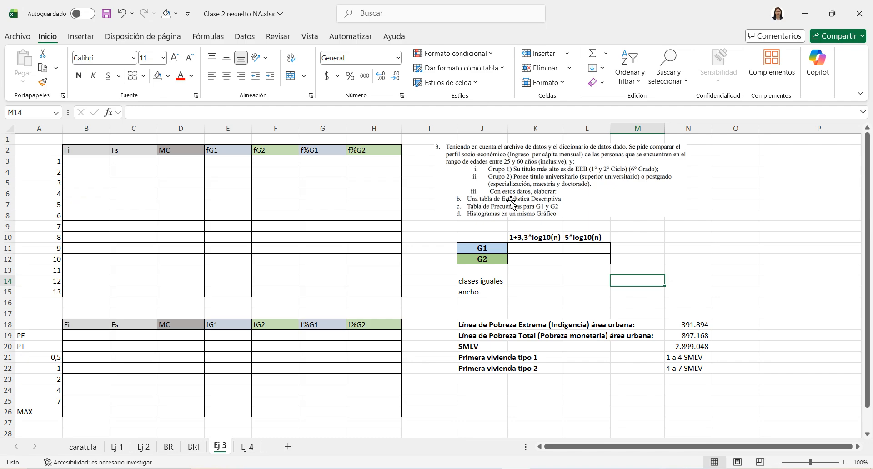
View the BRI and Ej 3 sheets with the empty tables, returning to BRI.
{"action": "left_click", "coordinate": [193, 448]}
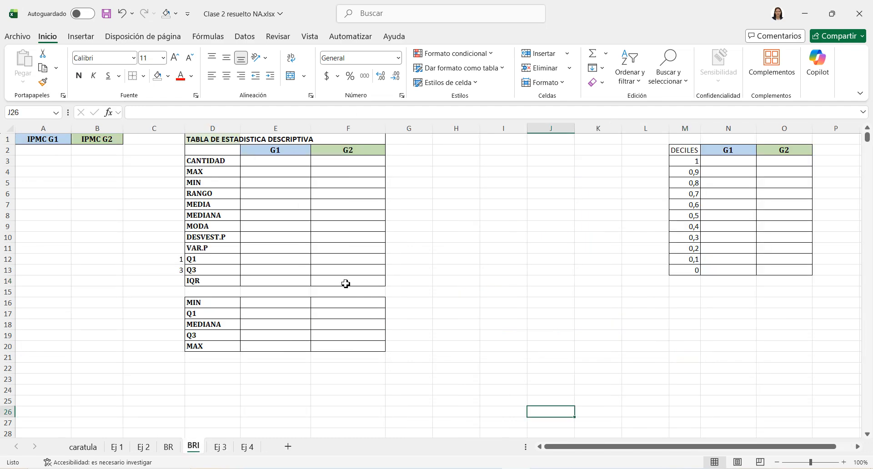
{"action": "left_click", "coordinate": [220, 447]}
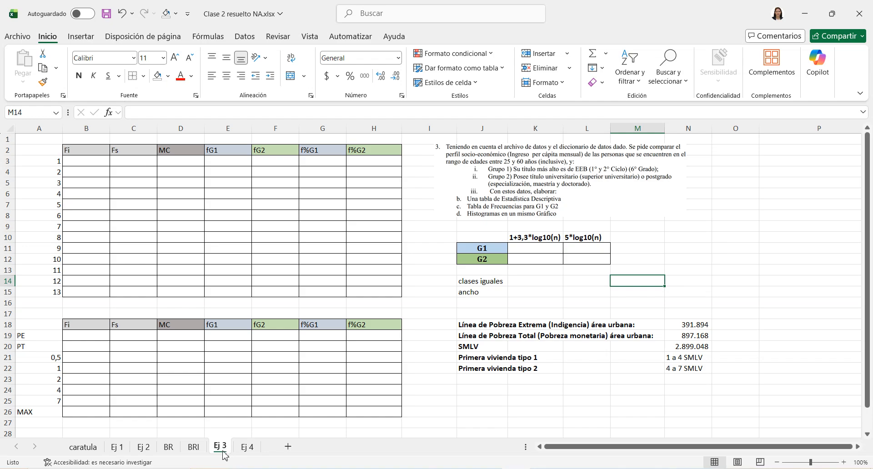
{"action": "left_click", "coordinate": [192, 448]}
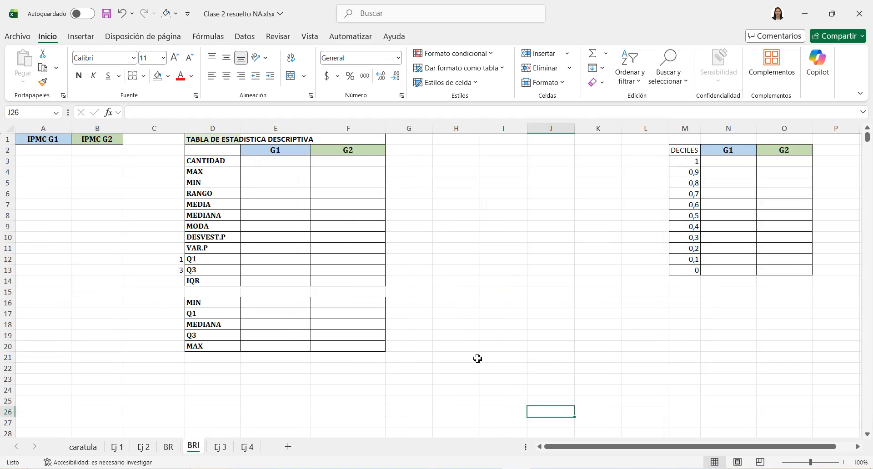
Switch to File Explorer and open Archivo de Datos (3).csv from the Clase 2 folder.
{"action": "mouse_move", "coordinate": [306, 461]}
{"action": "left_click", "coordinate": [322, 449]}
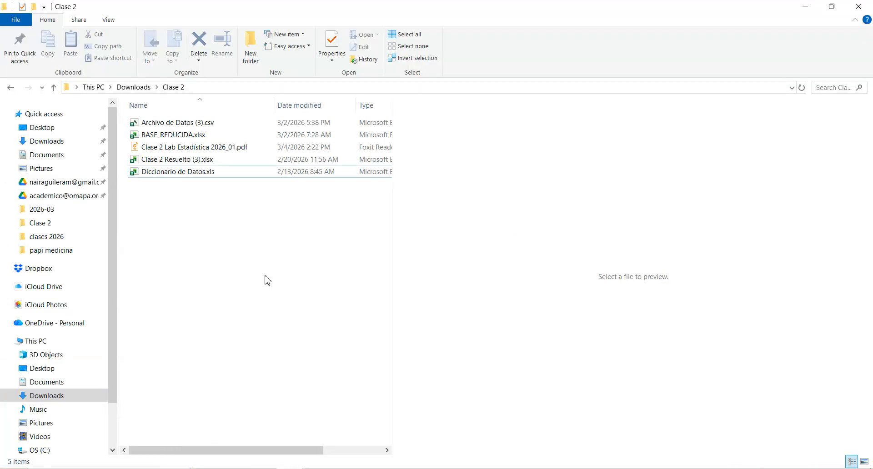
{"action": "left_click", "coordinate": [188, 123]}
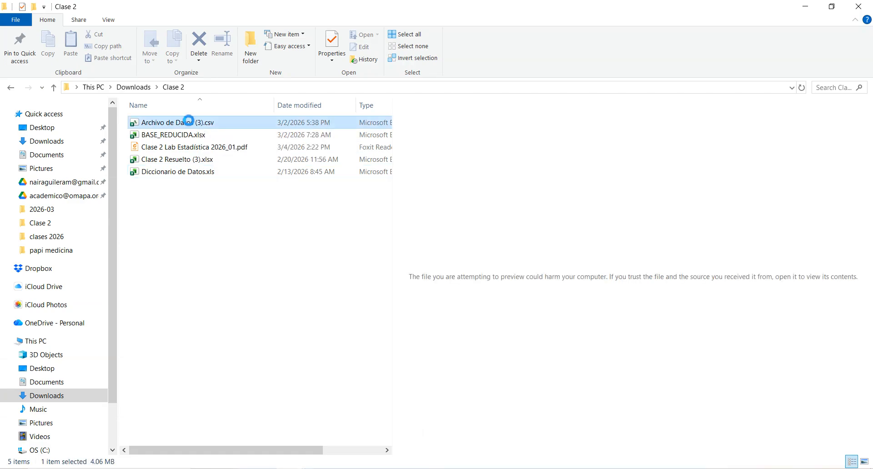
{"action": "double_click", "coordinate": [216, 129]}
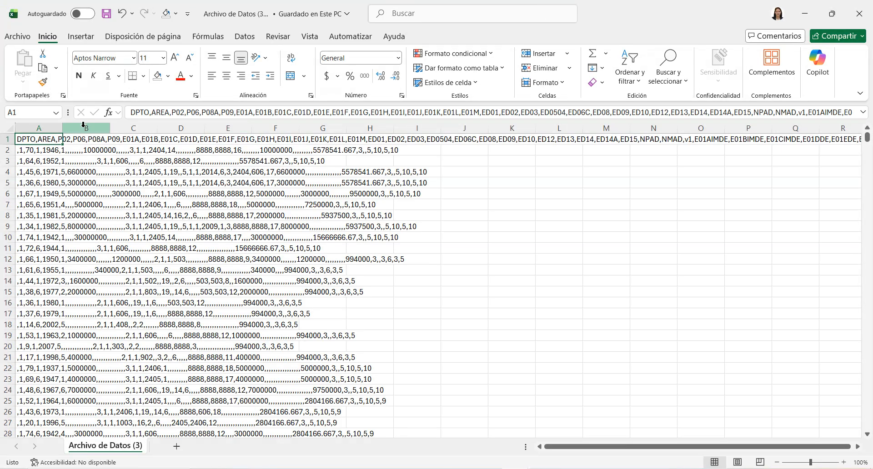
Split column A of the CSV with Text to Columns, as delimited data with comma added as a separator.
{"action": "left_click", "coordinate": [49, 128]}
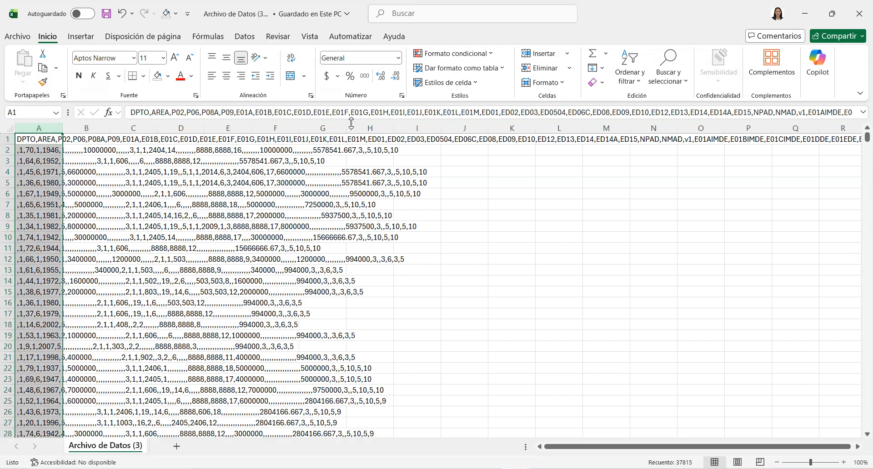
{"action": "left_click", "coordinate": [251, 39]}
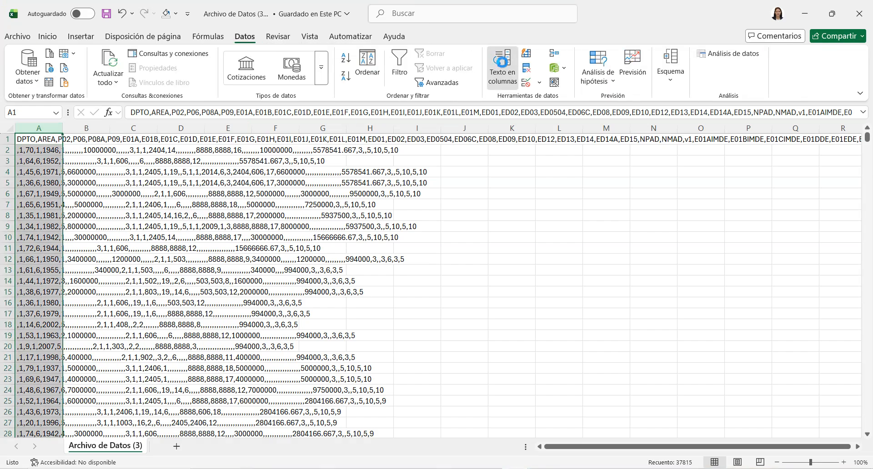
{"action": "left_click", "coordinate": [501, 63]}
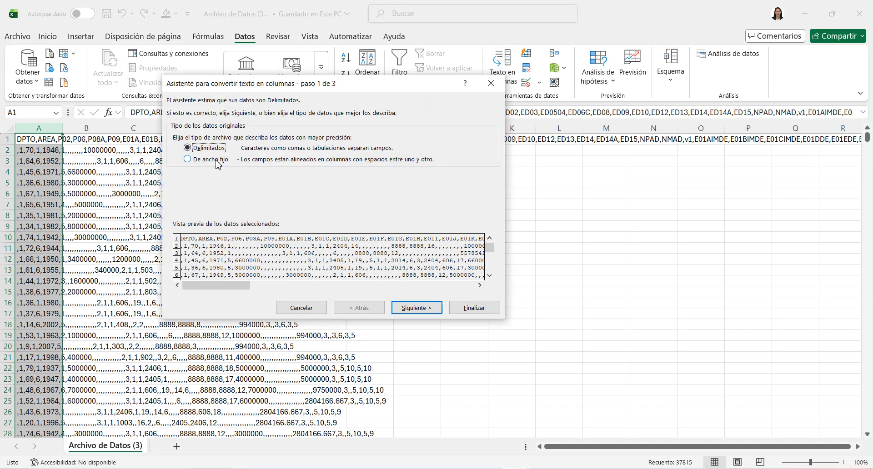
{"action": "left_click", "coordinate": [419, 308]}
{"action": "left_click", "coordinate": [197, 159]}
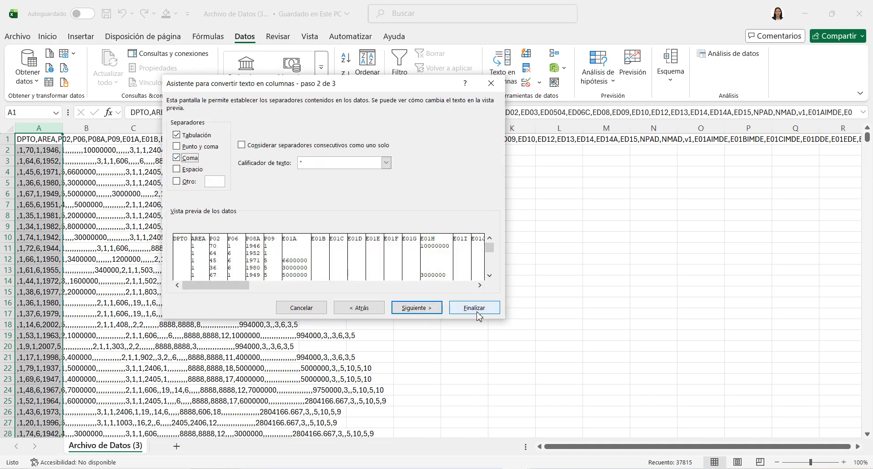
{"action": "left_click_drag", "start_coordinate": [229, 286], "coordinate": [454, 289]}
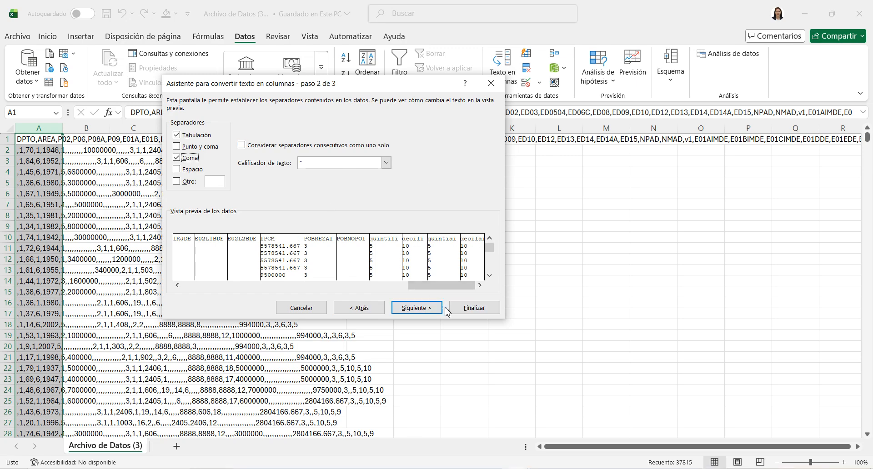
{"action": "left_click", "coordinate": [461, 308]}
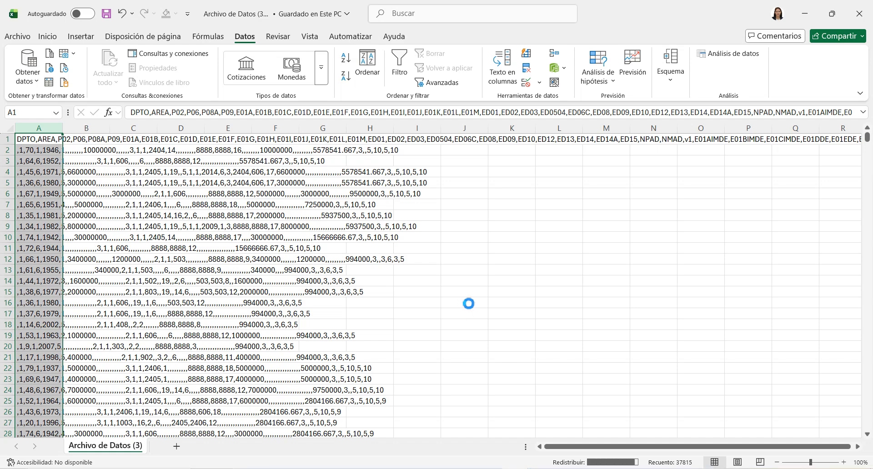
Widen the IPCM column (AZ) so that its full values fit.
{"action": "left_click_drag", "start_coordinate": [566, 446], "coordinate": [804, 443]}
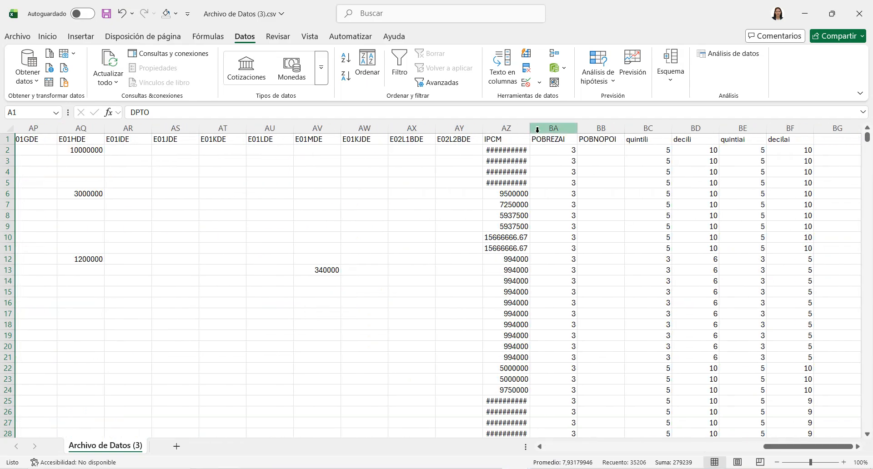
{"action": "left_click_drag", "start_coordinate": [531, 129], "coordinate": [599, 129]}
{"action": "left_click", "coordinate": [574, 151]}
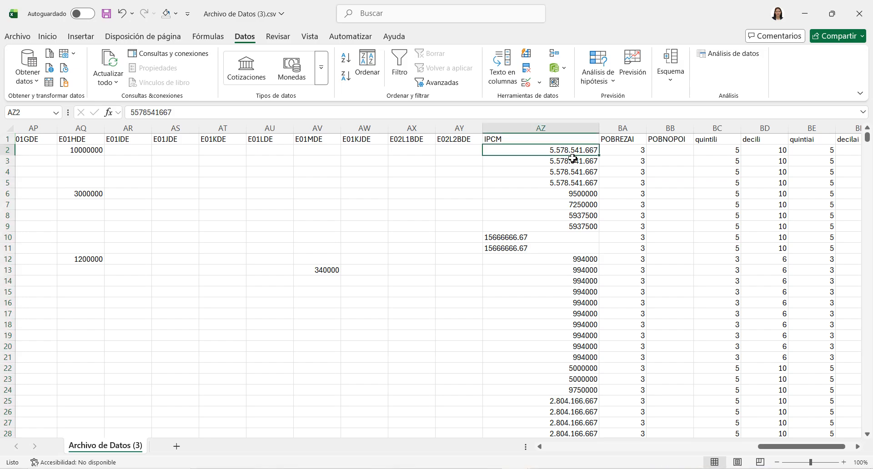
Examine how the decimal and whole values in the first rows of the IPCM column were interpreted and aligned.
{"action": "left_click", "coordinate": [575, 180]}
{"action": "left_click", "coordinate": [558, 245]}
{"action": "left_click", "coordinate": [520, 238]}
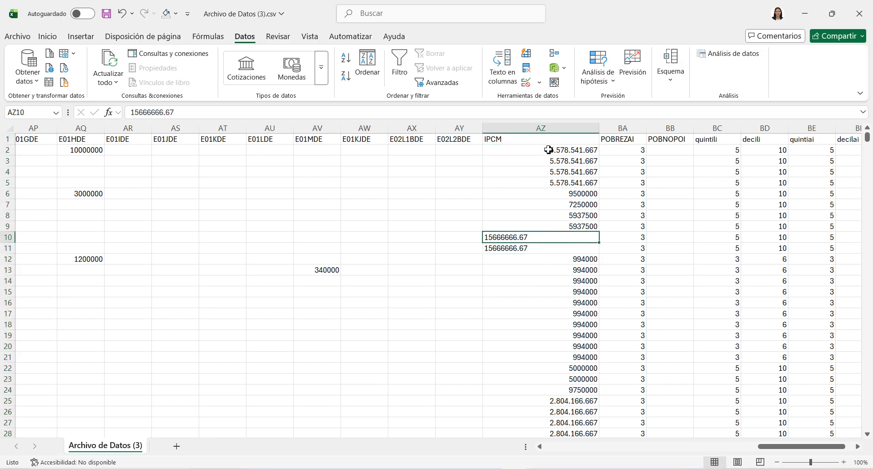
{"action": "left_click_drag", "start_coordinate": [549, 150], "coordinate": [547, 300]}
{"action": "left_click", "coordinate": [522, 249]}
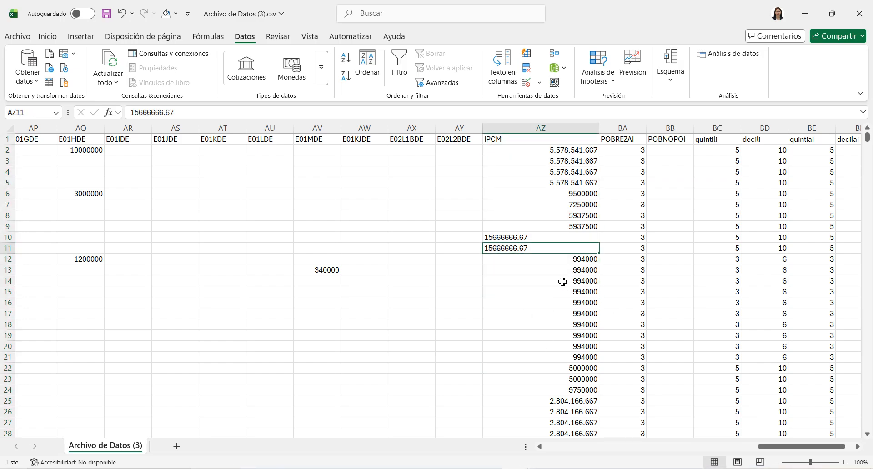
{"action": "double_click", "coordinate": [522, 236]}
{"action": "left_click", "coordinate": [526, 250]}
{"action": "left_click", "coordinate": [530, 282]}
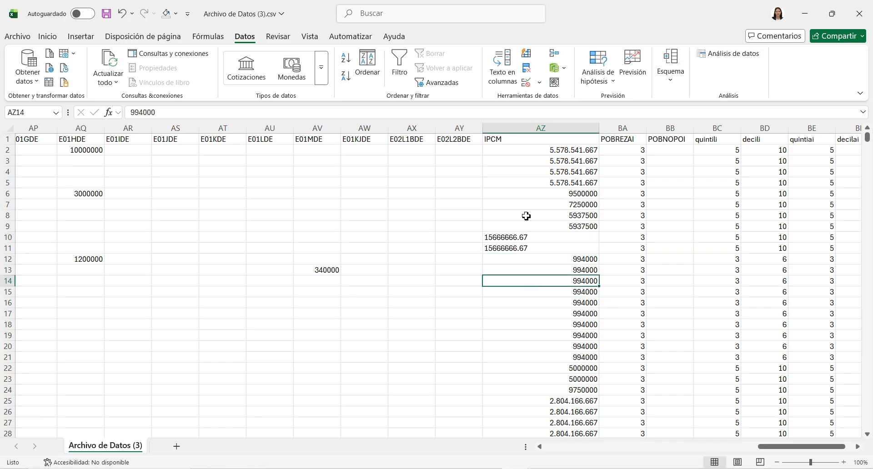
{"action": "left_click_drag", "start_coordinate": [576, 150], "coordinate": [570, 168]}
{"action": "left_click", "coordinate": [579, 171]}
{"action": "left_click", "coordinate": [561, 160]}
{"action": "left_click", "coordinate": [551, 154]}
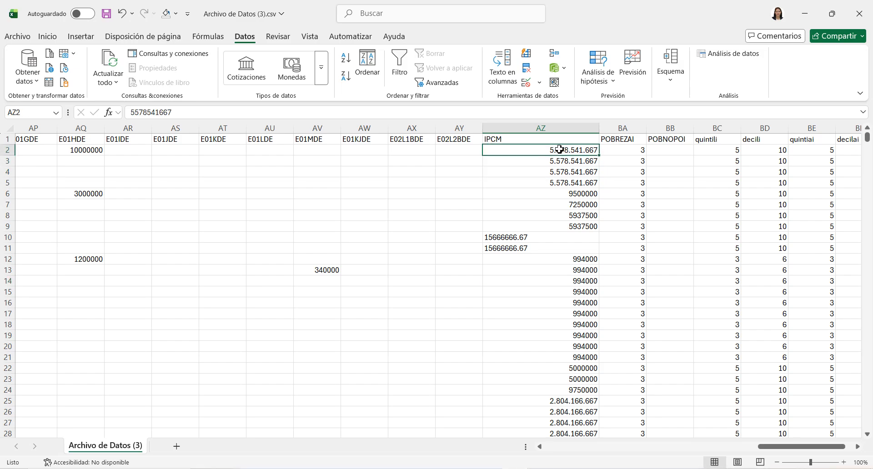
{"action": "left_click", "coordinate": [572, 129]}
{"action": "left_click_drag", "start_coordinate": [555, 153], "coordinate": [550, 227]}
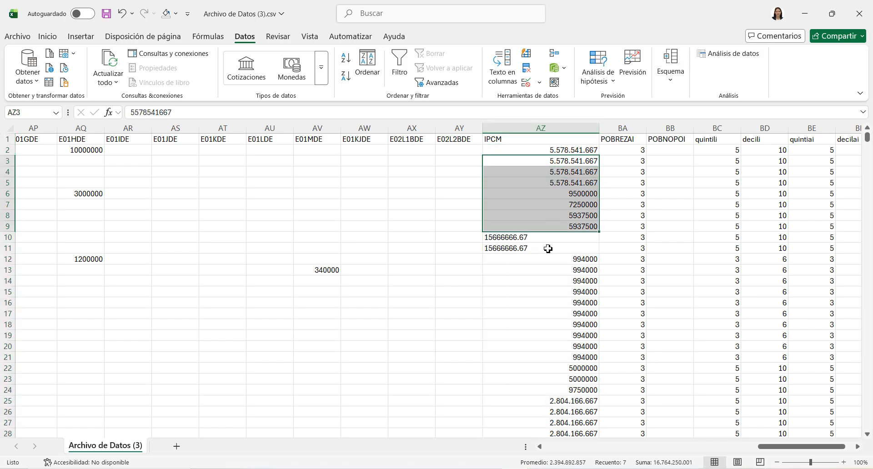
{"action": "left_click", "coordinate": [547, 249]}
{"action": "left_click", "coordinate": [543, 187]}
{"action": "left_click", "coordinate": [553, 283]}
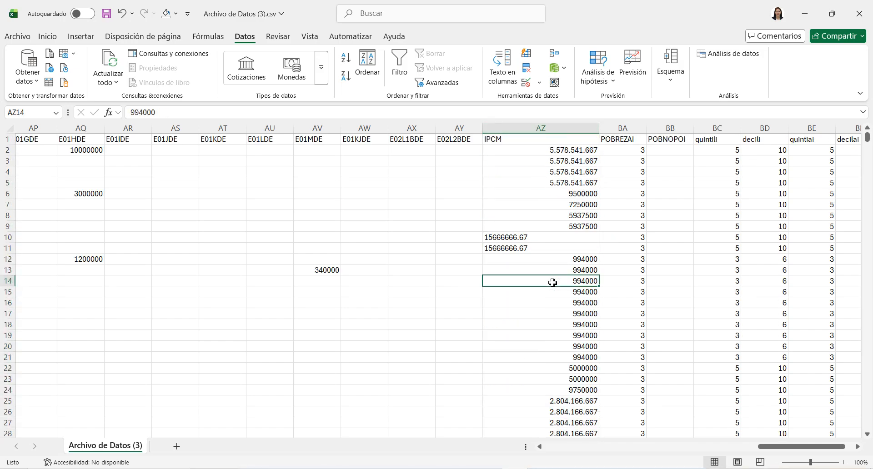
{"action": "left_click", "coordinate": [551, 153]}
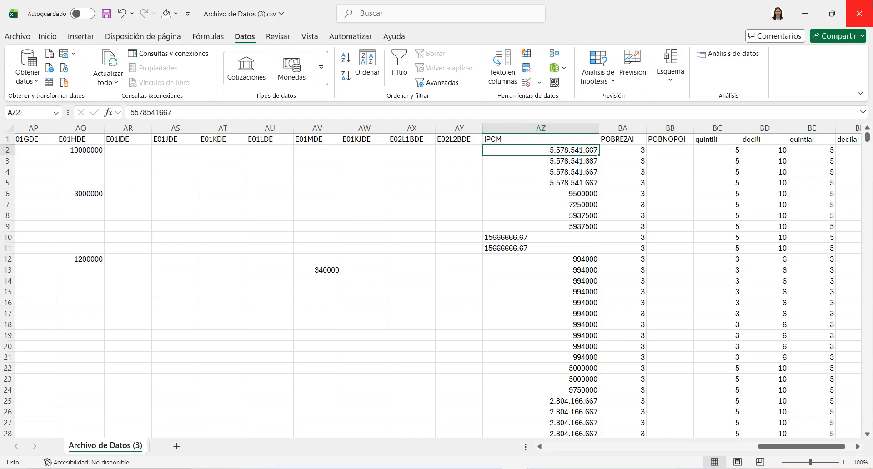
Close the CSV file without saving the changes.
{"action": "left_click", "coordinate": [859, 14]}
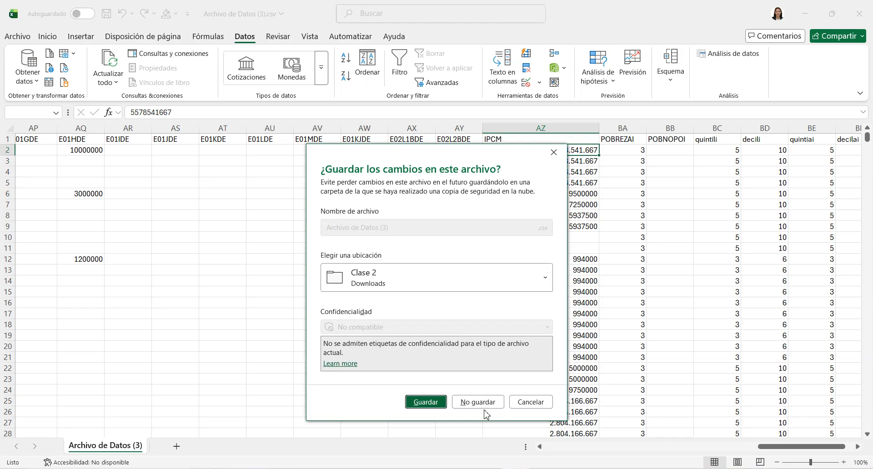
{"action": "left_click", "coordinate": [482, 403]}
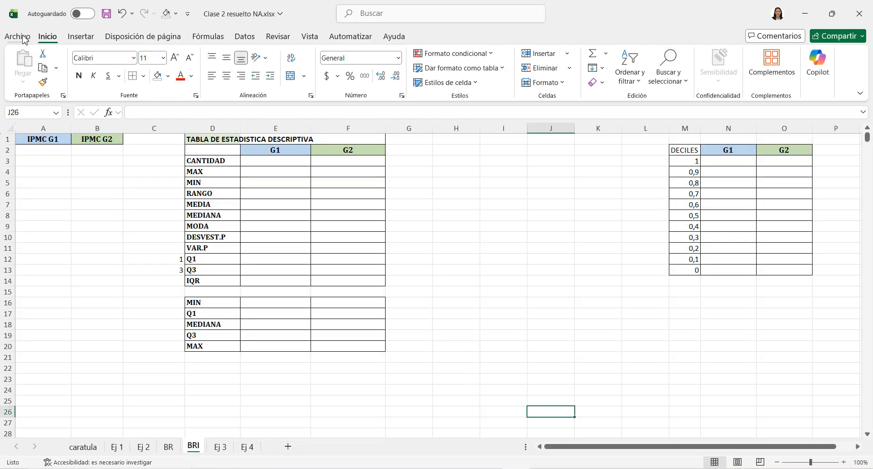
Import Archivo de Datos (3).csv from the Clase 2 folder in Downloads as a text/CSV data source for the workbook.
{"action": "left_click", "coordinate": [25, 40]}
{"action": "left_click", "coordinate": [23, 47]}
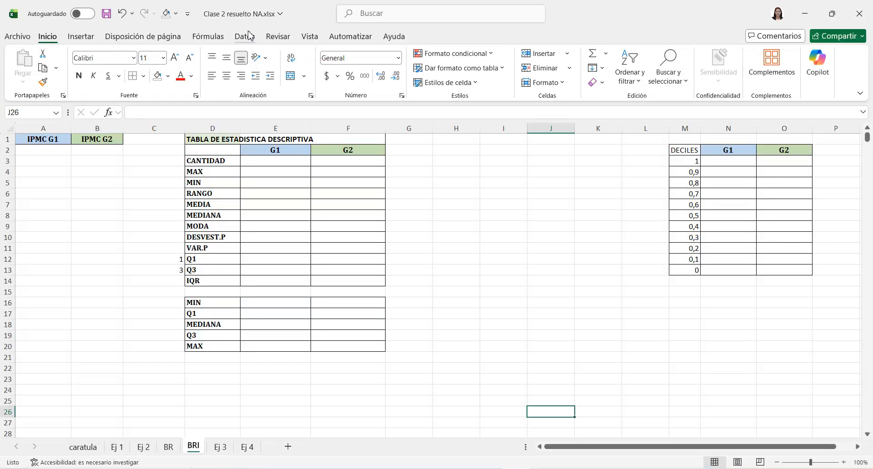
{"action": "left_click", "coordinate": [245, 37]}
{"action": "left_click", "coordinate": [28, 66]}
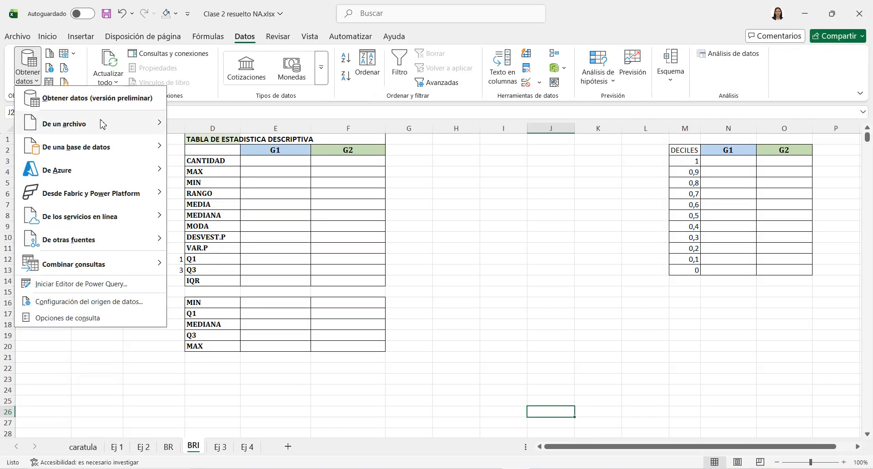
{"action": "mouse_move", "coordinate": [102, 124]}
{"action": "left_click", "coordinate": [201, 144]}
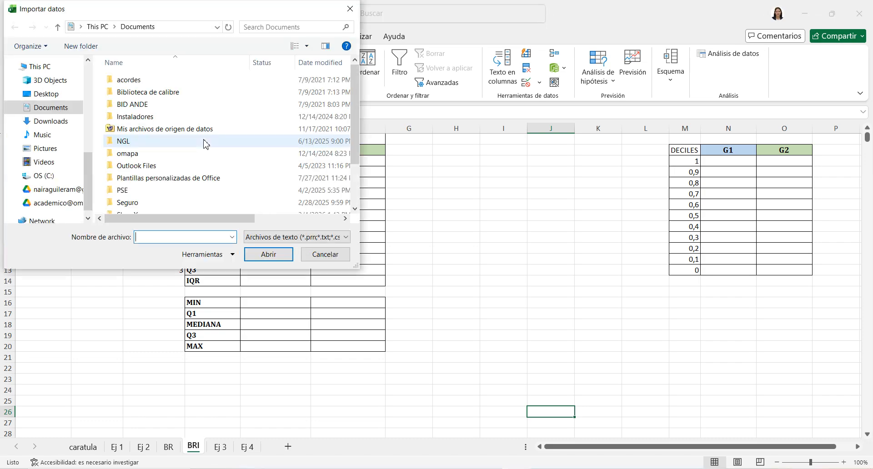
{"action": "left_click", "coordinate": [54, 121]}
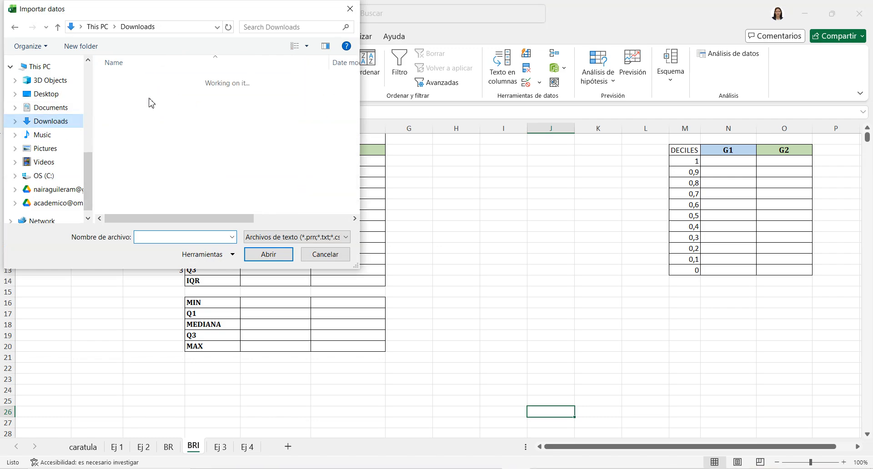
{"action": "left_click", "coordinate": [155, 97]}
{"action": "double_click", "coordinate": [154, 97]}
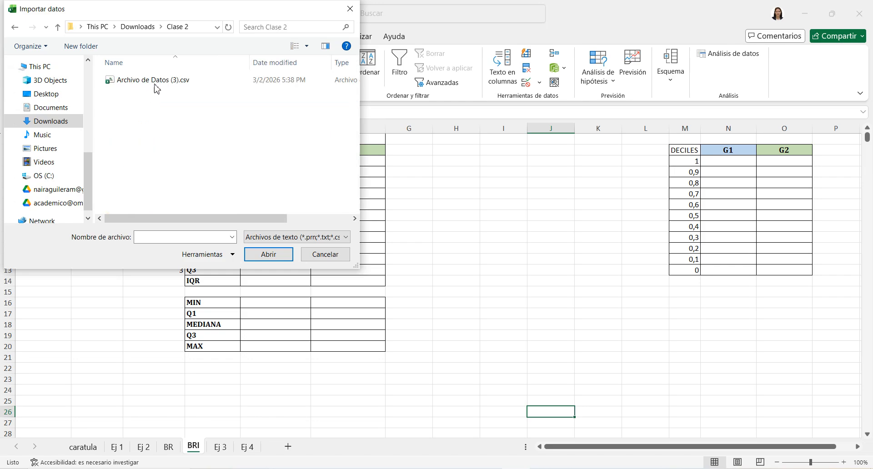
{"action": "left_click", "coordinate": [155, 82]}
{"action": "left_click", "coordinate": [261, 259]}
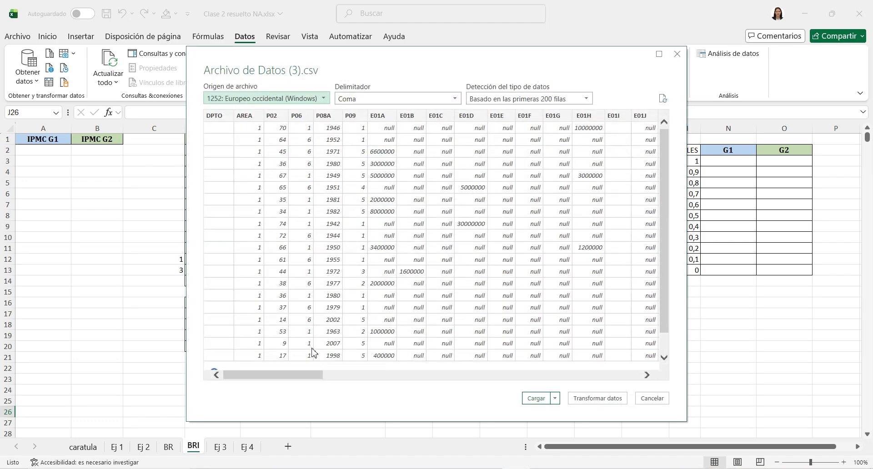
Load the comma-delimited data as a table in a new sheet and close the queries and connections pane.
{"action": "left_click_drag", "start_coordinate": [310, 379], "coordinate": [663, 384]}
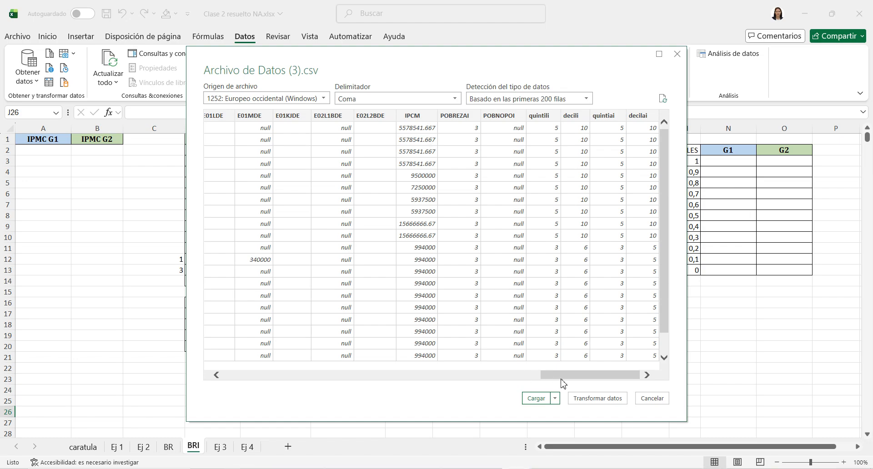
{"action": "left_click", "coordinate": [536, 398]}
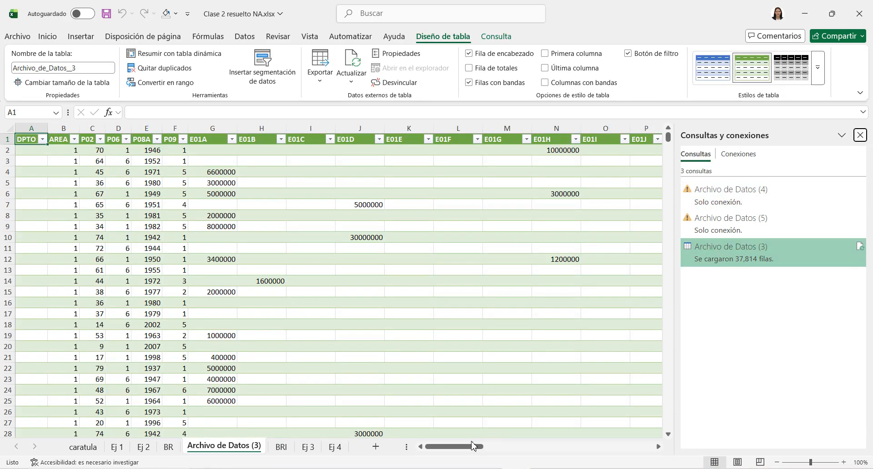
{"action": "left_click_drag", "start_coordinate": [473, 446], "coordinate": [561, 447]}
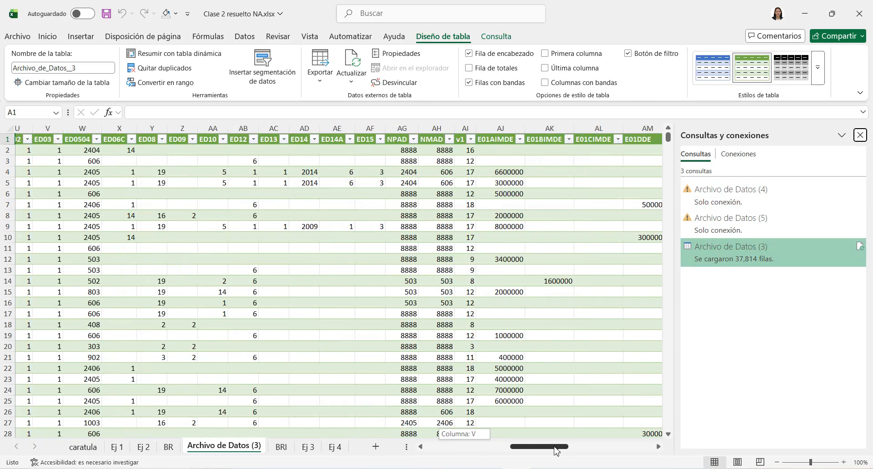
{"action": "left_click", "coordinate": [860, 135]}
Check the imported values in the IPCM column of the new table and widen that column.
{"action": "left_click_drag", "start_coordinate": [715, 447], "coordinate": [803, 447]}
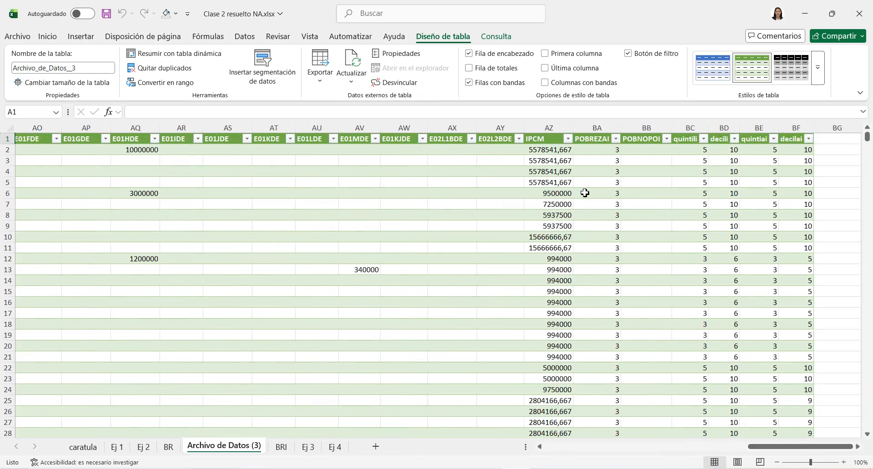
{"action": "left_click", "coordinate": [566, 161]}
{"action": "left_click", "coordinate": [562, 215]}
{"action": "left_click", "coordinate": [557, 280]}
{"action": "left_click", "coordinate": [558, 326]}
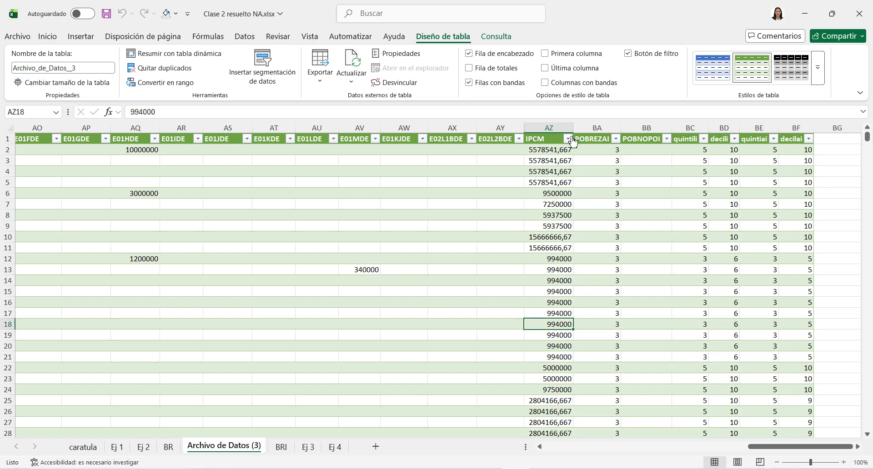
{"action": "left_click_drag", "start_coordinate": [573, 128], "coordinate": [627, 302]}
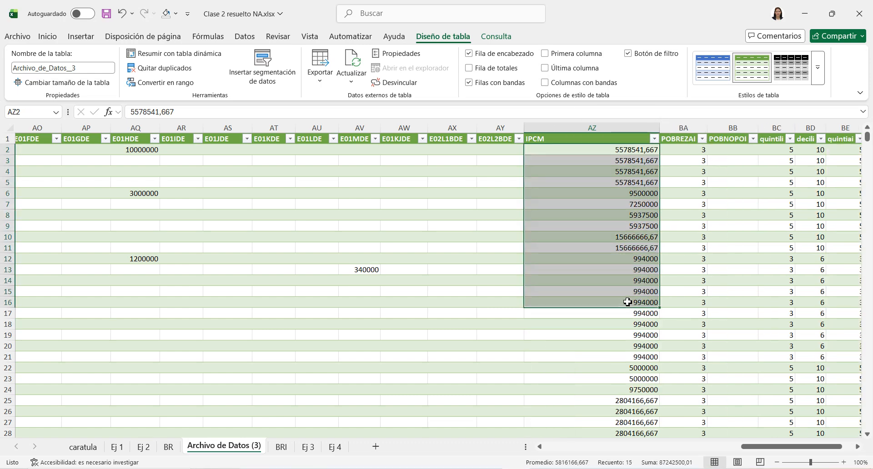
Apply the thousands-separator number format to the entire IPCM column.
{"action": "left_click", "coordinate": [635, 193]}
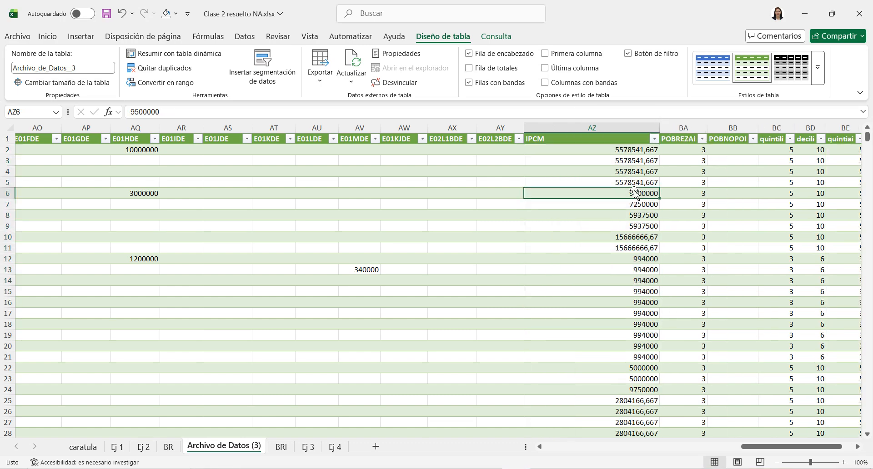
{"action": "left_click", "coordinate": [616, 138]}
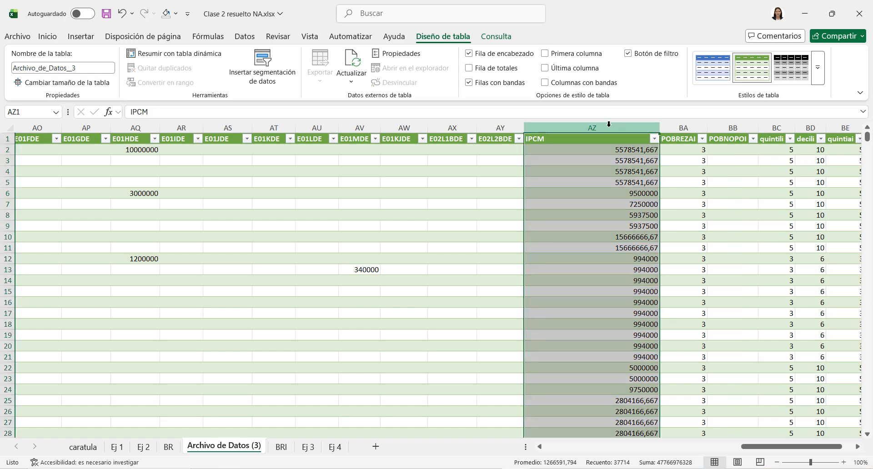
{"action": "left_click", "coordinate": [54, 38]}
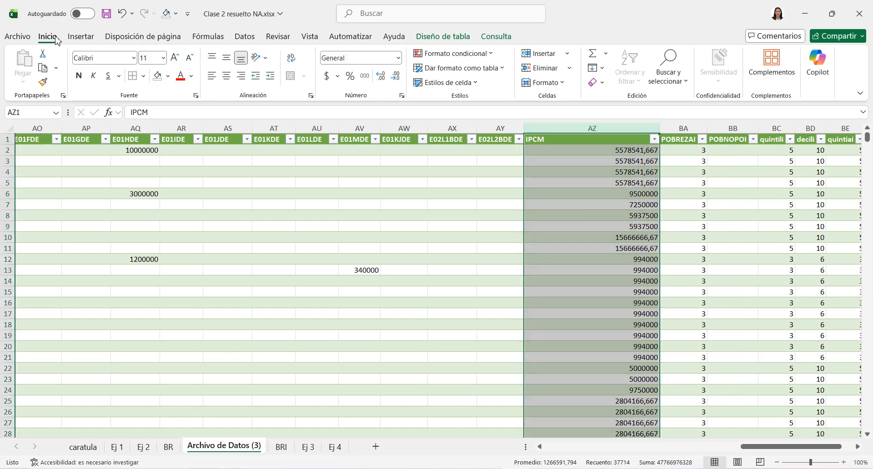
{"action": "left_click", "coordinate": [365, 77]}
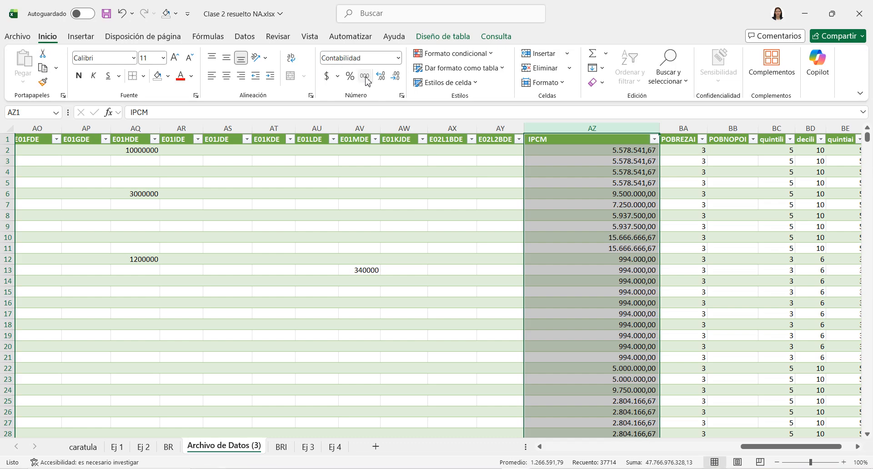
Look through the formatted per-capita income values down the IPCM column.
{"action": "left_click", "coordinate": [628, 176]}
{"action": "key", "text": "Down"}
{"action": "key", "text": "Down"}
{"action": "key", "text": "Down"}
{"action": "key", "text": "Down"}
{"action": "key", "text": "Down"}
{"action": "key", "text": "Down"}
{"action": "key", "text": "Down"}
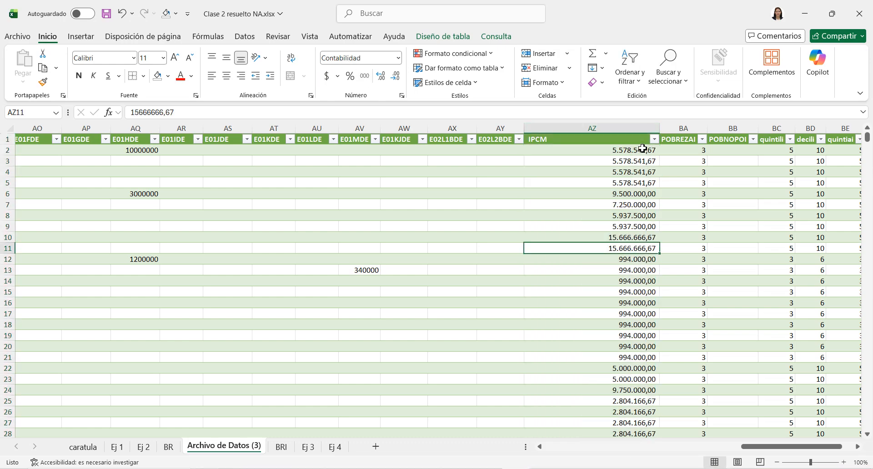
{"action": "scroll", "coordinate": [648, 246], "scroll_direction": "down", "scroll_amount": 20}
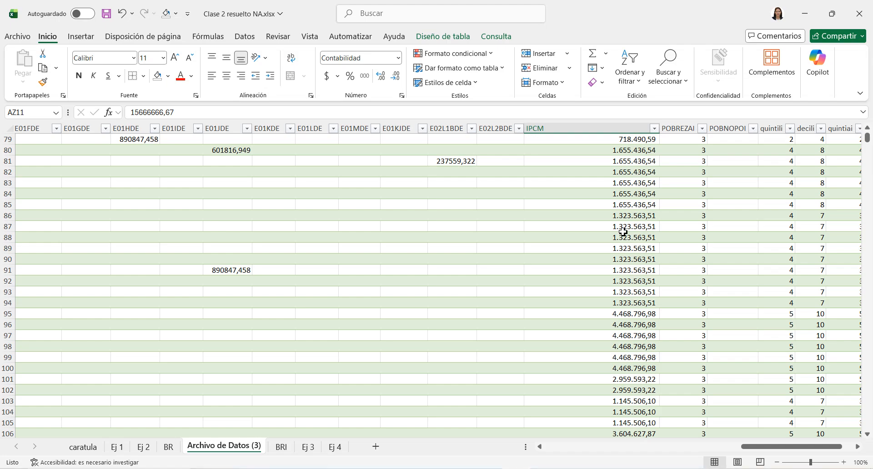
{"action": "scroll", "coordinate": [626, 232], "scroll_direction": "down", "scroll_amount": 20}
{"action": "scroll", "coordinate": [625, 233], "scroll_direction": "up", "scroll_amount": 20}
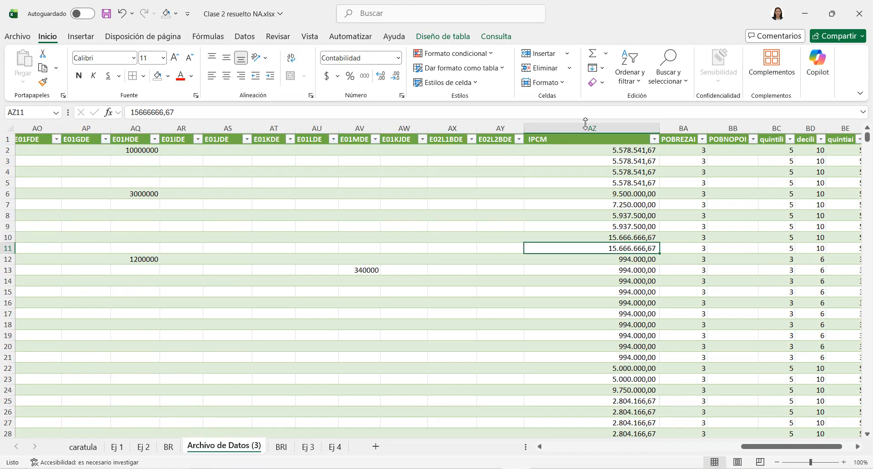
{"action": "left_click", "coordinate": [585, 124]}
{"action": "left_click", "coordinate": [584, 161]}
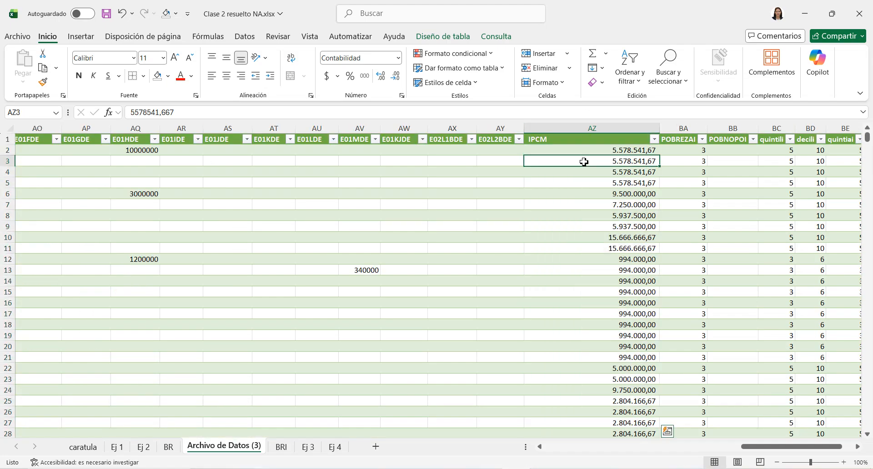
Examine the lowest and highest entries in the IPCM filter list and close it without filtering.
{"action": "left_click", "coordinate": [653, 139]}
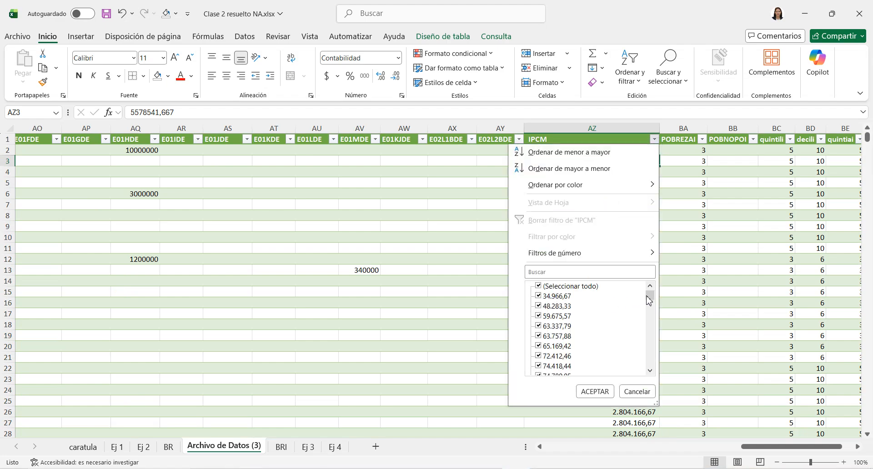
{"action": "left_click_drag", "start_coordinate": [651, 301], "coordinate": [649, 369]}
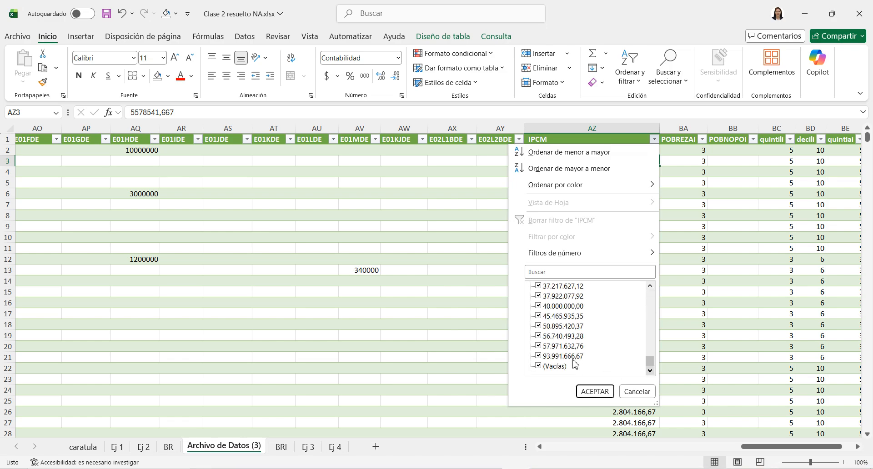
{"action": "left_click", "coordinate": [625, 391]}
{"action": "left_click", "coordinate": [612, 236]}
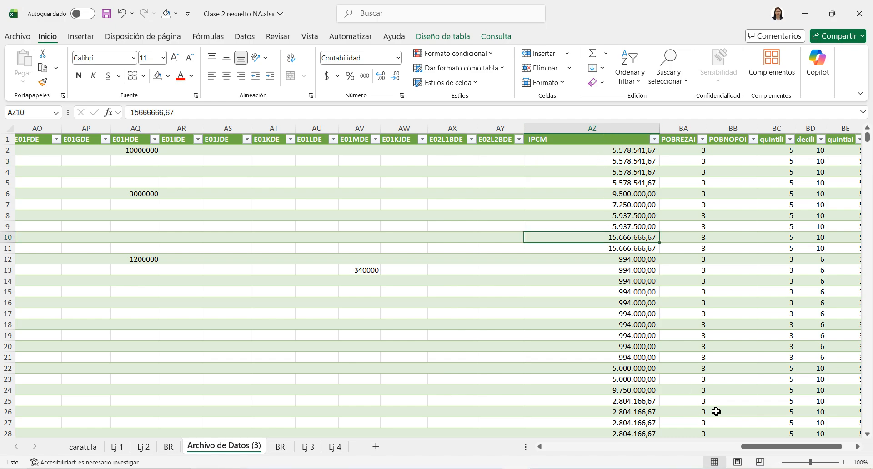
{"action": "left_click_drag", "start_coordinate": [749, 447], "coordinate": [550, 448]}
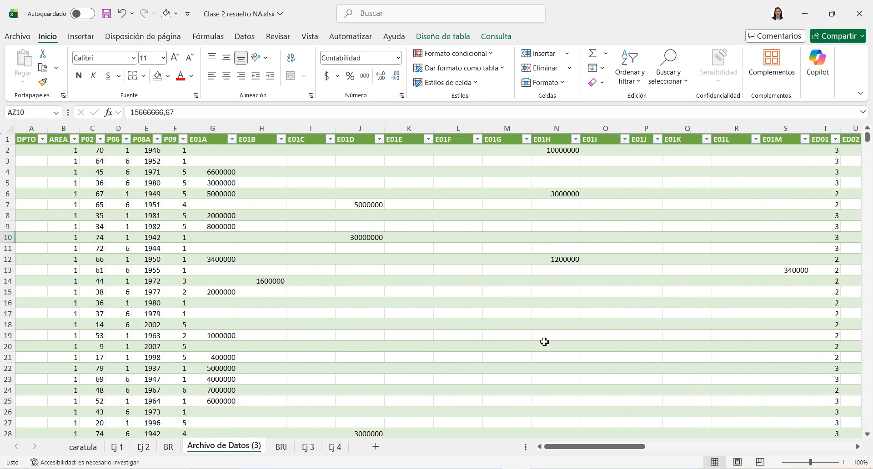
{"action": "left_click_drag", "start_coordinate": [608, 447], "coordinate": [585, 451]}
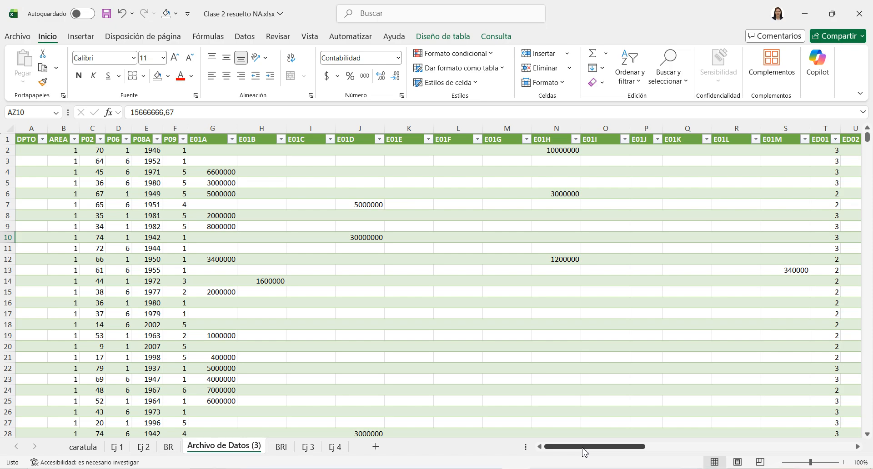
{"action": "key", "text": "ctrl+b"}
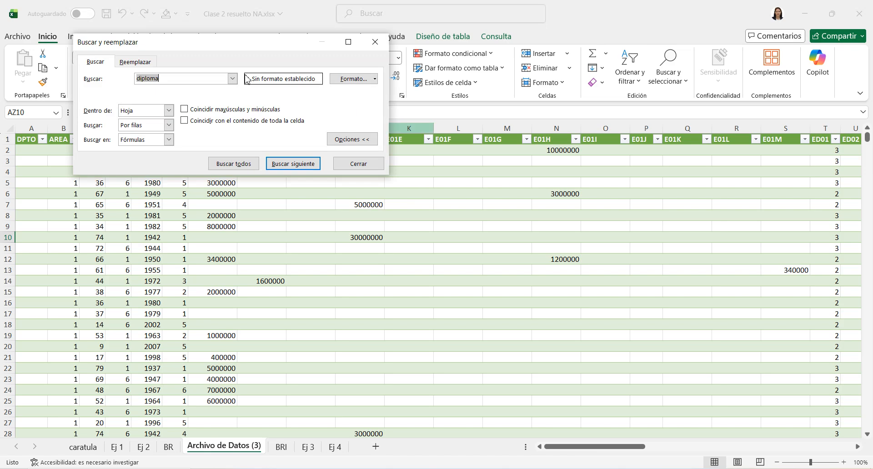
{"action": "left_click", "coordinate": [135, 61]}
{"action": "left_click_drag", "start_coordinate": [158, 80], "coordinate": [120, 79]}
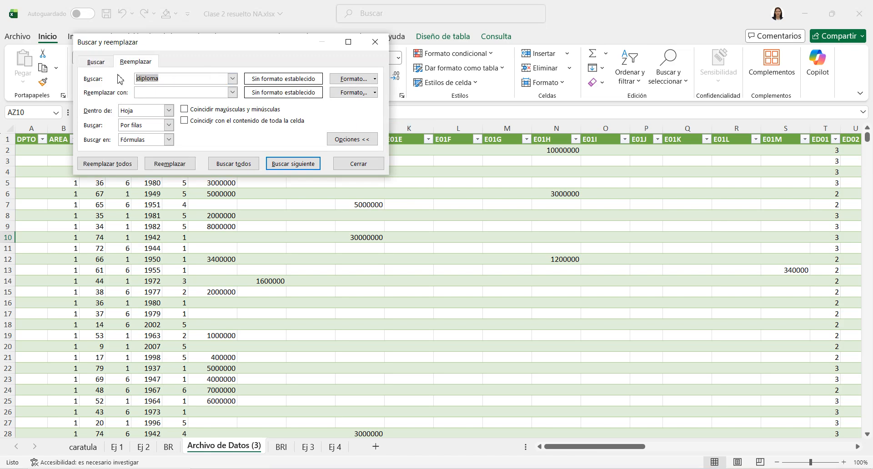
{"action": "key", "text": "BackSpace"}
{"action": "left_click", "coordinate": [375, 42]}
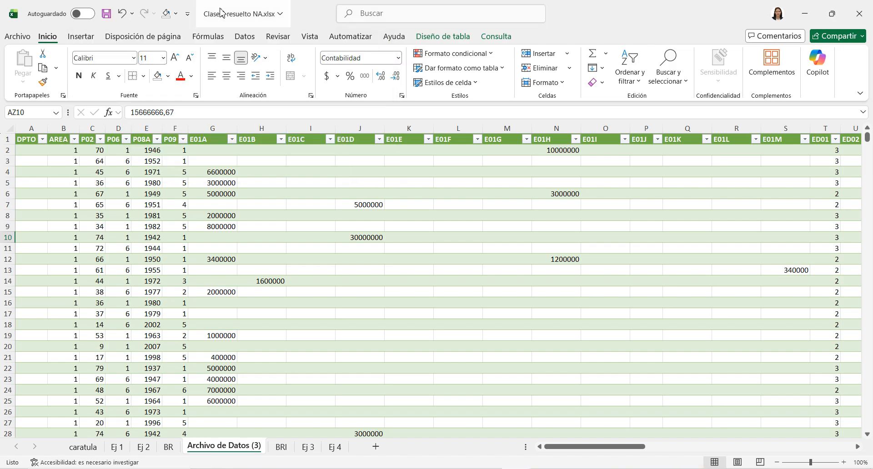
Try to set the decimal separator to a comma in the advanced editing options.
{"action": "left_click", "coordinate": [16, 37]}
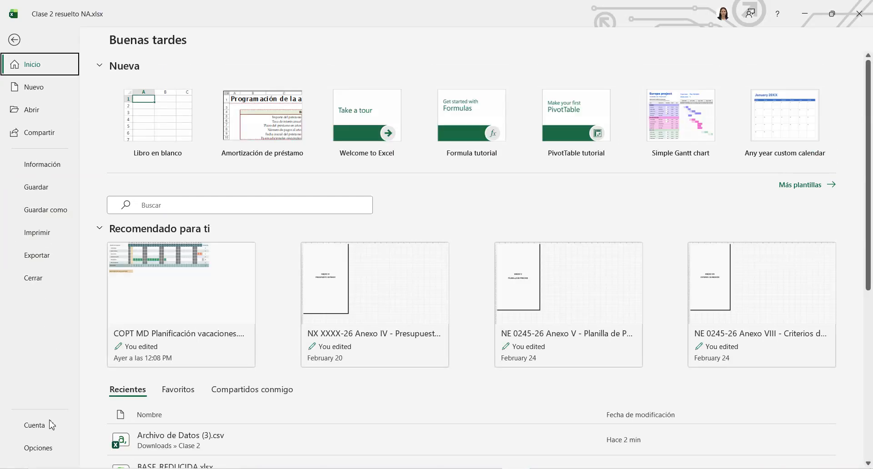
{"action": "left_click", "coordinate": [46, 448]}
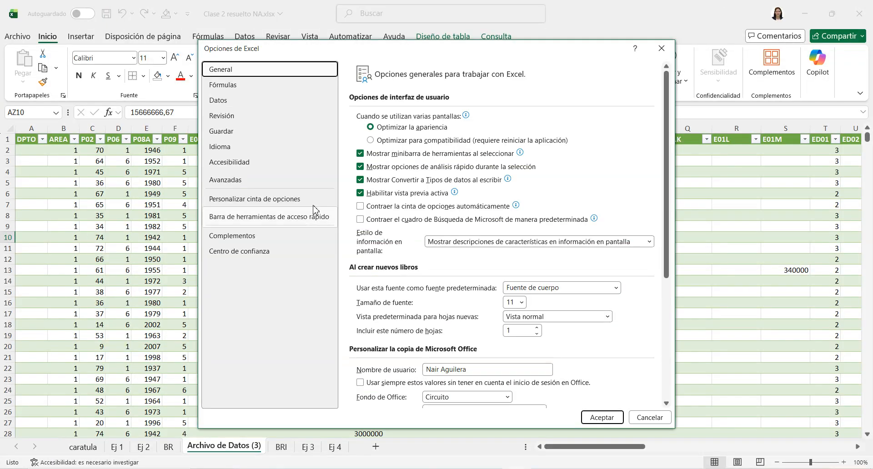
{"action": "left_click", "coordinate": [272, 179]}
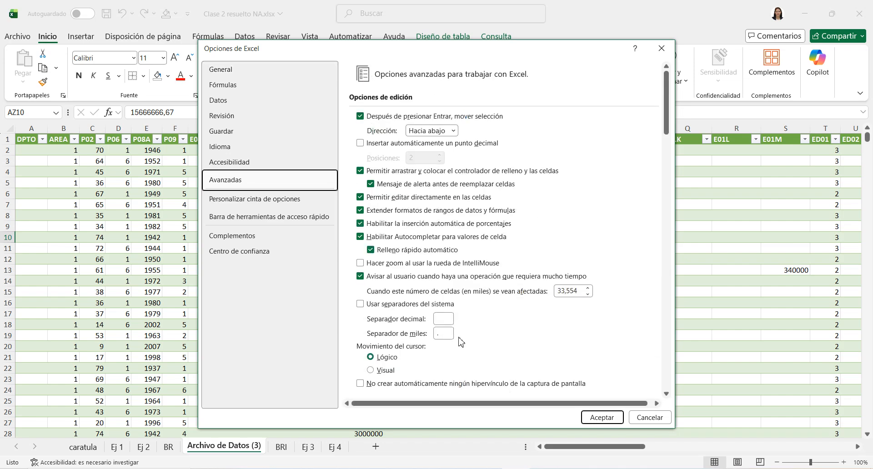
{"action": "left_click", "coordinate": [441, 319]}
{"action": "type", "text": ","}
{"action": "left_click", "coordinate": [649, 417]}
{"action": "left_click", "coordinate": [58, 197]}
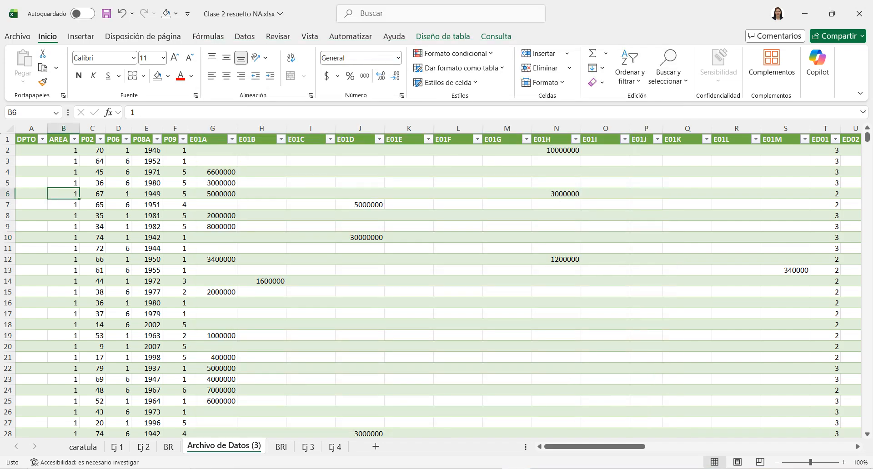
Recheck the first IPCM values and look across the table's columns back to DPTO.
{"action": "left_click_drag", "start_coordinate": [582, 447], "coordinate": [796, 447]}
{"action": "left_click", "coordinate": [549, 175]}
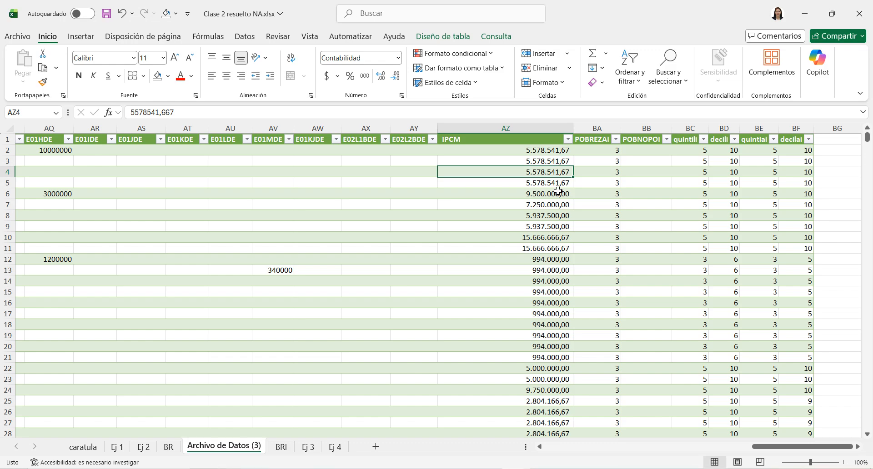
{"action": "left_click", "coordinate": [550, 152]}
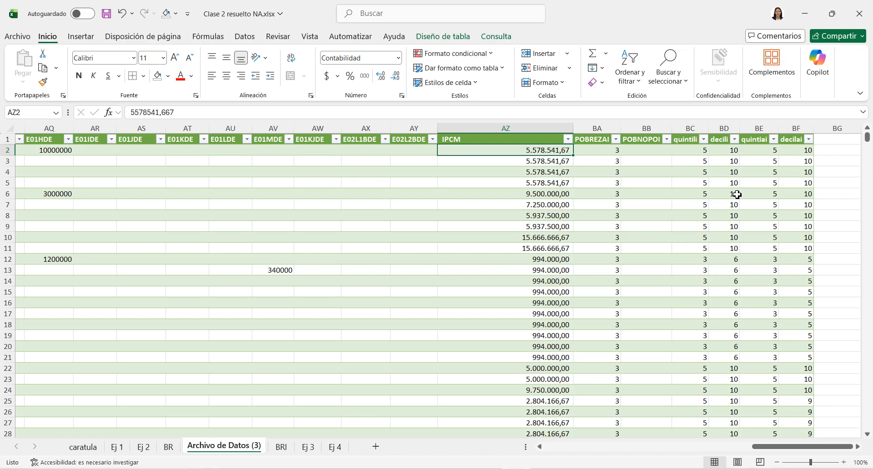
{"action": "left_click_drag", "start_coordinate": [796, 446], "coordinate": [712, 437]}
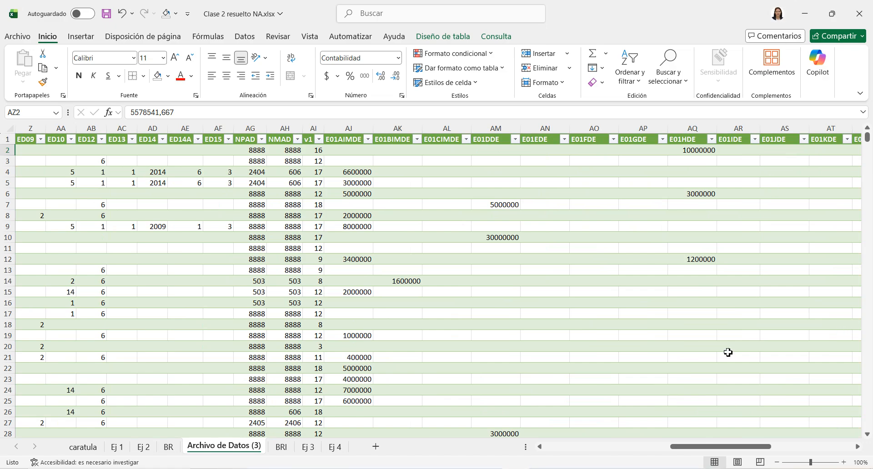
{"action": "left_click_drag", "start_coordinate": [709, 446], "coordinate": [555, 432]}
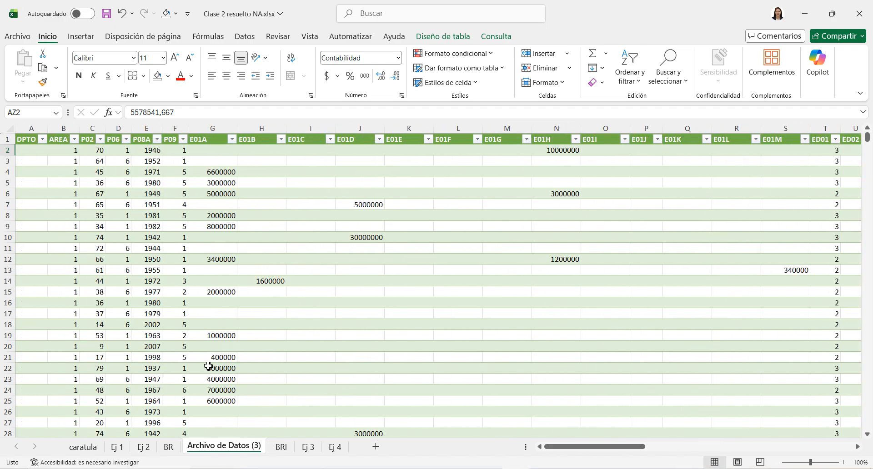
Compare the exercise statement and education-level codes on the BR sheet with the columns of the imported table.
{"action": "left_click", "coordinate": [168, 447]}
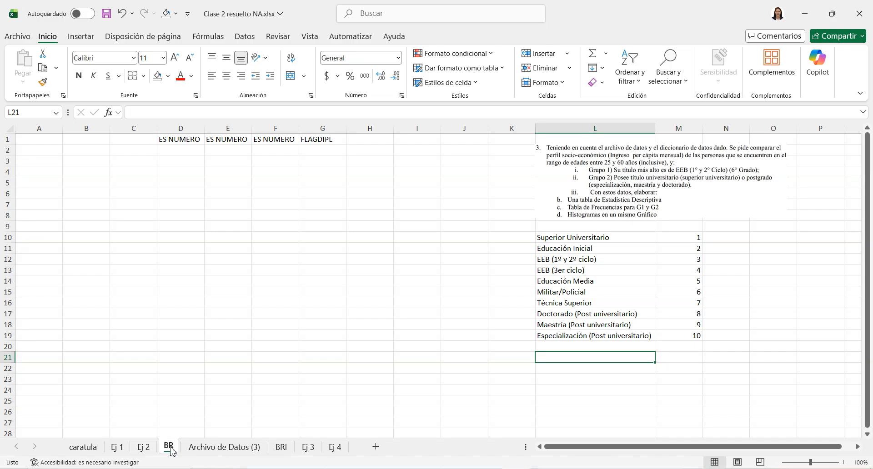
{"action": "left_click", "coordinate": [199, 450]}
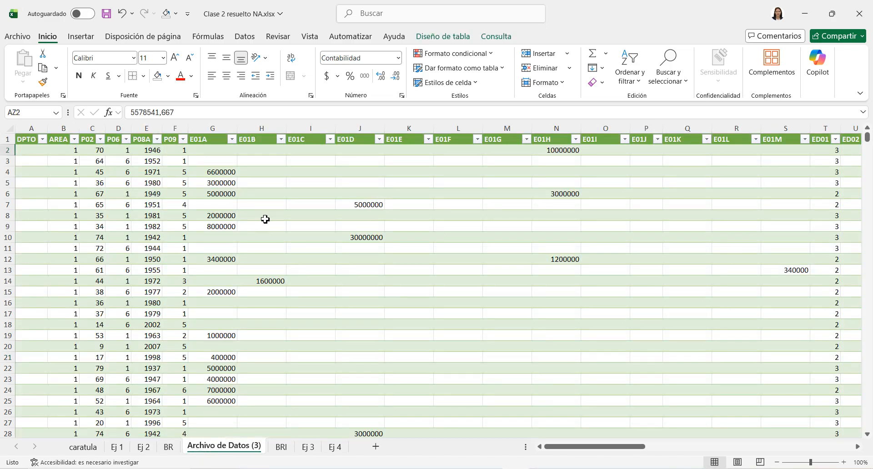
{"action": "left_click_drag", "start_coordinate": [583, 453], "coordinate": [575, 454]}
{"action": "left_click", "coordinate": [168, 448]}
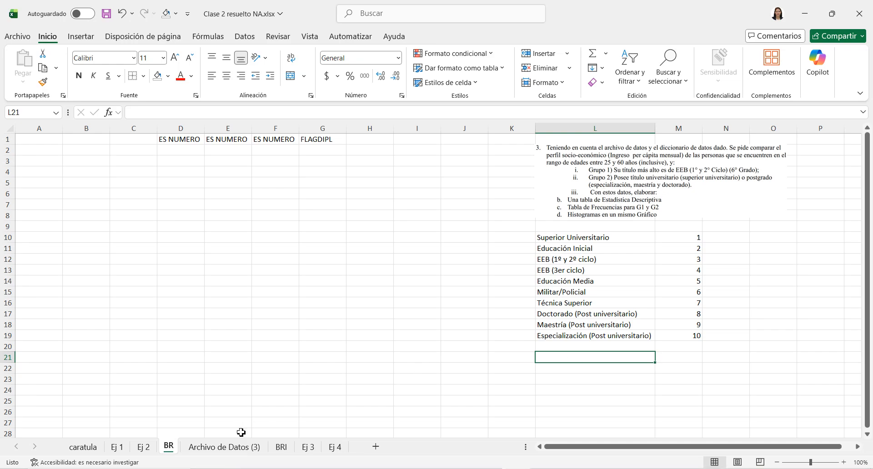
Copy the whole P02 column from the Archivo de Datos (3) sheet and paste it as values into column A of the BR sheet.
{"action": "left_click", "coordinate": [210, 447]}
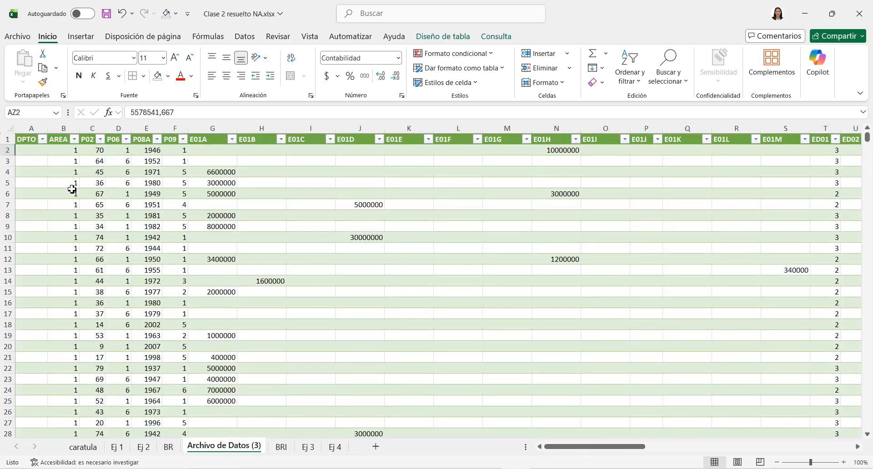
{"action": "left_click", "coordinate": [86, 140]}
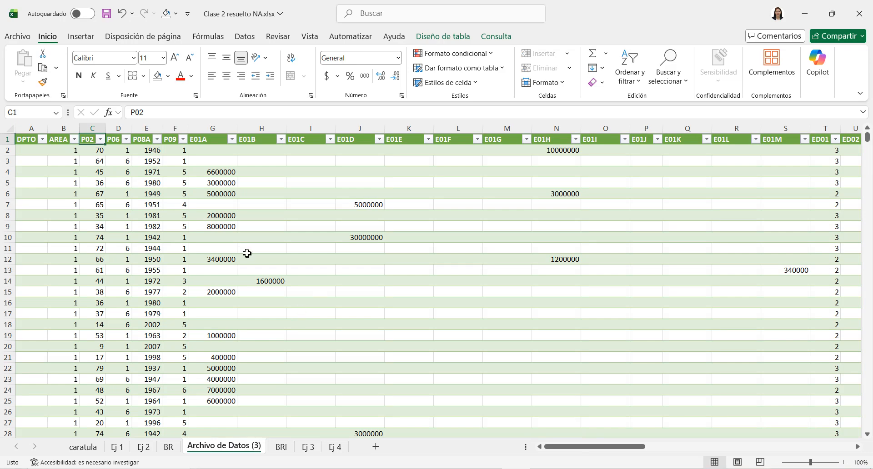
{"action": "left_click", "coordinate": [93, 129]}
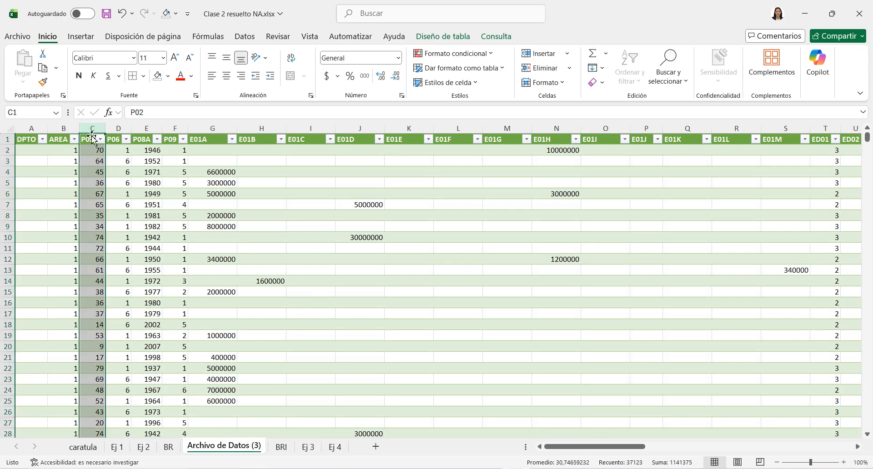
{"action": "right_click", "coordinate": [92, 128]}
{"action": "left_click", "coordinate": [121, 171]}
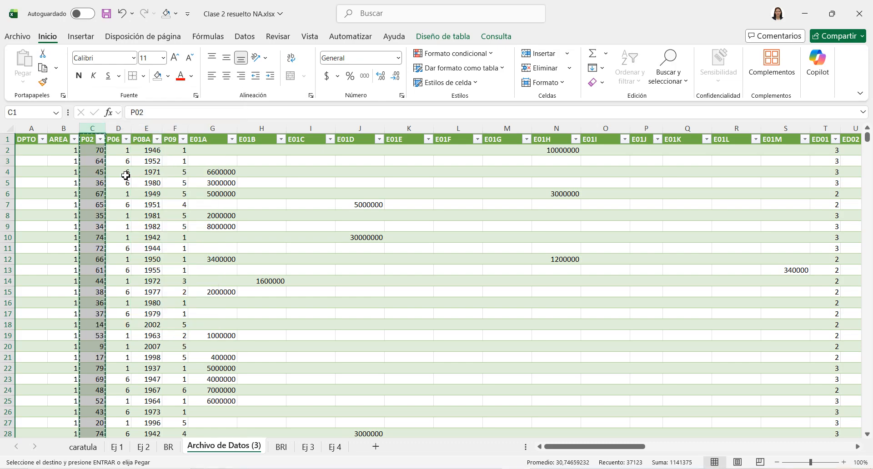
{"action": "key", "text": "ctrl+Page_Up"}
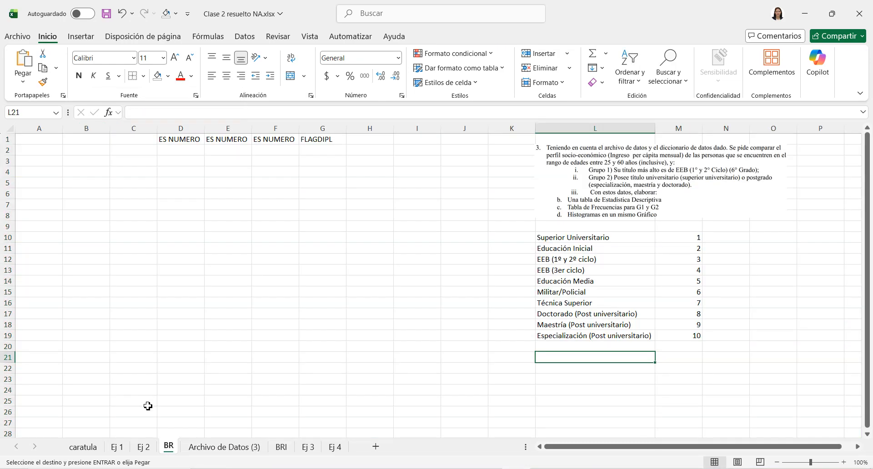
{"action": "left_click", "coordinate": [46, 138]}
{"action": "right_click", "coordinate": [48, 137]}
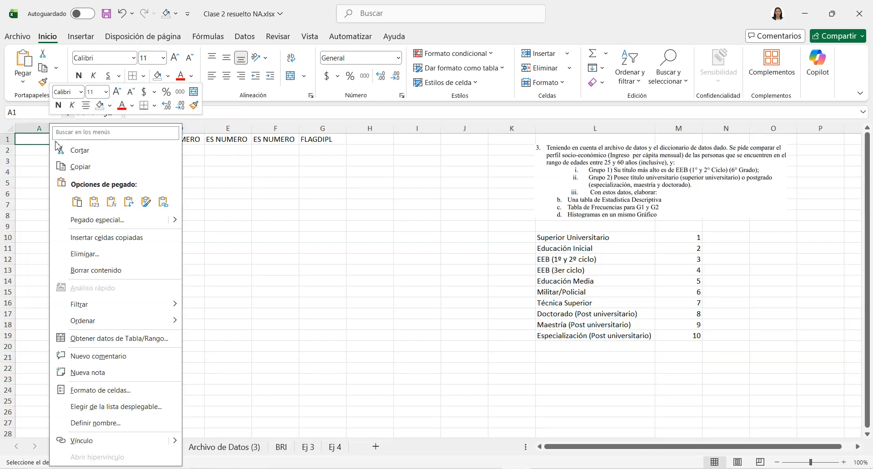
{"action": "left_click", "coordinate": [97, 200]}
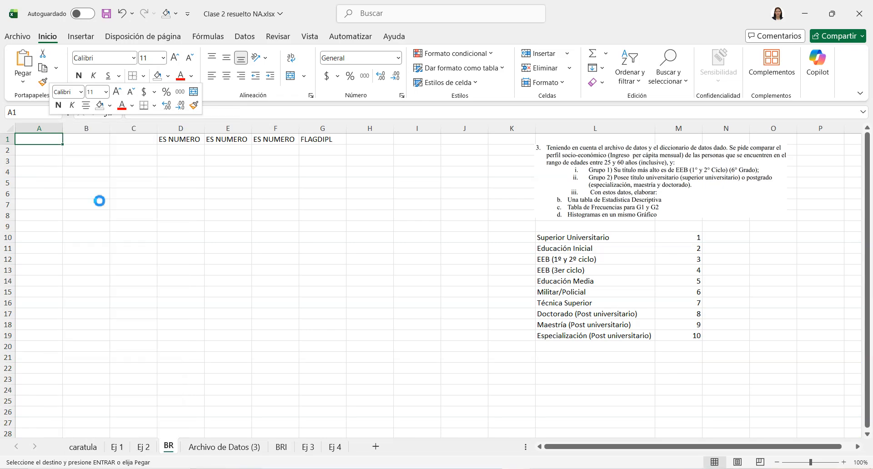
{"action": "left_click", "coordinate": [99, 200]}
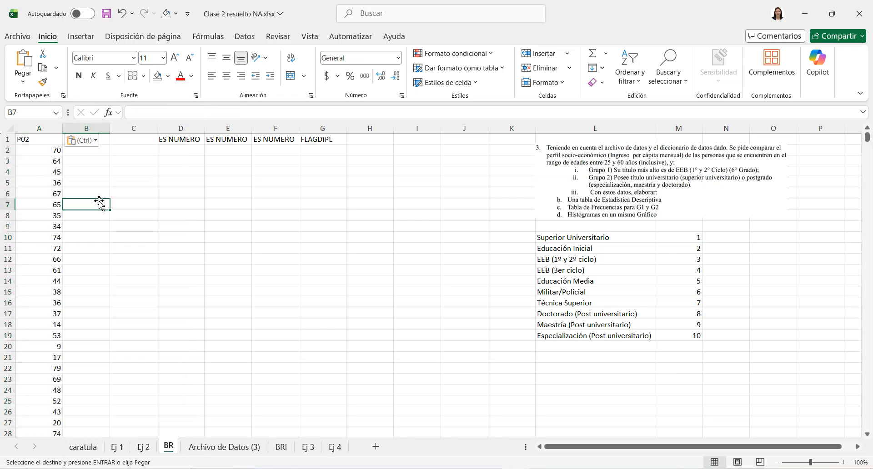
Look over the education columns of the Archivo de Datos (3) sheet and open Diccionario de Datos.xls from the Clase 2 folder.
{"action": "left_click", "coordinate": [213, 450]}
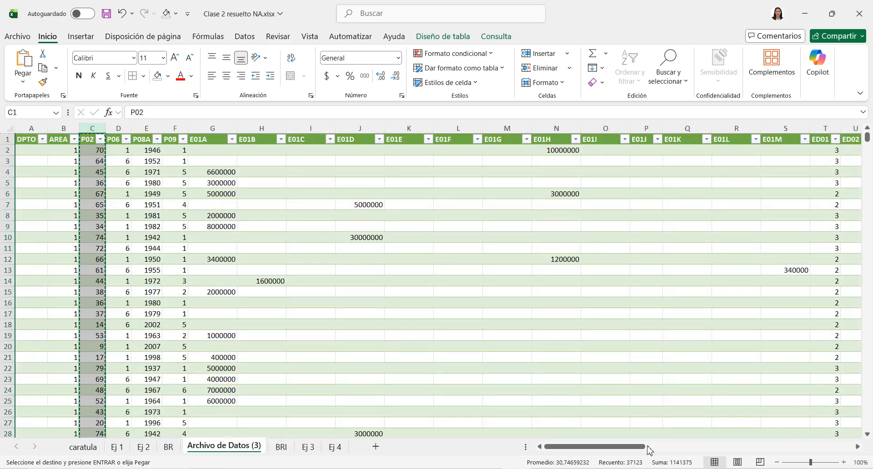
{"action": "left_click_drag", "start_coordinate": [617, 447], "coordinate": [530, 437]}
{"action": "left_click", "coordinate": [278, 213]}
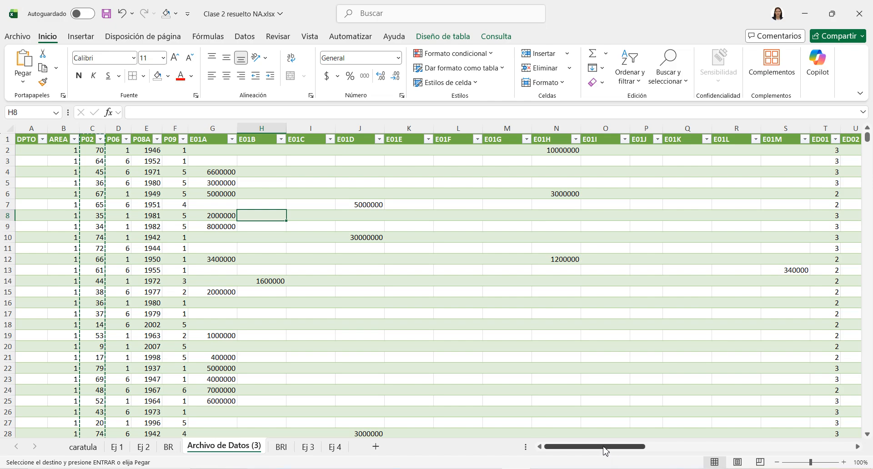
{"action": "left_click_drag", "start_coordinate": [604, 450], "coordinate": [680, 458]}
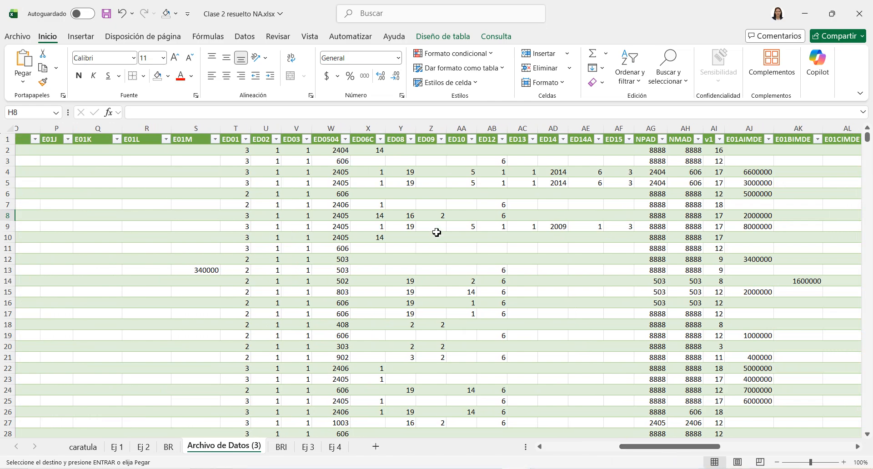
{"action": "left_click", "coordinate": [314, 436]}
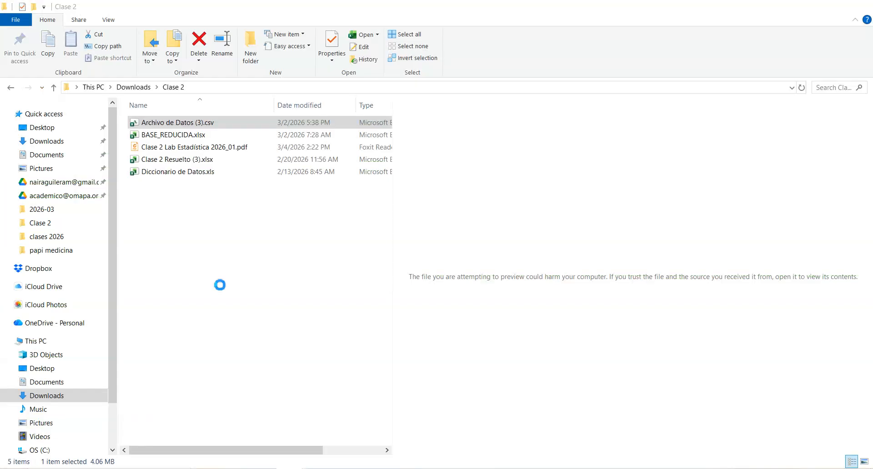
{"action": "left_click", "coordinate": [170, 173]}
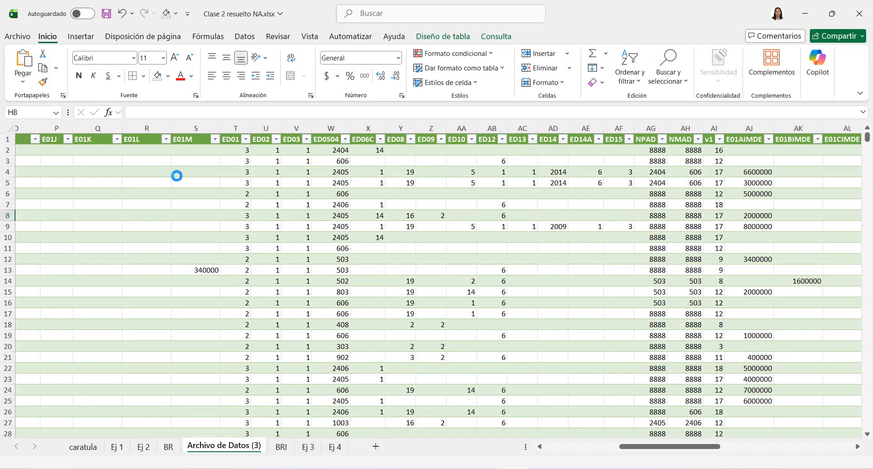
Search the data dictionary for DIPLOMA, copy the code of the highest-diploma question, check its answer codes, and return to the workbook.
{"action": "key", "text": "ctrl+b"}
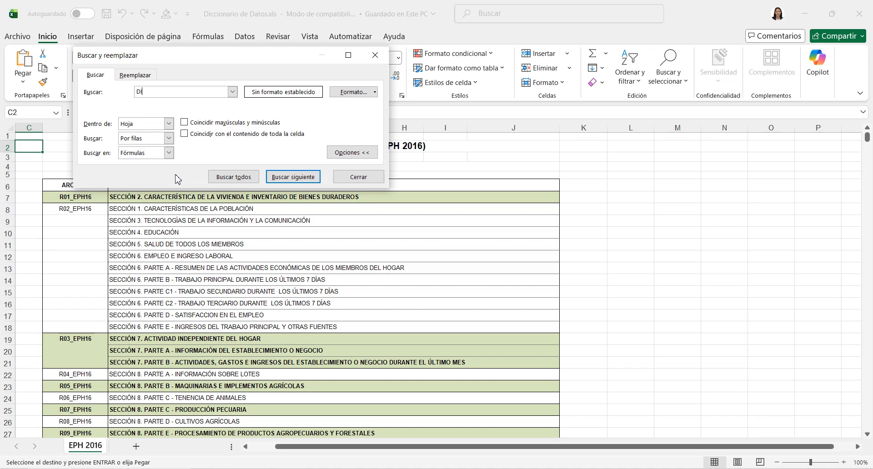
{"action": "type", "text": "DIPLOMA}"}
{"action": "key", "text": "Return"}
{"action": "key", "text": "Return"}
{"action": "key", "text": "BackSpace"}
{"action": "key", "text": "Return"}
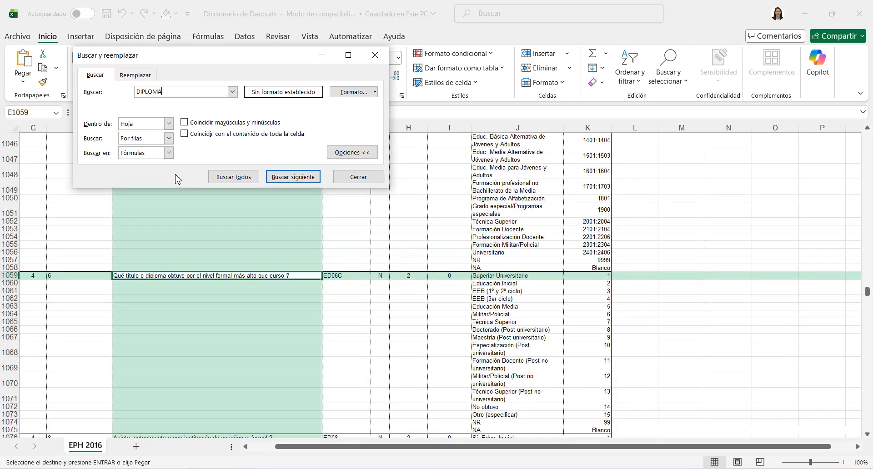
{"action": "left_click", "coordinate": [346, 275]}
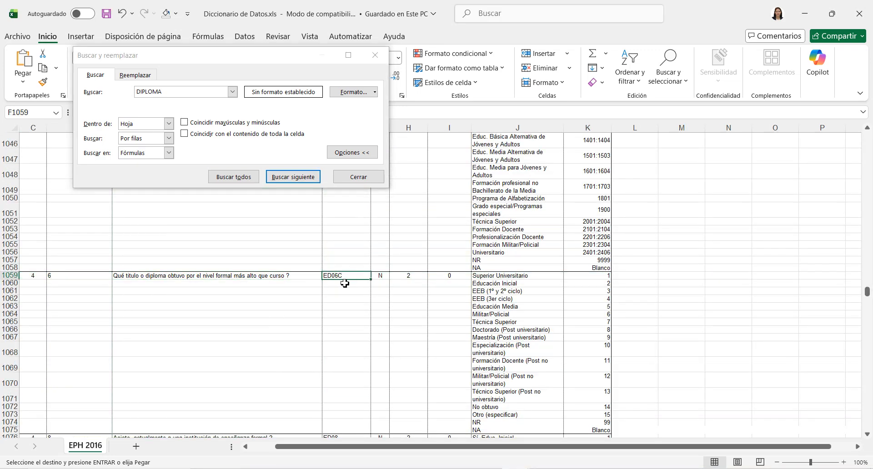
{"action": "key", "text": "ctrl+c"}
{"action": "left_click_drag", "start_coordinate": [525, 271], "coordinate": [614, 425]}
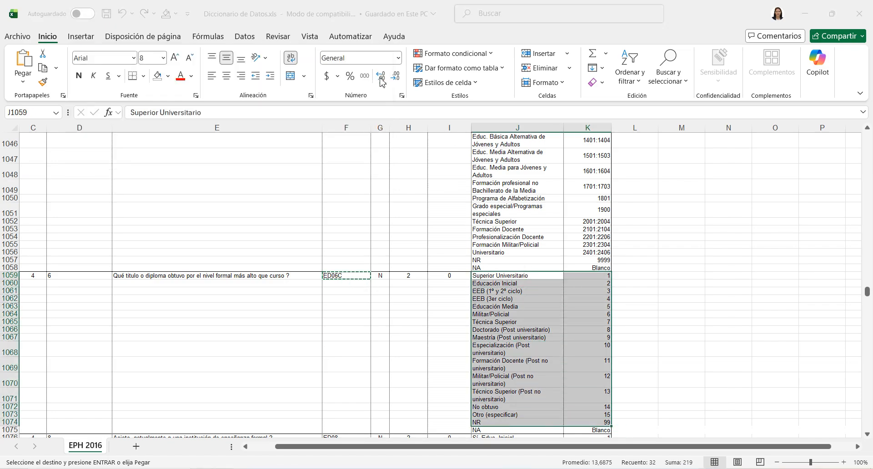
{"action": "left_click", "coordinate": [805, 14]}
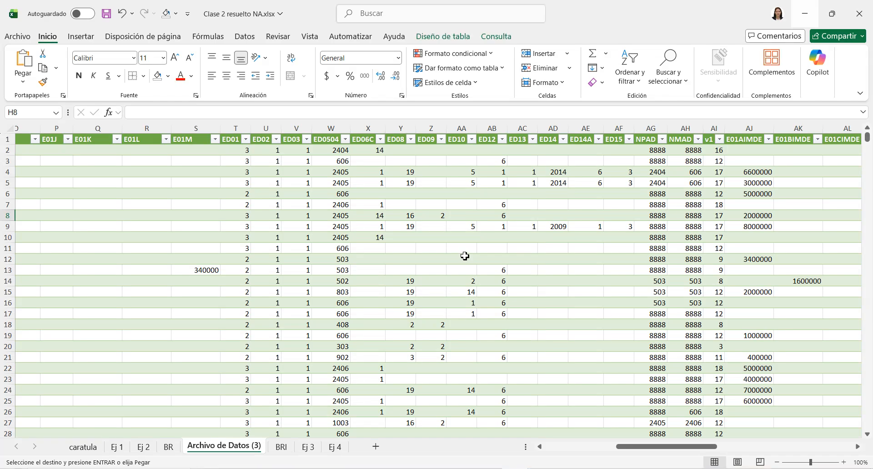
Search the Archivo de Datos (3) sheet for the ED06C column.
{"action": "left_click", "coordinate": [175, 447]}
{"action": "left_click", "coordinate": [210, 447]}
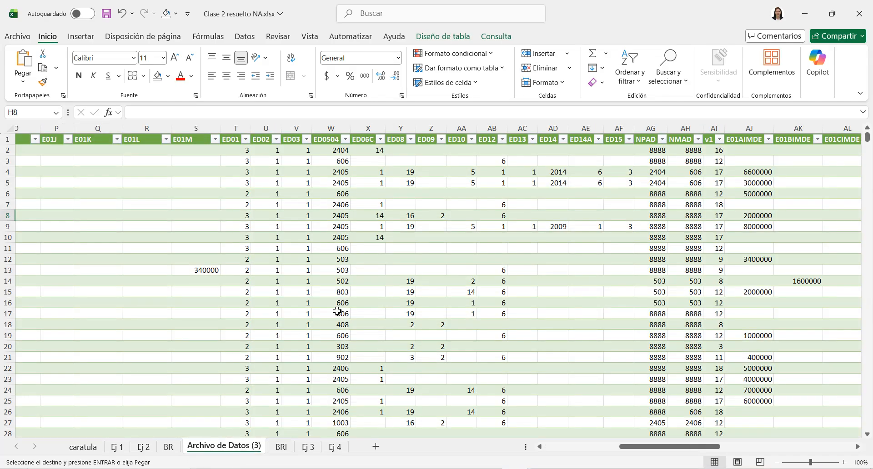
{"action": "key", "text": "ctrl+b"}
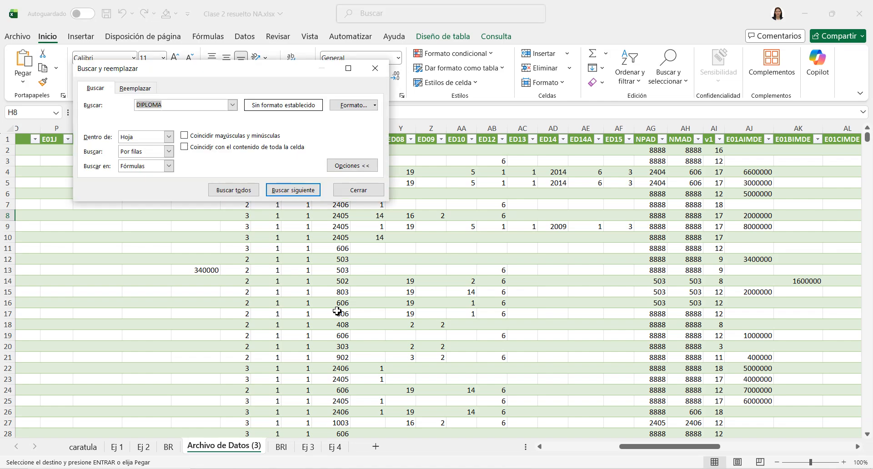
{"action": "type", "text": "ED06C"}
{"action": "key", "text": "Return"}
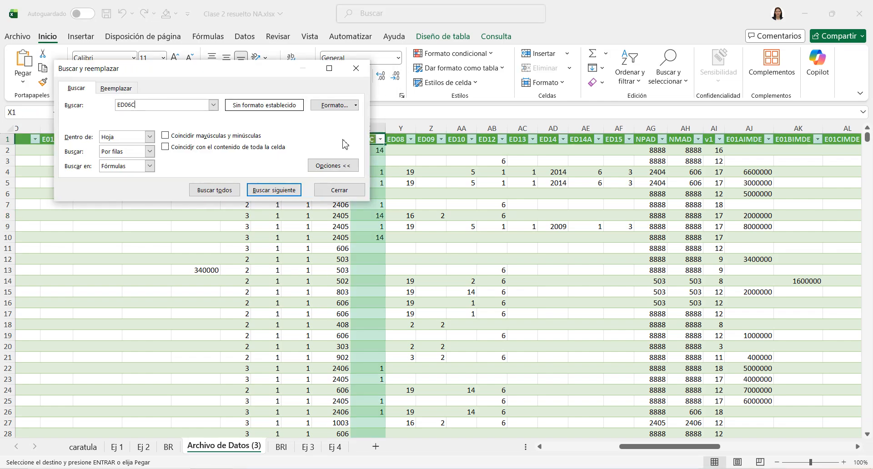
{"action": "left_click", "coordinate": [355, 69]}
Copy the whole ED06C column from the Archivo de Datos (3) sheet and paste it into column B of the BR sheet.
{"action": "left_click", "coordinate": [368, 128]}
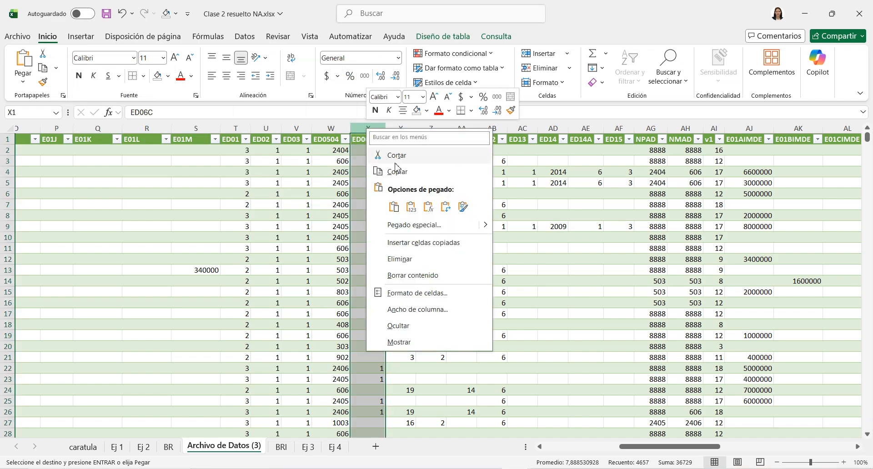
{"action": "left_click", "coordinate": [389, 167]}
{"action": "left_click", "coordinate": [169, 446]}
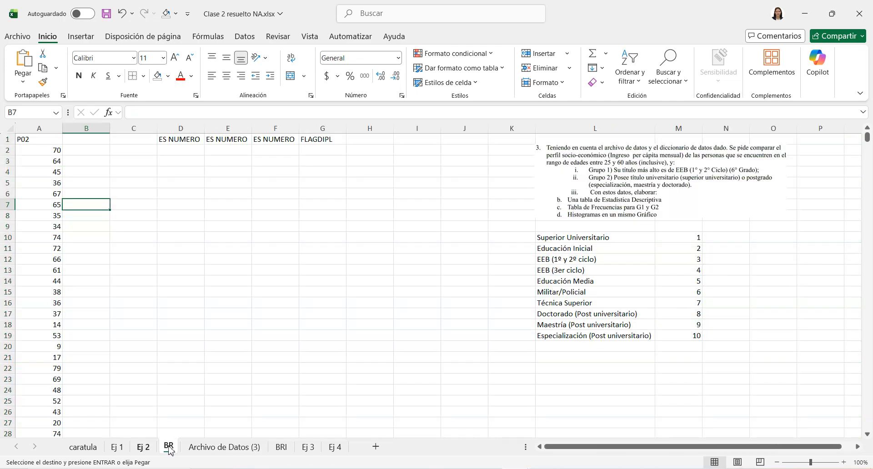
{"action": "left_click", "coordinate": [96, 145]}
{"action": "key", "text": "ctrl+v"}
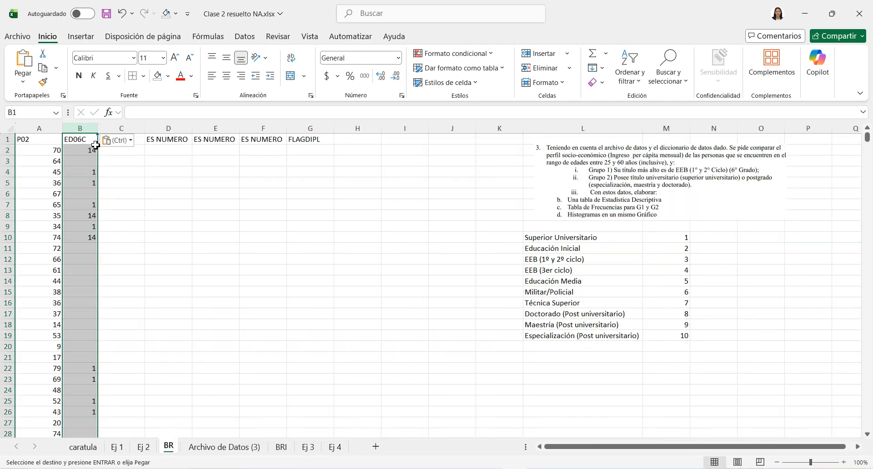
{"action": "left_click", "coordinate": [121, 161]}
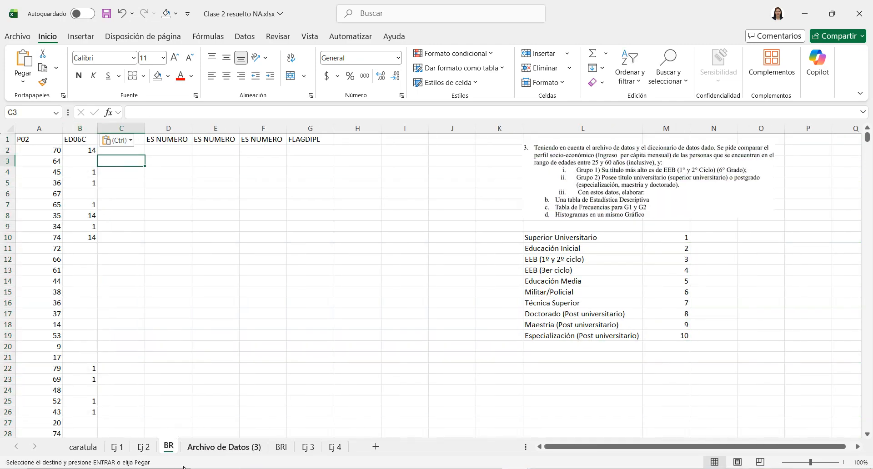
Copy the whole IPCM column from Archivo de Datos (3) into column C of the BR sheet and autofit that column's width.
{"action": "left_click", "coordinate": [210, 447]}
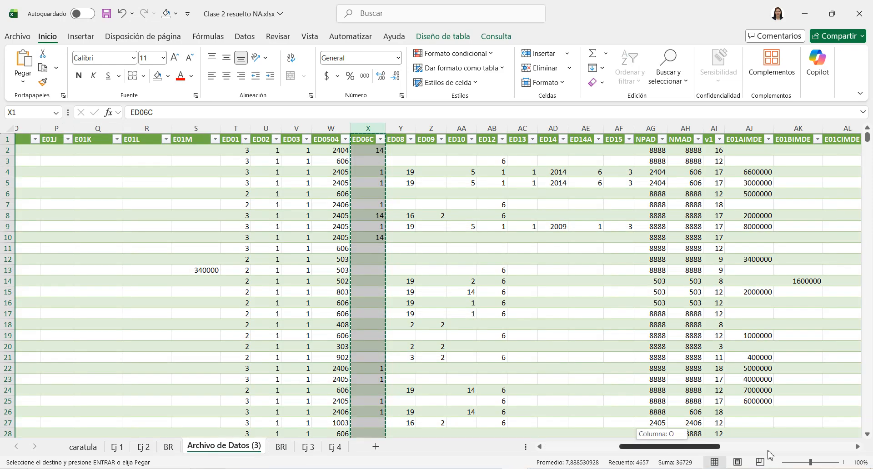
{"action": "left_click_drag", "start_coordinate": [664, 443], "coordinate": [791, 445]}
{"action": "left_click", "coordinate": [583, 123]}
{"action": "right_click", "coordinate": [583, 124]}
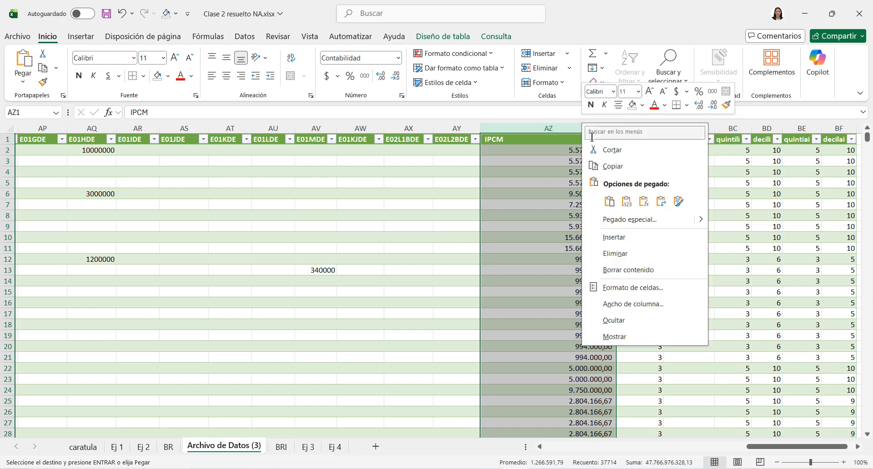
{"action": "left_click", "coordinate": [608, 166]}
{"action": "left_click", "coordinate": [169, 447]}
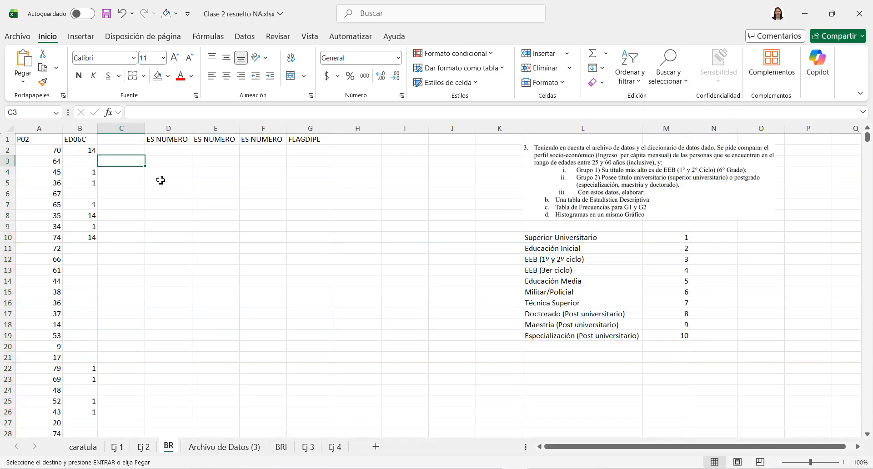
{"action": "left_click", "coordinate": [142, 131]}
{"action": "left_click", "coordinate": [137, 140]}
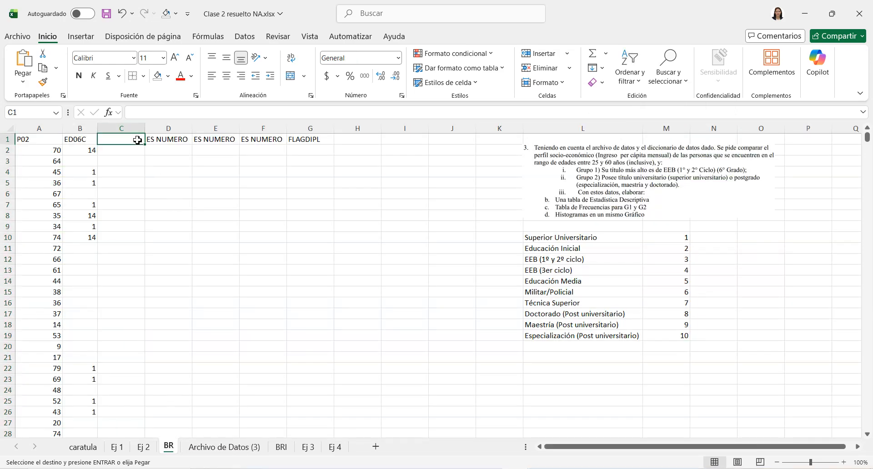
{"action": "key", "text": "ctrl+v"}
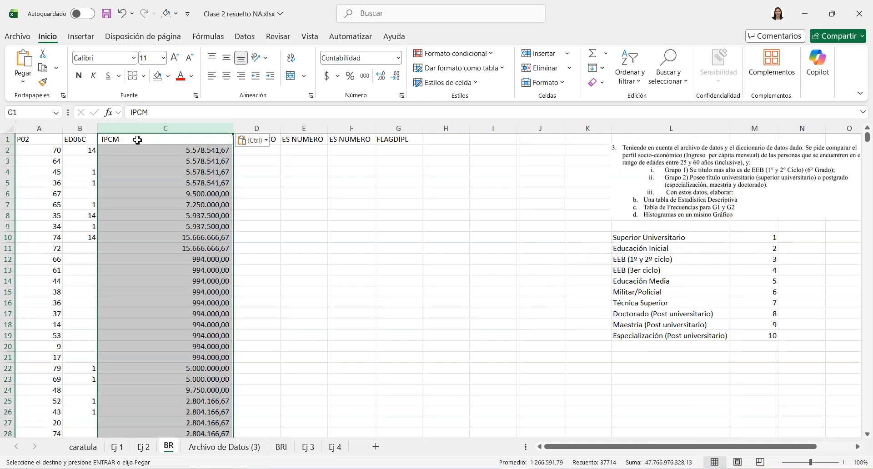
{"action": "left_click", "coordinate": [252, 214]}
{"action": "double_click", "coordinate": [234, 128]}
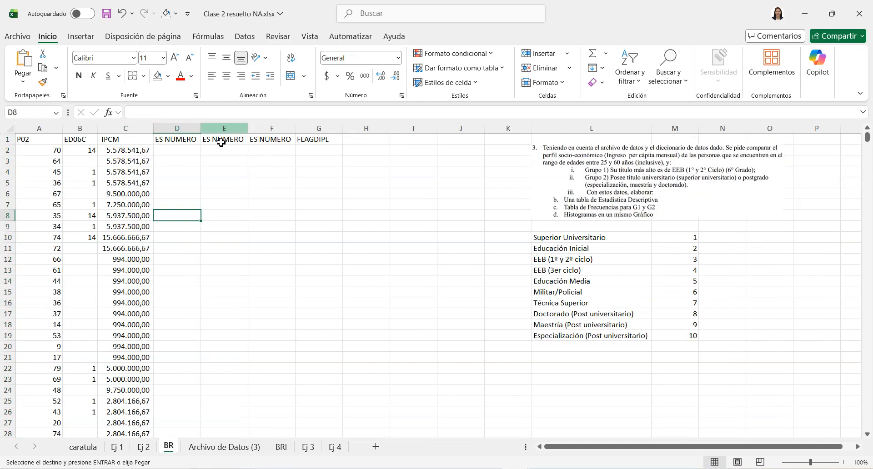
Delete the Archivo de Datos (3) sheet from the workbook and save the file with the BR sheet active.
{"action": "left_click", "coordinate": [206, 447]}
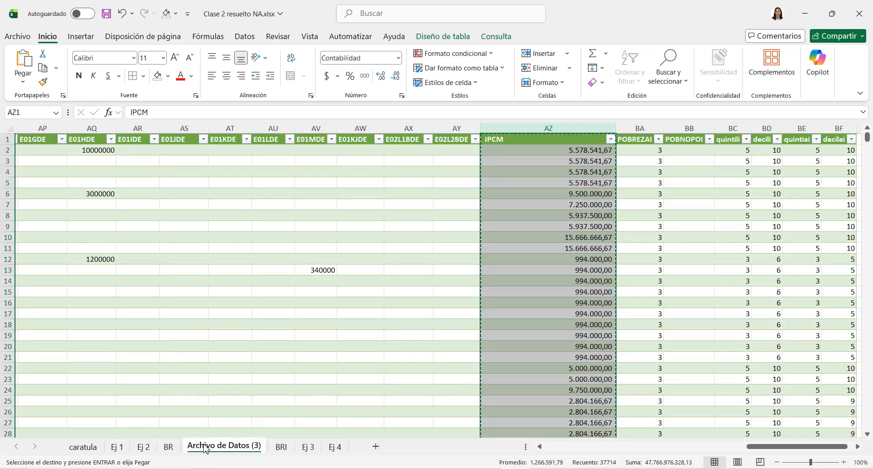
{"action": "right_click", "coordinate": [206, 450]}
{"action": "left_click", "coordinate": [245, 288]}
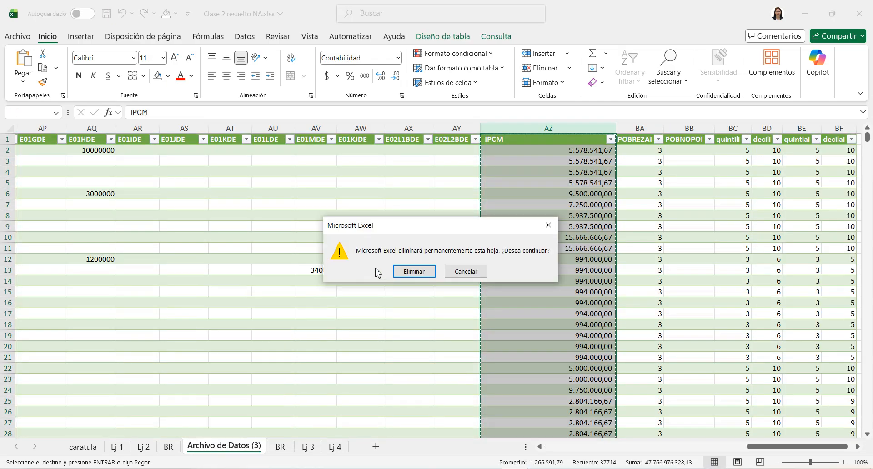
{"action": "left_click", "coordinate": [412, 273]}
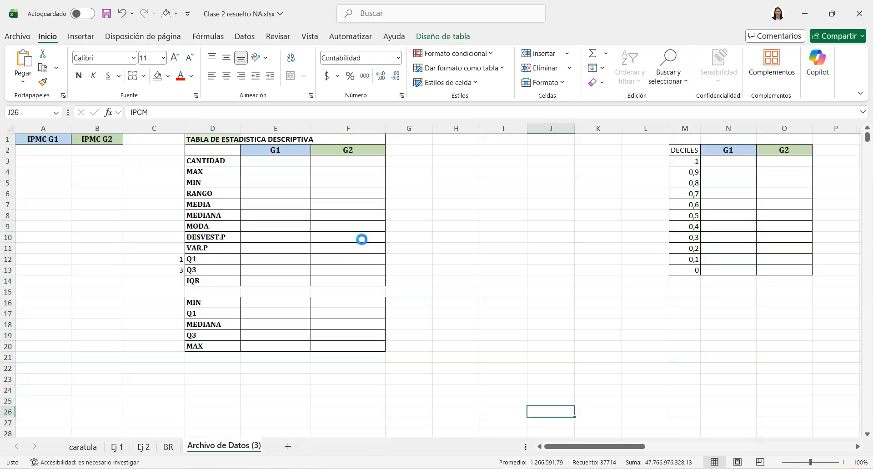
{"action": "left_click", "coordinate": [177, 450]}
{"action": "key", "text": "ctrl+s"}
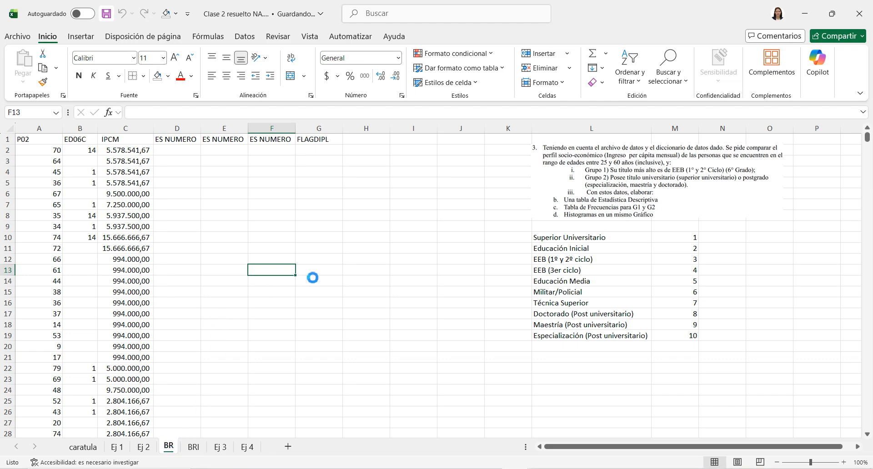
{"action": "left_click", "coordinate": [302, 200]}
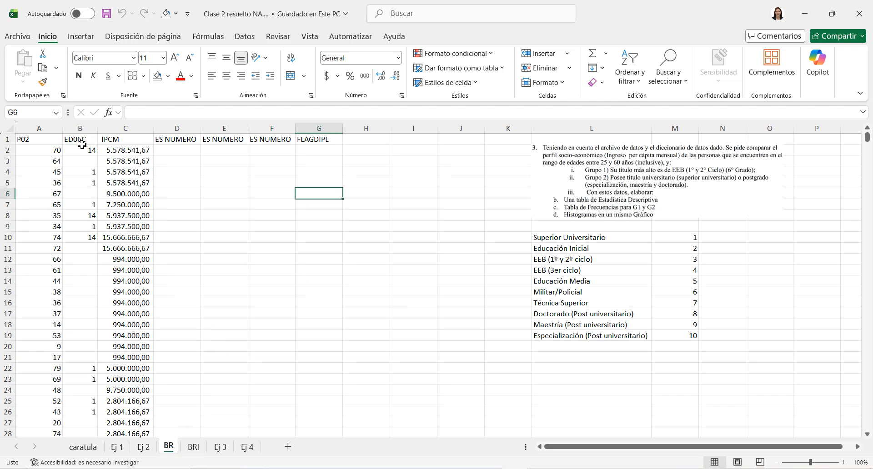
Apply filters to the header row, row 1, of the BR sheet.
{"action": "left_click", "coordinate": [8, 139]}
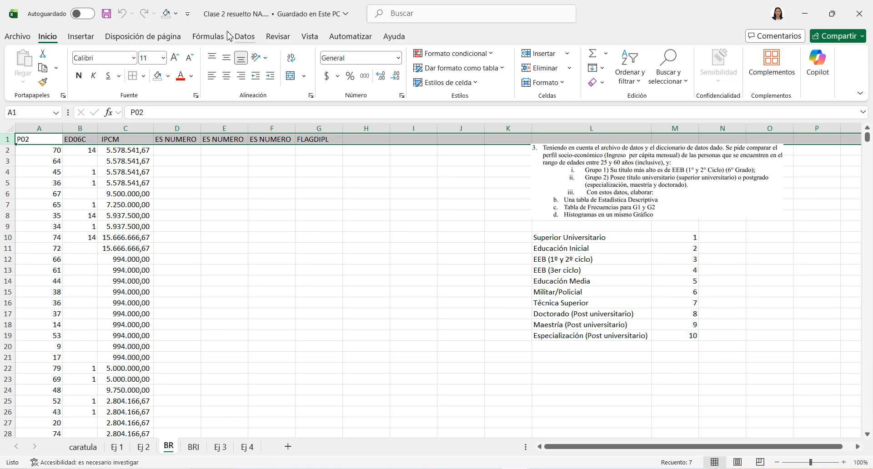
{"action": "left_click", "coordinate": [222, 182]}
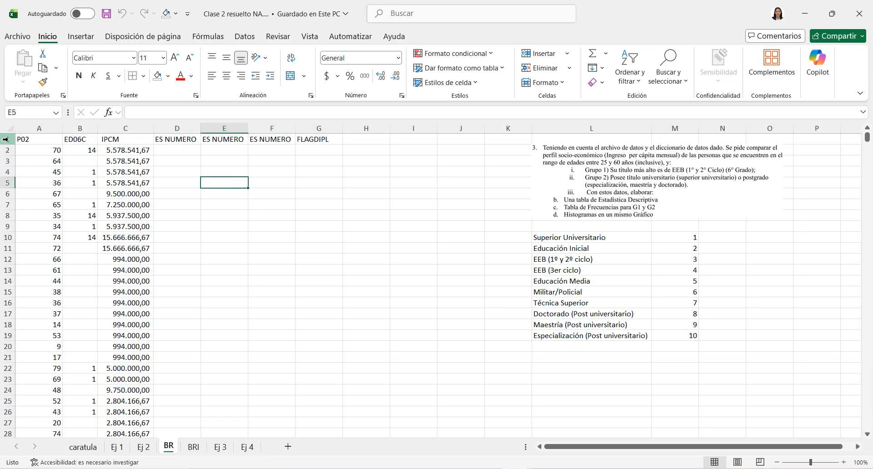
{"action": "left_click", "coordinate": [6, 139]}
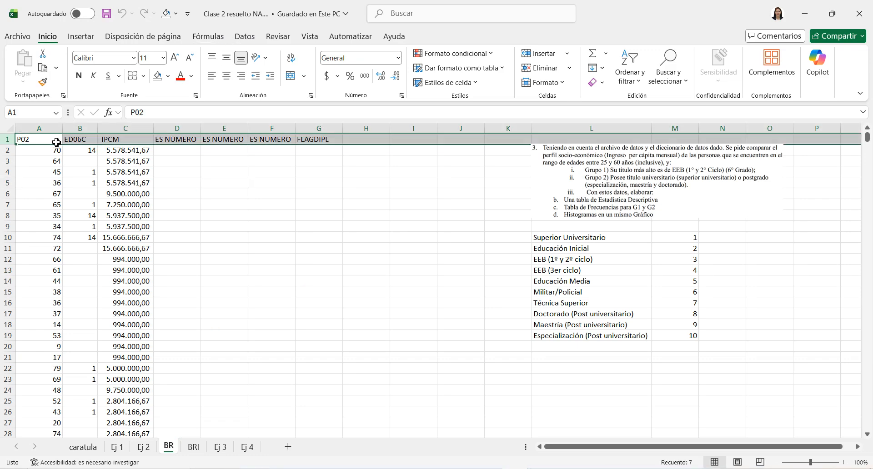
{"action": "left_click", "coordinate": [244, 36]}
{"action": "left_click", "coordinate": [400, 68]}
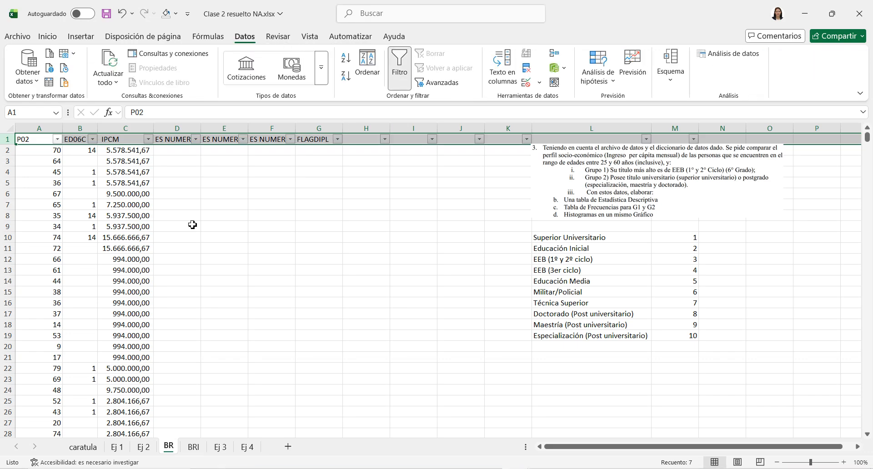
{"action": "left_click", "coordinate": [191, 226]}
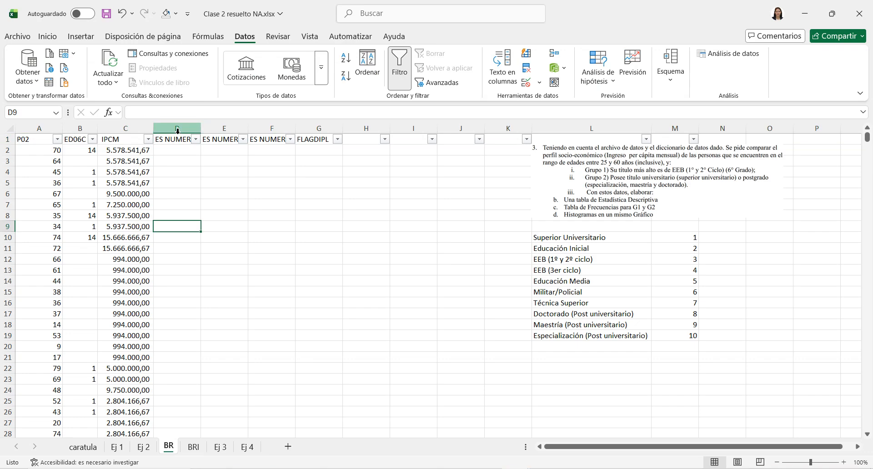
Autofit columns D to G of the BR sheet and check the ES NUMERO and FLAGDIPL headers.
{"action": "left_click_drag", "start_coordinate": [177, 129], "coordinate": [304, 130]}
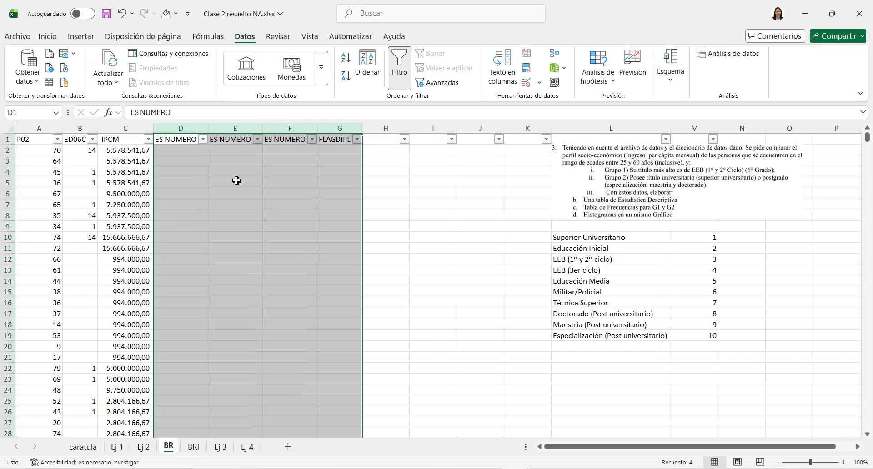
{"action": "left_click", "coordinate": [235, 182]}
{"action": "left_click", "coordinate": [186, 142]}
{"action": "left_click", "coordinate": [238, 141]}
{"action": "left_click", "coordinate": [281, 142]}
{"action": "left_click", "coordinate": [353, 147]}
{"action": "left_click", "coordinate": [228, 214]}
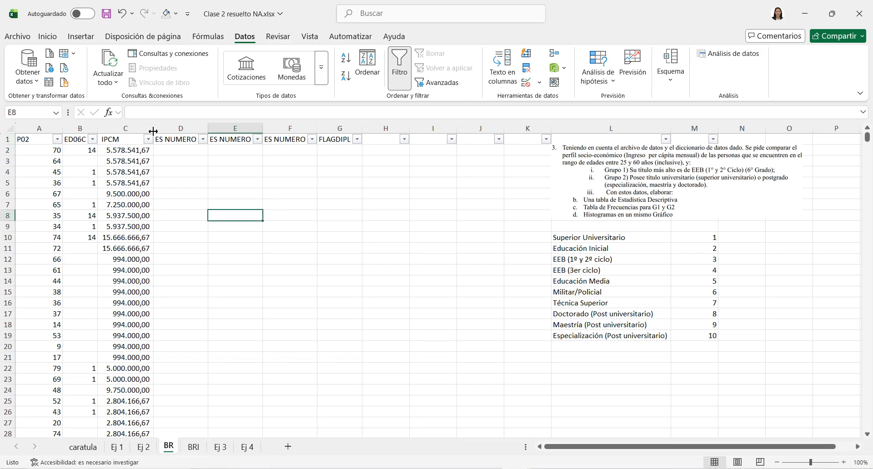
Adjust the width of column C in the BR sheet so the IPCM values fit with little spare room.
{"action": "left_click_drag", "start_coordinate": [153, 131], "coordinate": [190, 191]}
{"action": "left_click", "coordinate": [183, 163]}
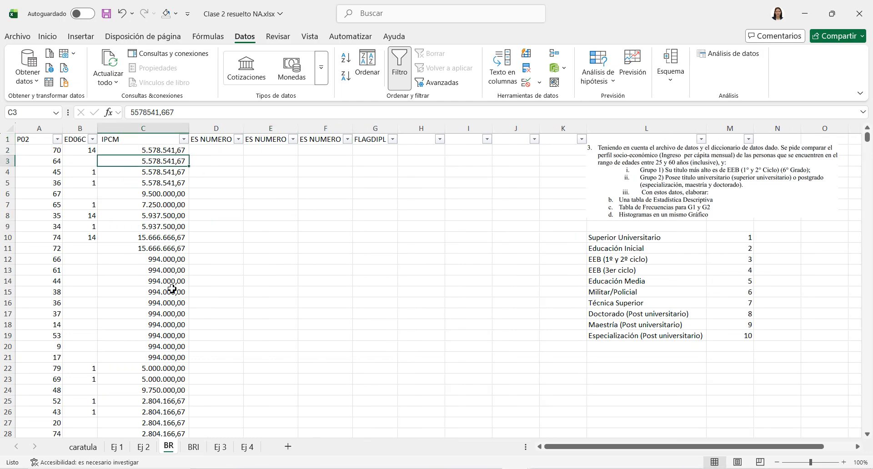
{"action": "left_click", "coordinate": [167, 344]}
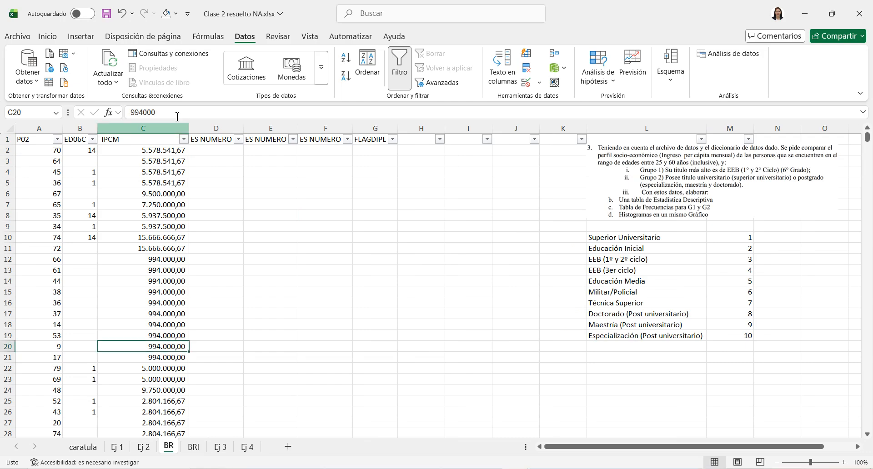
{"action": "left_click", "coordinate": [108, 137]}
{"action": "left_click_drag", "start_coordinate": [189, 128], "coordinate": [156, 128]}
{"action": "left_click", "coordinate": [180, 182]}
{"action": "left_click", "coordinate": [180, 151]}
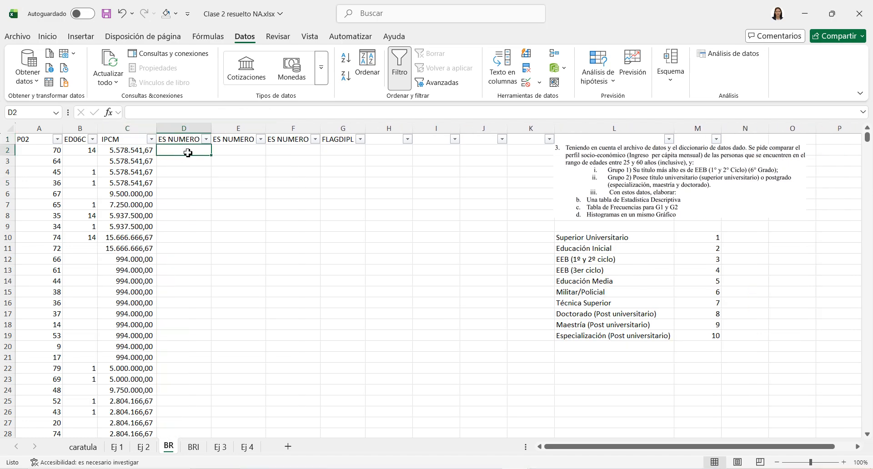
{"action": "type", "text": "¿"}
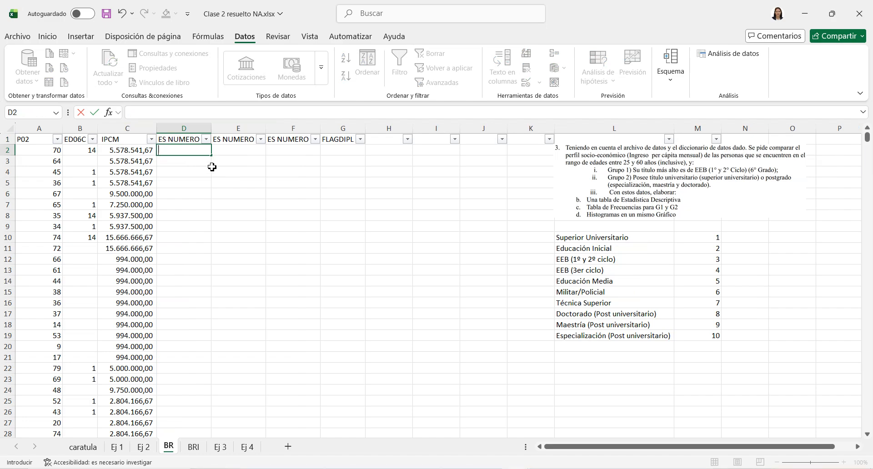
{"action": "key", "text": "Escape"}
Compare the record counts of the P02, ED06C and IPCM columns.
{"action": "left_click", "coordinate": [129, 125]}
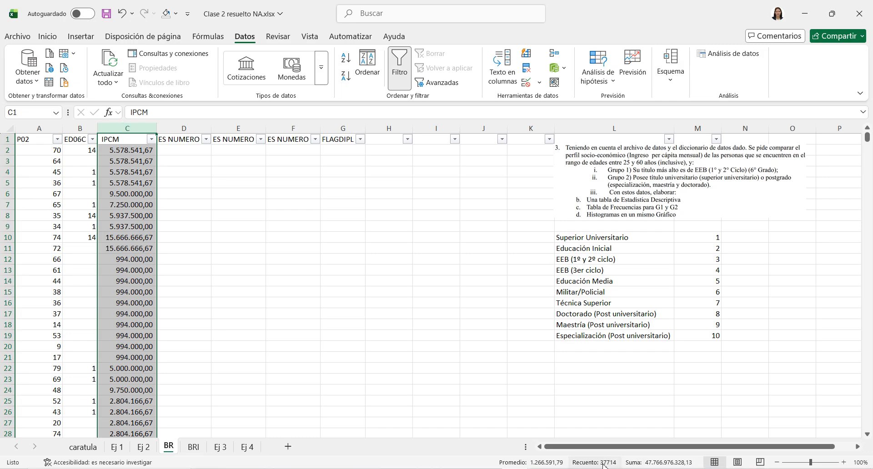
{"action": "left_click", "coordinate": [347, 314]}
{"action": "left_click", "coordinate": [176, 148]}
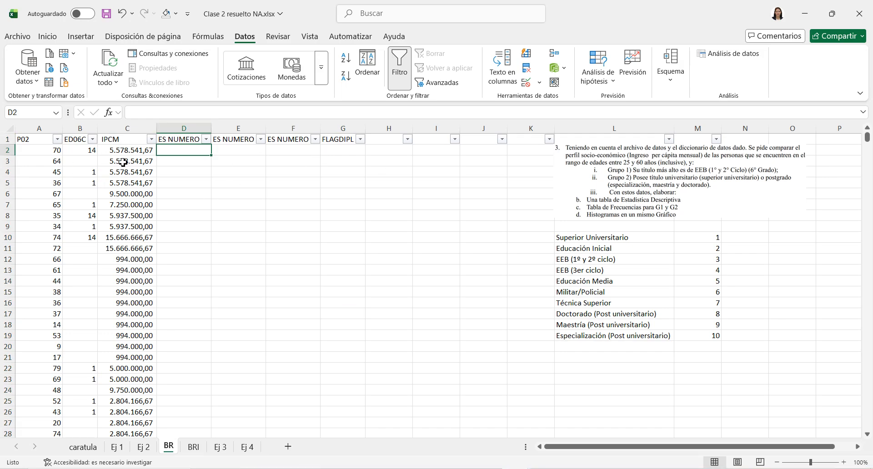
{"action": "left_click", "coordinate": [39, 128]}
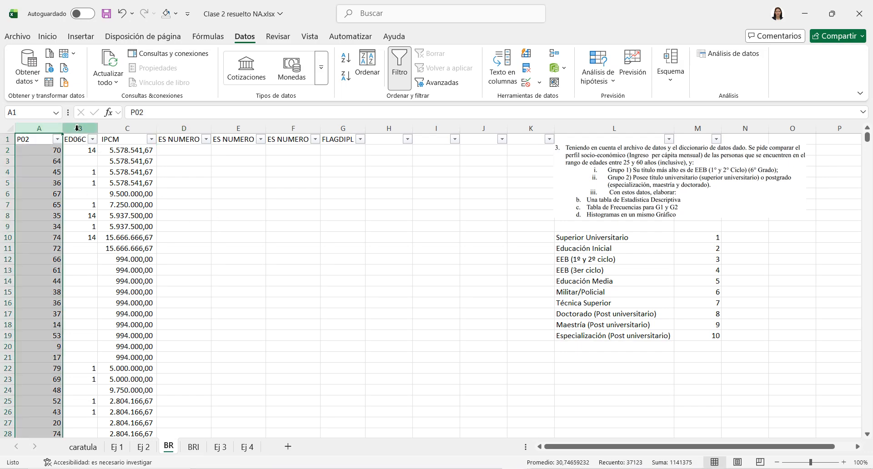
{"action": "left_click", "coordinate": [118, 128]}
{"action": "left_click", "coordinate": [39, 161]}
{"action": "left_click_drag", "start_coordinate": [42, 161], "coordinate": [36, 314]}
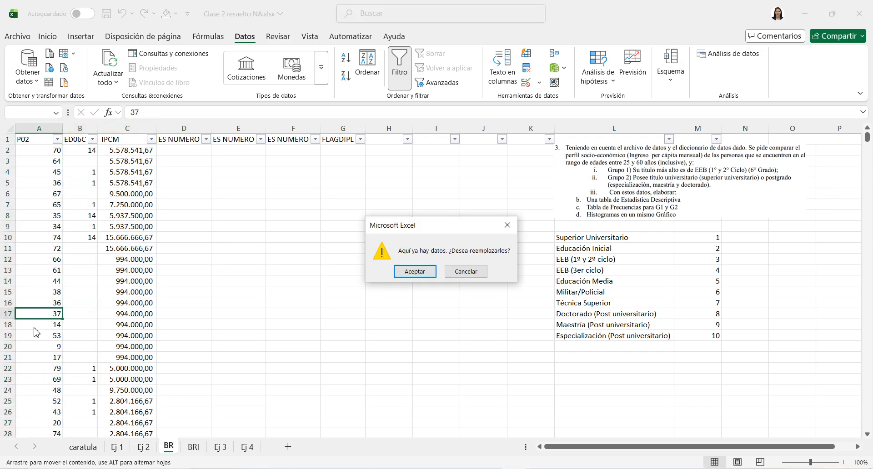
{"action": "left_click", "coordinate": [465, 272]}
{"action": "left_click", "coordinate": [132, 215]}
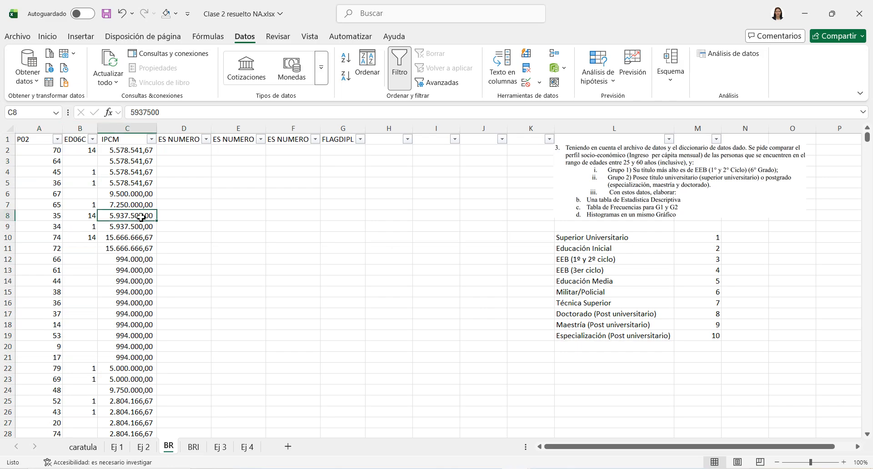
Examine the ED06C column for blank and numeric entries, and look over the neighbouring IPCM values.
{"action": "left_click", "coordinate": [80, 128]}
{"action": "left_click", "coordinate": [86, 204]}
{"action": "left_click", "coordinate": [86, 216]}
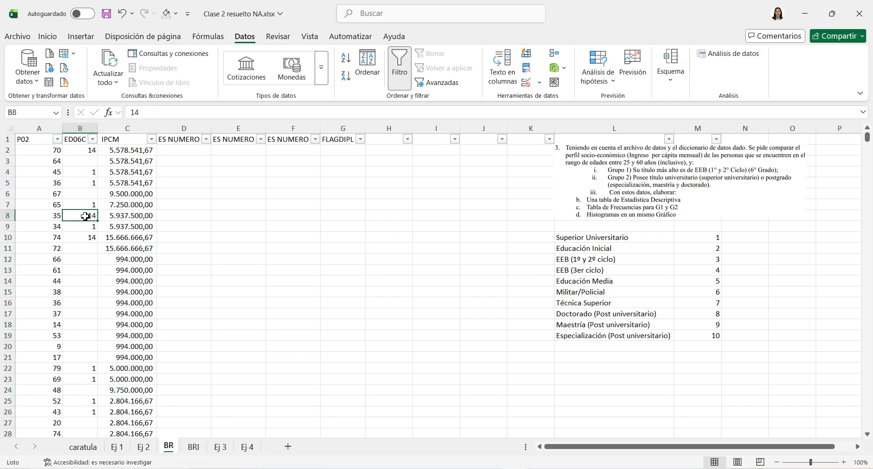
{"action": "left_click", "coordinate": [89, 224]}
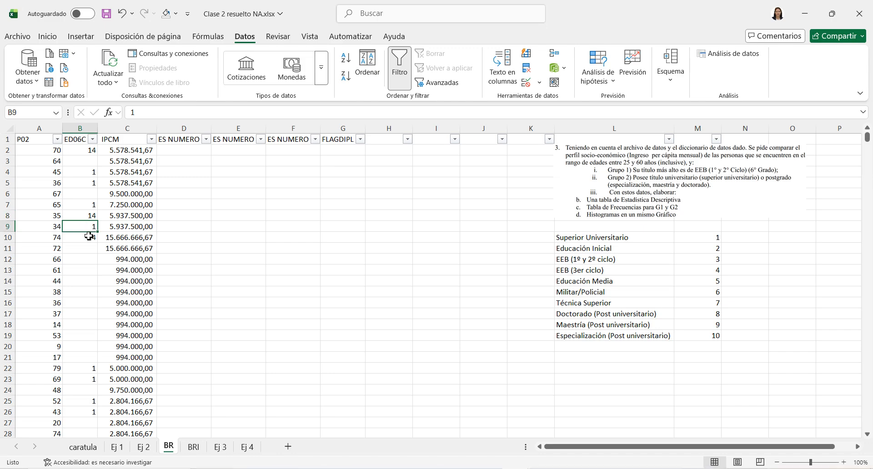
{"action": "left_click", "coordinate": [89, 237]}
{"action": "left_click", "coordinate": [78, 160]}
{"action": "left_click", "coordinate": [84, 183]}
{"action": "left_click", "coordinate": [83, 214]}
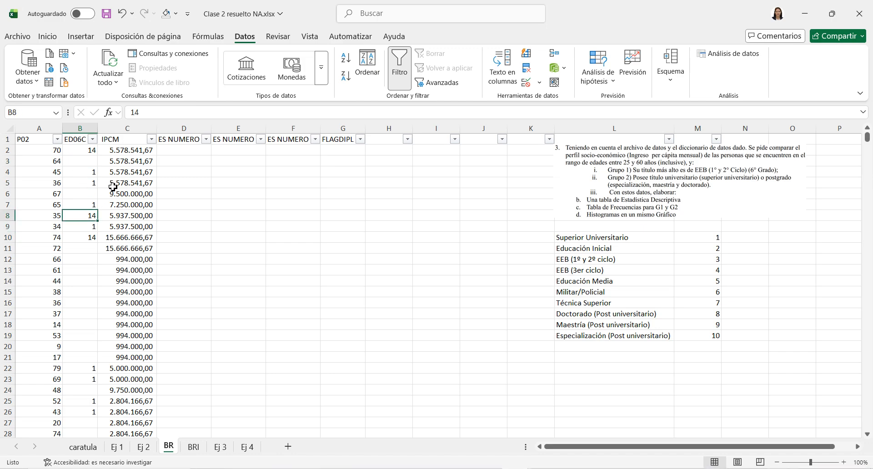
{"action": "left_click", "coordinate": [113, 187]}
{"action": "left_click_drag", "start_coordinate": [133, 172], "coordinate": [133, 304]}
Enter the formula +ESNUMERO(A2) in D2 to test whether the P02 value is a number.
{"action": "left_click", "coordinate": [184, 150]}
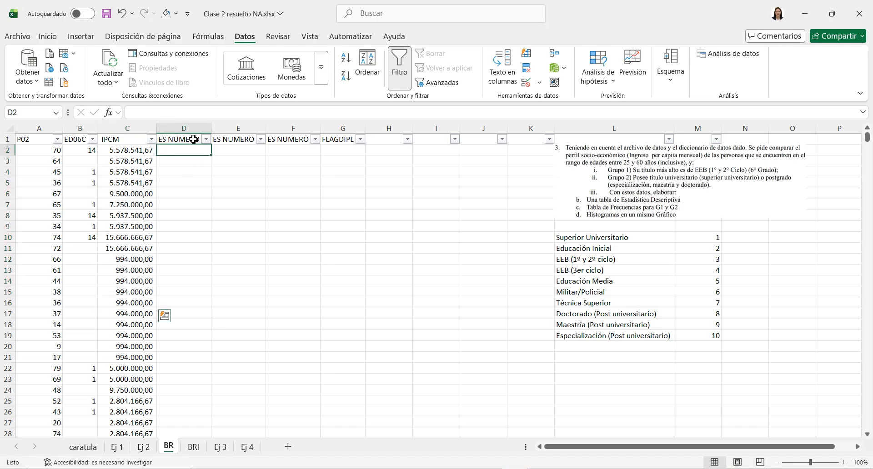
{"action": "type", "text": "¿"}
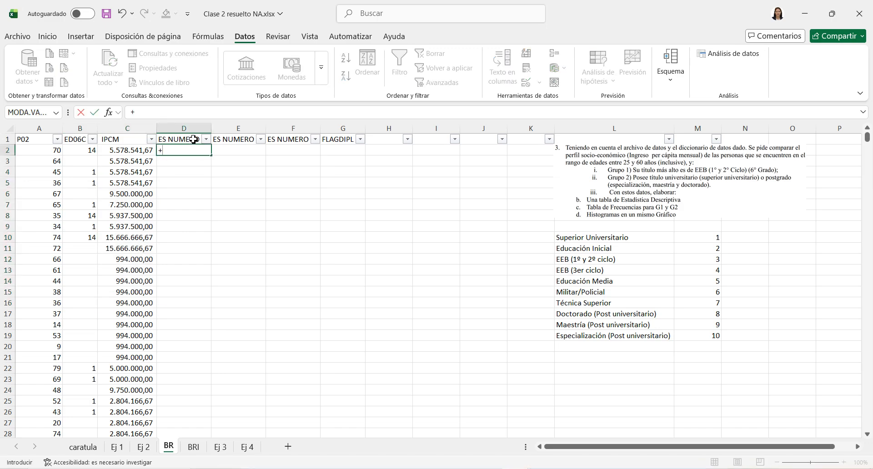
{"action": "type", "text": "ES"}
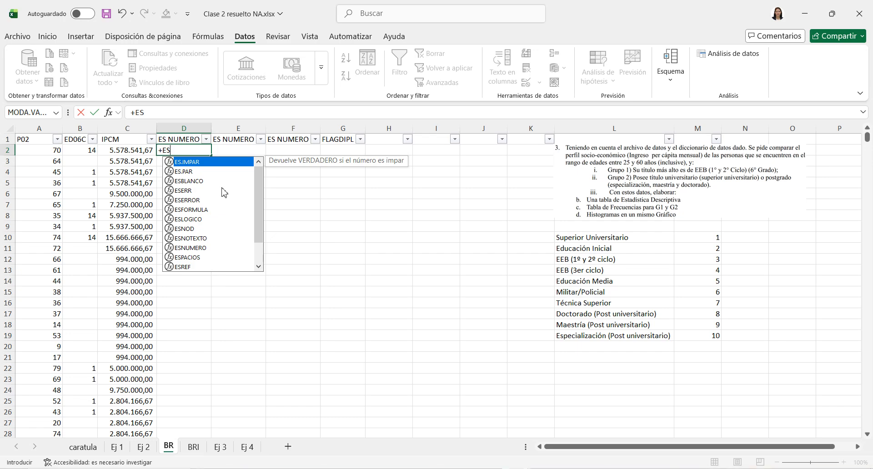
{"action": "type", "text": "N"}
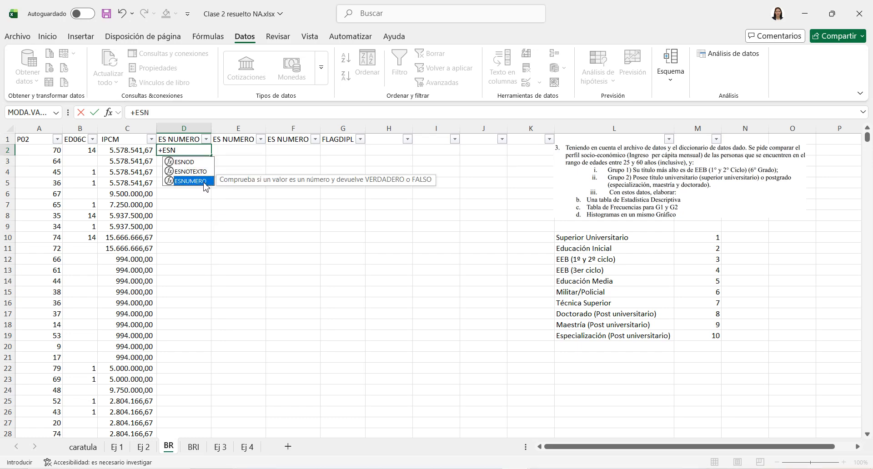
{"action": "double_click", "coordinate": [205, 182]}
{"action": "left_click", "coordinate": [45, 149]}
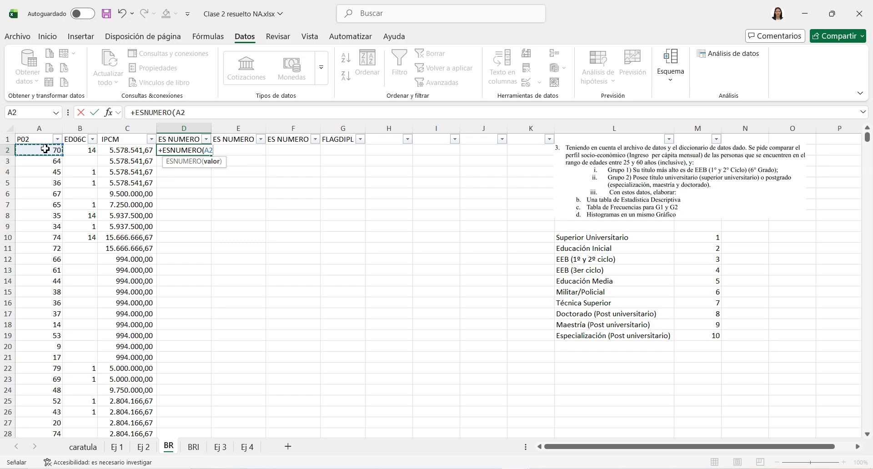
{"action": "key", "text": "Return"}
Fill the ESNUMERO formula from D2 across to F2 and down columns D to F, and review the results.
{"action": "left_click", "coordinate": [200, 147]}
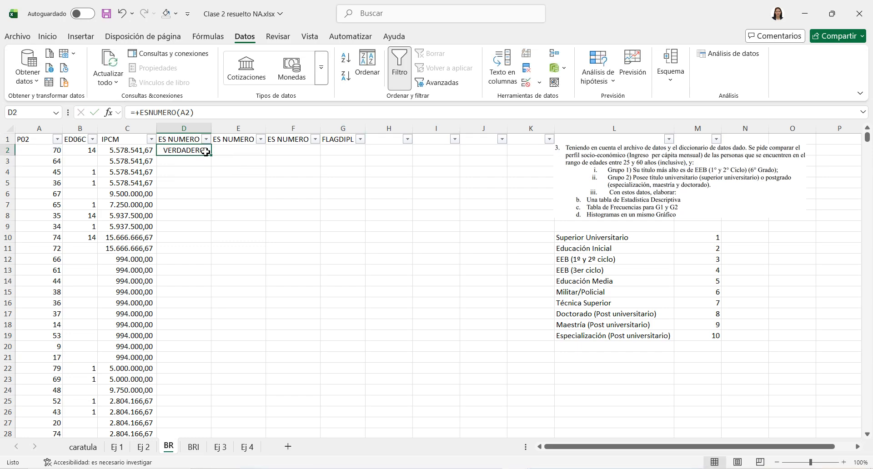
{"action": "left_click_drag", "start_coordinate": [211, 156], "coordinate": [314, 158]}
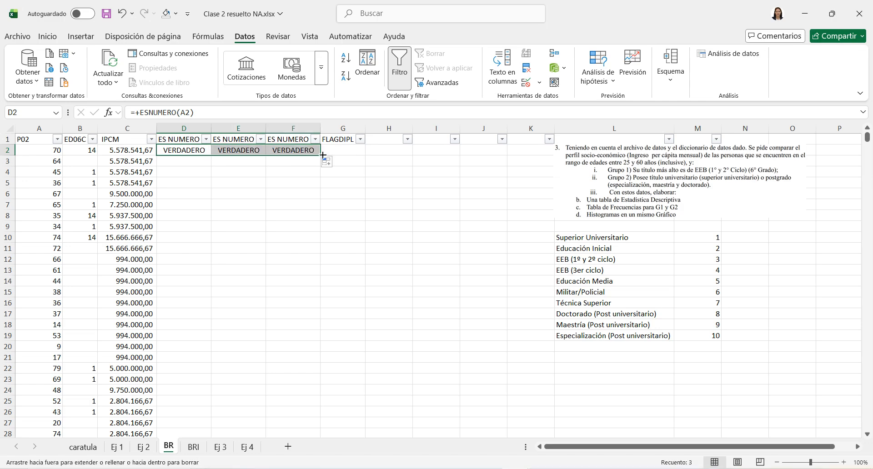
{"action": "double_click", "coordinate": [323, 155]}
{"action": "left_click", "coordinate": [284, 180]}
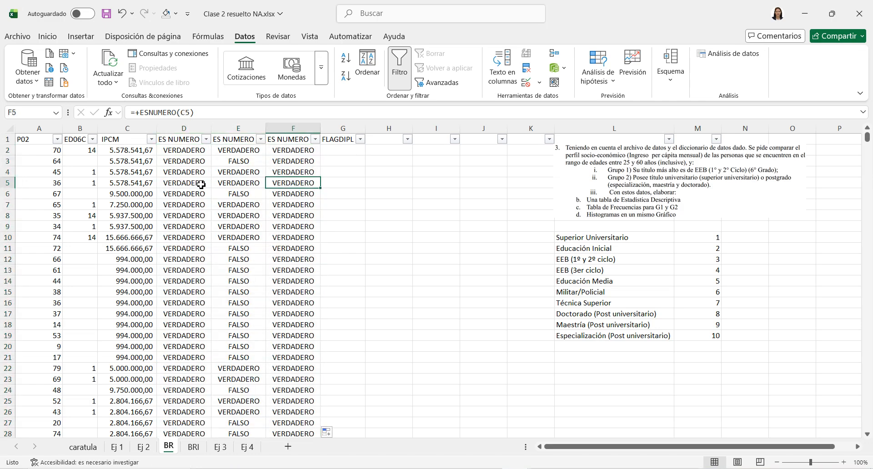
{"action": "left_click", "coordinate": [191, 128]}
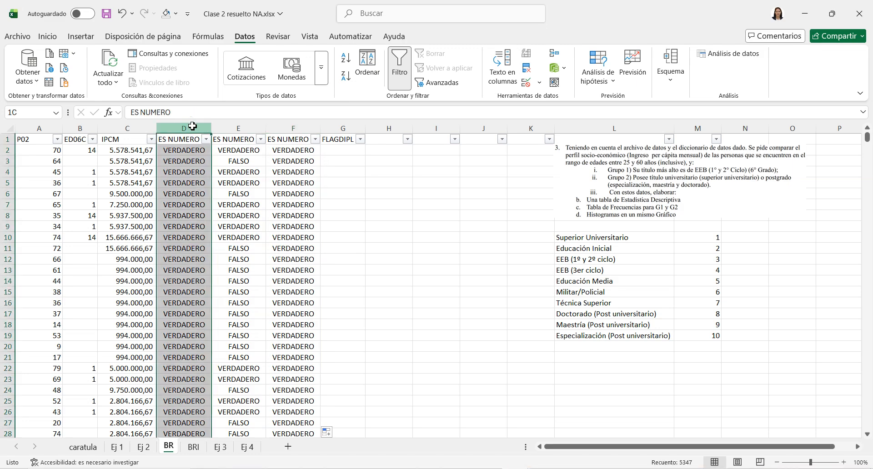
{"action": "left_click", "coordinate": [256, 225]}
{"action": "scroll", "coordinate": [150, 228], "scroll_direction": "down", "scroll_amount": 3}
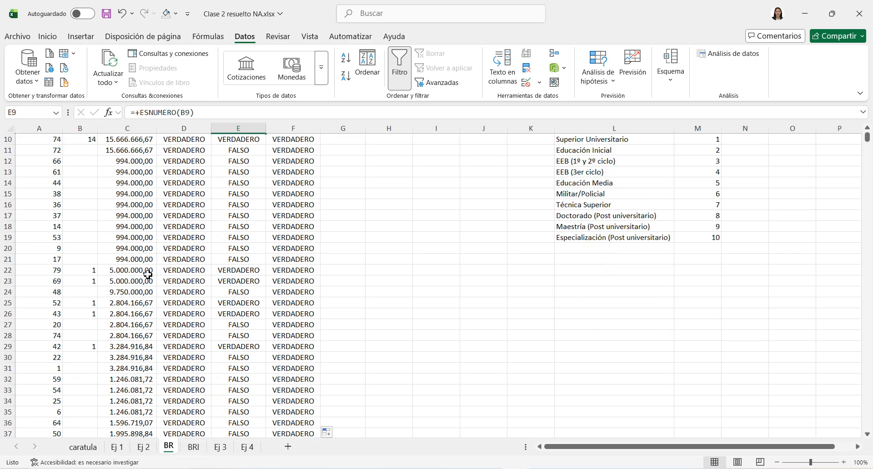
{"action": "scroll", "coordinate": [148, 269], "scroll_direction": "up", "scroll_amount": 3}
{"action": "left_click", "coordinate": [186, 160]}
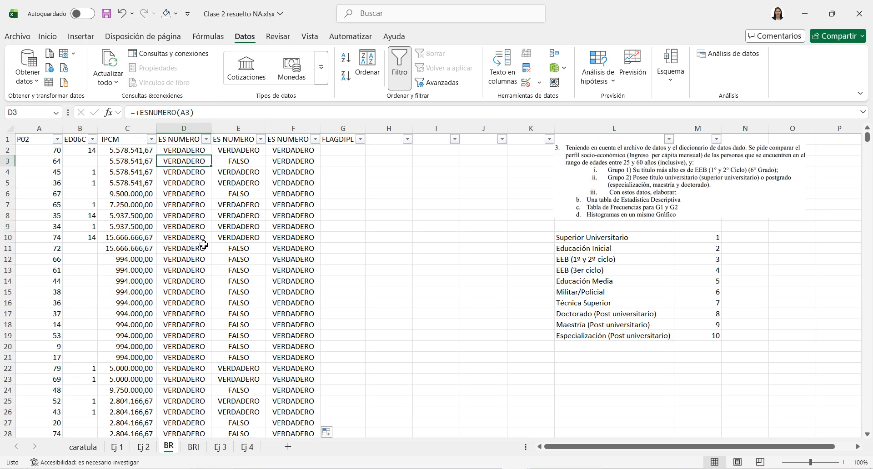
Freeze the top row of the BR sheet and check that the headers stay in place through the data.
{"action": "left_click", "coordinate": [130, 150]}
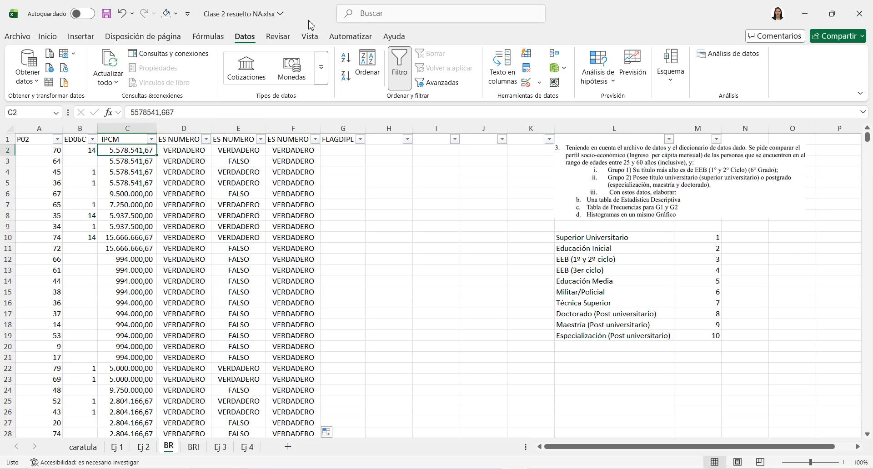
{"action": "left_click", "coordinate": [308, 36]}
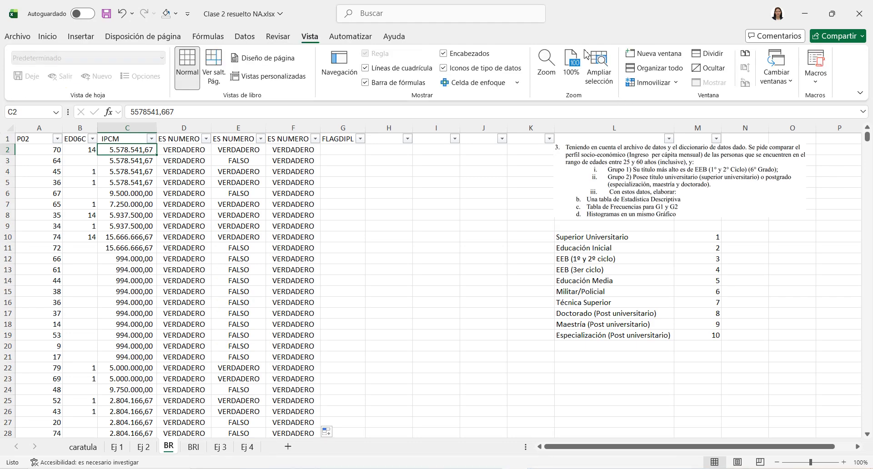
{"action": "left_click", "coordinate": [656, 83]}
{"action": "left_click", "coordinate": [661, 139]}
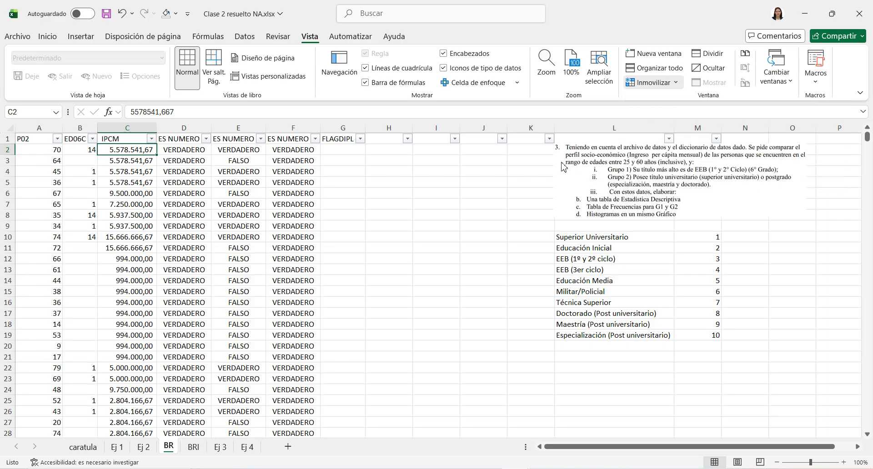
{"action": "scroll", "coordinate": [379, 221], "scroll_direction": "down", "scroll_amount": 11}
{"action": "scroll", "coordinate": [380, 223], "scroll_direction": "up", "scroll_amount": 11}
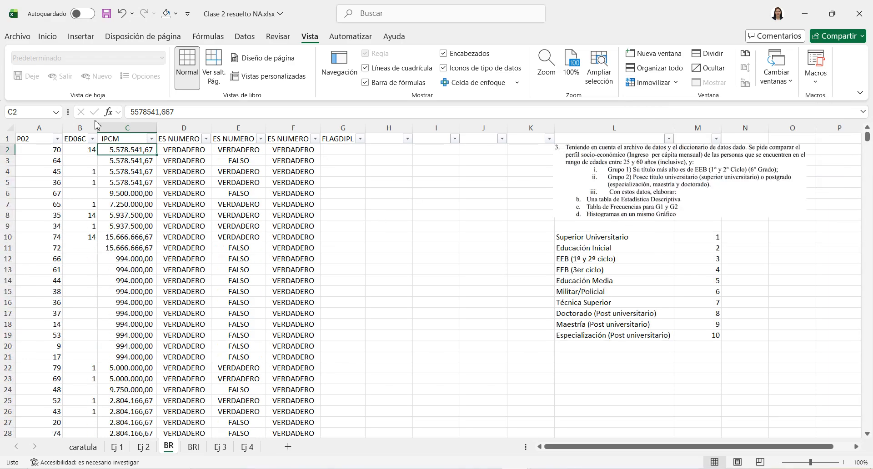
Add an equal-to conditional format on columns D to F that marks FALSO cells with light red fill and dark red text.
{"action": "left_click", "coordinate": [47, 36]}
{"action": "left_click", "coordinate": [241, 204]}
{"action": "left_click_drag", "start_coordinate": [184, 129], "coordinate": [294, 128]}
{"action": "left_click", "coordinate": [451, 52]}
{"action": "mouse_move", "coordinate": [466, 79]}
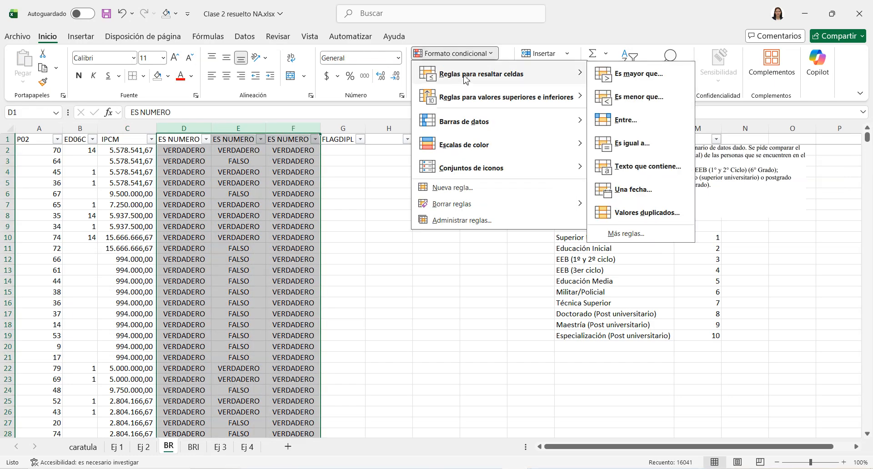
{"action": "left_click", "coordinate": [605, 143]}
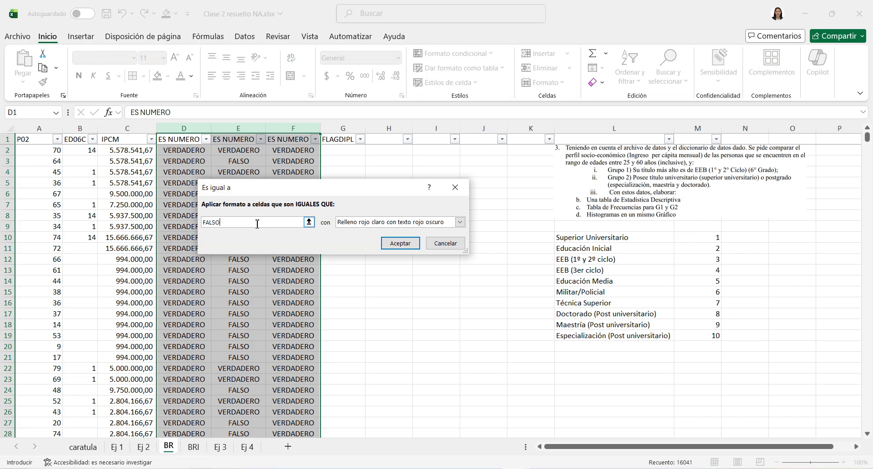
{"action": "key", "text": "Return"}
{"action": "left_click", "coordinate": [269, 207]}
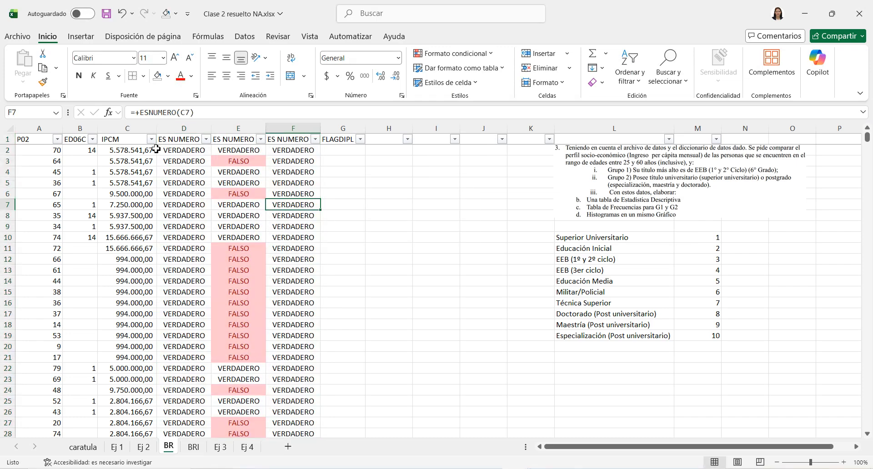
Apply a light orange fill to the header cells A1:G1.
{"action": "left_click_drag", "start_coordinate": [41, 139], "coordinate": [343, 139]}
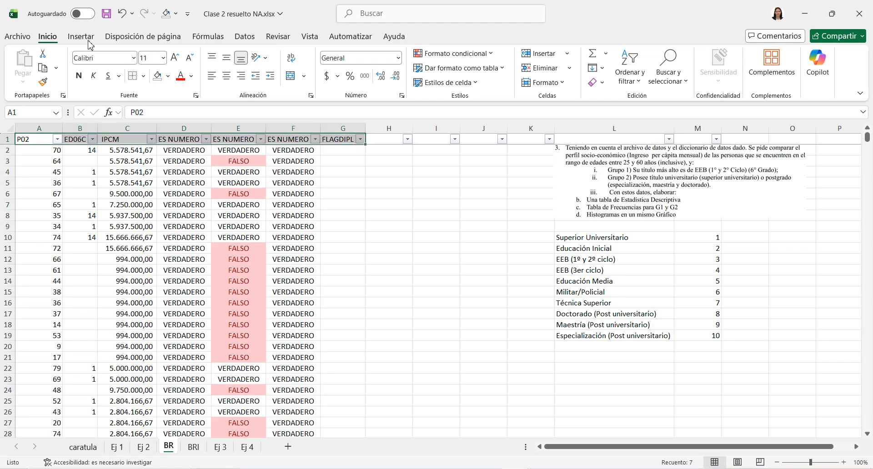
{"action": "left_click", "coordinate": [168, 76]}
{"action": "left_click", "coordinate": [236, 155]}
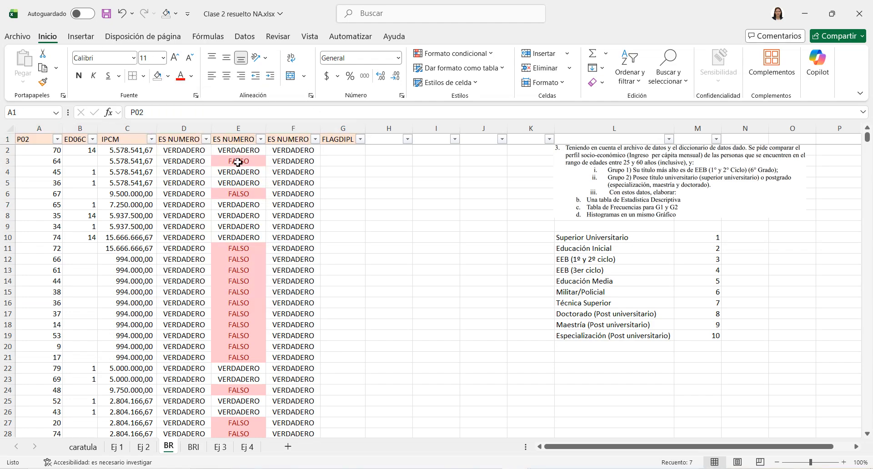
Filter the ES NUMERO column D to show only the FALSO rows.
{"action": "left_click", "coordinate": [237, 194]}
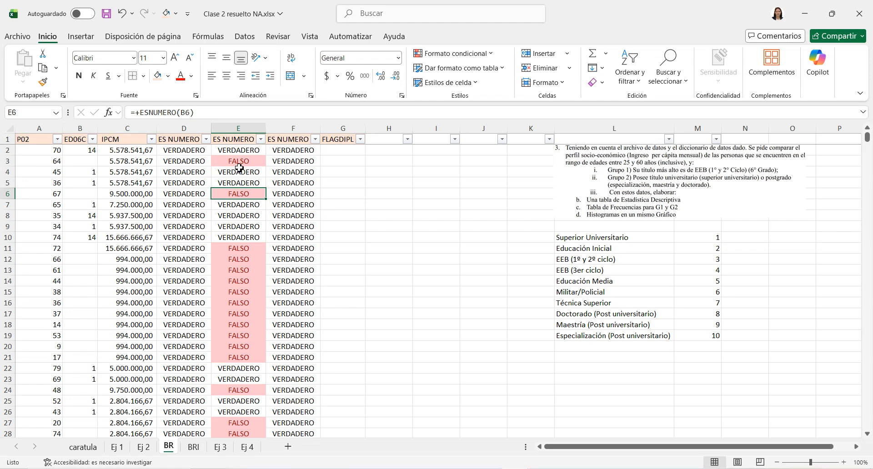
{"action": "left_click", "coordinate": [196, 161]}
{"action": "left_click", "coordinate": [165, 139]}
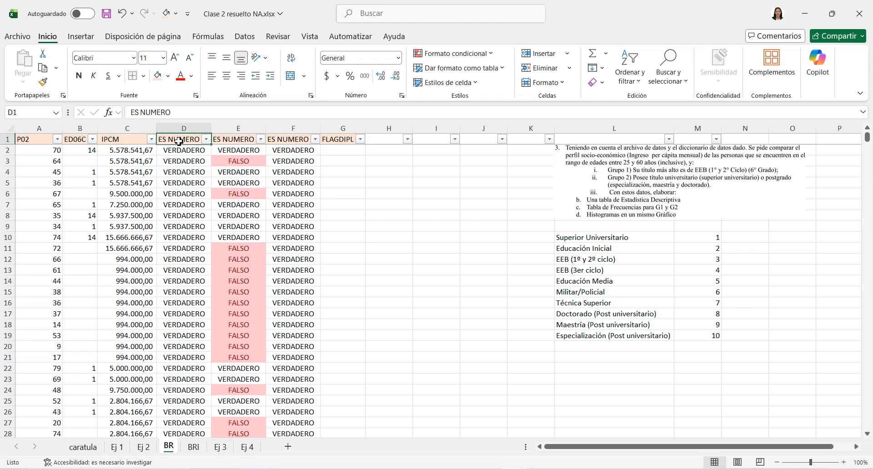
{"action": "left_click", "coordinate": [47, 139]}
{"action": "left_click", "coordinate": [206, 140]}
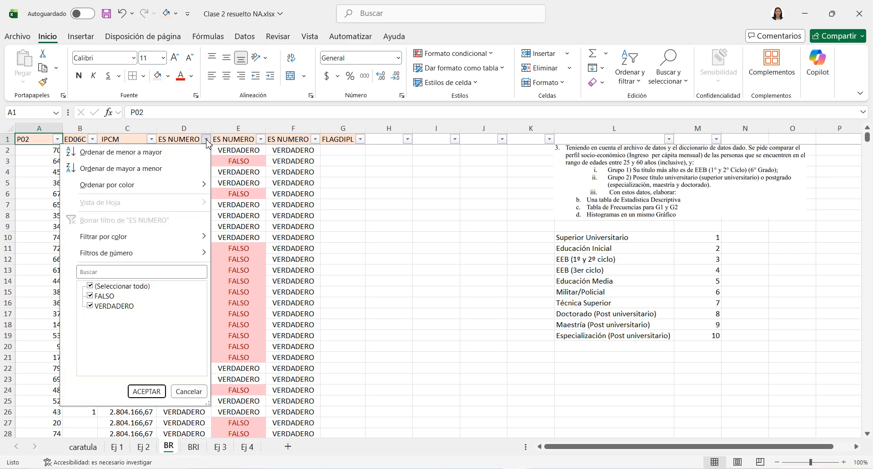
{"action": "left_click", "coordinate": [91, 305]}
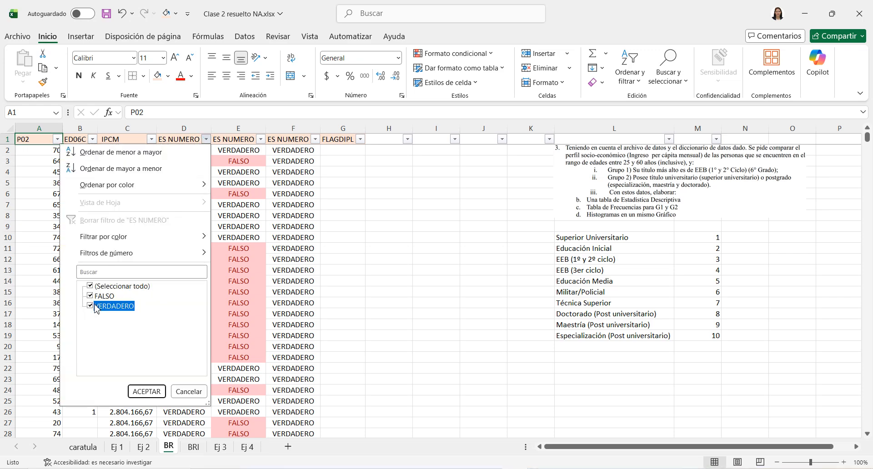
{"action": "left_click", "coordinate": [146, 391]}
{"action": "left_click", "coordinate": [178, 176]}
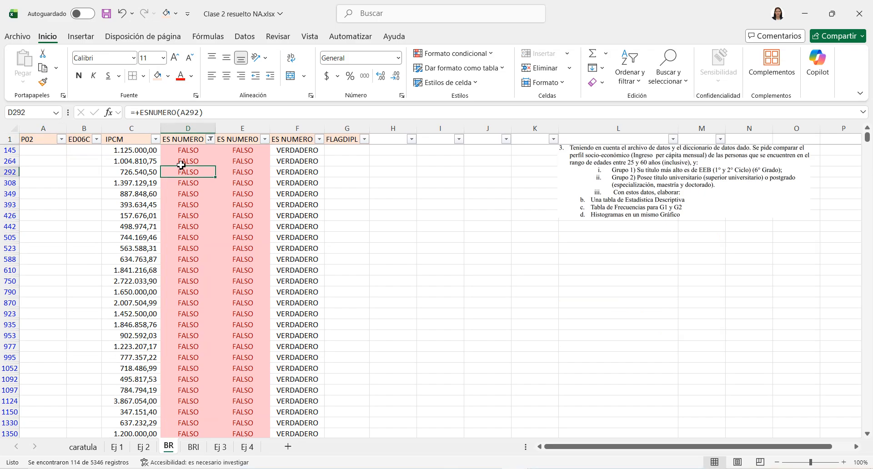
Examine the P02 values and ESNUMERO formulas through the filtered rows, including row 5348 and the rows below it.
{"action": "scroll", "coordinate": [56, 185], "scroll_direction": "down", "scroll_amount": 15}
{"action": "scroll", "coordinate": [53, 221], "scroll_direction": "down", "scroll_amount": 10}
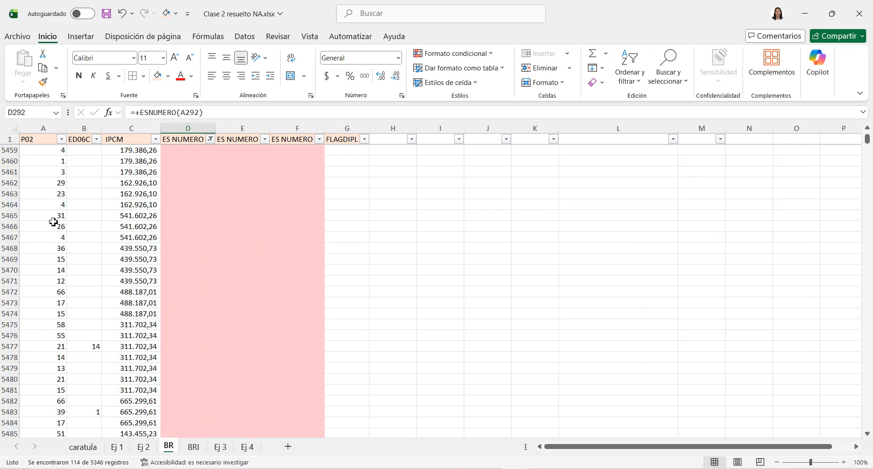
{"action": "scroll", "coordinate": [53, 222], "scroll_direction": "up", "scroll_amount": 20}
{"action": "scroll", "coordinate": [53, 222], "scroll_direction": "up", "scroll_amount": 16}
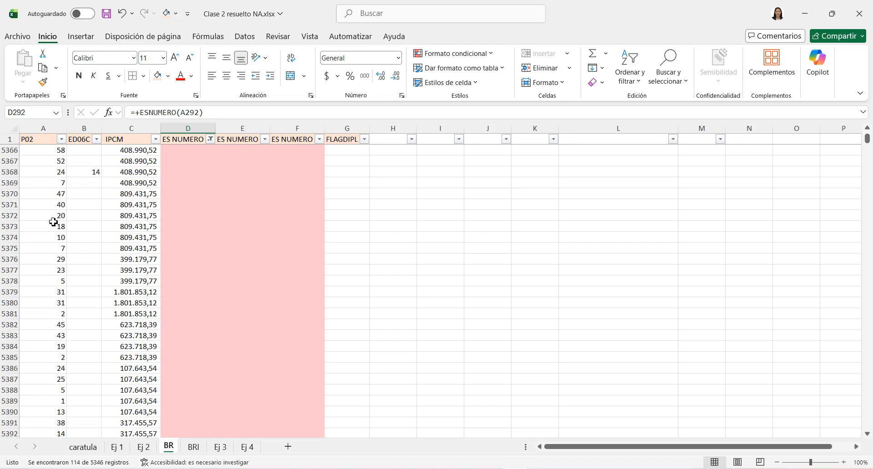
{"action": "left_click", "coordinate": [186, 216]}
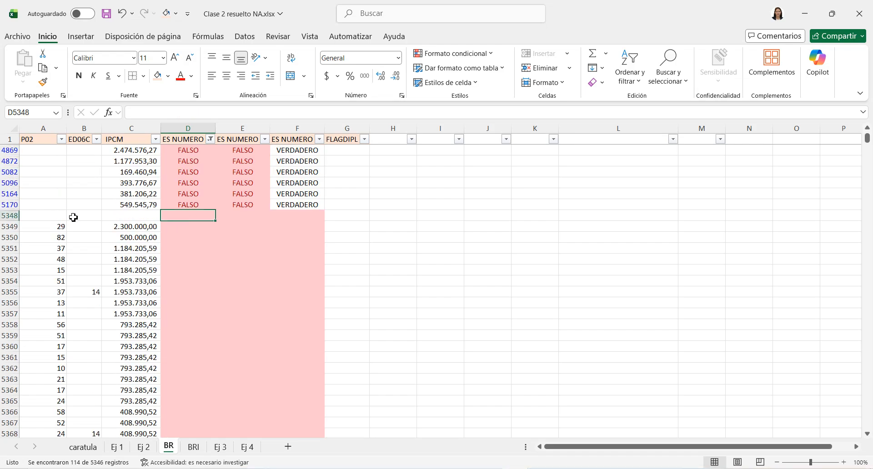
{"action": "left_click", "coordinate": [13, 216]}
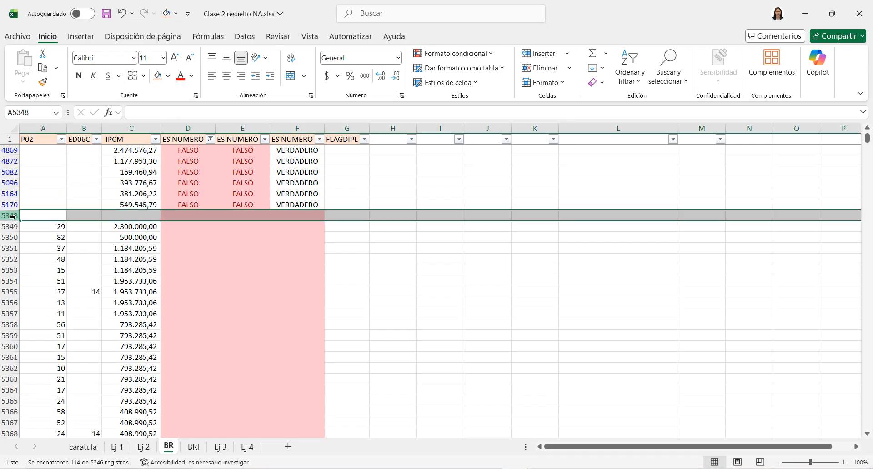
{"action": "left_click", "coordinate": [252, 192]}
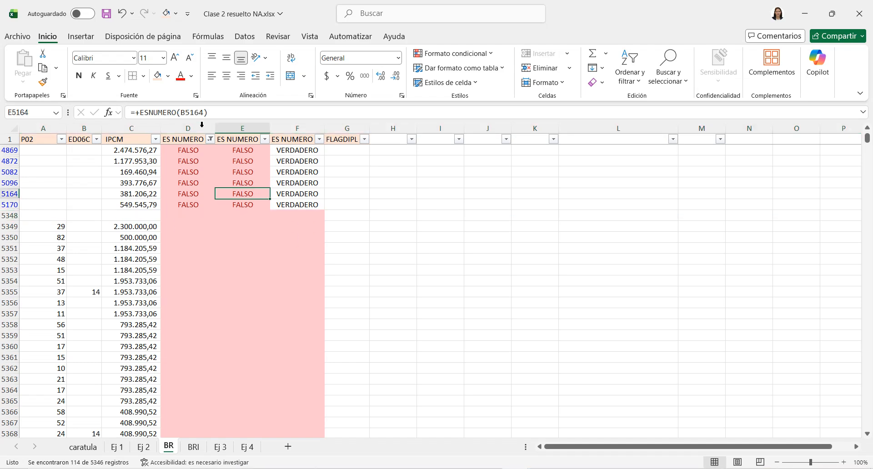
Show all rows again by reselecting every value in the column D filter.
{"action": "left_click", "coordinate": [210, 139]}
{"action": "left_click", "coordinate": [102, 286]}
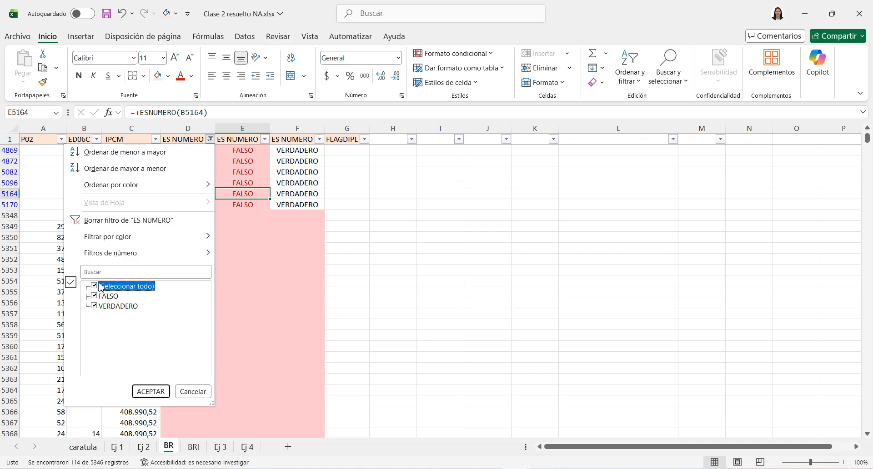
{"action": "left_click", "coordinate": [148, 390]}
Extend the ESNUMERO formulas in D5347:F5347 down past blank row 5348 to the last data row.
{"action": "left_click", "coordinate": [195, 159]}
{"action": "scroll", "coordinate": [191, 157], "scroll_direction": "up", "scroll_amount": 7}
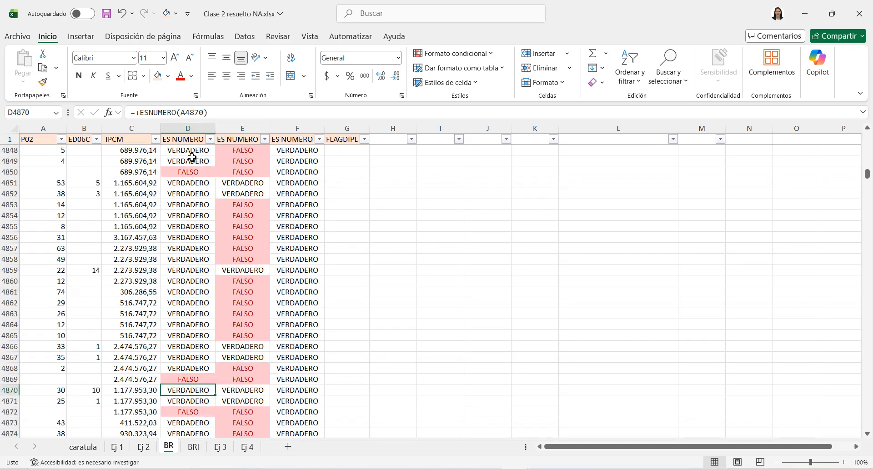
{"action": "left_click", "coordinate": [190, 154]}
{"action": "key", "text": "Up"}
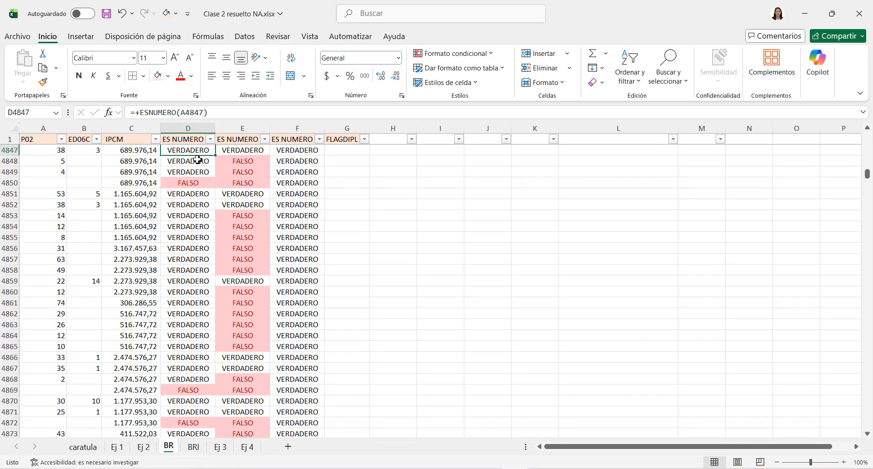
{"action": "key", "text": "ctrl+Up"}
{"action": "key", "text": "Down"}
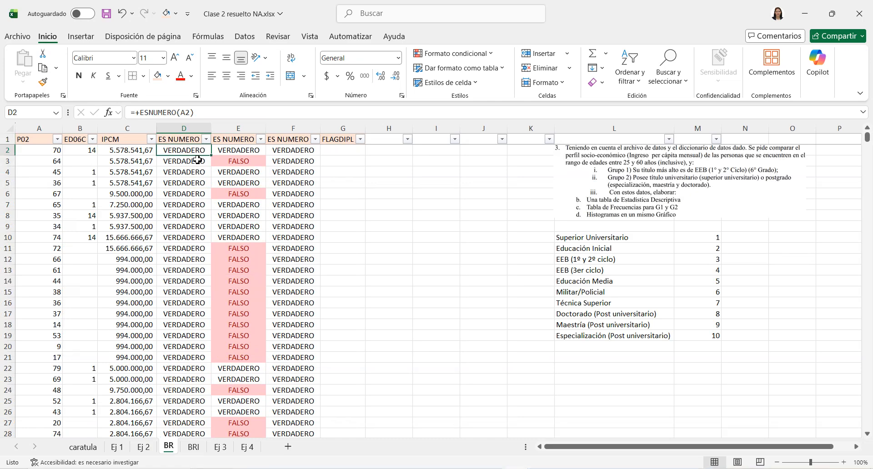
{"action": "key", "text": "ctrl+Down"}
{"action": "scroll", "coordinate": [224, 239], "scroll_direction": "down", "scroll_amount": 4}
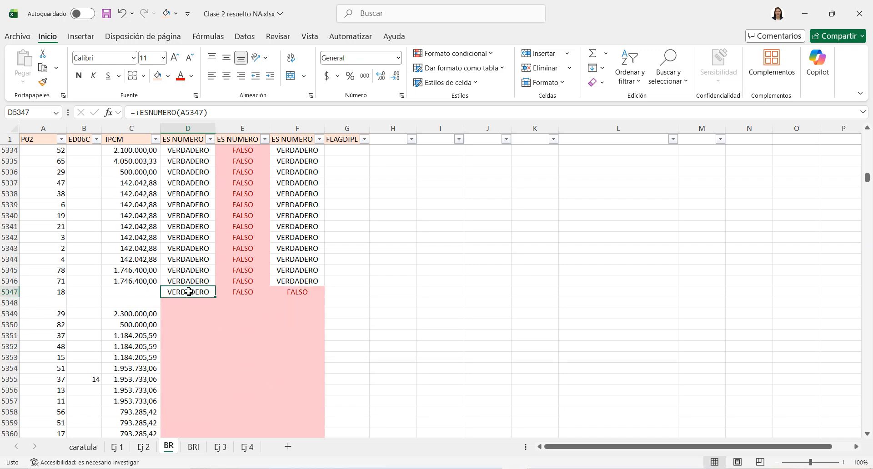
{"action": "left_click_drag", "start_coordinate": [190, 292], "coordinate": [328, 320]}
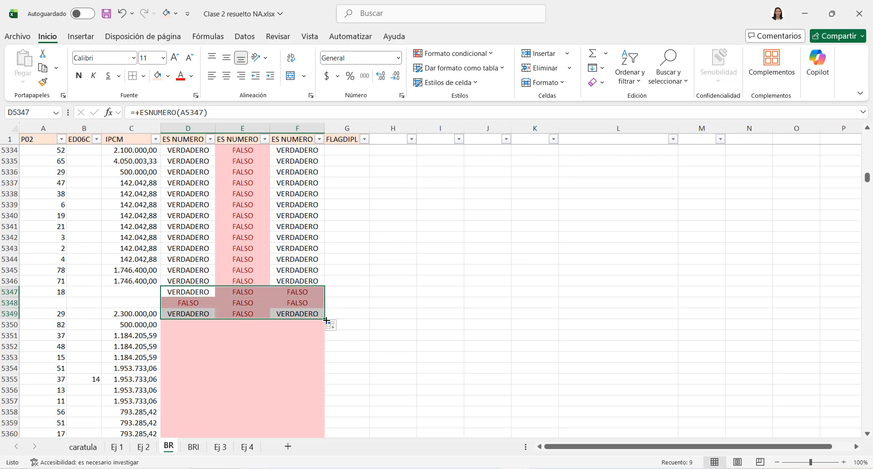
{"action": "double_click", "coordinate": [326, 320]}
Check the filled formulas from row 5348 to the end of the data, and return to the header row.
{"action": "left_click", "coordinate": [200, 279]}
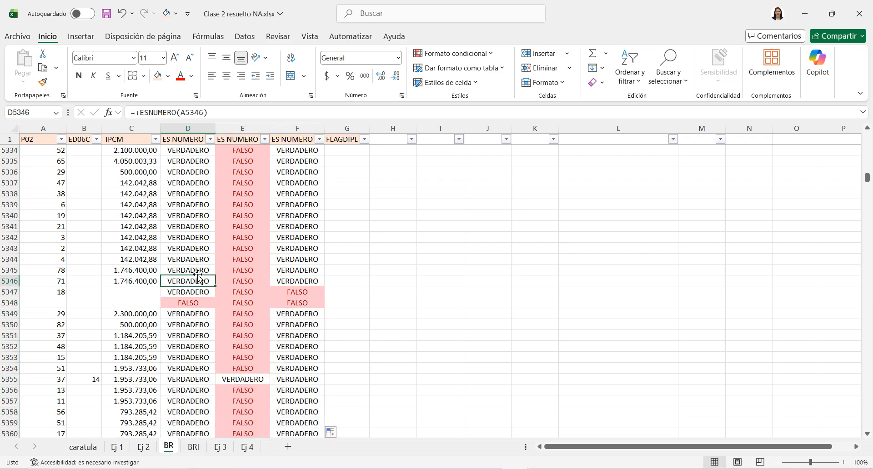
{"action": "key", "text": "Down"}
{"action": "key", "text": "Down"}
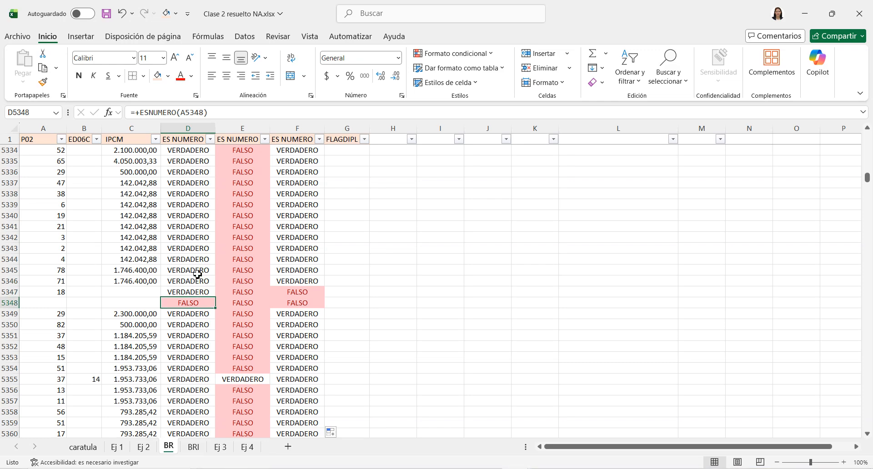
{"action": "key", "text": "ctrl+Down"}
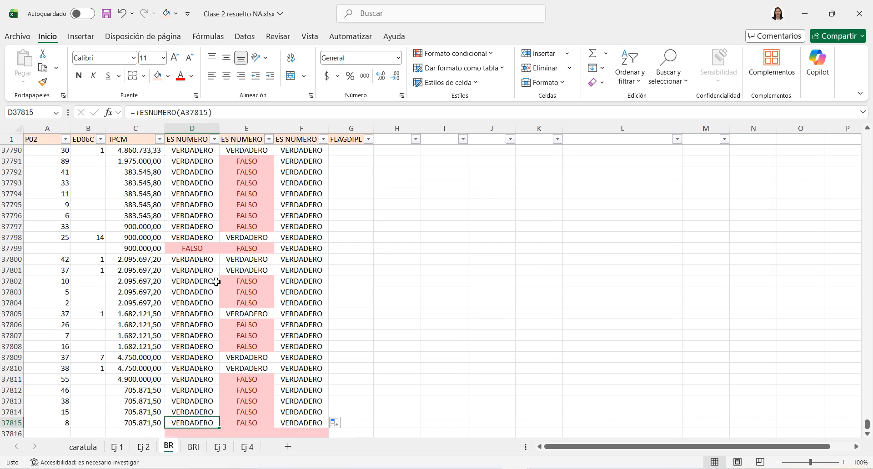
{"action": "scroll", "coordinate": [216, 280], "scroll_direction": "down", "scroll_amount": 20}
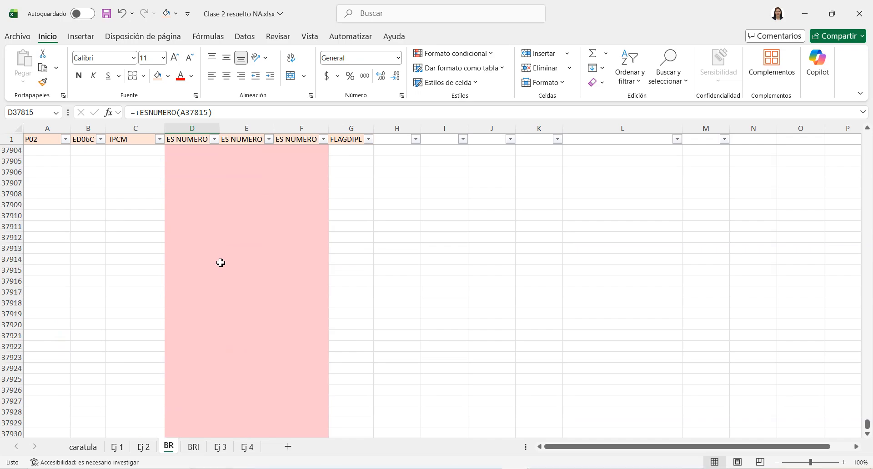
{"action": "scroll", "coordinate": [217, 265], "scroll_direction": "up", "scroll_amount": 20}
{"action": "scroll", "coordinate": [216, 269], "scroll_direction": "up", "scroll_amount": 3}
{"action": "left_click", "coordinate": [203, 248]}
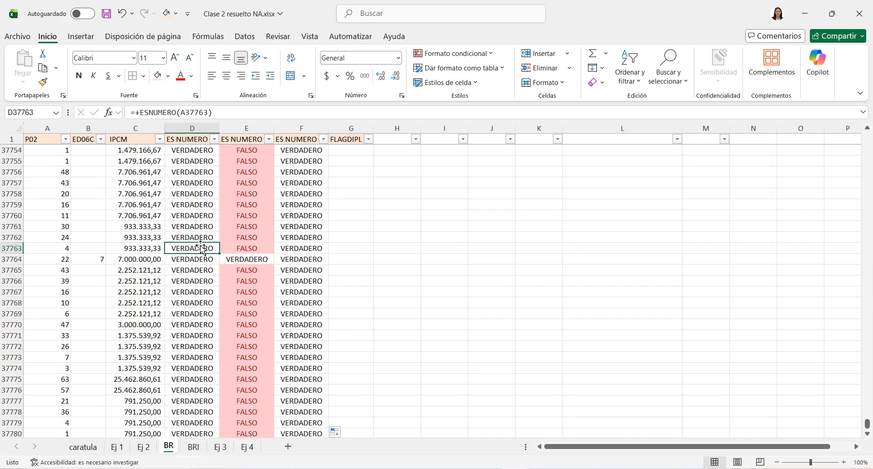
{"action": "key", "text": "ctrl+Up"}
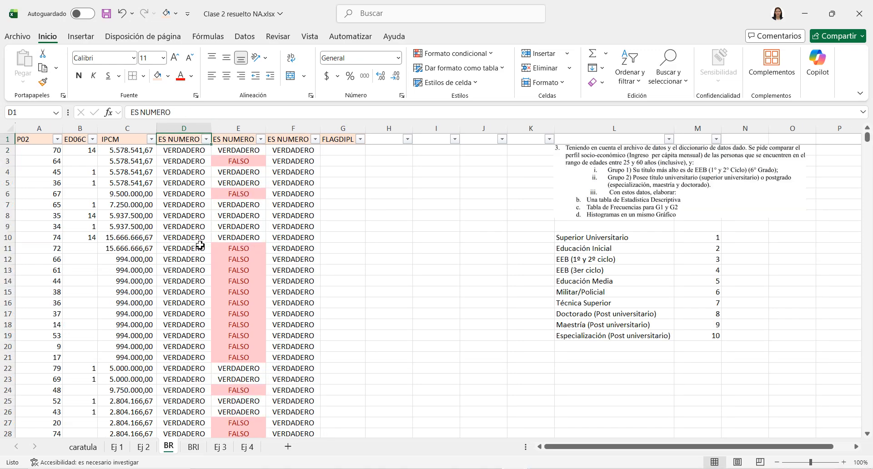
Filter column D to FALSO and inspect the values available in the P02 filter without changing it.
{"action": "left_click", "coordinate": [207, 139]}
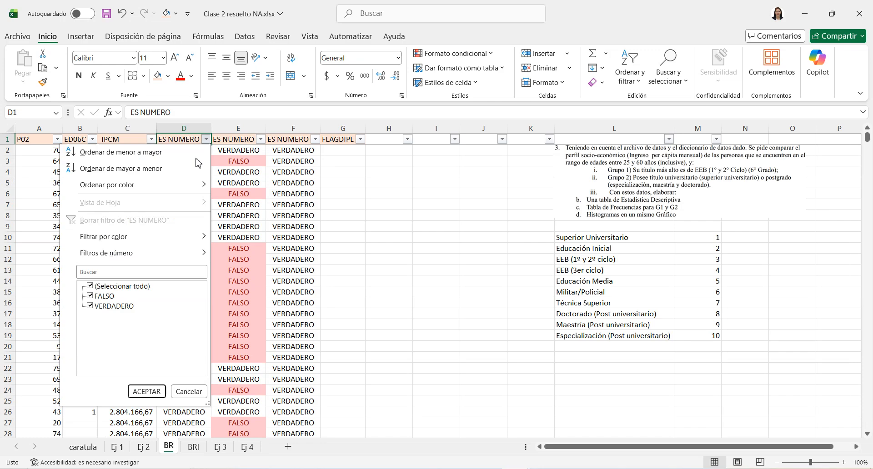
{"action": "left_click", "coordinate": [104, 296]}
{"action": "left_click", "coordinate": [108, 304]}
{"action": "left_click", "coordinate": [105, 296]}
{"action": "left_click", "coordinate": [146, 392]}
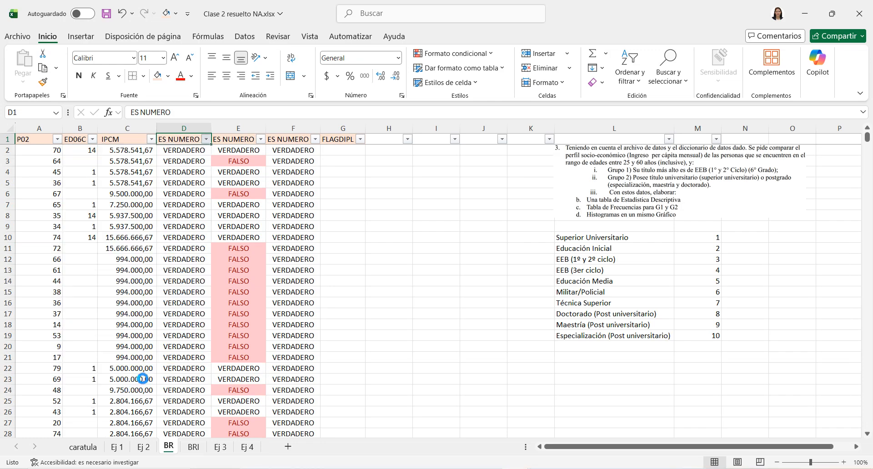
{"action": "left_click", "coordinate": [50, 182]}
{"action": "left_click", "coordinate": [62, 140]}
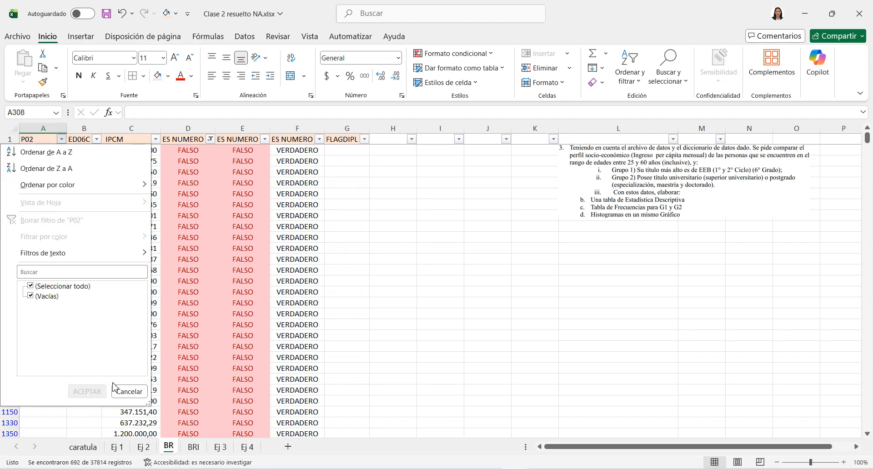
{"action": "left_click", "coordinate": [129, 391]}
Restore all rows in the column D filter.
{"action": "left_click", "coordinate": [186, 182]}
{"action": "left_click", "coordinate": [210, 139]}
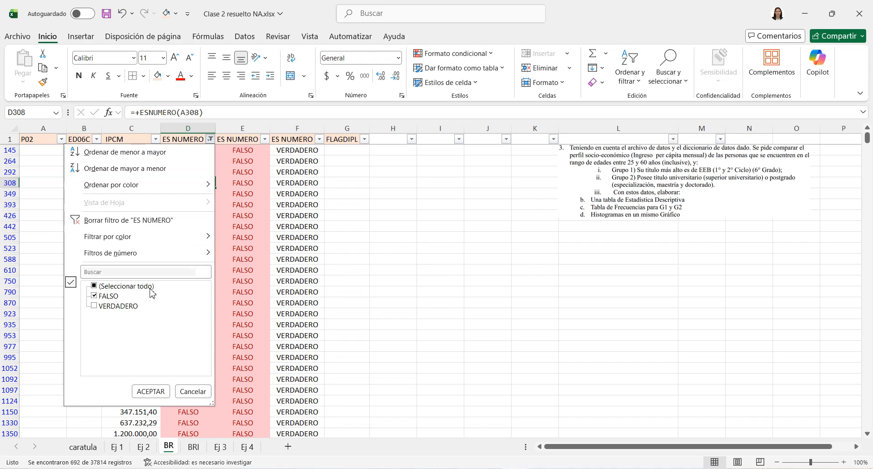
{"action": "left_click", "coordinate": [105, 283]}
{"action": "left_click", "coordinate": [147, 391]}
Filter column E to FALSO and inspect the values available in the ED06C filter.
{"action": "left_click", "coordinate": [260, 139]}
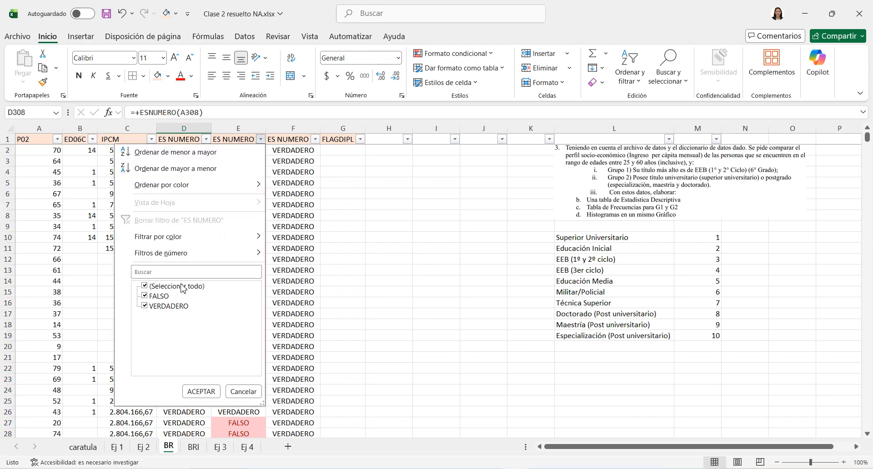
{"action": "left_click", "coordinate": [157, 306]}
{"action": "left_click", "coordinate": [201, 390]}
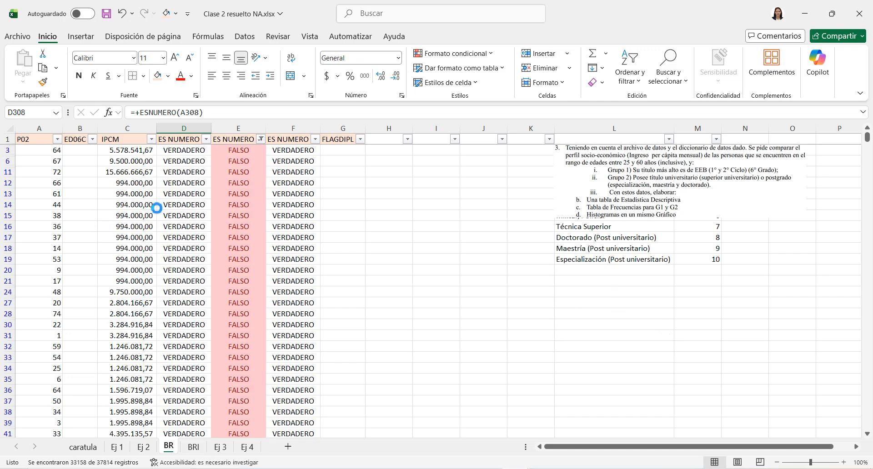
{"action": "left_click", "coordinate": [92, 139]}
{"action": "left_click", "coordinate": [129, 392]}
Restore all rows in the column E filter.
{"action": "left_click", "coordinate": [260, 139]}
{"action": "left_click", "coordinate": [150, 285]}
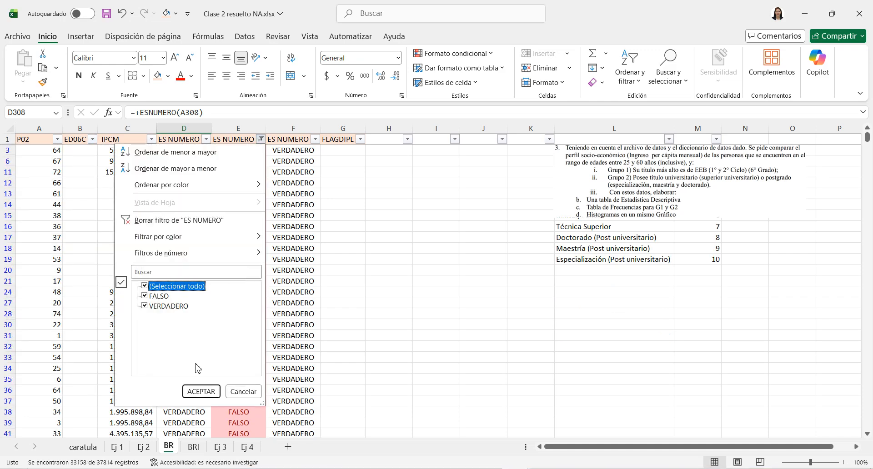
{"action": "left_click", "coordinate": [201, 391]}
Filter column F to FALSO and inspect the values available in the IPCM filter.
{"action": "left_click", "coordinate": [315, 139]}
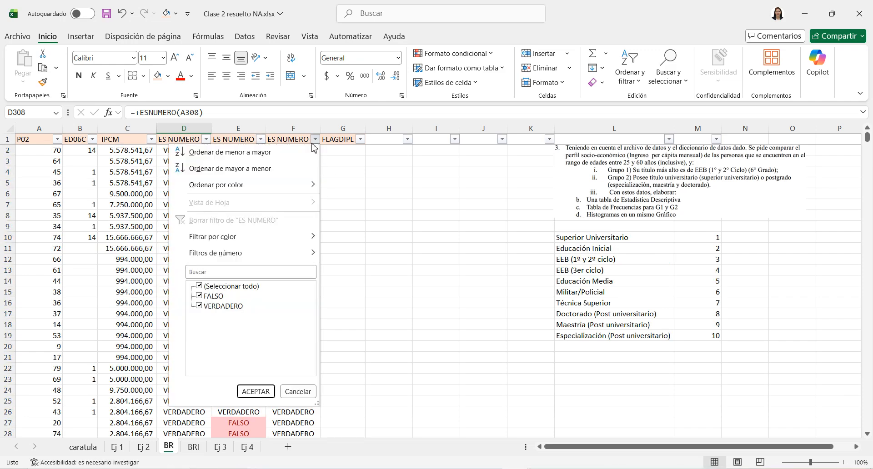
{"action": "left_click", "coordinate": [218, 307]}
{"action": "left_click", "coordinate": [255, 391]}
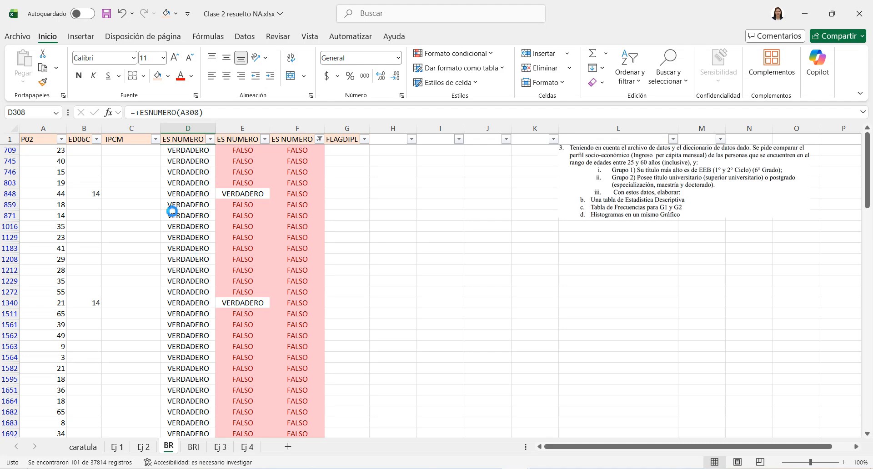
{"action": "left_click", "coordinate": [155, 139]}
{"action": "left_click", "coordinate": [129, 390]}
Restore all rows in the column F filter and select cell G2 under the FLAGDIPL header.
{"action": "left_click", "coordinate": [318, 194]}
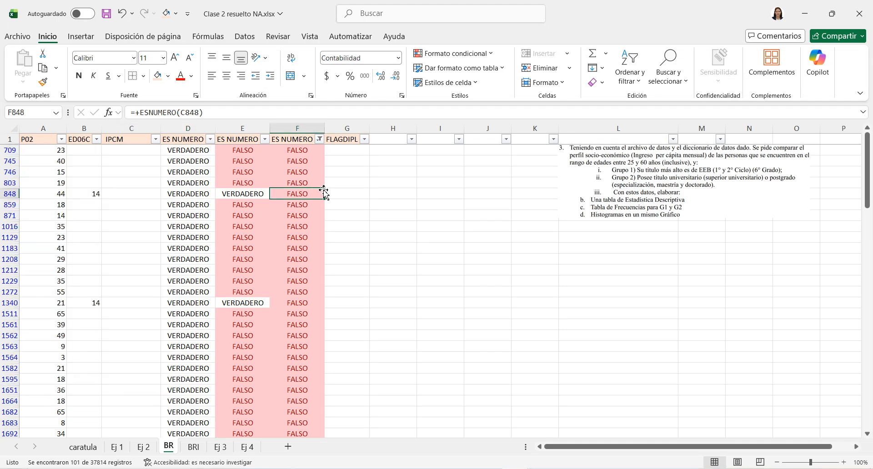
{"action": "left_click", "coordinate": [319, 139]}
{"action": "left_click", "coordinate": [203, 286]}
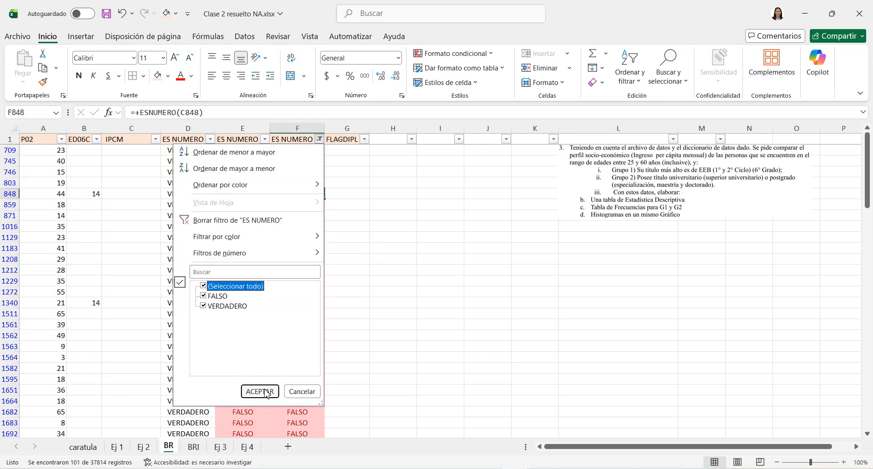
{"action": "left_click", "coordinate": [260, 391]}
{"action": "left_click", "coordinate": [285, 171]}
{"action": "left_click", "coordinate": [336, 175]}
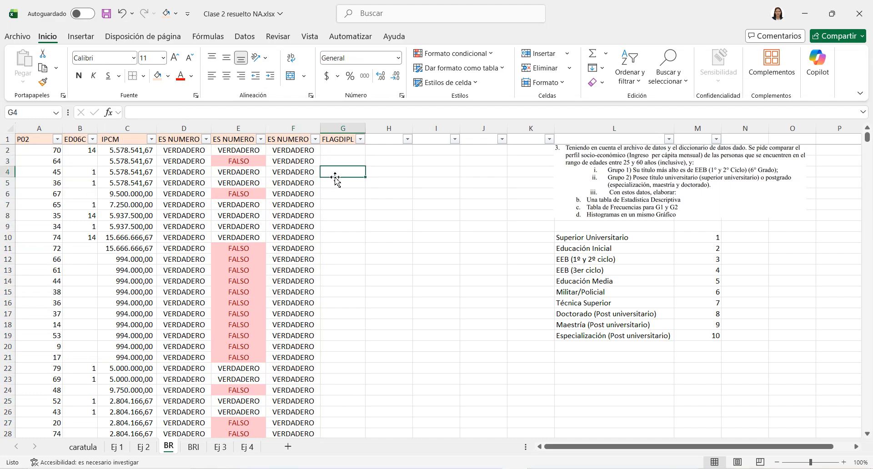
{"action": "left_click", "coordinate": [334, 152]}
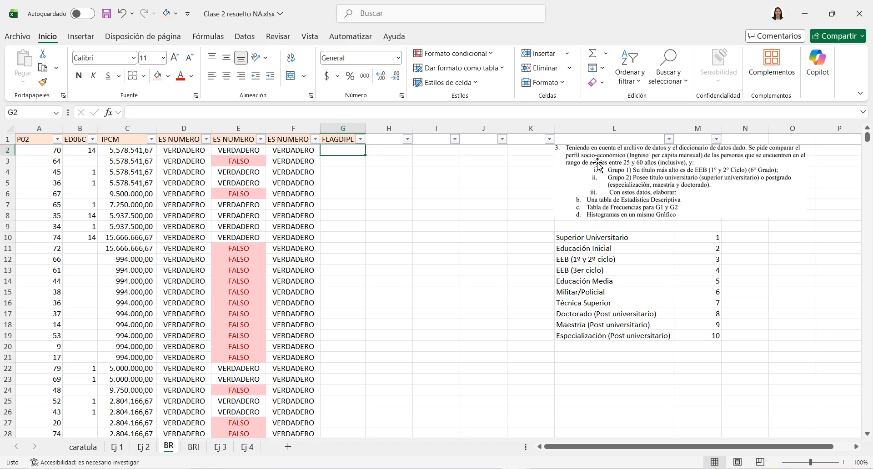
Filter the P02 column to values greater than or equal to 25 and less than or equal to 60.
{"action": "left_click", "coordinate": [59, 139]}
{"action": "left_click", "coordinate": [37, 298]}
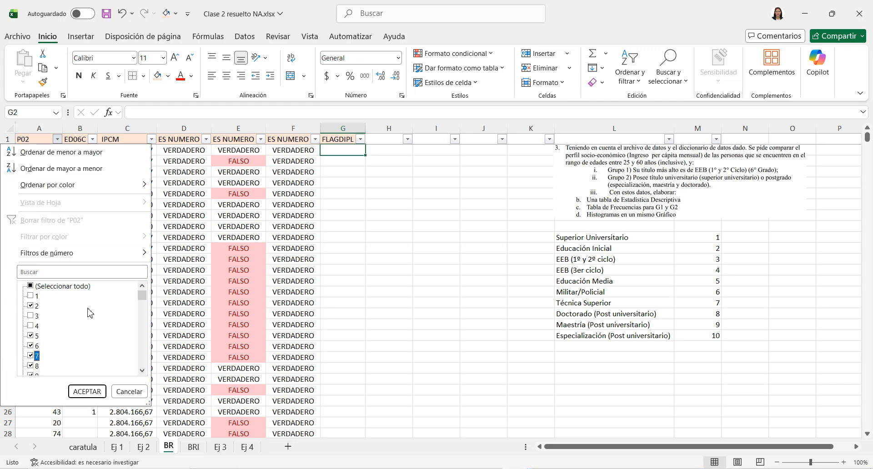
{"action": "left_click", "coordinate": [30, 286]}
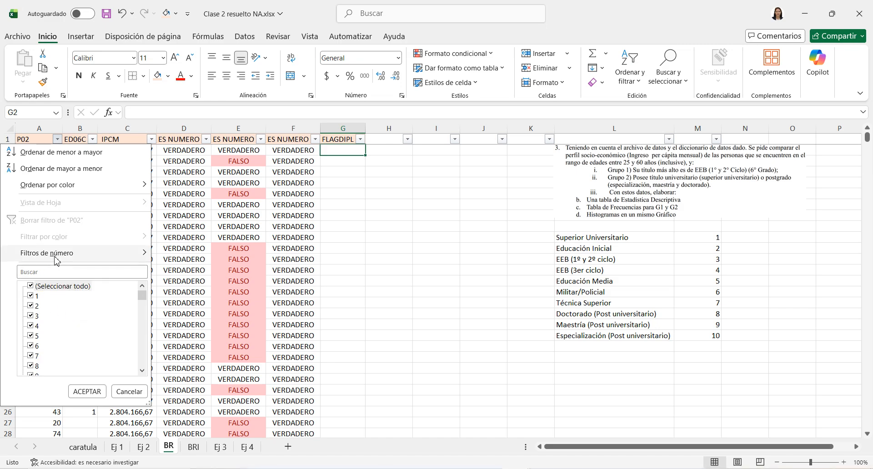
{"action": "mouse_move", "coordinate": [57, 254]}
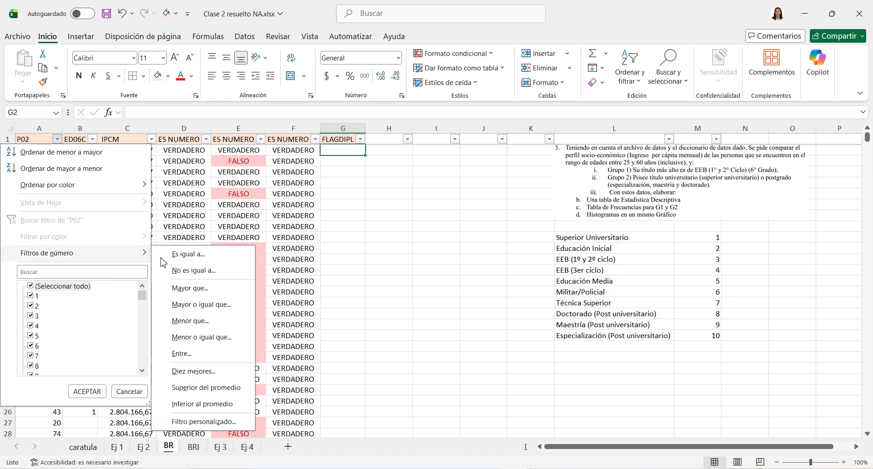
{"action": "left_click", "coordinate": [203, 354]}
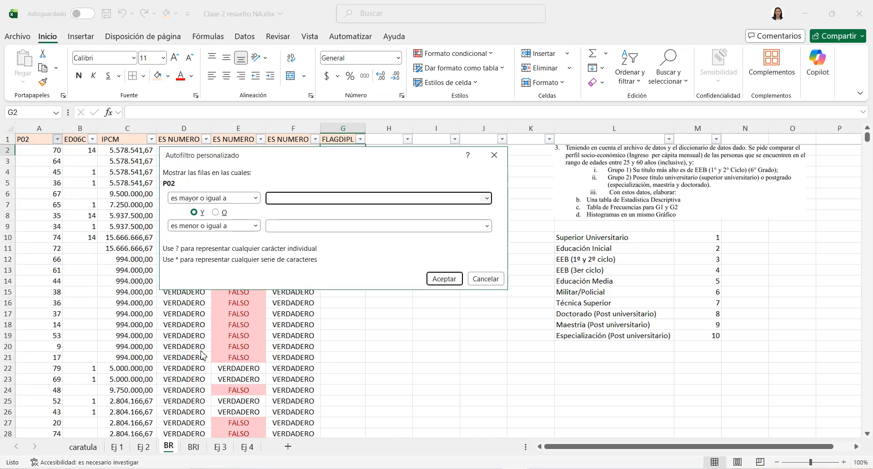
{"action": "type", "text": "25"}
{"action": "key", "text": "Tab"}
{"action": "key", "text": "Tab"}
{"action": "left_click", "coordinate": [335, 221]}
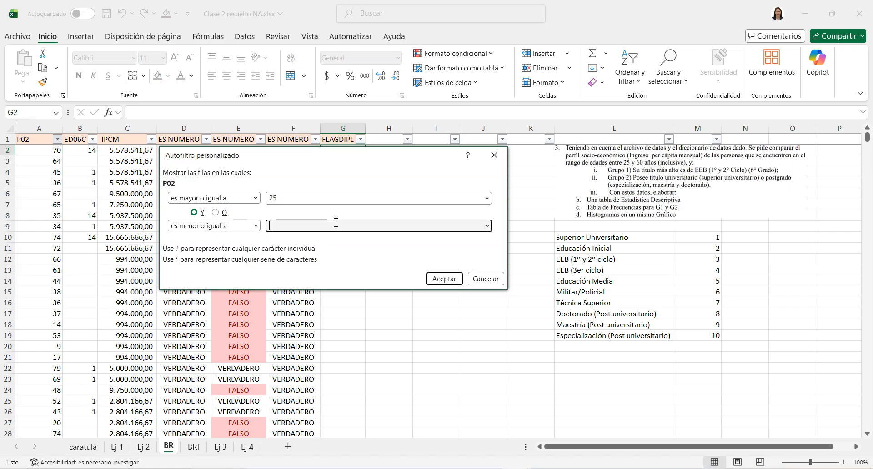
{"action": "type", "text": "60"}
{"action": "left_click", "coordinate": [443, 279]}
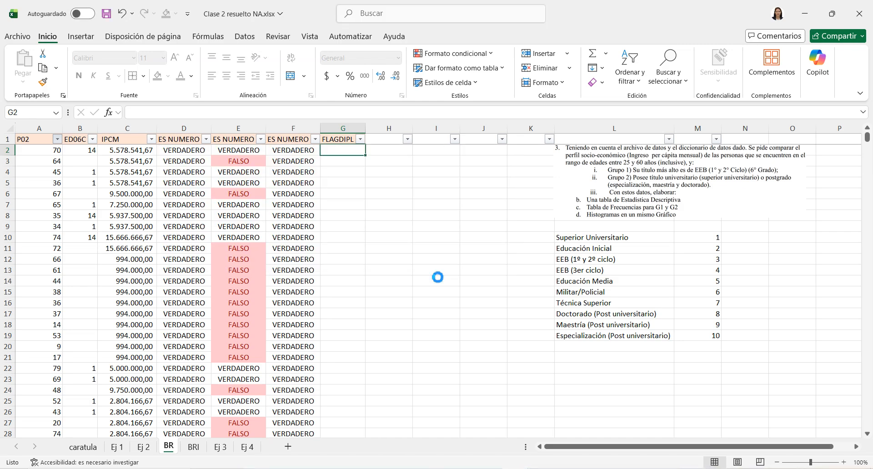
Select the filtered P02 column and read its record count.
{"action": "left_click", "coordinate": [30, 153]}
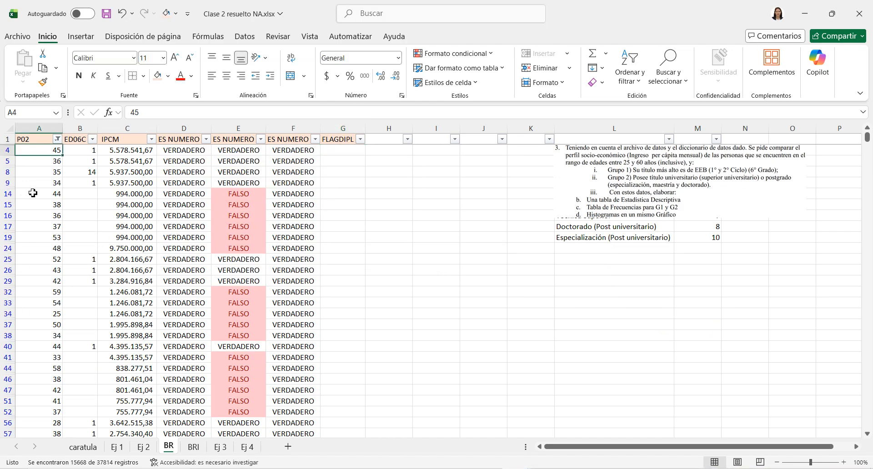
{"action": "left_click", "coordinate": [38, 128]}
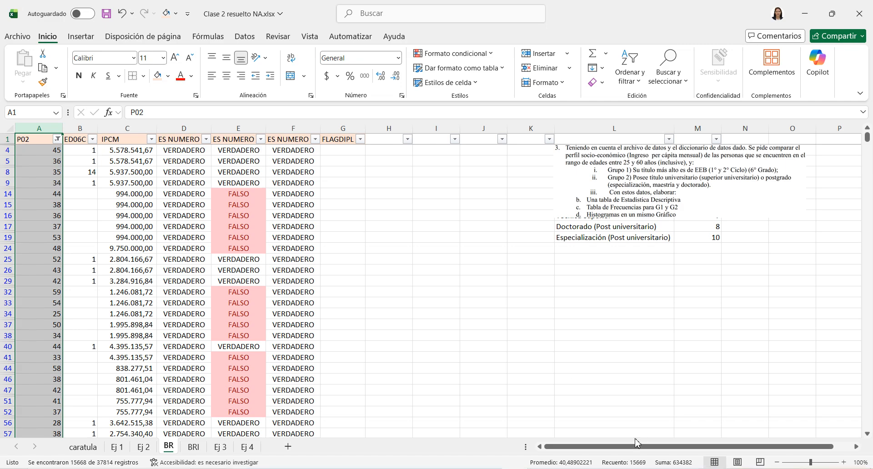
{"action": "left_click", "coordinate": [27, 174]}
{"action": "left_click", "coordinate": [439, 163]}
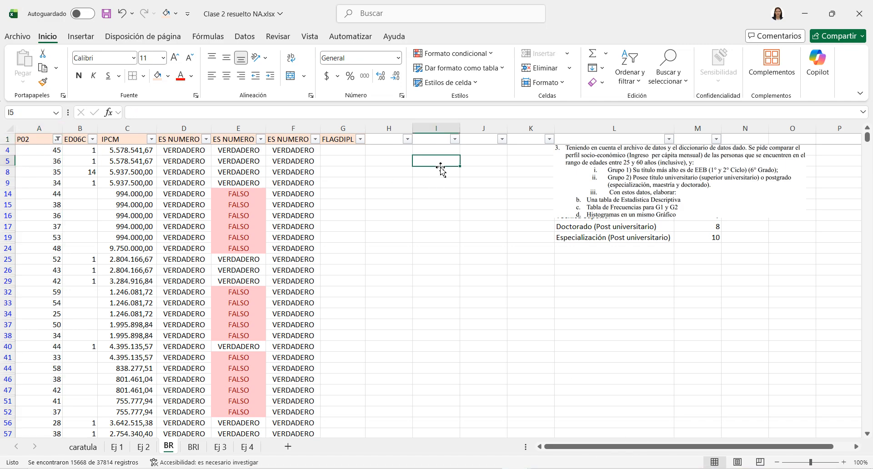
Count the numeric values of column A in cell I1 with the formula +CONTAR(A:A).
{"action": "left_click", "coordinate": [443, 139]}
{"action": "type", "text": "¿CON"}
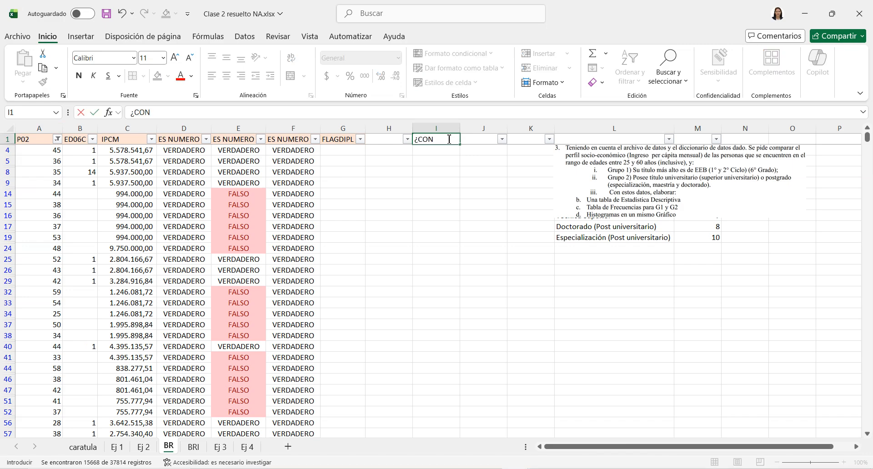
{"action": "key", "text": "BackSpace"}
{"action": "key", "text": "BackSpace"}
{"action": "key", "text": "BackSpace"}
{"action": "key", "text": "BackSpace"}
{"action": "key", "text": "BackSpace"}
{"action": "key", "text": "BackSpace"}
{"action": "type", "text": "+CONT"}
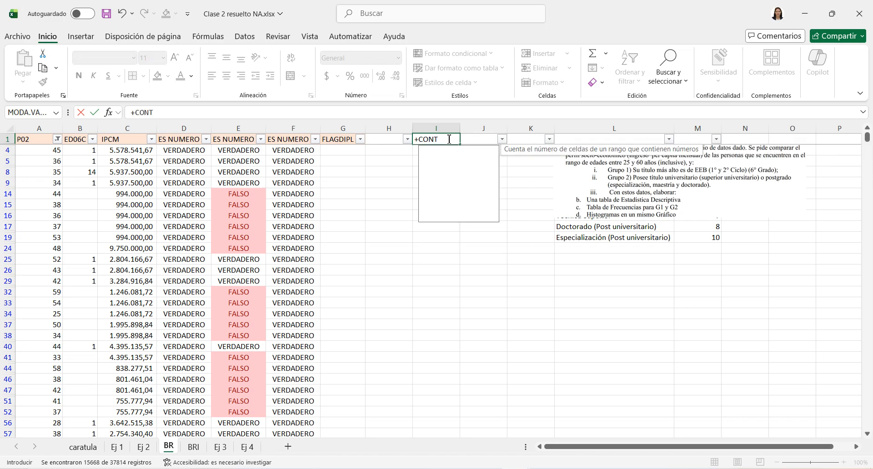
{"action": "type", "text": "AR)"}
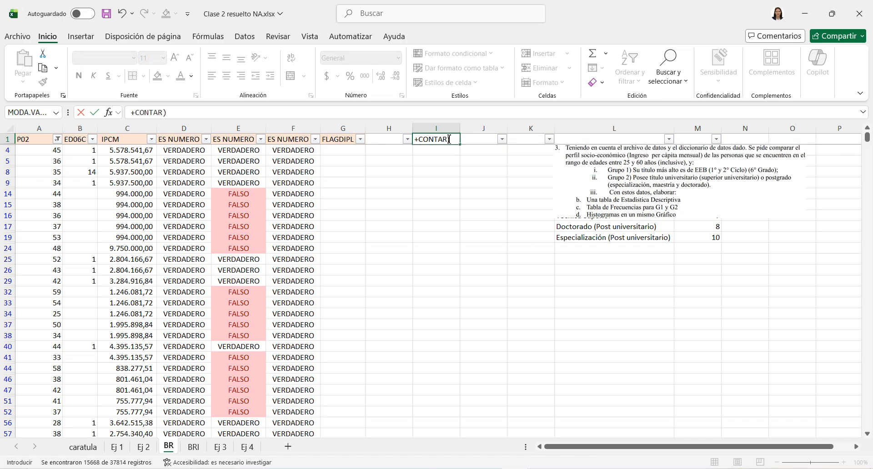
{"action": "type", "text": "(A:A"}
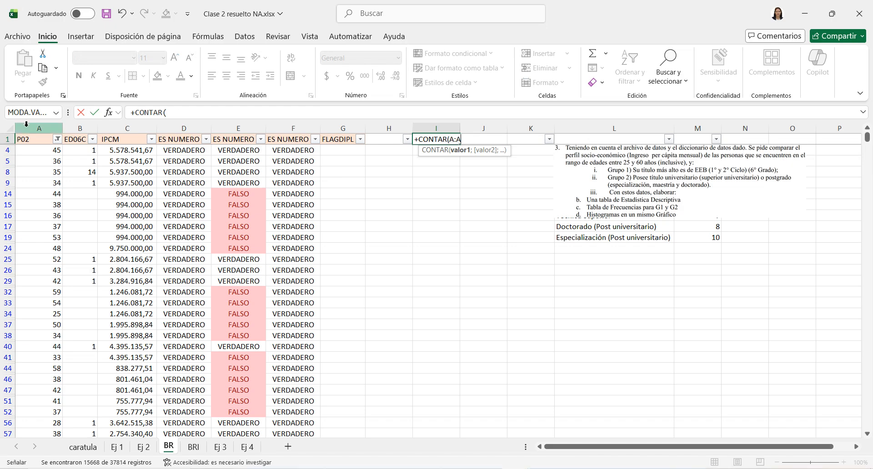
{"action": "left_click", "coordinate": [61, 126]}
{"action": "key", "text": "Return"}
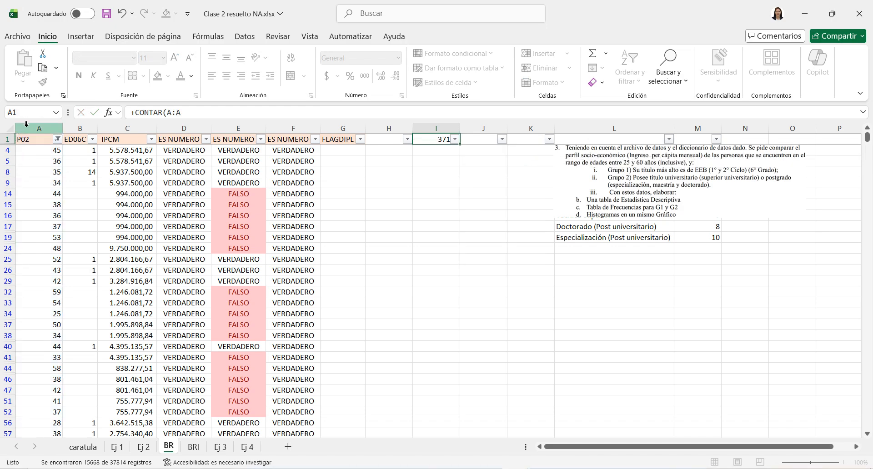
Widen column I, check the CONTAR formula in I1 and centre its result.
{"action": "left_click_drag", "start_coordinate": [459, 128], "coordinate": [493, 128]}
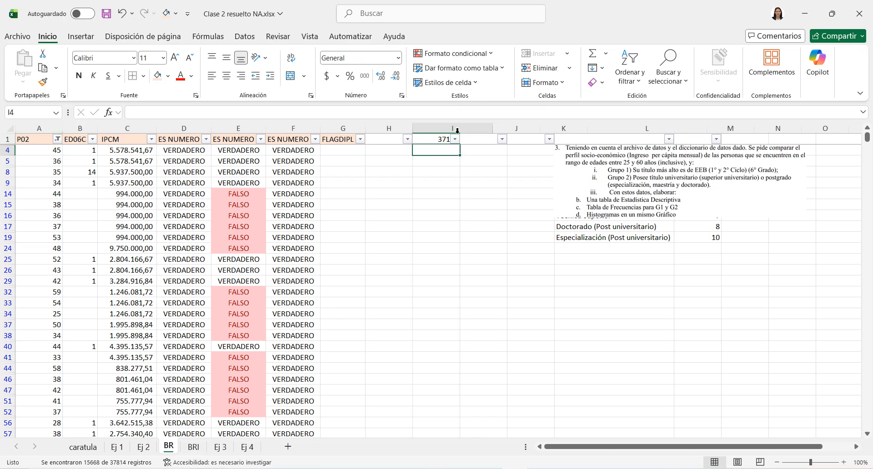
{"action": "left_click", "coordinate": [448, 140]}
{"action": "double_click", "coordinate": [449, 140]}
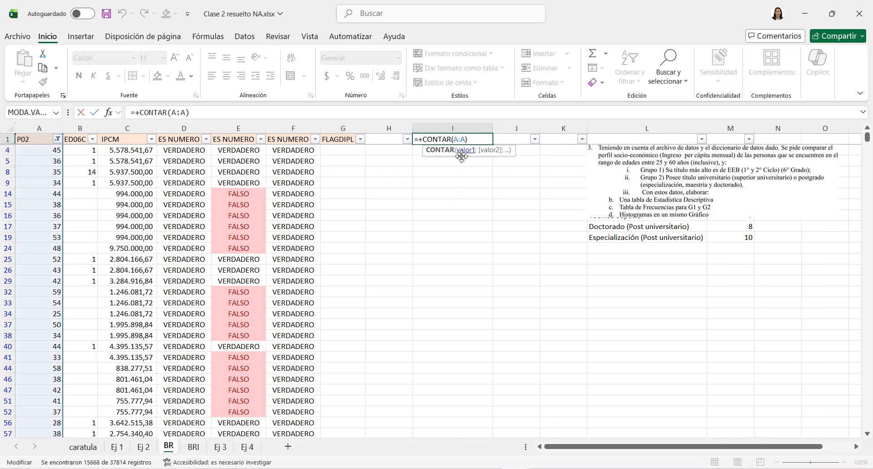
{"action": "key", "text": "Return"}
{"action": "left_click", "coordinate": [460, 141]}
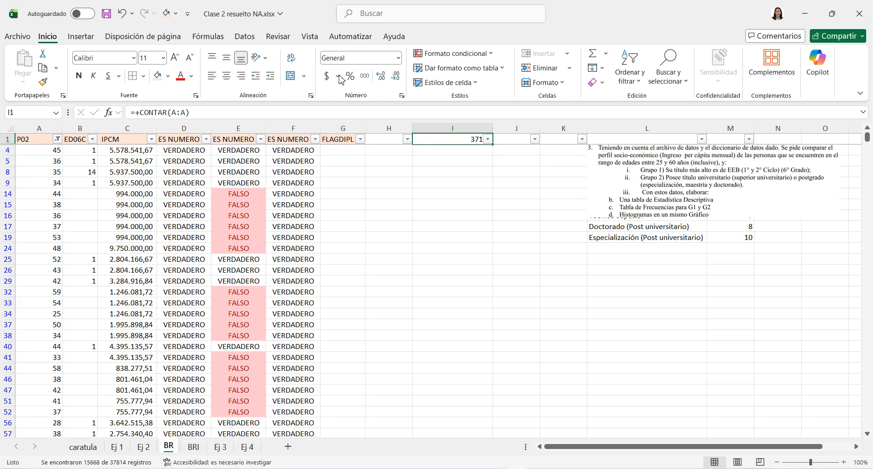
{"action": "left_click", "coordinate": [227, 76]}
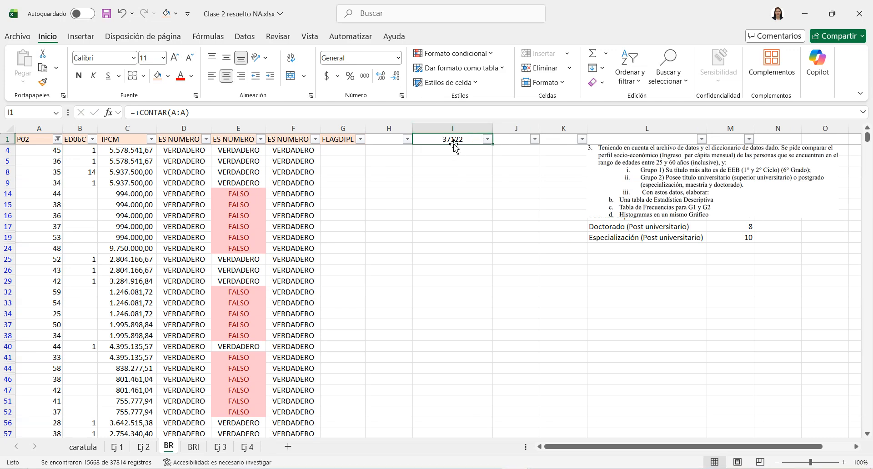
Undo the centring of I1, delete the count formula and narrow column I.
{"action": "key", "text": "ctrl+z"}
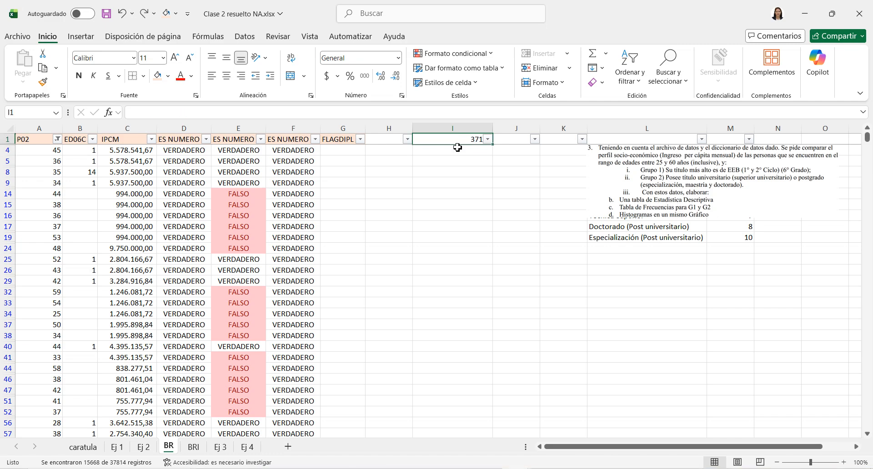
{"action": "key", "text": "Delete"}
{"action": "left_click_drag", "start_coordinate": [492, 128], "coordinate": [474, 128]}
Reselect the filtered P02 column and compare its record count with the filter's.
{"action": "left_click", "coordinate": [35, 151]}
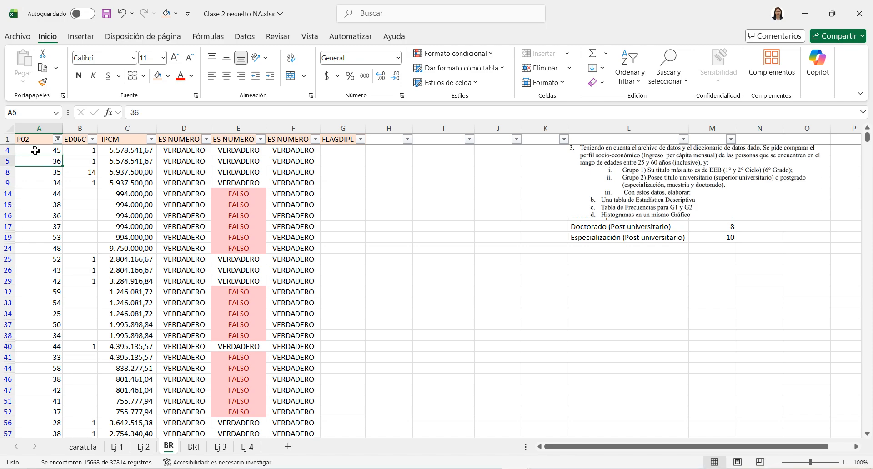
{"action": "left_click", "coordinate": [40, 128]}
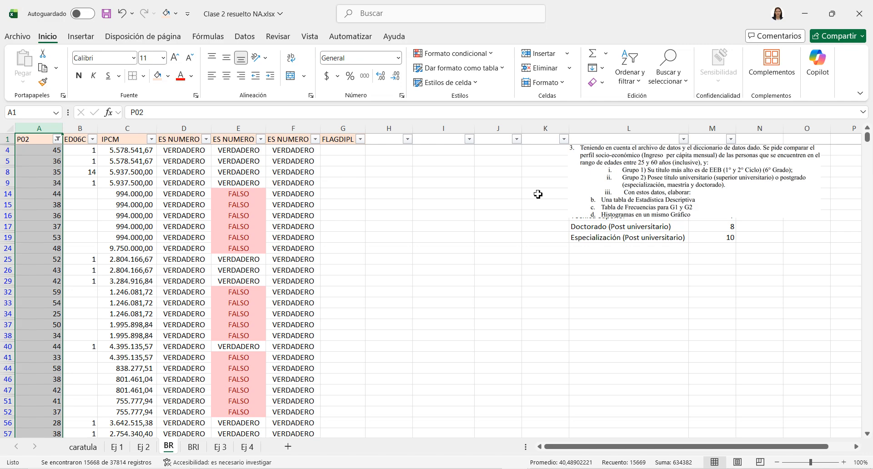
{"action": "left_click", "coordinate": [313, 194]}
{"action": "left_click", "coordinate": [463, 270]}
{"action": "left_click", "coordinate": [609, 269]}
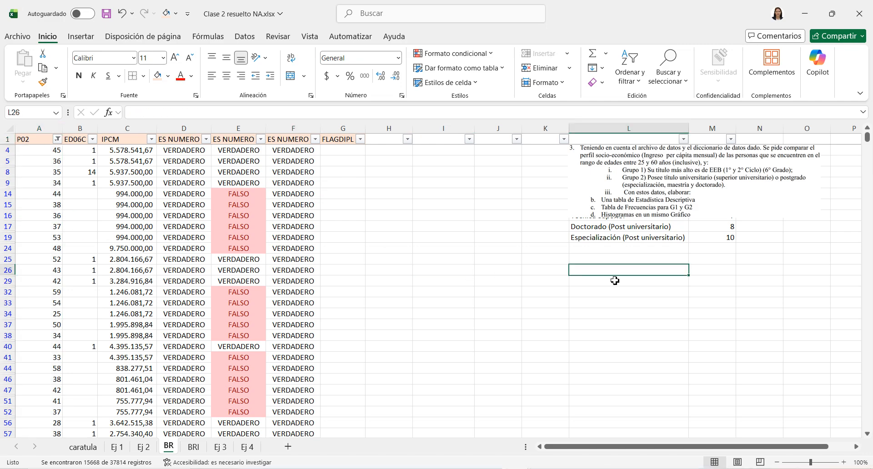
{"action": "left_click", "coordinate": [613, 321]}
{"action": "left_click", "coordinate": [587, 281]}
{"action": "left_click", "coordinate": [39, 128]}
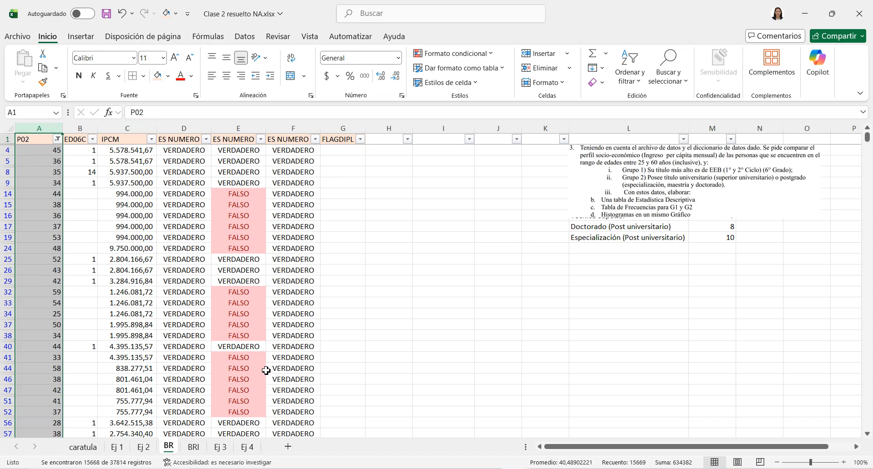
Examine the empty statistics and deciles tables on the BRI sheet, and return to the BR sheet.
{"action": "left_click", "coordinate": [193, 448]}
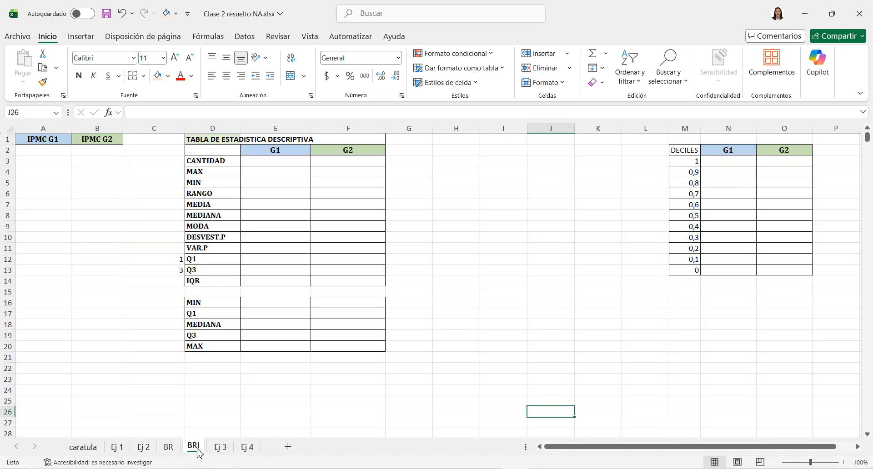
{"action": "left_click", "coordinate": [173, 448]}
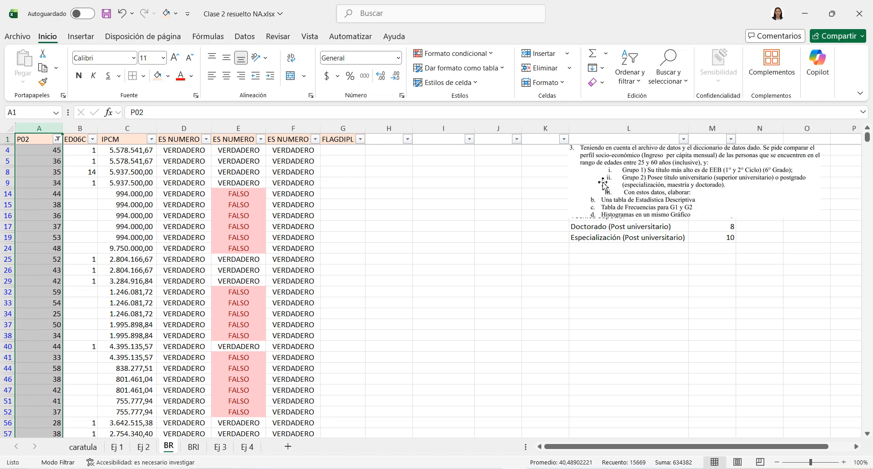
{"action": "left_click", "coordinate": [535, 194]}
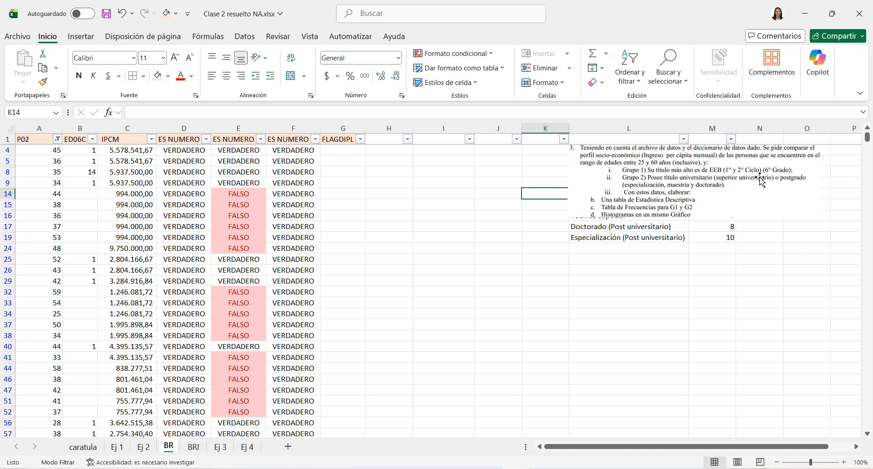
Move the exercise statement picture below the education-level code list and restore all rows in the P02 filter.
{"action": "left_click", "coordinate": [675, 256]}
{"action": "left_click_drag", "start_coordinate": [635, 213], "coordinate": [624, 392]}
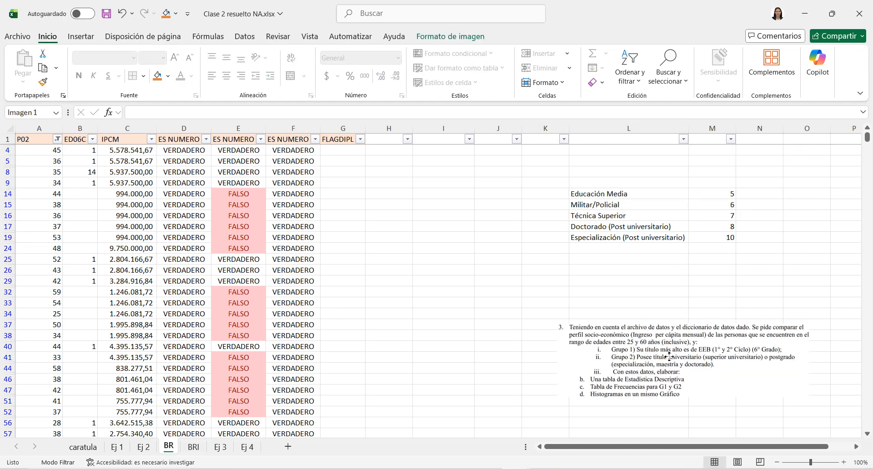
{"action": "left_click", "coordinate": [58, 139]}
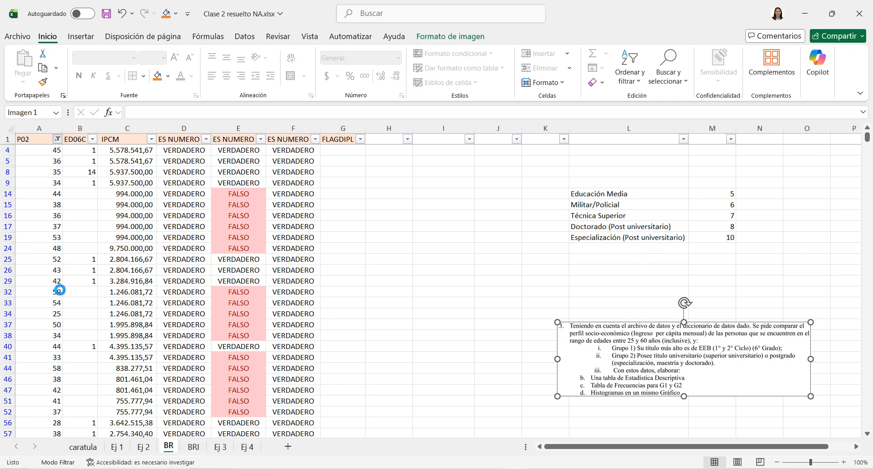
{"action": "left_click", "coordinate": [46, 286]}
{"action": "left_click", "coordinate": [84, 390]}
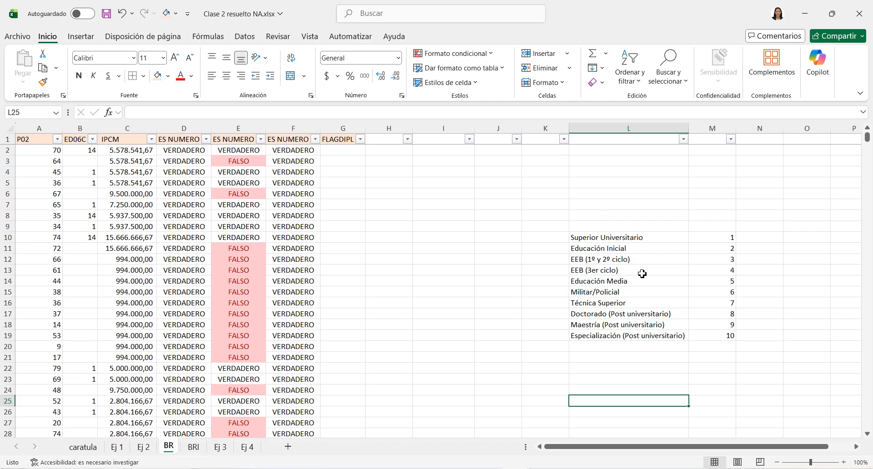
Fill the Superior Universitario, Doctorado, Maestría and Especialización rows of the code list, including their codes, with light green.
{"action": "left_click", "coordinate": [631, 239]}
{"action": "left_click", "coordinate": [607, 270]}
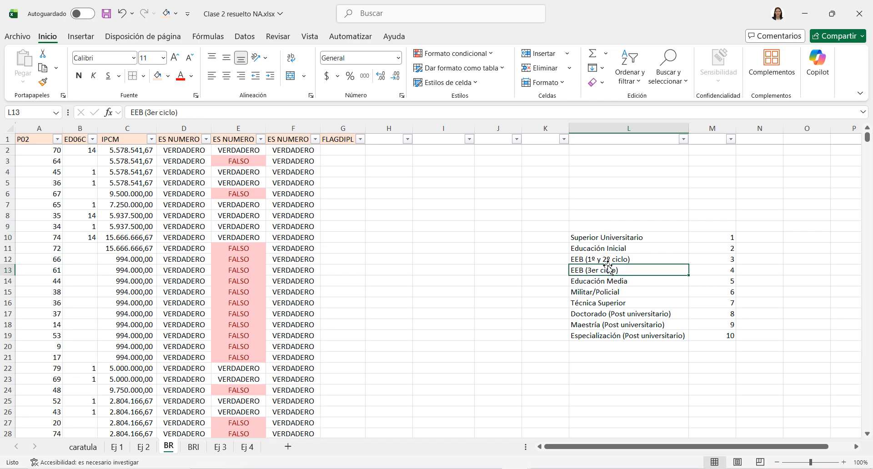
{"action": "left_click_drag", "start_coordinate": [608, 260], "coordinate": [697, 258]}
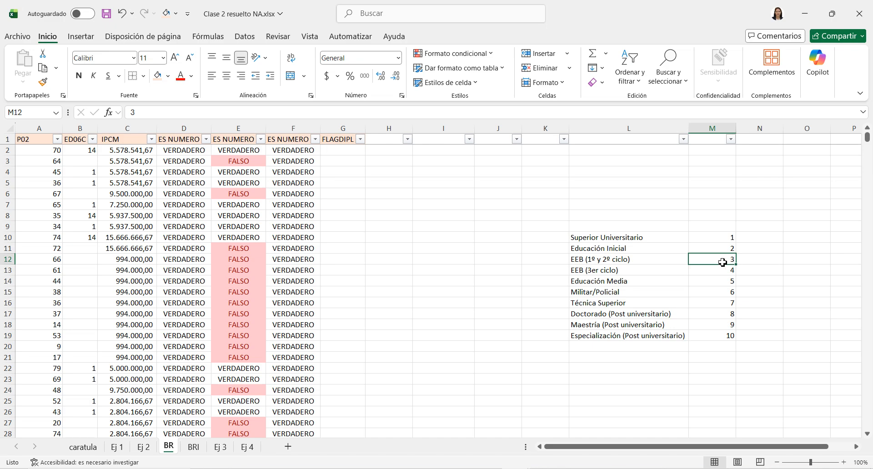
{"action": "left_click_drag", "start_coordinate": [676, 240], "coordinate": [708, 240]}
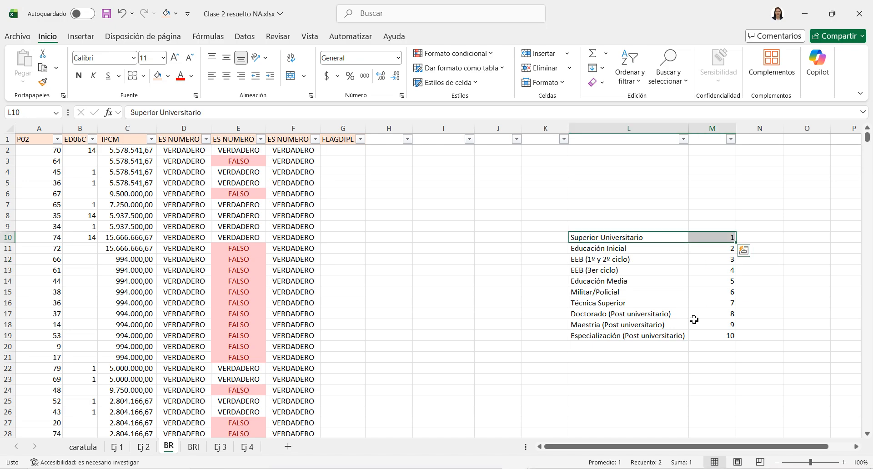
{"action": "left_click_drag", "start_coordinate": [700, 312], "coordinate": [641, 336], "text": "ctrl"}
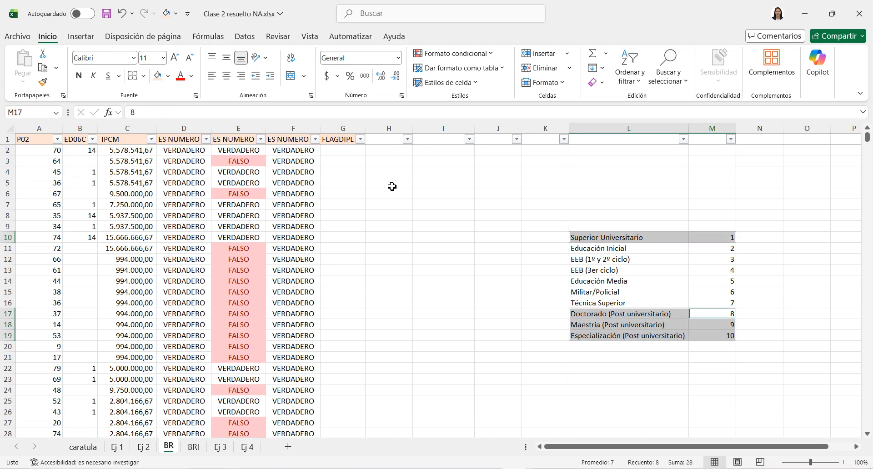
{"action": "left_click", "coordinate": [172, 83]}
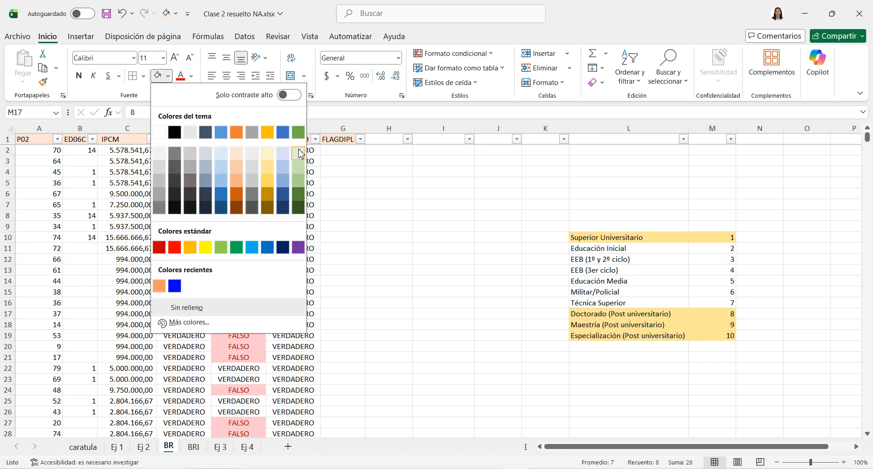
{"action": "left_click", "coordinate": [300, 157]}
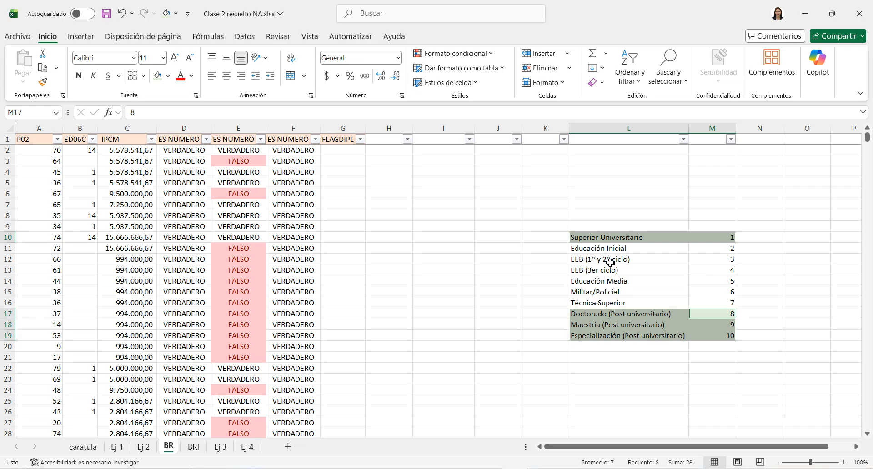
Fill the EEB (1º y 2º ciclo) row of the code list, including its code, with light blue.
{"action": "left_click_drag", "start_coordinate": [612, 259], "coordinate": [713, 259]}
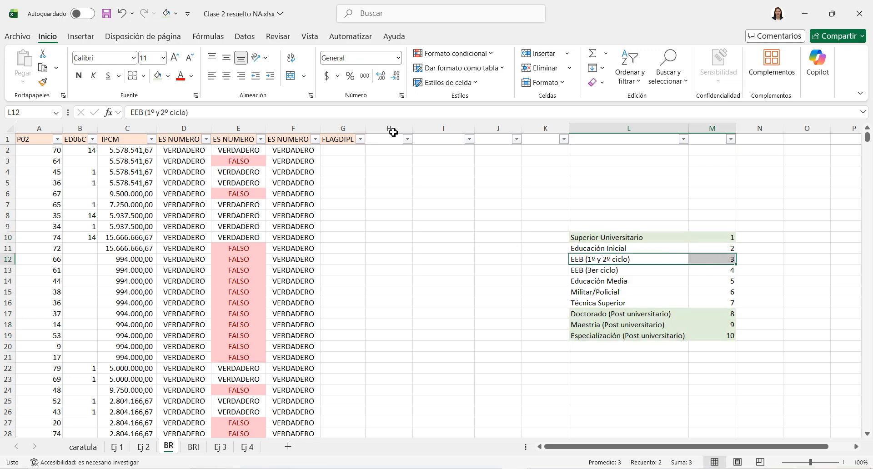
{"action": "left_click", "coordinate": [167, 77]}
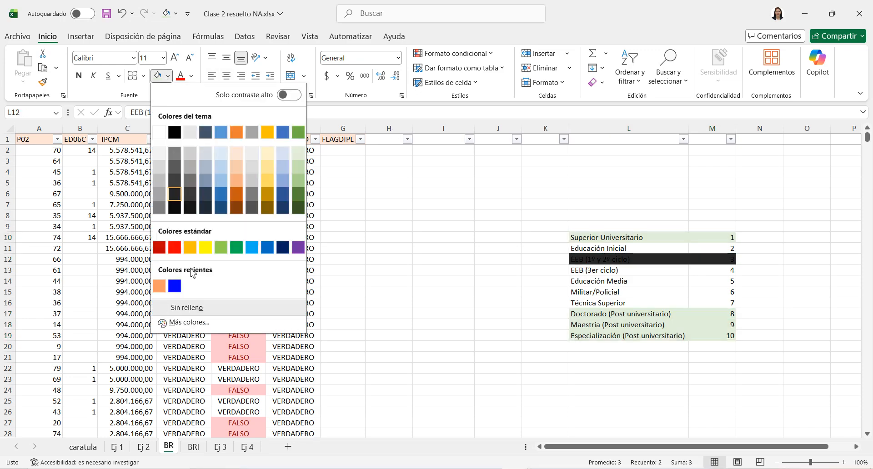
{"action": "left_click", "coordinate": [221, 159]}
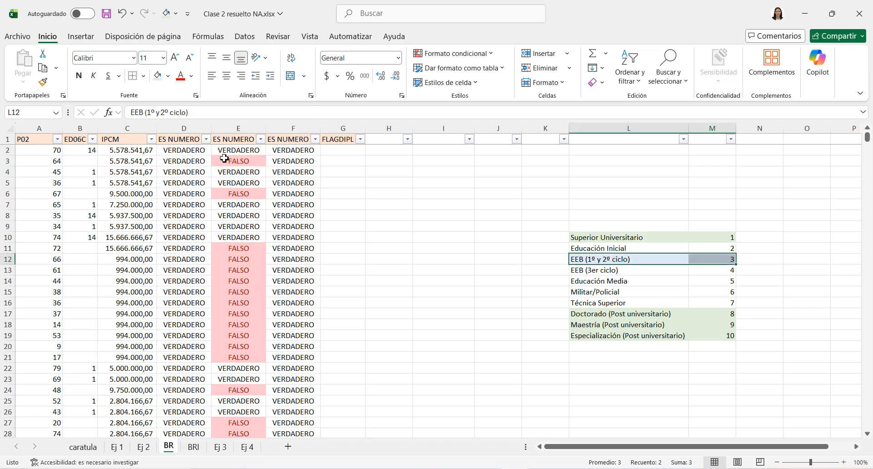
{"action": "left_click", "coordinate": [525, 185]}
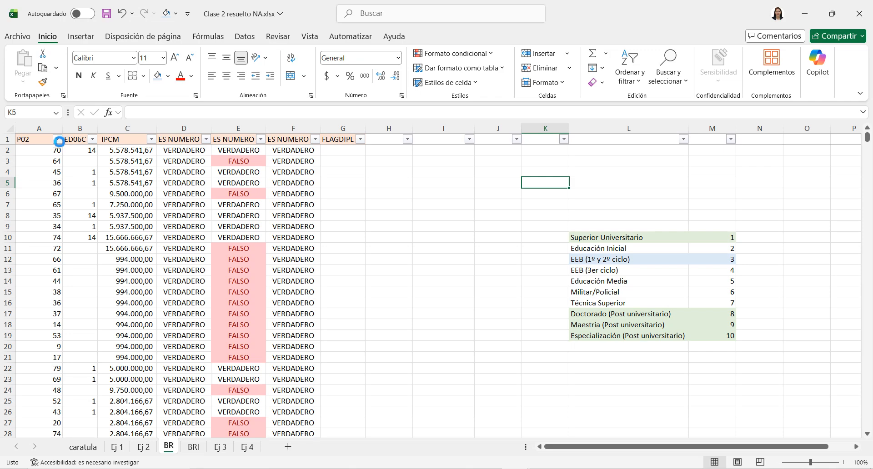
Filter the P02 column to show only values greater than or equal to 25 and less than or equal to 60.
{"action": "left_click", "coordinate": [57, 139]}
{"action": "mouse_move", "coordinate": [91, 253]}
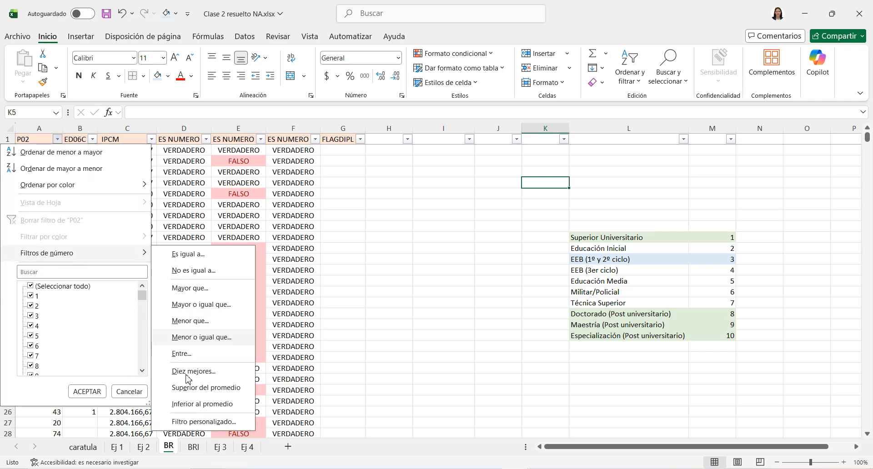
{"action": "left_click", "coordinate": [209, 357]}
{"action": "type", "text": "25"}
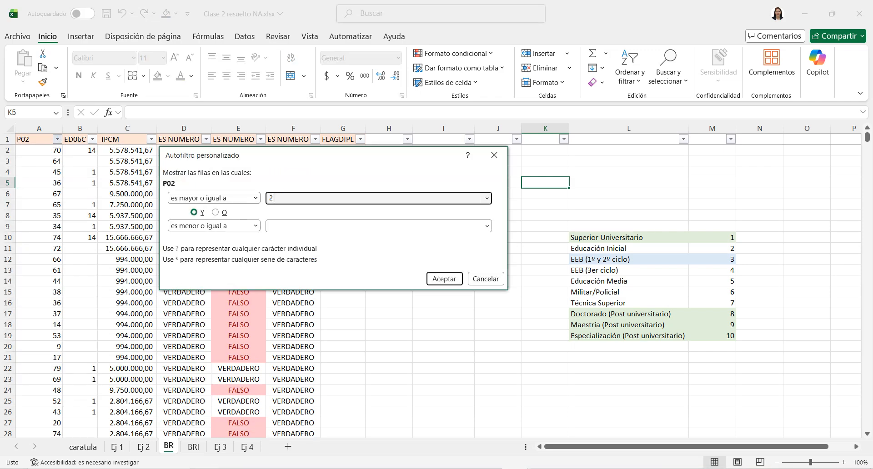
{"action": "key", "text": "Tab"}
{"action": "key", "text": "Tab"}
{"action": "key", "text": "Tab"}
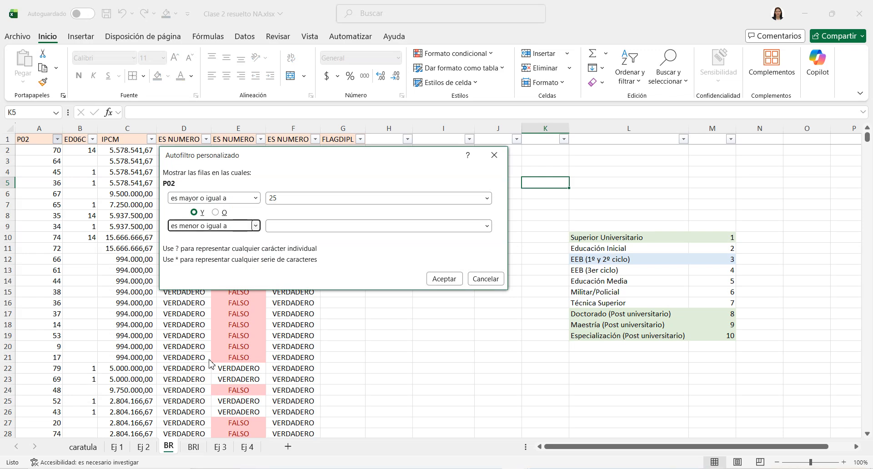
{"action": "type", "text": "60"}
{"action": "key", "text": "Return"}
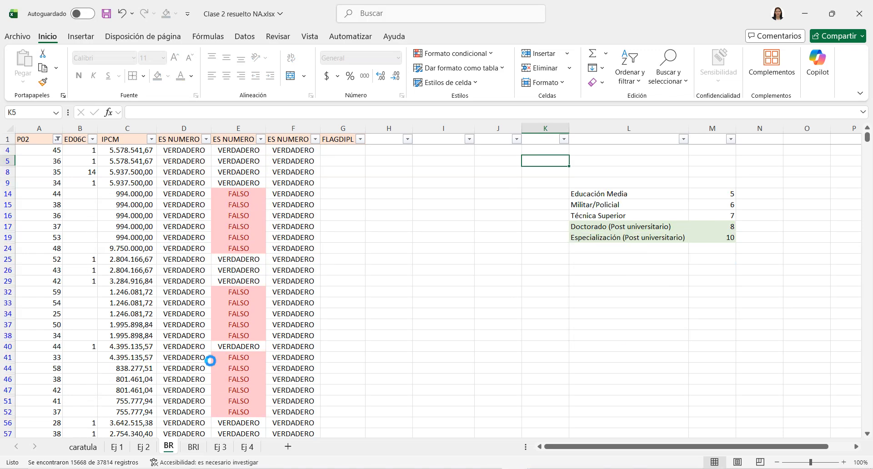
Move the exercise statement picture up over the education-level code list.
{"action": "key", "text": "ctrl+v"}
{"action": "left_click_drag", "start_coordinate": [642, 378], "coordinate": [623, 193]}
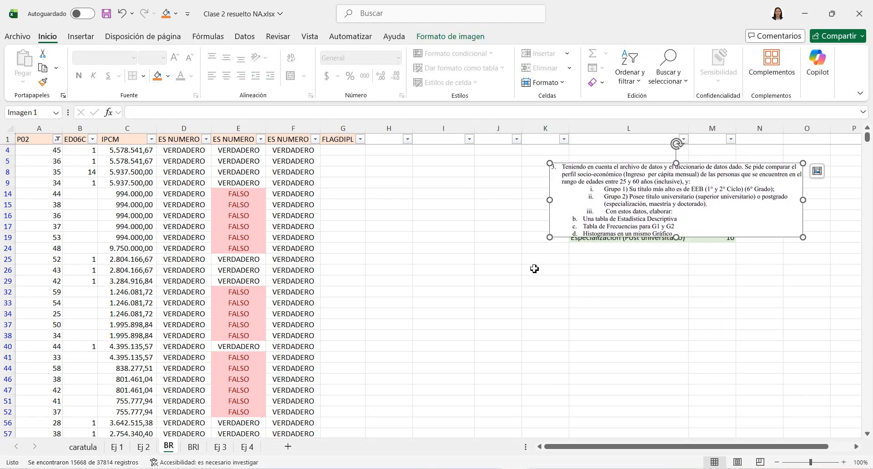
{"action": "left_click", "coordinate": [139, 159]}
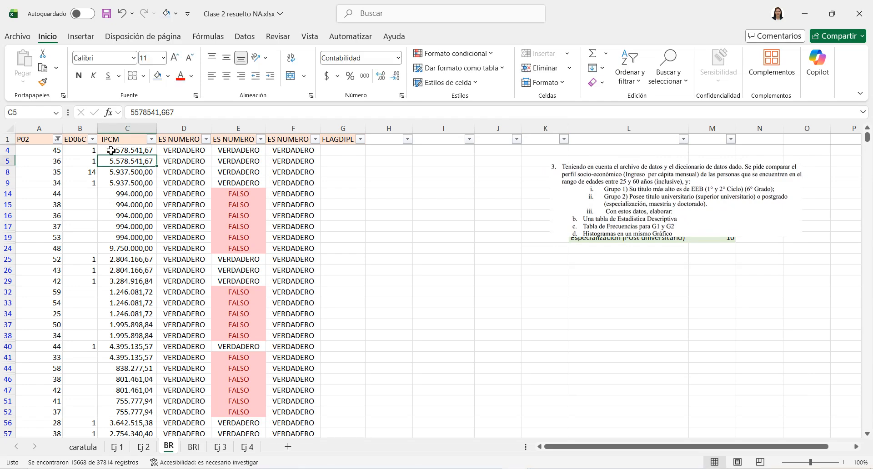
Filter the ED06C column to show only code 3 and check the filtered column's record count.
{"action": "left_click", "coordinate": [81, 150]}
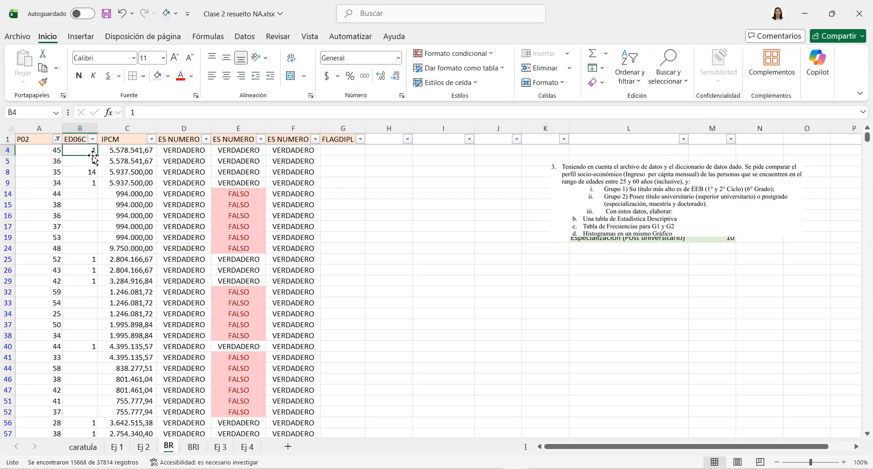
{"action": "left_click", "coordinate": [92, 139]}
{"action": "left_click", "coordinate": [59, 285]}
{"action": "left_click", "coordinate": [36, 316]}
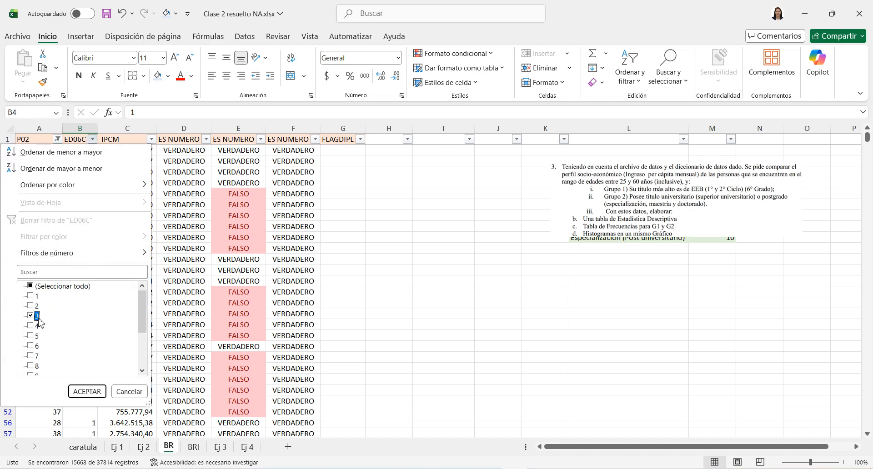
{"action": "left_click", "coordinate": [43, 289]}
{"action": "left_click", "coordinate": [37, 296]}
{"action": "left_click", "coordinate": [37, 306]}
{"action": "left_click", "coordinate": [36, 325]}
{"action": "left_click", "coordinate": [34, 287]}
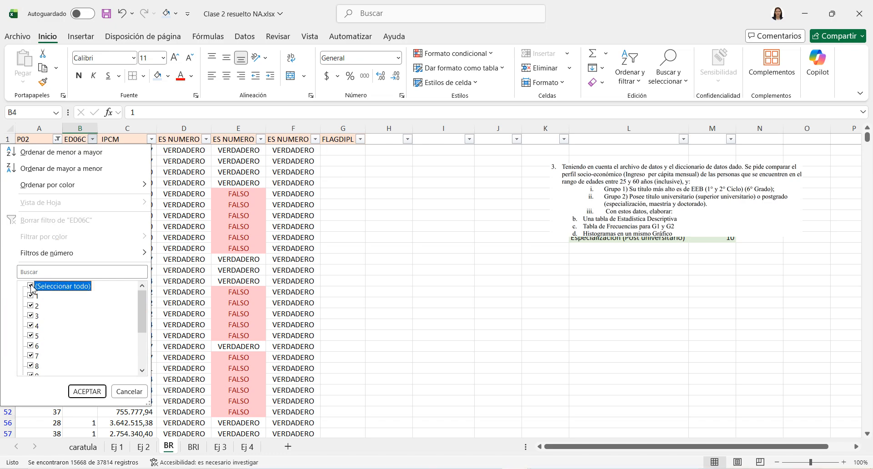
{"action": "left_click", "coordinate": [31, 285]}
{"action": "left_click", "coordinate": [30, 286]}
{"action": "left_click", "coordinate": [31, 286]}
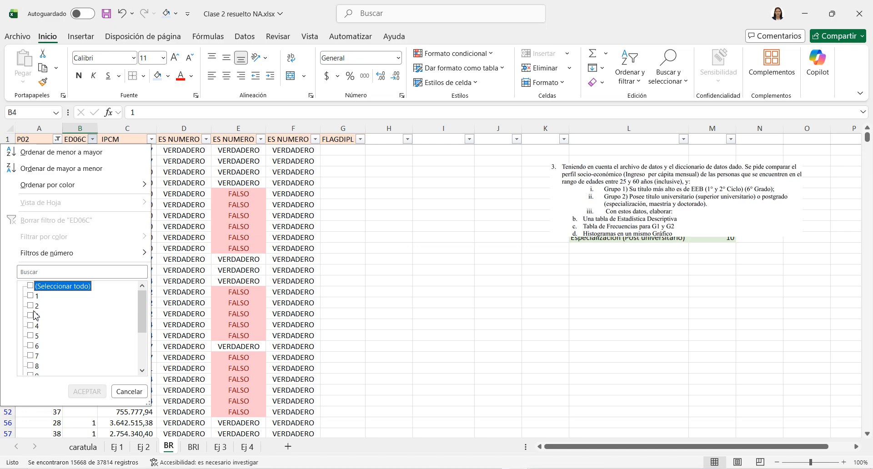
{"action": "left_click", "coordinate": [30, 316]}
{"action": "left_click", "coordinate": [87, 391]}
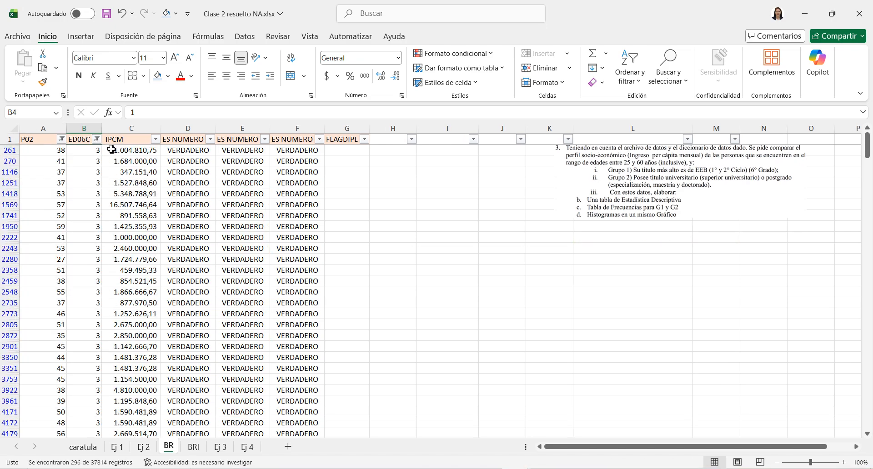
{"action": "left_click", "coordinate": [83, 127]}
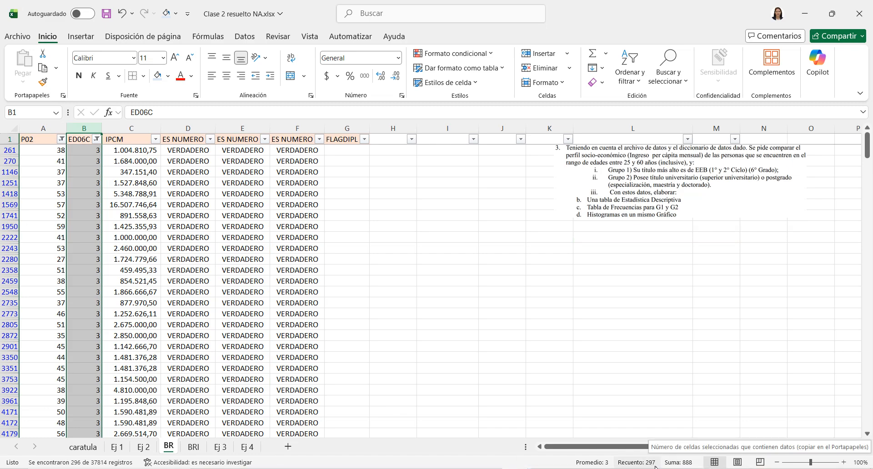
Copy the filtered IPCM column and paste it into column A of the BRI sheet.
{"action": "left_click", "coordinate": [121, 138]}
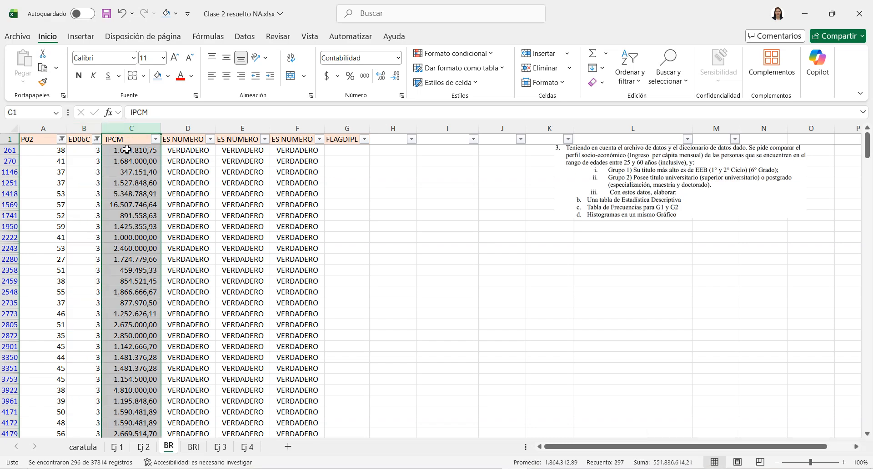
{"action": "right_click", "coordinate": [127, 124]}
{"action": "left_click", "coordinate": [154, 169]}
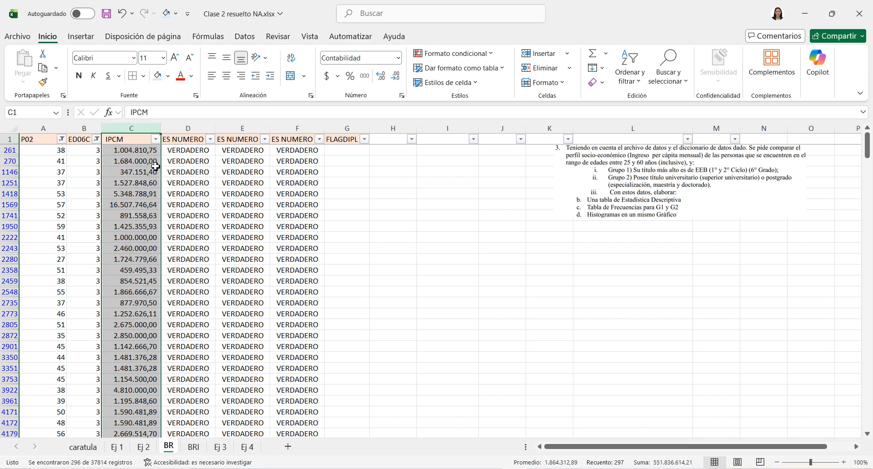
{"action": "left_click", "coordinate": [193, 448]}
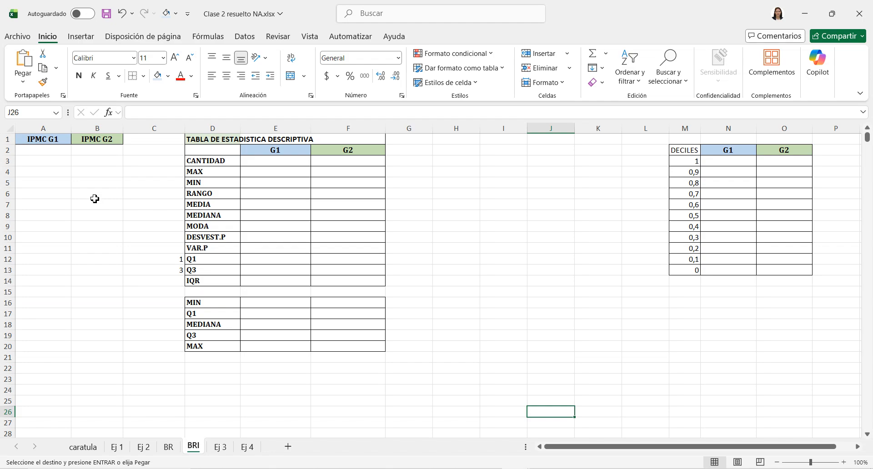
{"action": "left_click", "coordinate": [48, 129]}
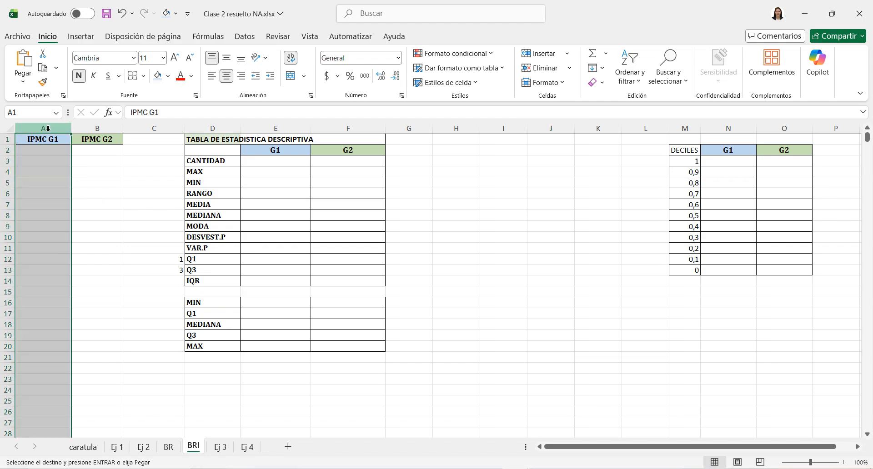
{"action": "right_click", "coordinate": [48, 128]}
{"action": "left_click", "coordinate": [91, 205]}
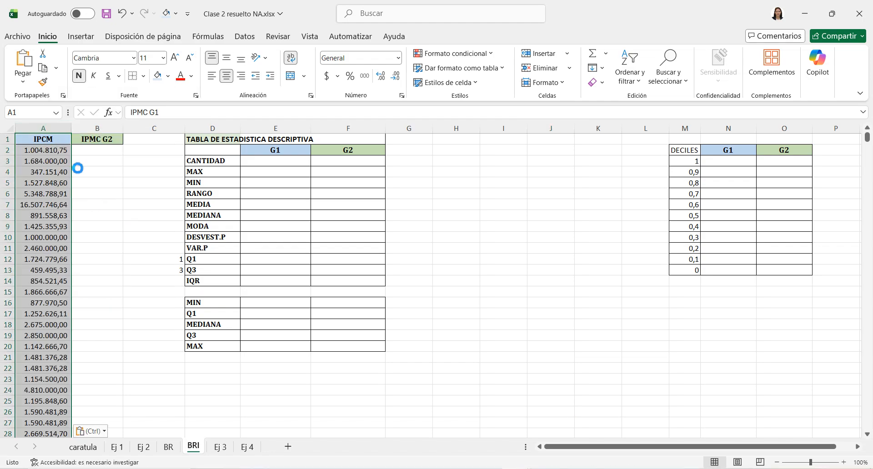
Change the header of the pasted income column in cell A1 to IPCM G1.
{"action": "left_click", "coordinate": [58, 139]}
{"action": "left_click", "coordinate": [184, 113]}
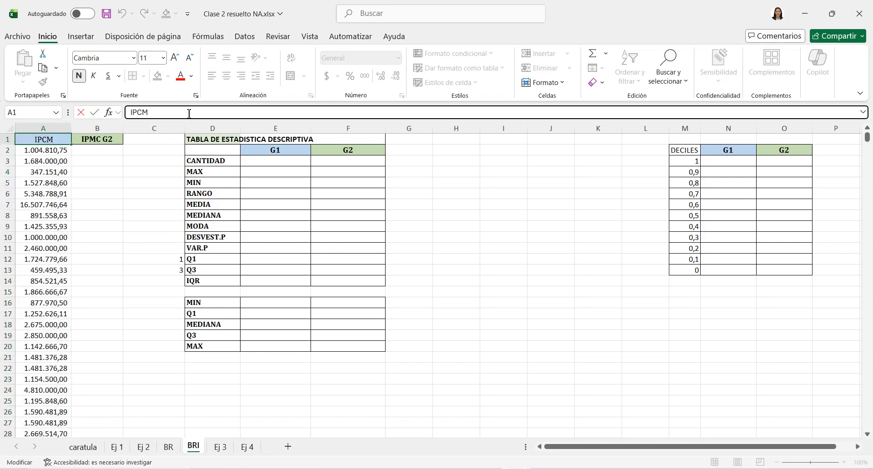
{"action": "type", "text": "G1"}
{"action": "key", "text": "Return"}
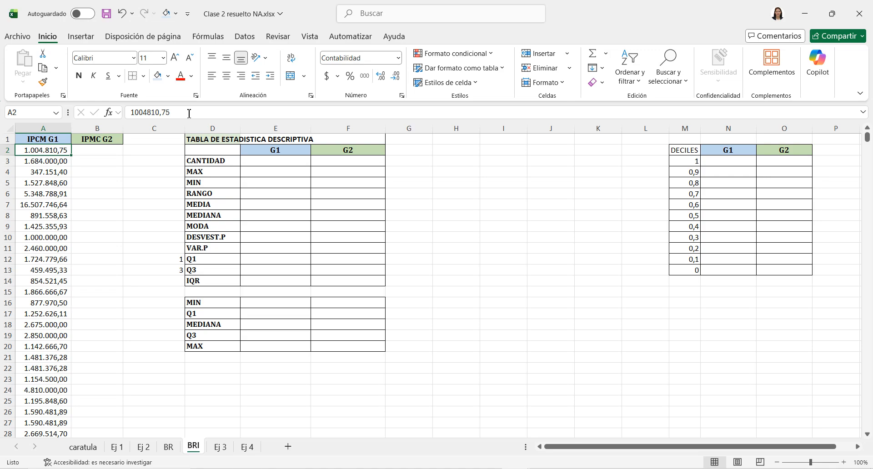
Check the record count of the pasted IPCM G1 column.
{"action": "left_click", "coordinate": [64, 130]}
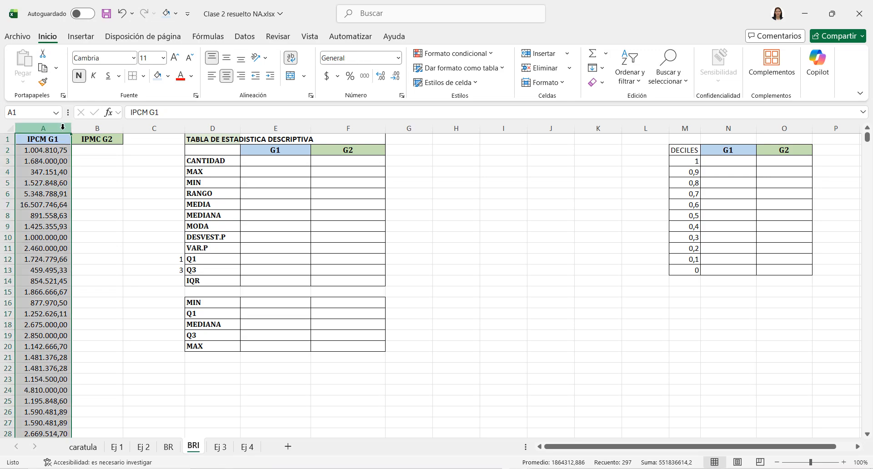
{"action": "left_click", "coordinate": [93, 248]}
{"action": "left_click_drag", "start_coordinate": [65, 149], "coordinate": [52, 358]}
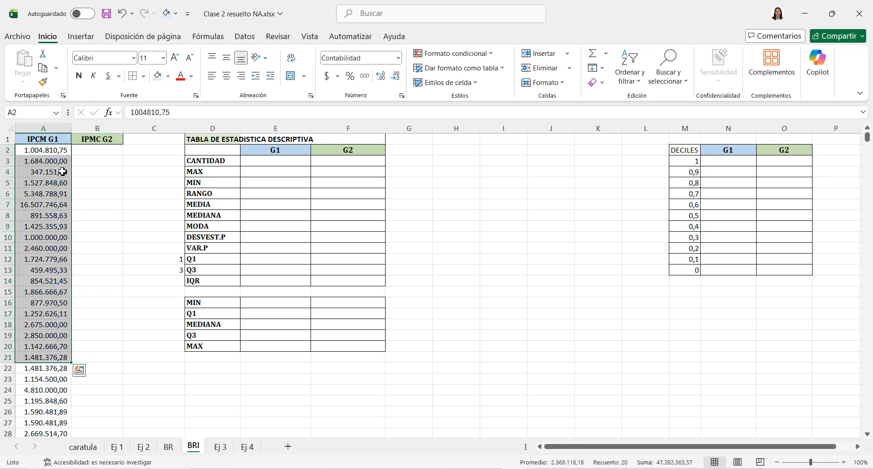
{"action": "left_click", "coordinate": [49, 128]}
Return to the BR sheet and change the ED06C filter to show only codes 1, 8, 9 and 10.
{"action": "left_click", "coordinate": [171, 448]}
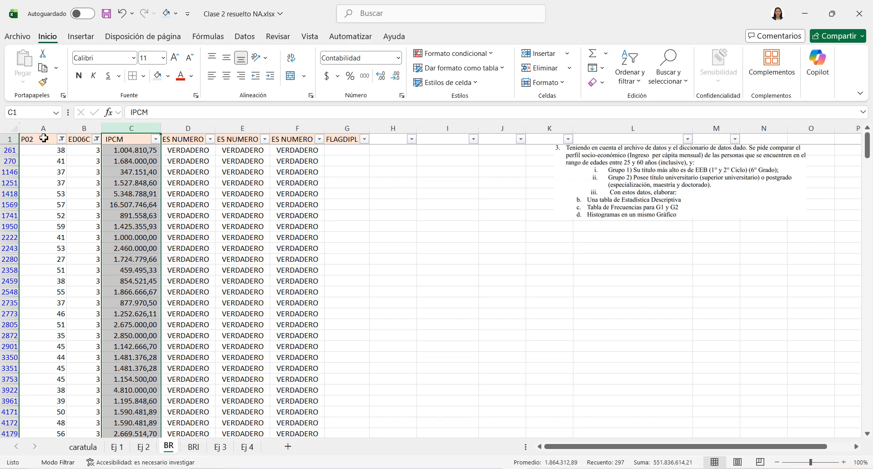
{"action": "left_click", "coordinate": [10, 139]}
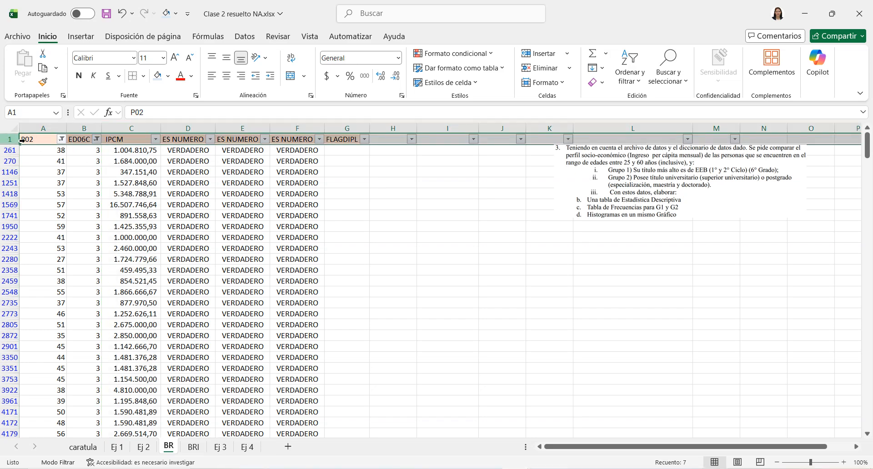
{"action": "left_click", "coordinate": [219, 206]}
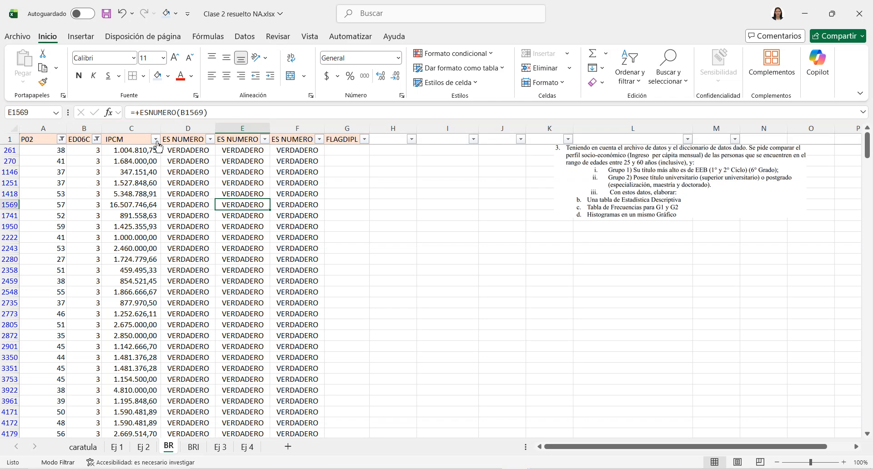
{"action": "left_click", "coordinate": [97, 140]}
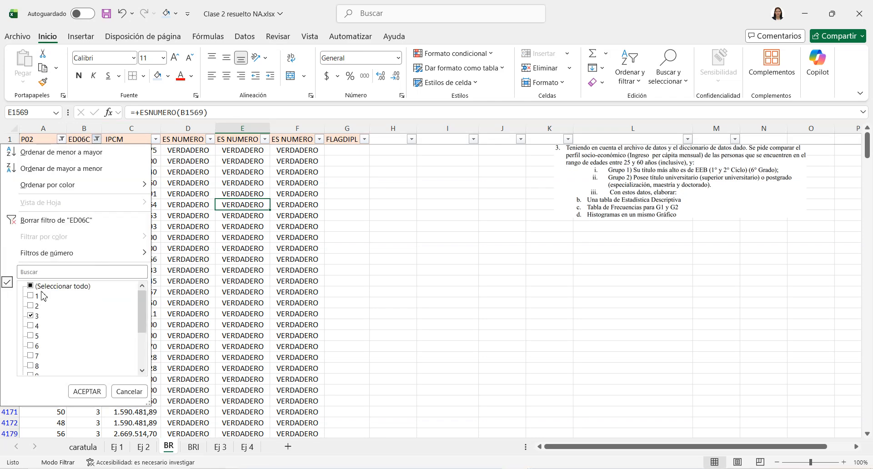
{"action": "left_click", "coordinate": [36, 287]}
{"action": "left_click", "coordinate": [37, 296]}
{"action": "scroll", "coordinate": [40, 327], "scroll_direction": "down", "scroll_amount": 1}
{"action": "scroll", "coordinate": [39, 376], "scroll_direction": "down", "scroll_amount": 3}
{"action": "left_click", "coordinate": [36, 335]}
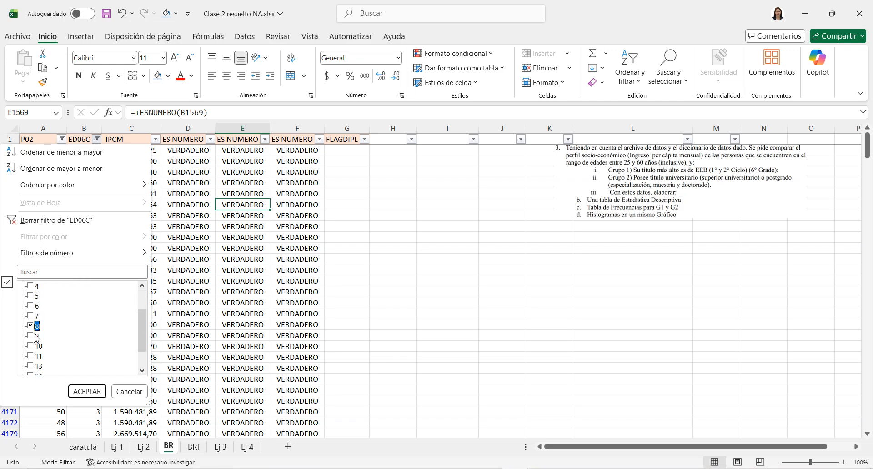
{"action": "left_click", "coordinate": [38, 345]}
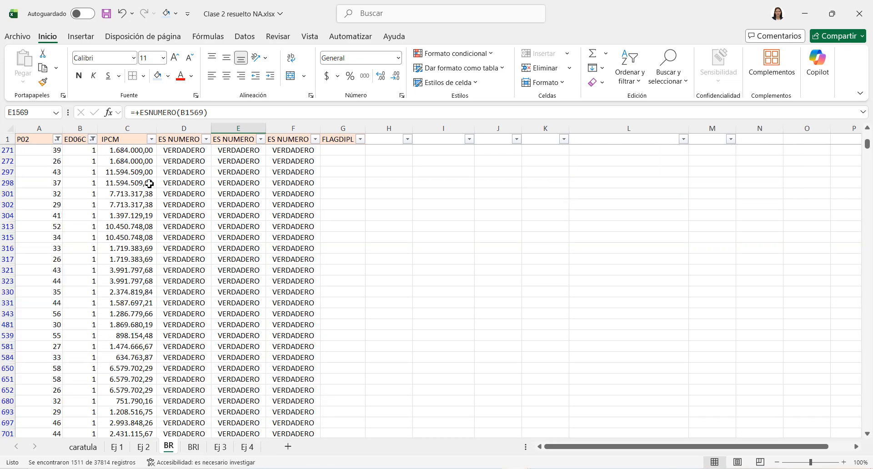
Copy the whole IPCM column with the university and postgraduate filter applied.
{"action": "left_click", "coordinate": [127, 128]}
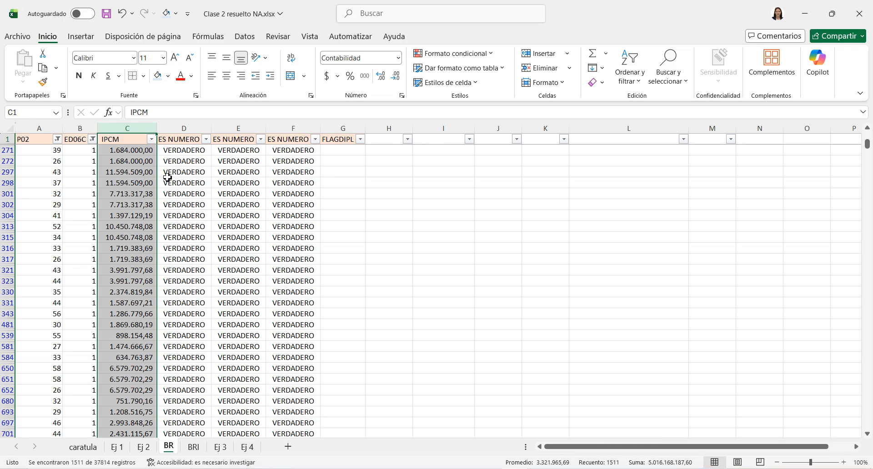
{"action": "right_click", "coordinate": [128, 128]}
{"action": "left_click", "coordinate": [155, 172]}
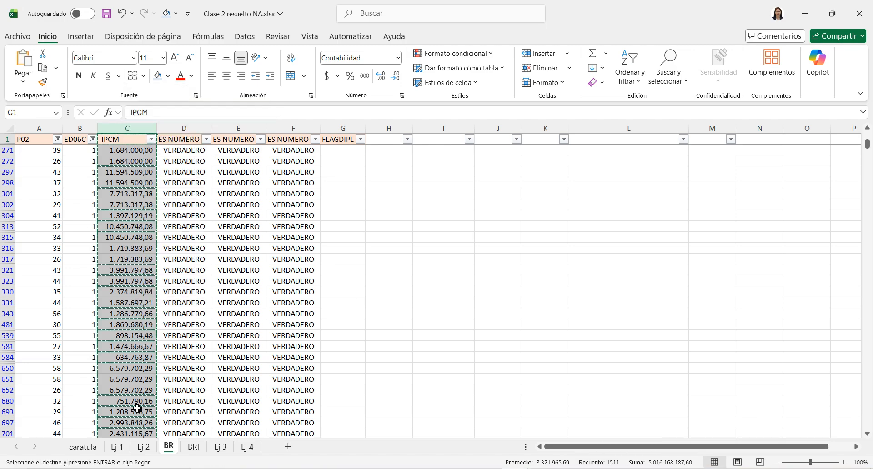
Filter the IPCM column in BR to exclude the empty (Vacías) values.
{"action": "left_click", "coordinate": [175, 293]}
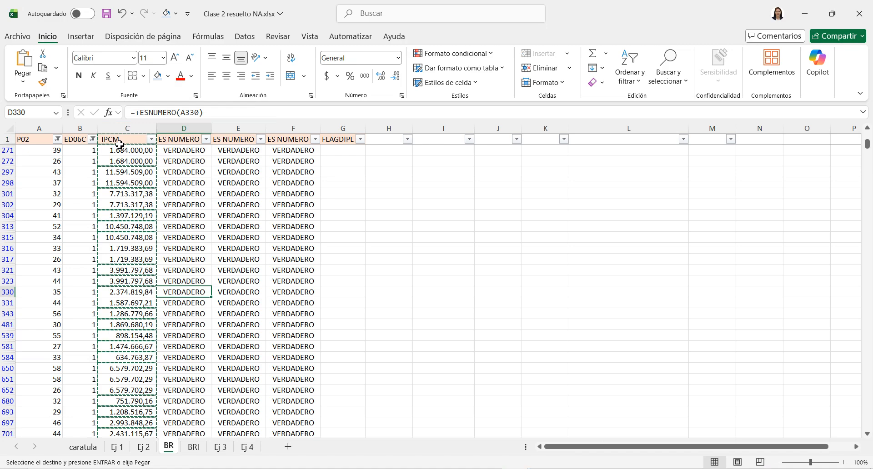
{"action": "left_click", "coordinate": [151, 139]}
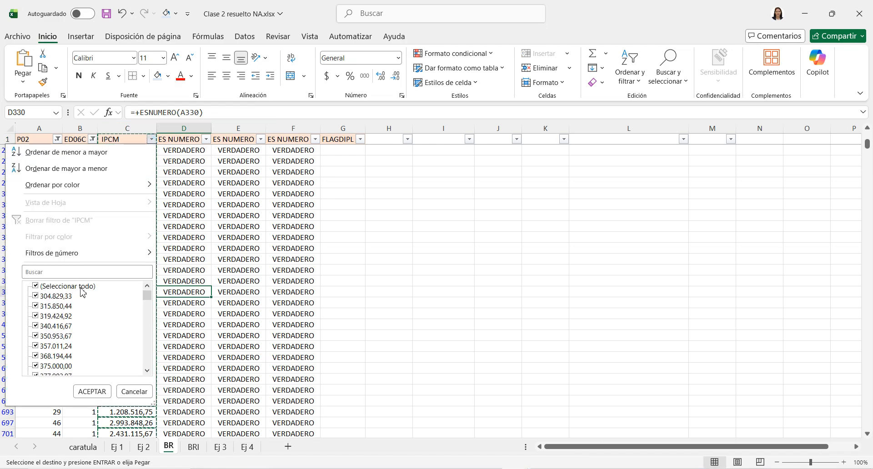
{"action": "left_click_drag", "start_coordinate": [147, 302], "coordinate": [147, 362]}
{"action": "left_click", "coordinate": [50, 367]}
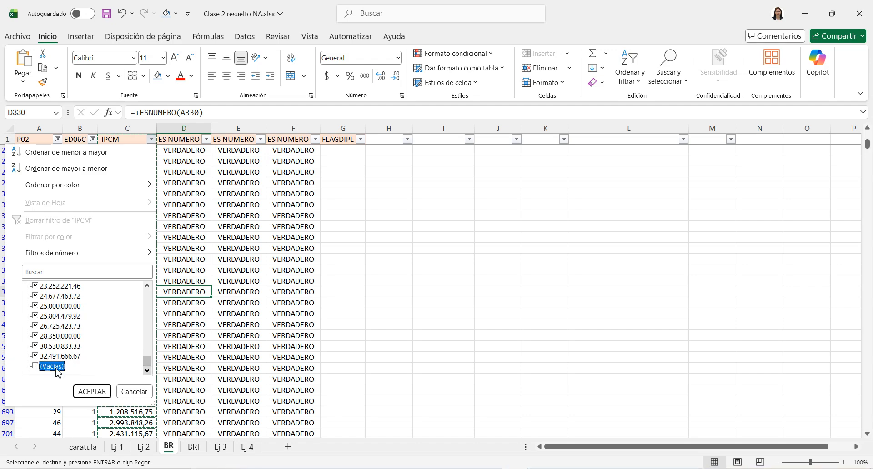
{"action": "left_click", "coordinate": [103, 395]}
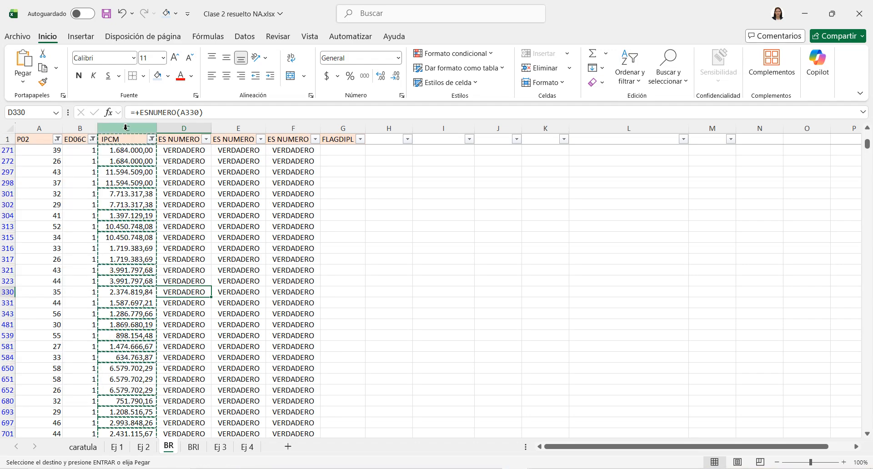
Copy the filtered IPCM column and paste it as values into column B of the BRI sheet.
{"action": "left_click", "coordinate": [127, 127]}
{"action": "right_click", "coordinate": [127, 128]}
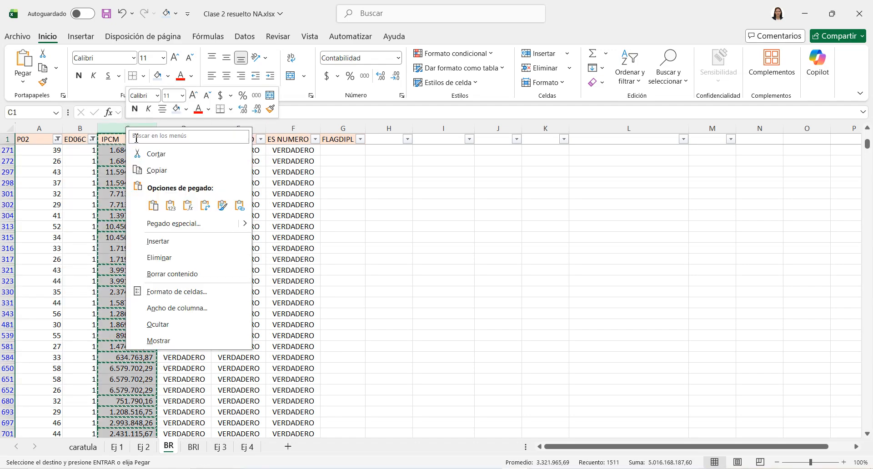
{"action": "left_click", "coordinate": [136, 171]}
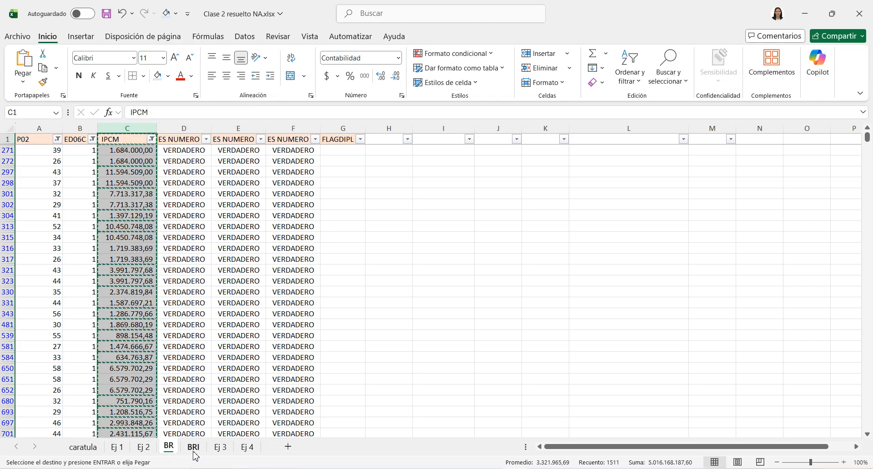
{"action": "left_click", "coordinate": [192, 447]}
{"action": "left_click", "coordinate": [101, 128]}
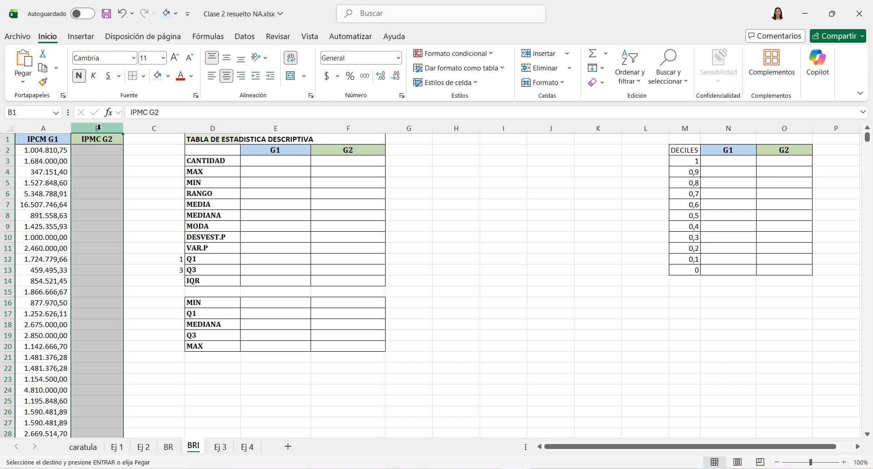
{"action": "right_click", "coordinate": [101, 127]}
{"action": "left_click", "coordinate": [142, 206]}
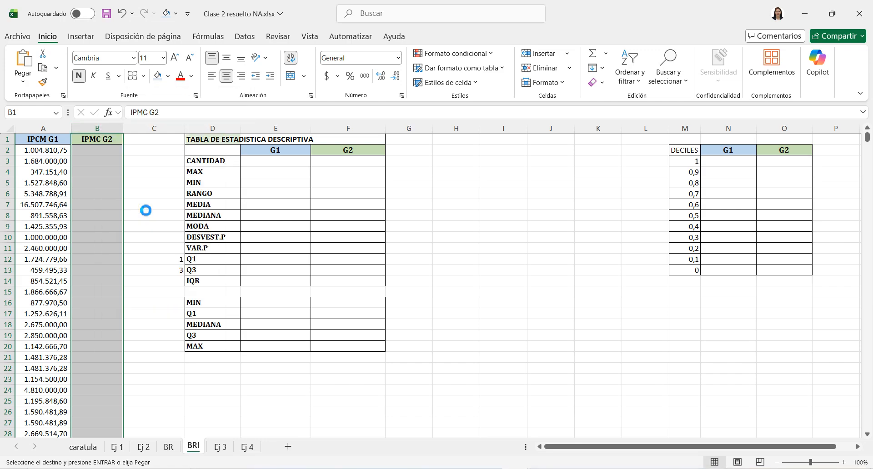
Change the header in cell B1 of BRI to IPCM G2.
{"action": "left_click", "coordinate": [172, 113]}
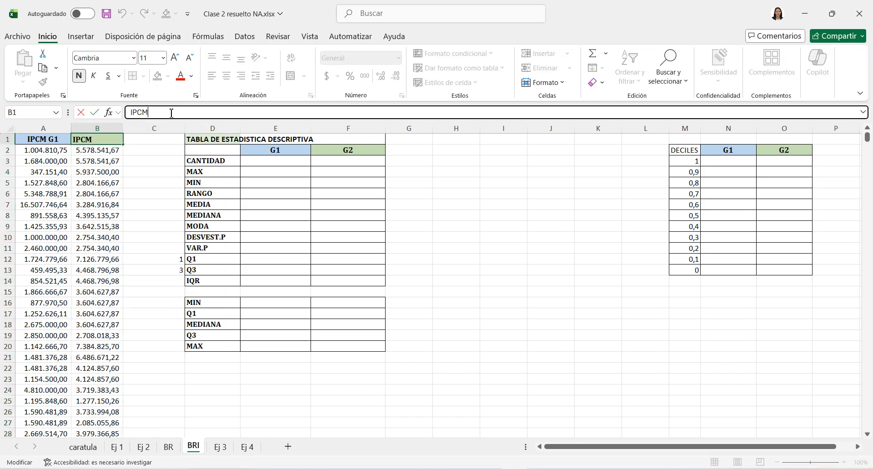
{"action": "type", "text": "G2"}
{"action": "key", "text": "Return"}
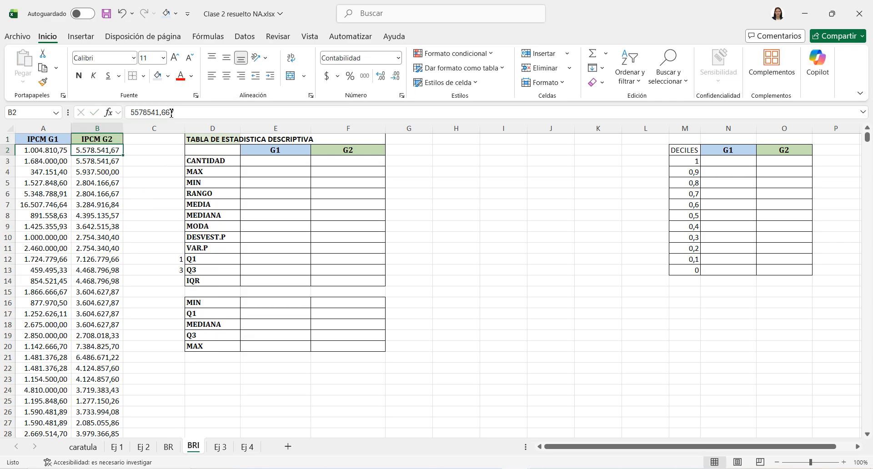
Return to the BR sheet, filter ED06C to show only code 3, and select the IPCM column to check its record count.
{"action": "left_click", "coordinate": [168, 447]}
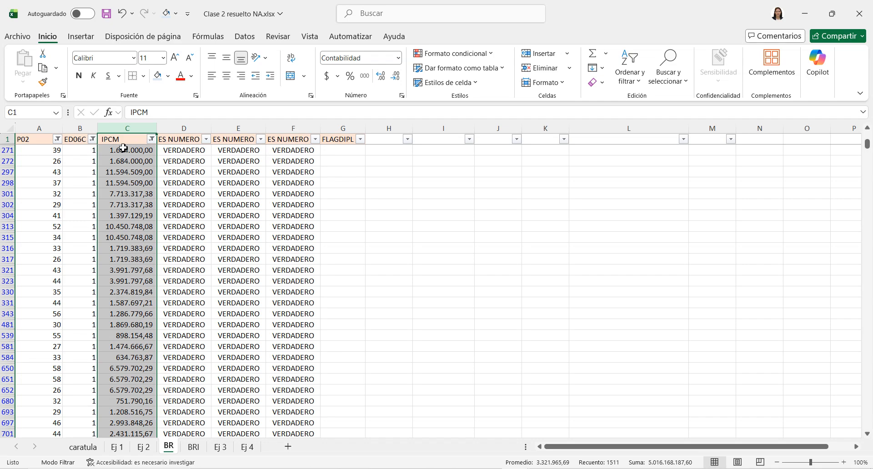
{"action": "left_click", "coordinate": [150, 146]}
{"action": "left_click", "coordinate": [152, 139]}
{"action": "left_click", "coordinate": [97, 140]}
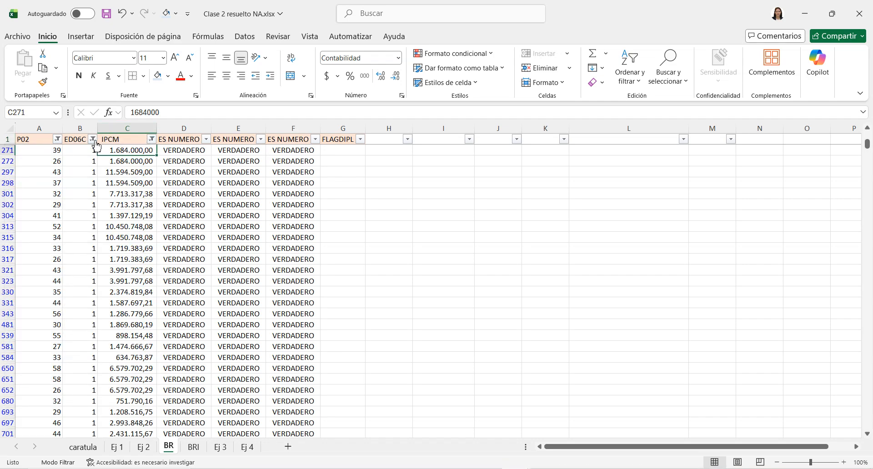
{"action": "left_click", "coordinate": [93, 140]}
{"action": "left_click", "coordinate": [42, 286]}
{"action": "left_click", "coordinate": [42, 286]}
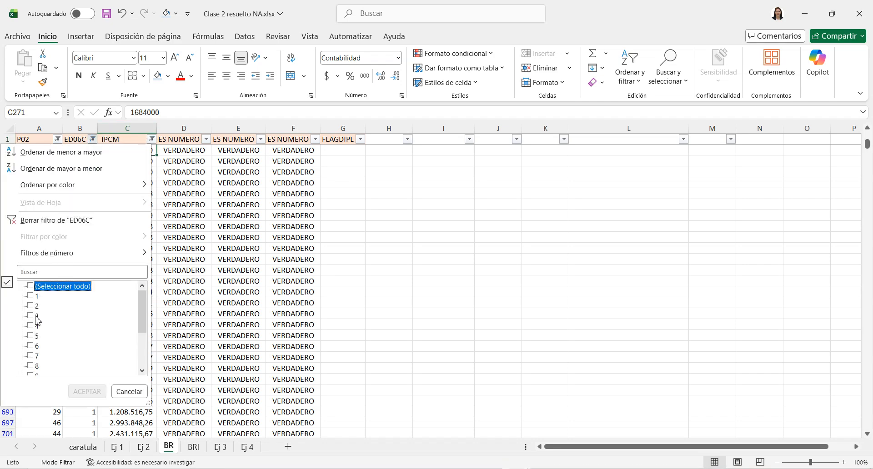
{"action": "left_click", "coordinate": [36, 317]}
{"action": "left_click", "coordinate": [87, 391]}
{"action": "left_click", "coordinate": [134, 129]}
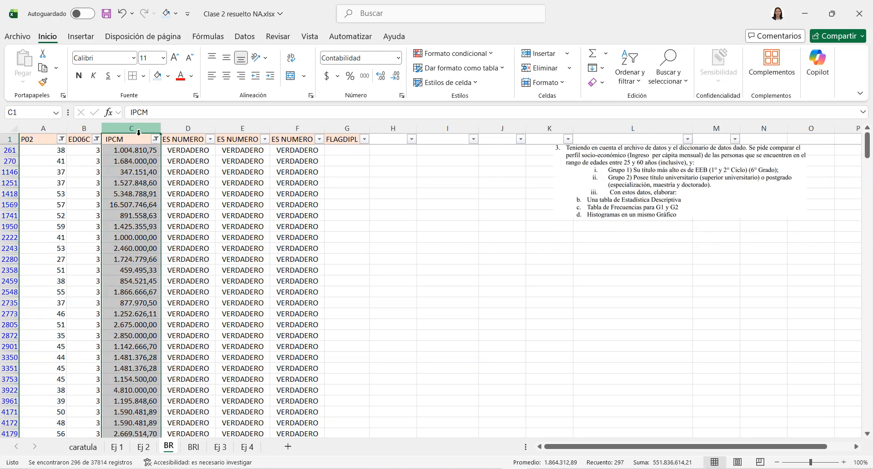
Review the IPCM filter values listed for code 3 and leave the filter unchanged.
{"action": "left_click", "coordinate": [134, 152]}
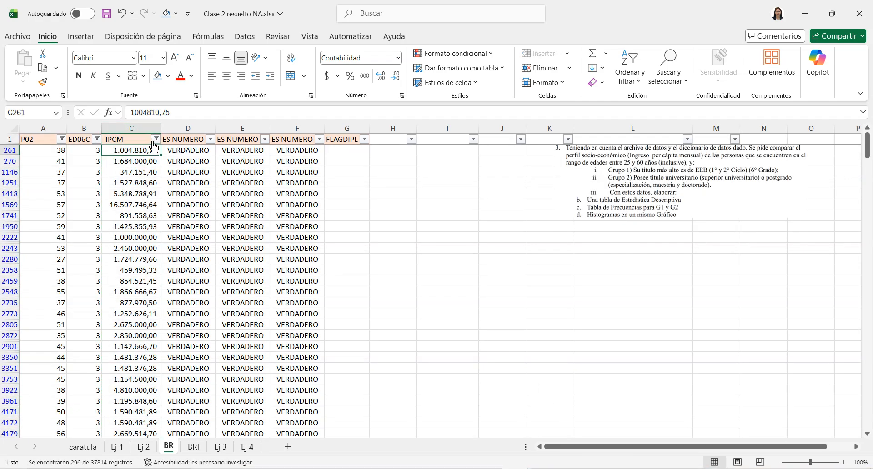
{"action": "left_click_drag", "start_coordinate": [155, 297], "coordinate": [160, 261]}
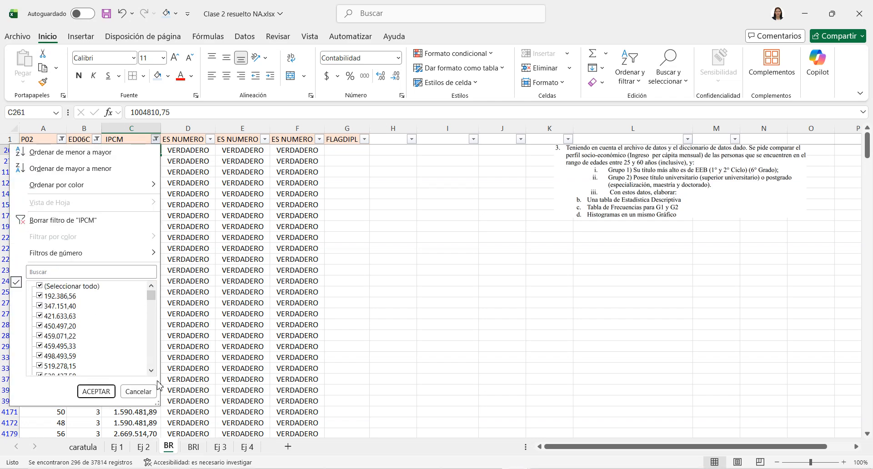
{"action": "left_click", "coordinate": [140, 392]}
{"action": "left_click", "coordinate": [154, 249]}
Remove all filters from the header row of the BR sheet.
{"action": "left_click", "coordinate": [10, 139]}
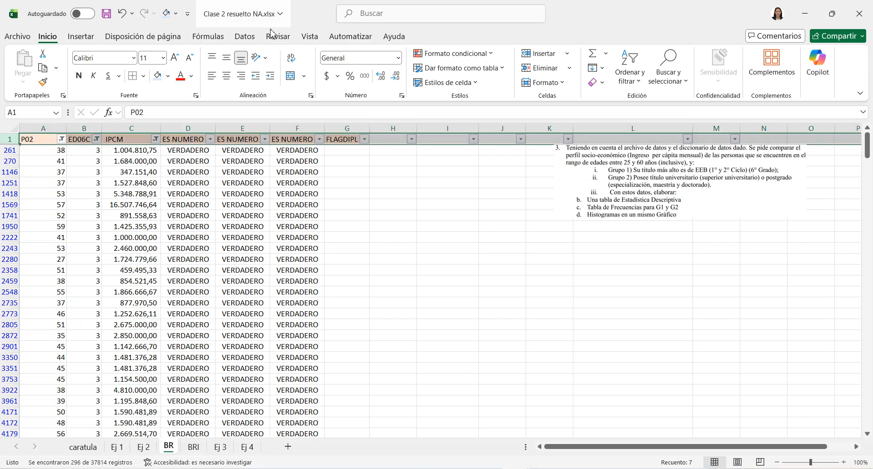
{"action": "left_click", "coordinate": [249, 37]}
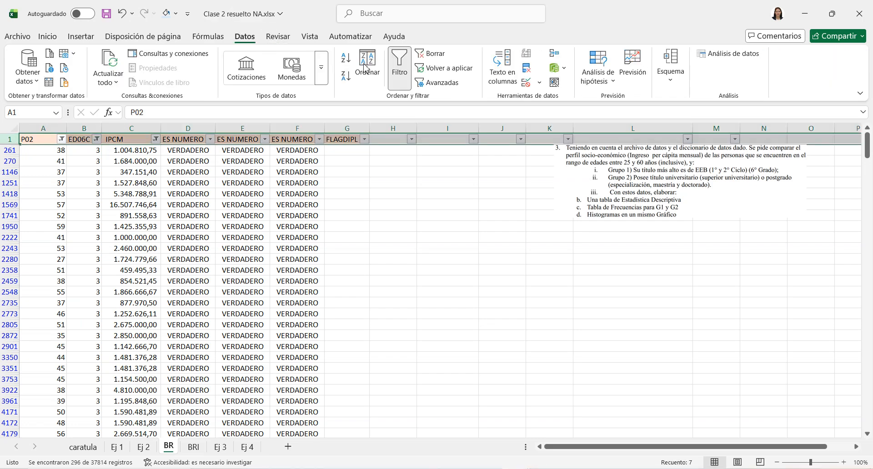
{"action": "left_click", "coordinate": [406, 78]}
{"action": "left_click", "coordinate": [325, 182]}
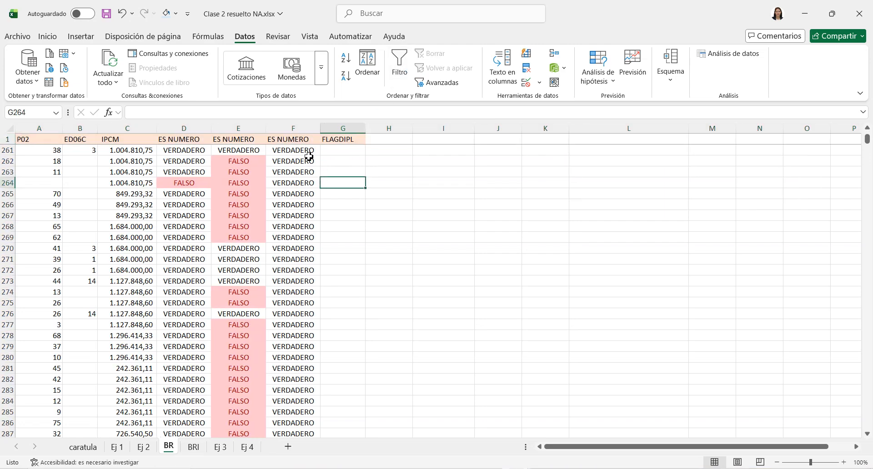
Go back to the start of the BR data and add fresh filters to header row 1.
{"action": "left_click", "coordinate": [309, 160]}
{"action": "key", "text": "ctrl+Up"}
{"action": "key", "text": "Down"}
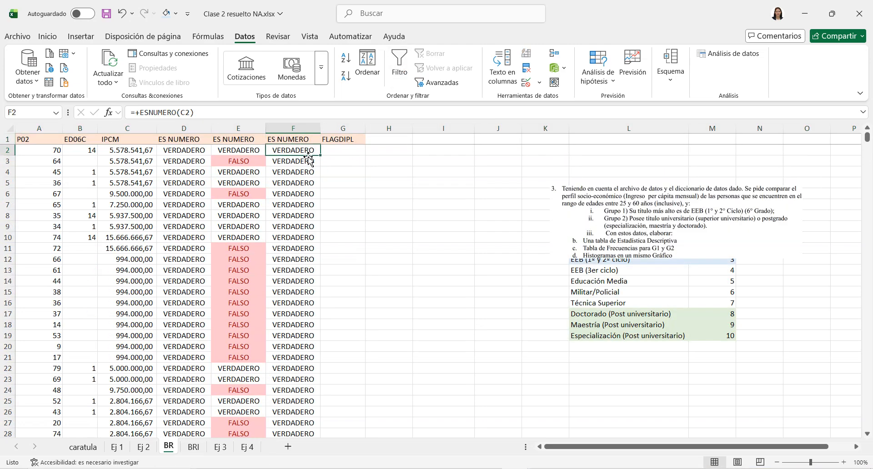
{"action": "left_click", "coordinate": [7, 139]}
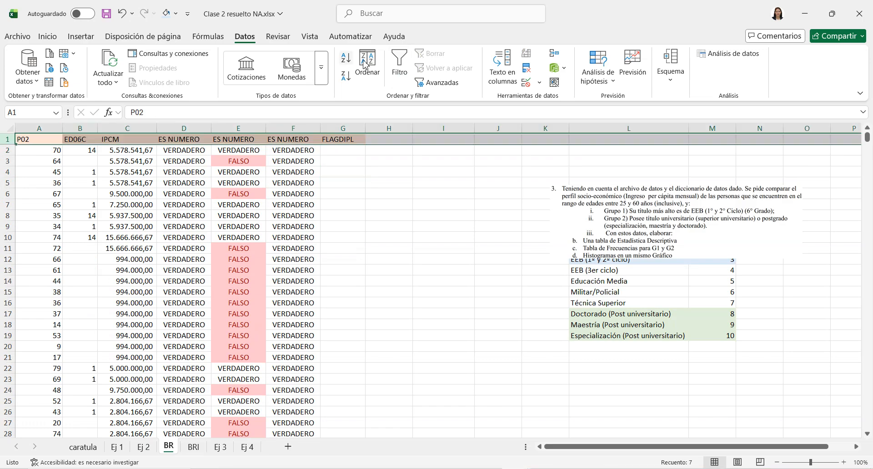
{"action": "left_click", "coordinate": [399, 68]}
Start the FLAGDIPL formula in cell G2 as +SI(B2= to test the ED06C code.
{"action": "left_click", "coordinate": [333, 151]}
{"action": "type", "text": "¿"}
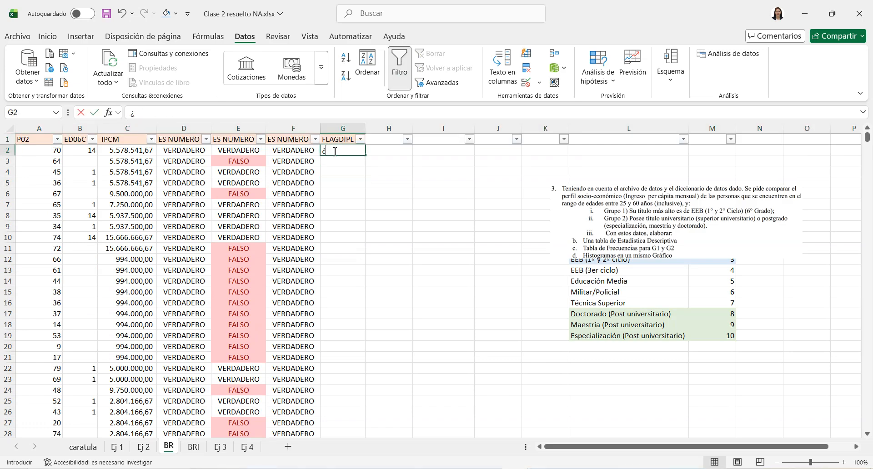
{"action": "type", "text": "SI"}
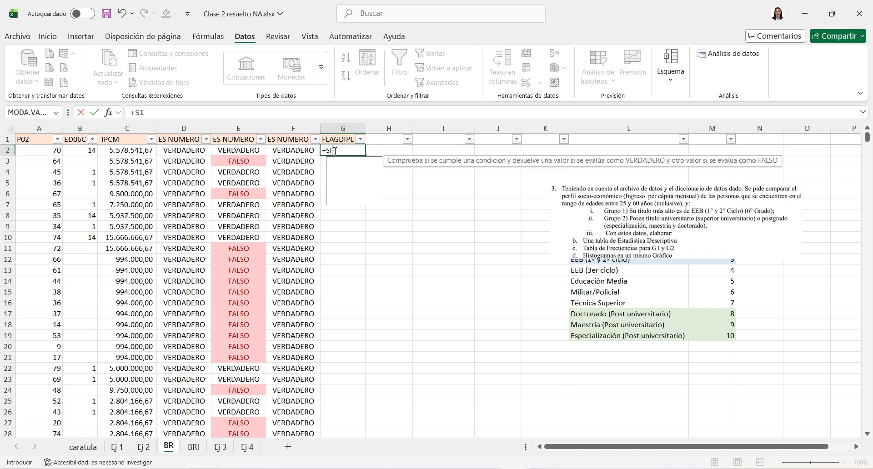
{"action": "type", "text": ")"}
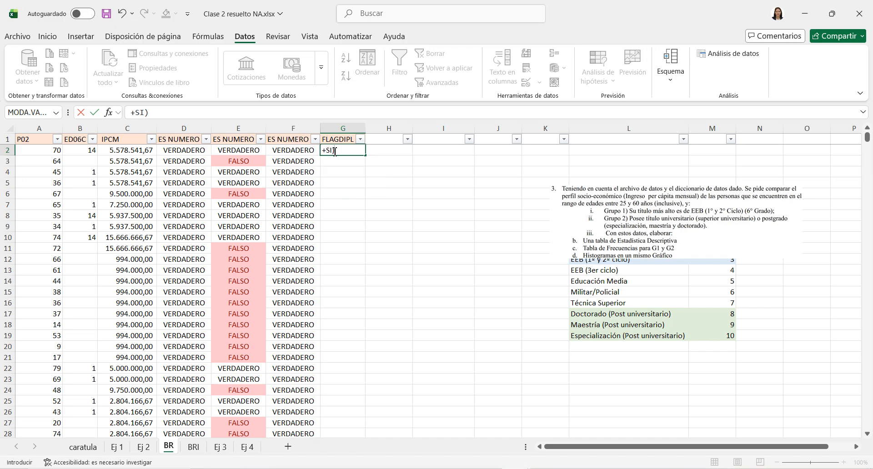
{"action": "key", "text": "BackSpace"}
{"action": "type", "text": ")"}
{"action": "key", "text": "BackSpace"}
{"action": "type", "text": "("}
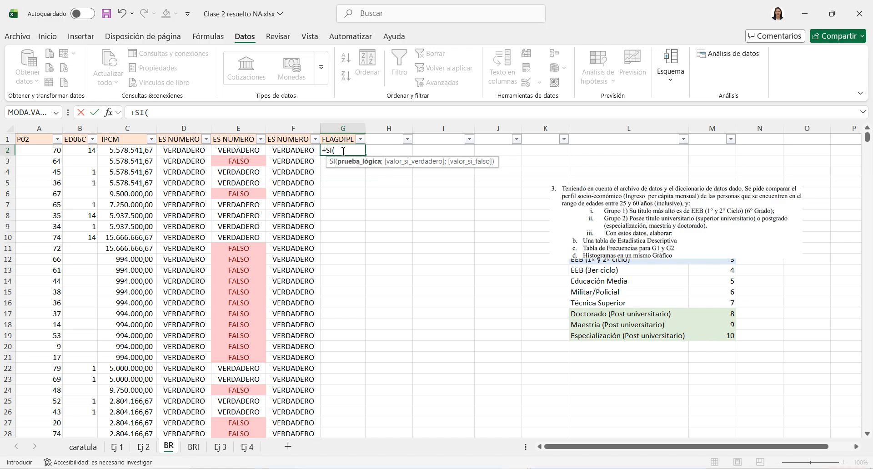
{"action": "left_click", "coordinate": [87, 150]}
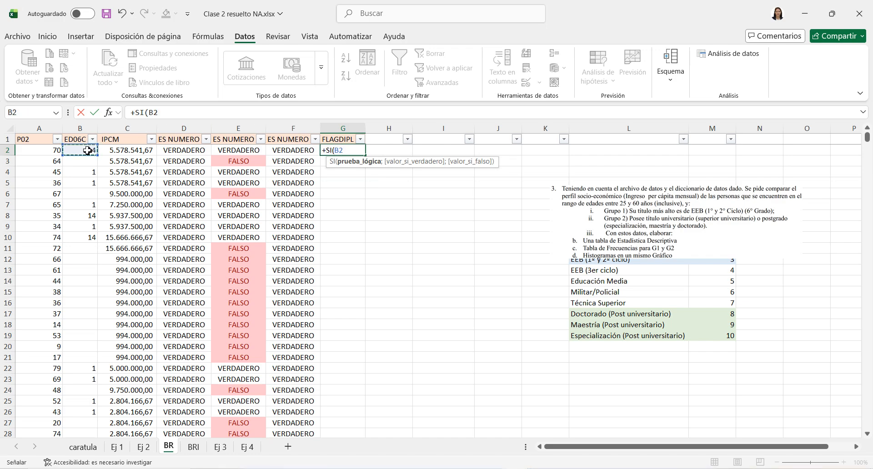
{"action": "type", "text": ";"}
{"action": "type", "text": "="}
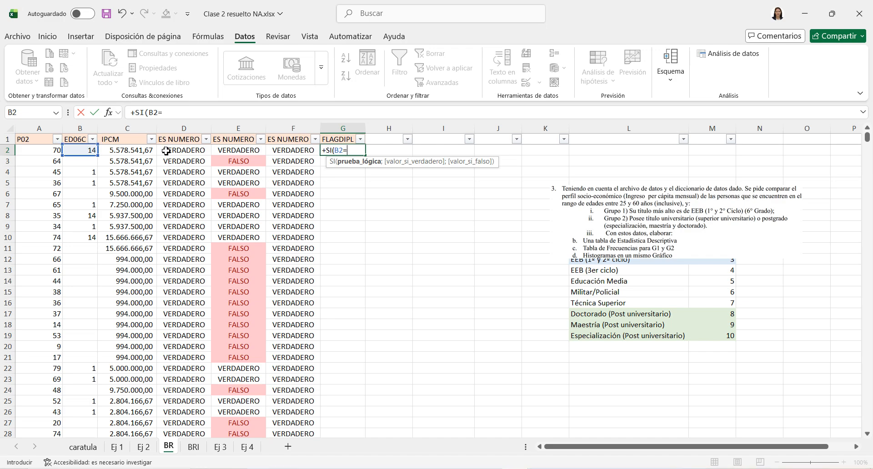
{"action": "type", "text": "3"}
{"action": "left_click", "coordinate": [703, 222]}
{"action": "left_click", "coordinate": [432, 302]}
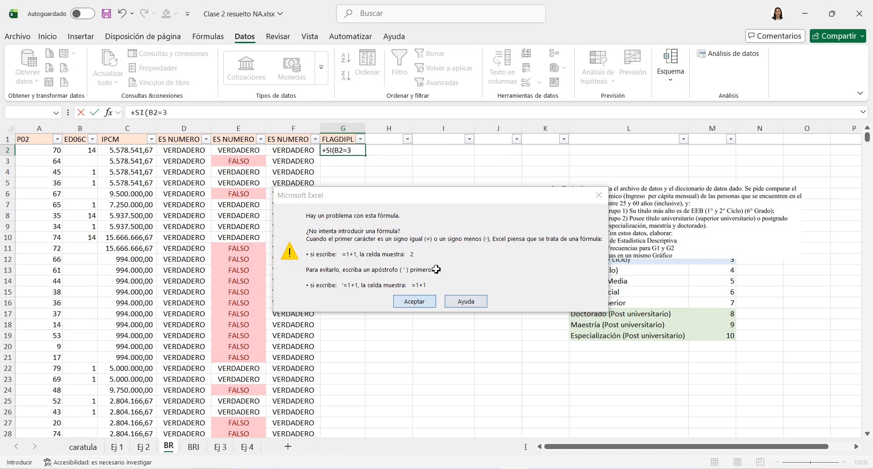
{"action": "left_click", "coordinate": [584, 186]}
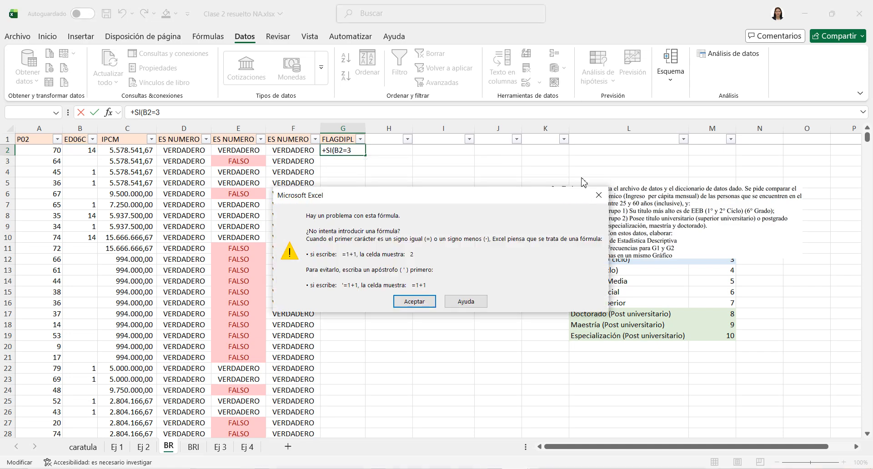
{"action": "key", "text": "Return"}
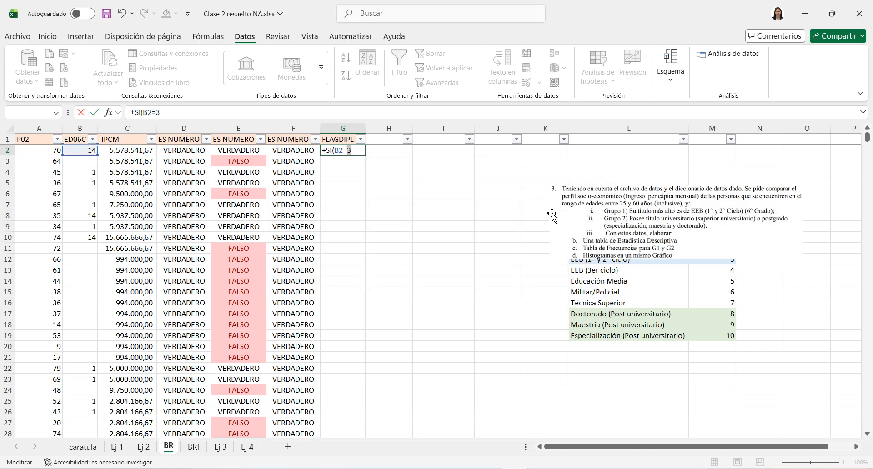
{"action": "key", "text": "BackSpace"}
Compare B2 with the EEB (1º y 2º ciclo) code in M12 and return 1 when they match.
{"action": "left_click", "coordinate": [712, 261]}
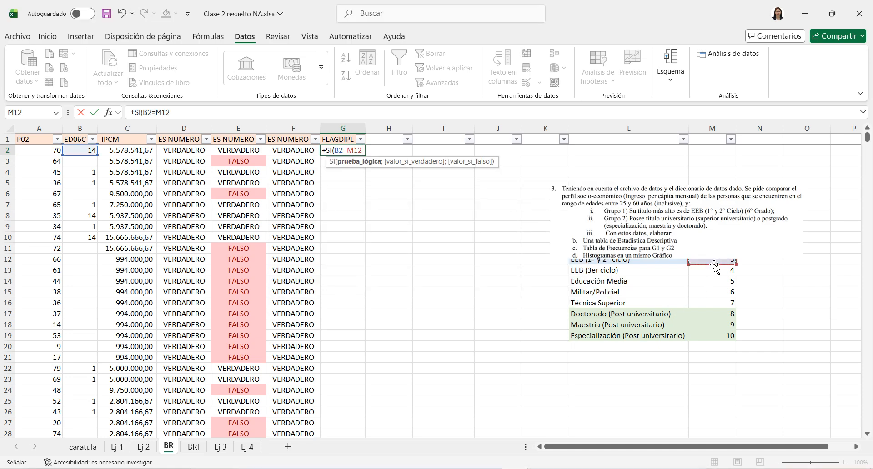
{"action": "left_click", "coordinate": [200, 109]}
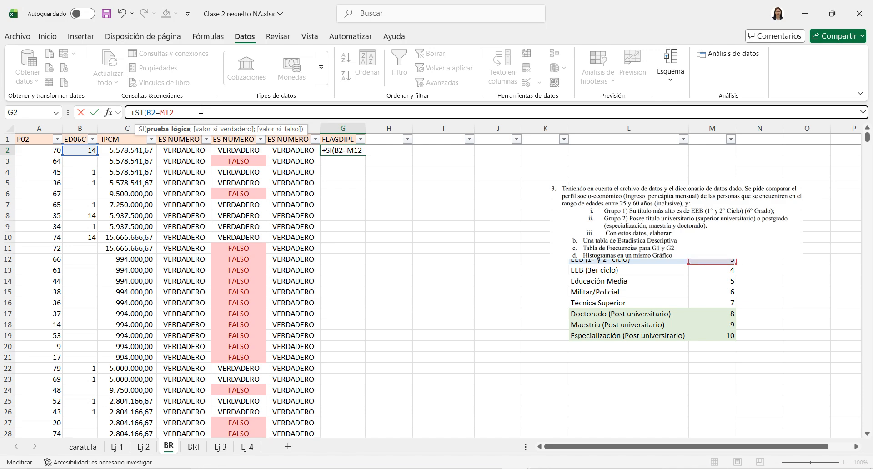
{"action": "type", "text": ";1"}
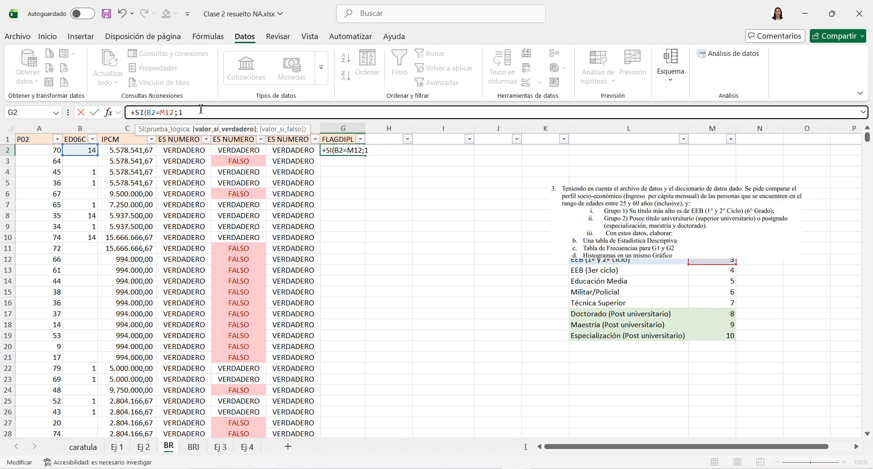
Nest a second SI starting with an O test as the formula's value if false.
{"action": "type", "text": ";O("}
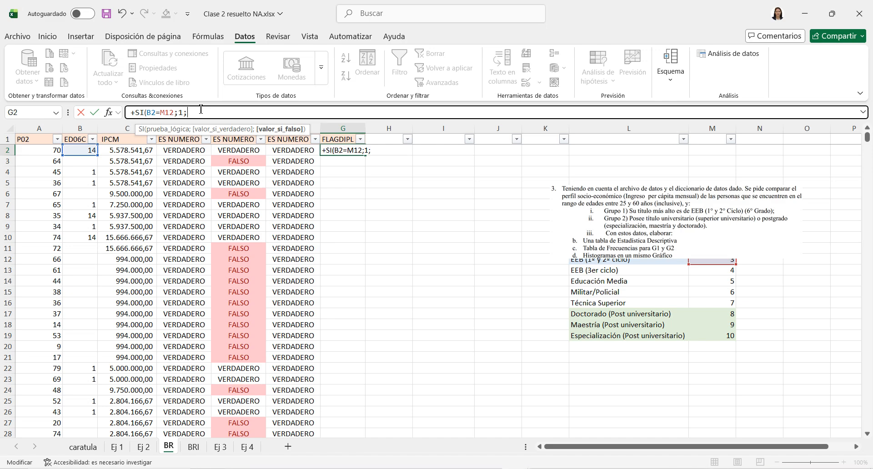
{"action": "type", "text": "O)"}
{"action": "type", "text": "("}
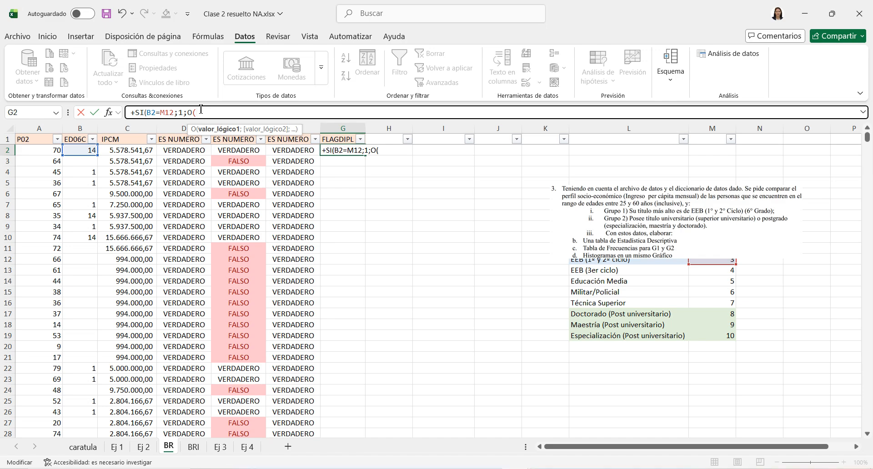
{"action": "key", "text": "BackSpace"}
{"action": "key", "text": "BackSpace"}
{"action": "type", "text": "SI"}
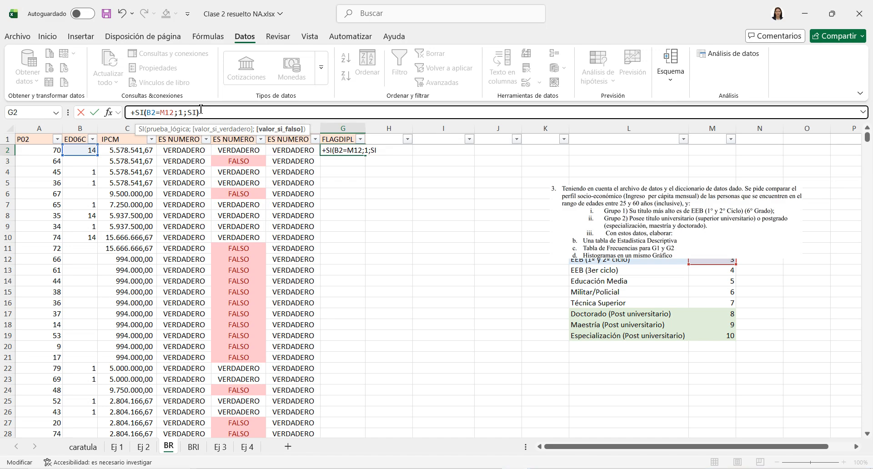
{"action": "type", "text": "(O("}
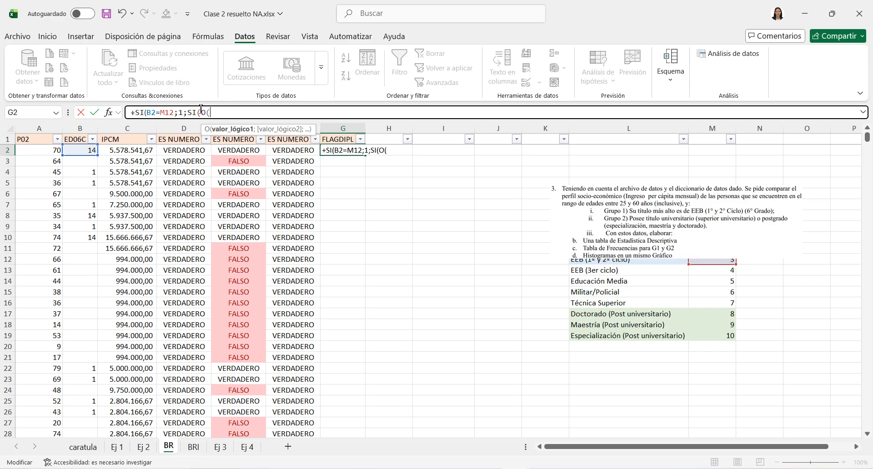
Enter B2=M11 as the first condition of the O test.
{"action": "left_click", "coordinate": [86, 151]}
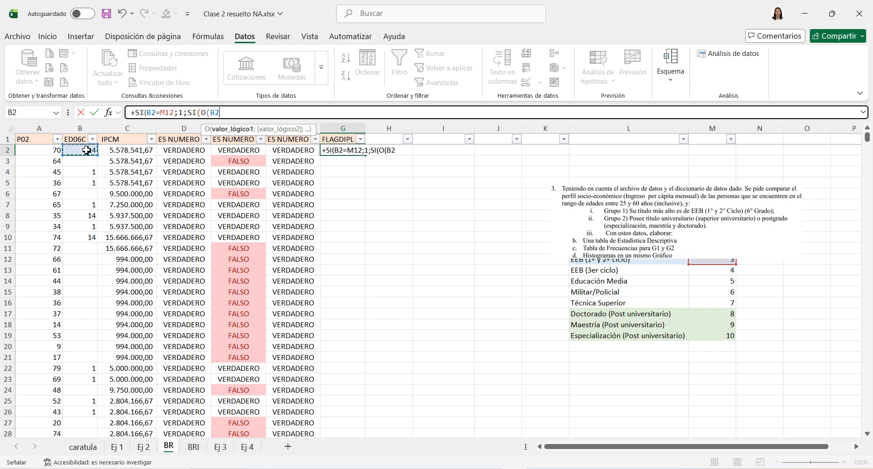
{"action": "type", "text": ";"}
{"action": "key", "text": "BackSpace"}
{"action": "type", "text": "="}
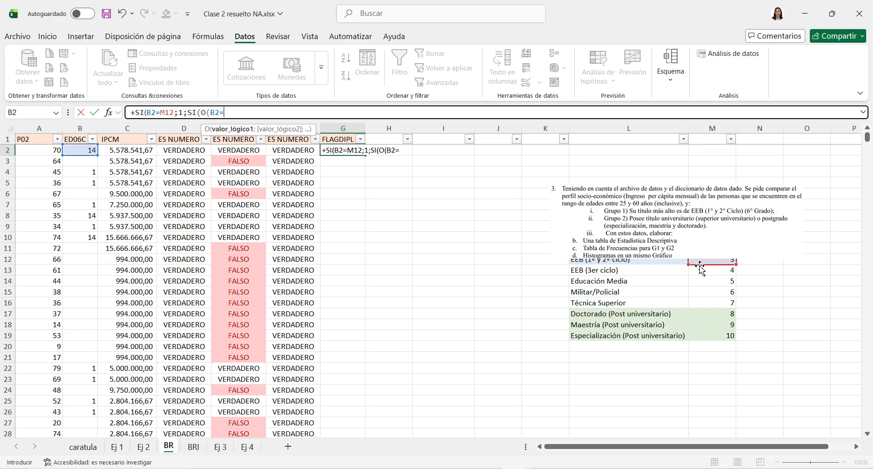
{"action": "type", "text": "M"}
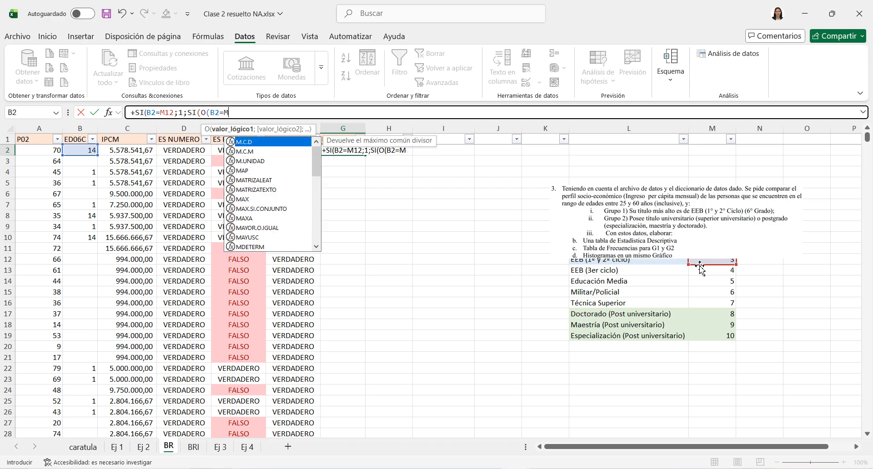
{"action": "type", "text": "10"}
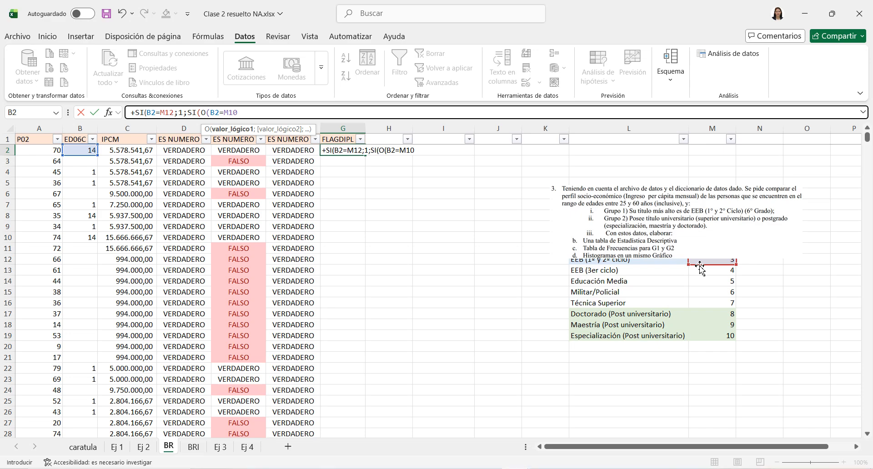
{"action": "key", "text": "BackSpace"}
{"action": "type", "text": "1ñ"}
{"action": "key", "text": "BackSpace"}
{"action": "type", "text": ";"}
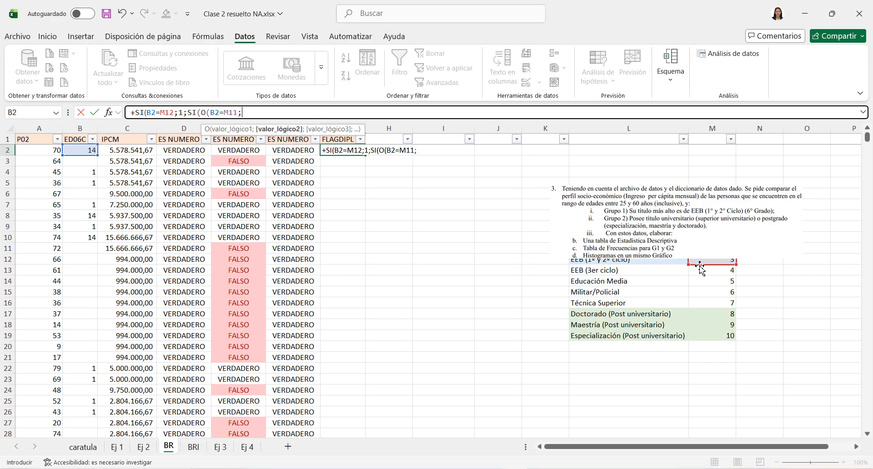
Add B2=M17, the Doctorado code, as the second condition of the O test.
{"action": "type", "text": "B2="}
{"action": "left_click", "coordinate": [722, 314]}
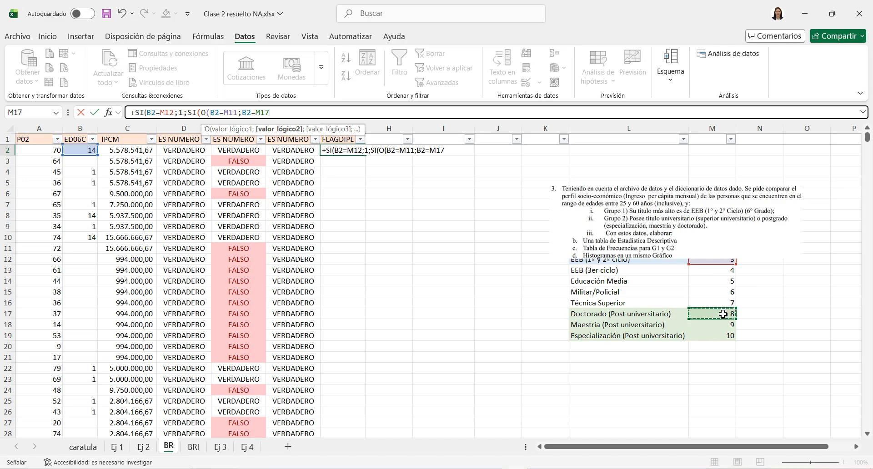
{"action": "type", "text": "l"}
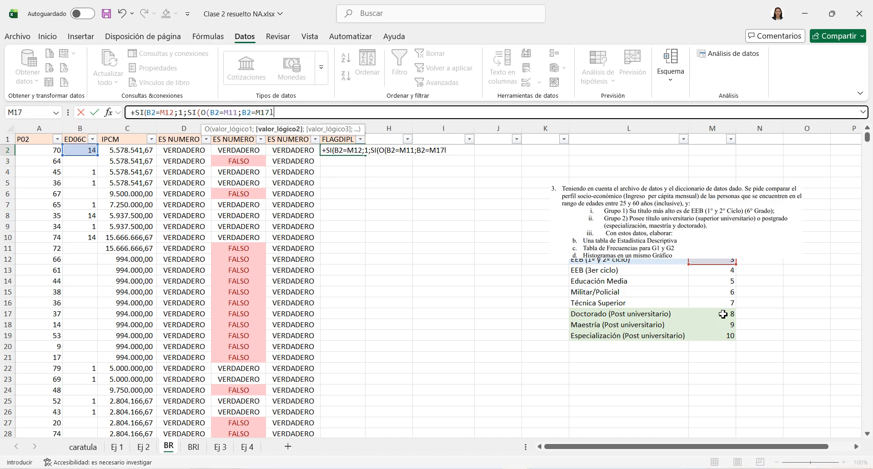
{"action": "key", "text": "BackSpace"}
{"action": "type", "text": ";"}
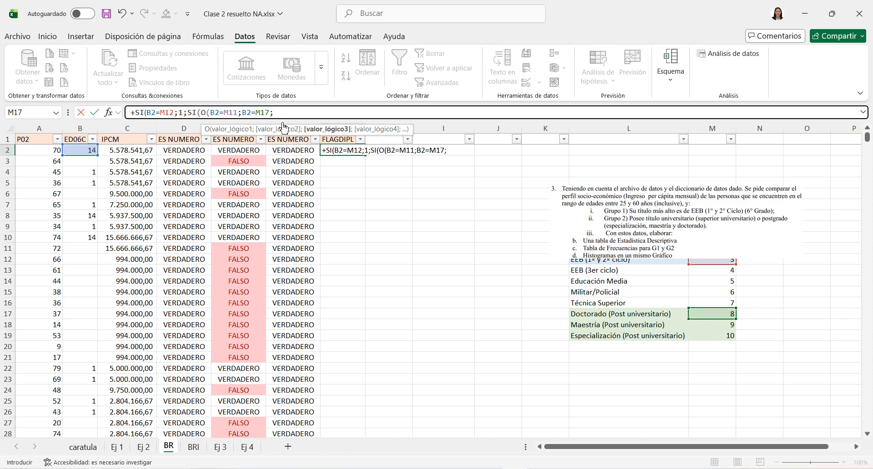
Add the conditions B2=M18 and B2=M19 for Maestría and Especialización, and close the O test.
{"action": "left_click_drag", "start_coordinate": [271, 112], "coordinate": [241, 112]}
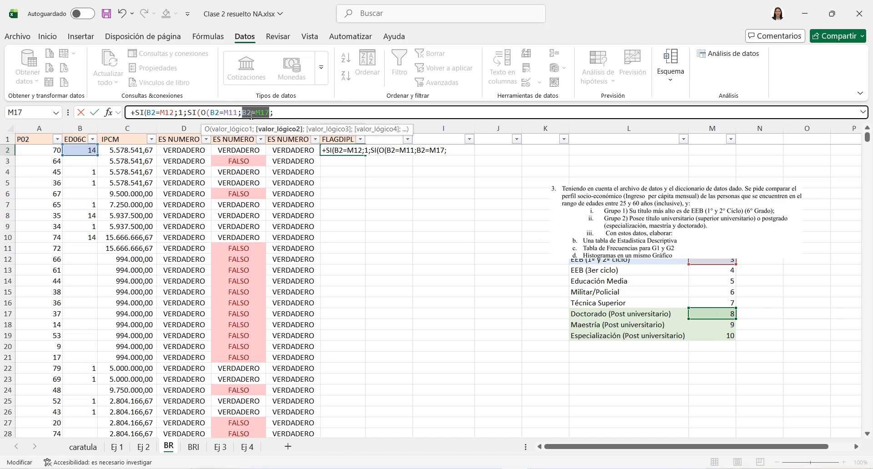
{"action": "key", "text": "ctrl+c"}
{"action": "left_click", "coordinate": [311, 110]}
{"action": "key", "text": "ctrl+v"}
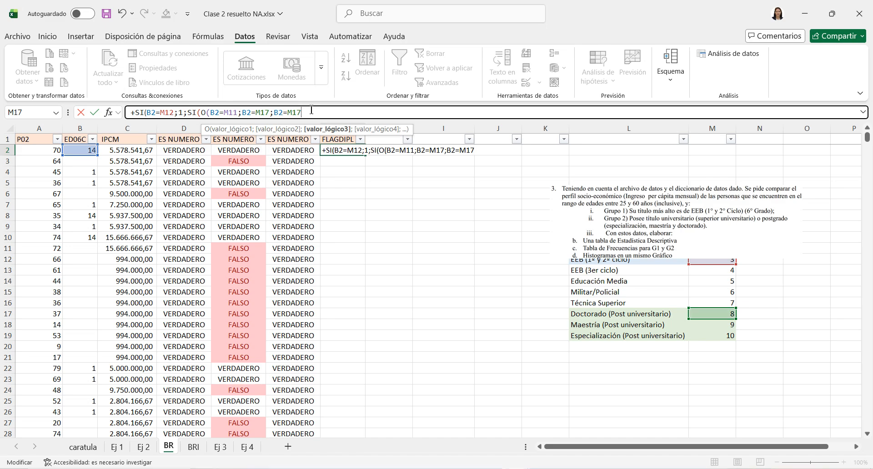
{"action": "key", "text": "BackSpace"}
{"action": "type", "text": "83/4/2026"}
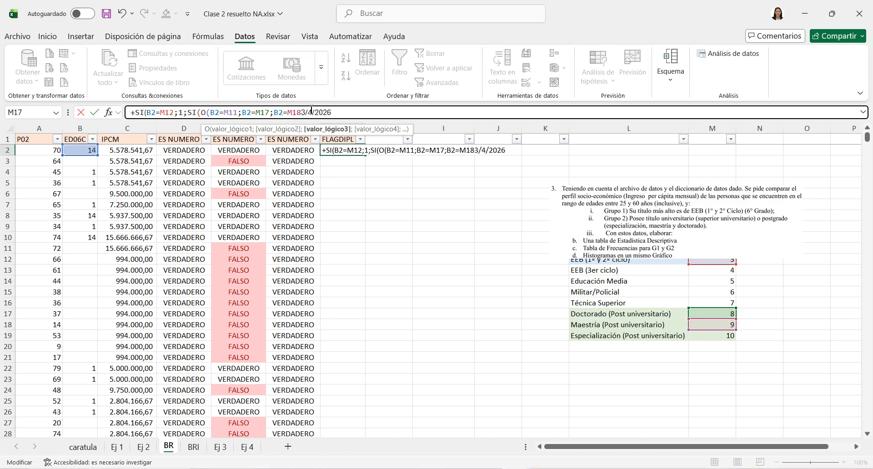
{"action": "key", "text": "BackSpace"}
{"action": "key", "text": "BackSpace"}
{"action": "key", "text": "BackSpace"}
{"action": "type", "text": ";"}
{"action": "type", "text": "B2=M19"}
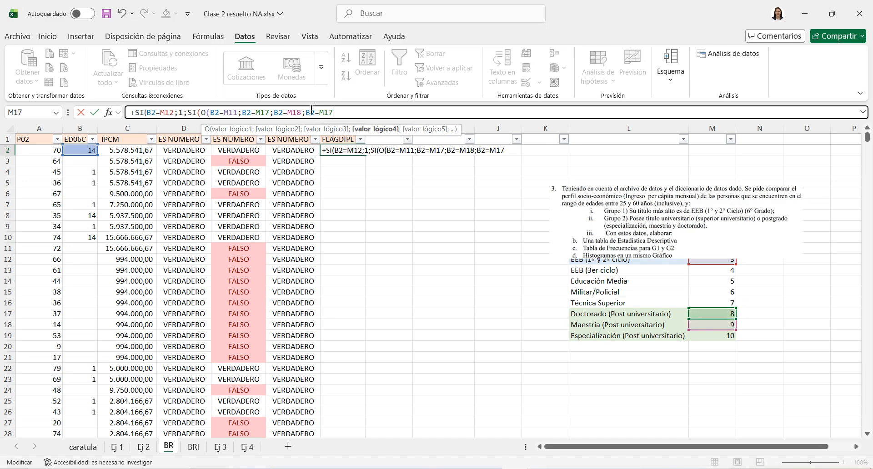
{"action": "type", "text": "="}
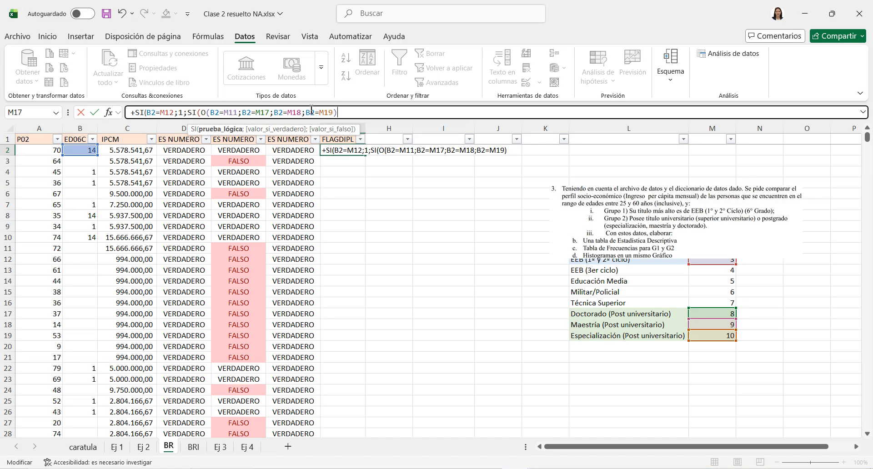
Complete the formula in G2 so the nested SI returns 2 if true and 0 otherwise.
{"action": "type", "text": ";"}
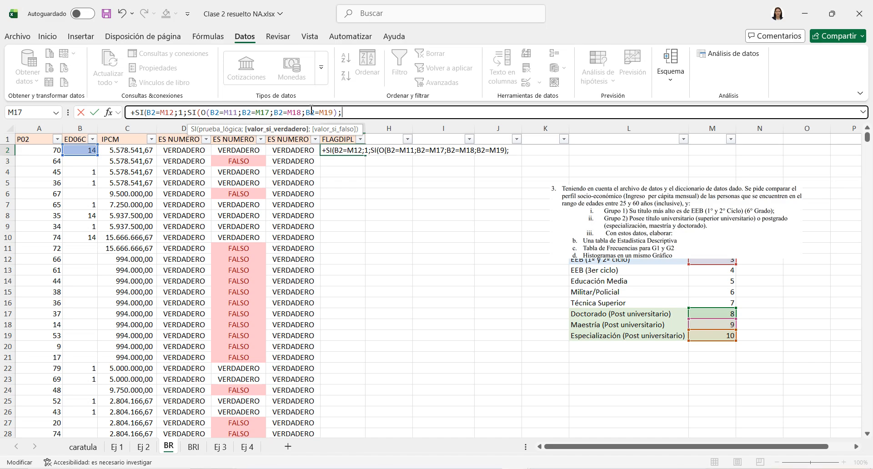
{"action": "type", "text": "2;"}
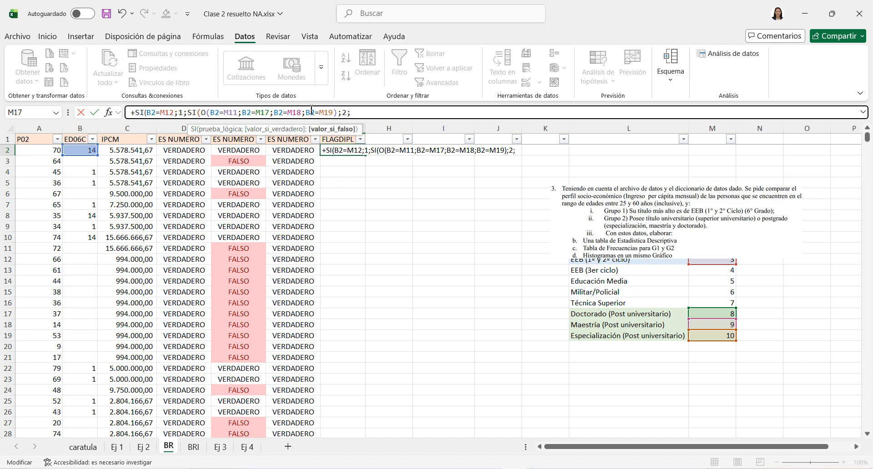
{"action": "type", "text": "0)"}
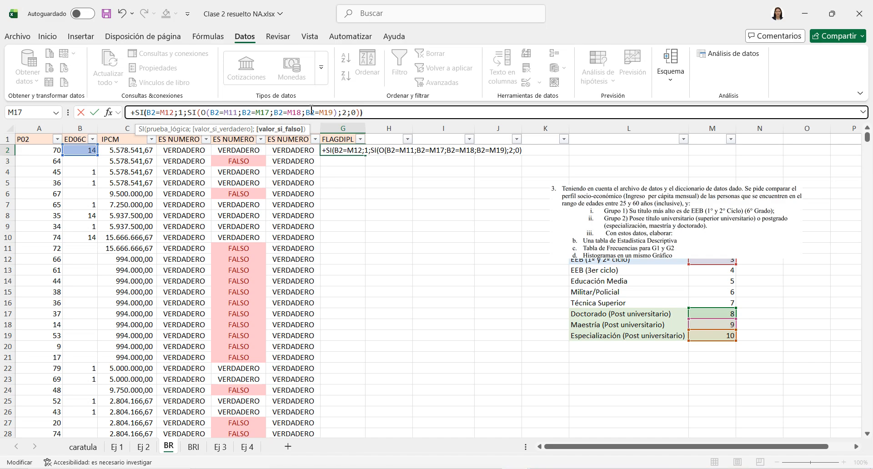
{"action": "key", "text": "Return"}
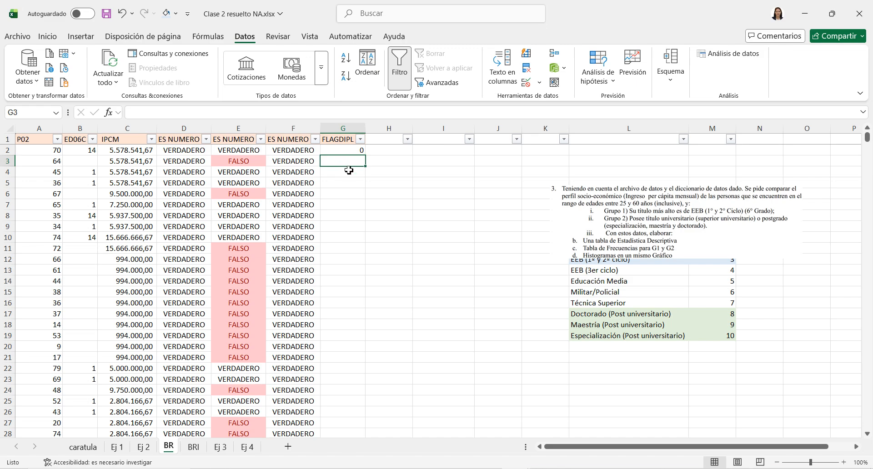
Fill the FLAGDIPL formula from G2 down to G7 and inspect the copied formula in G3.
{"action": "left_click", "coordinate": [349, 149]}
{"action": "left_click_drag", "start_coordinate": [365, 156], "coordinate": [361, 205]}
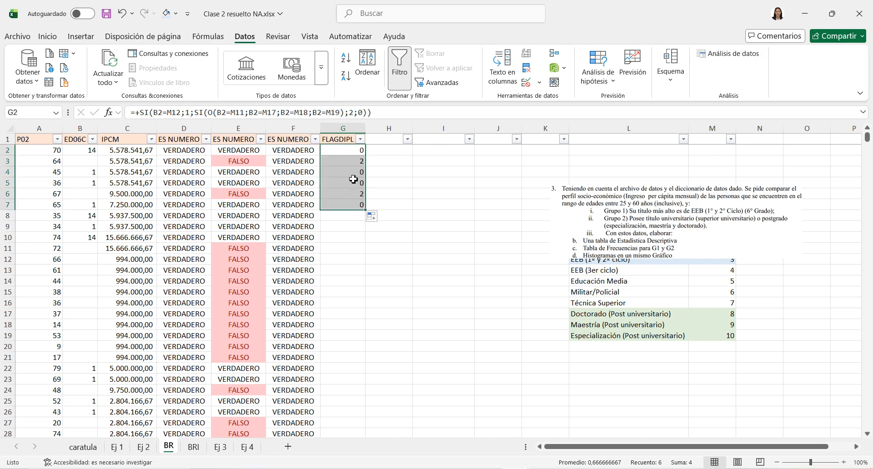
{"action": "left_click", "coordinate": [353, 160]}
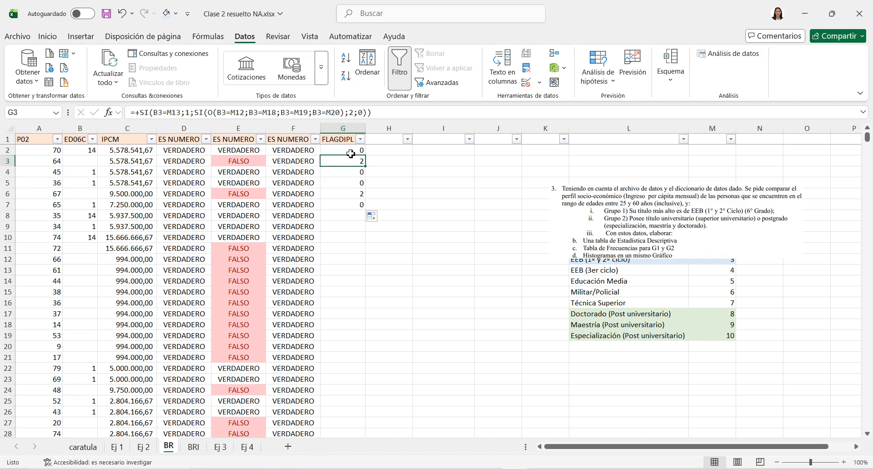
Move the exercise text picture down to about rows 16–22 to uncover the first codes of the education table.
{"action": "left_click", "coordinate": [579, 198]}
{"action": "left_click_drag", "start_coordinate": [580, 198], "coordinate": [578, 312]}
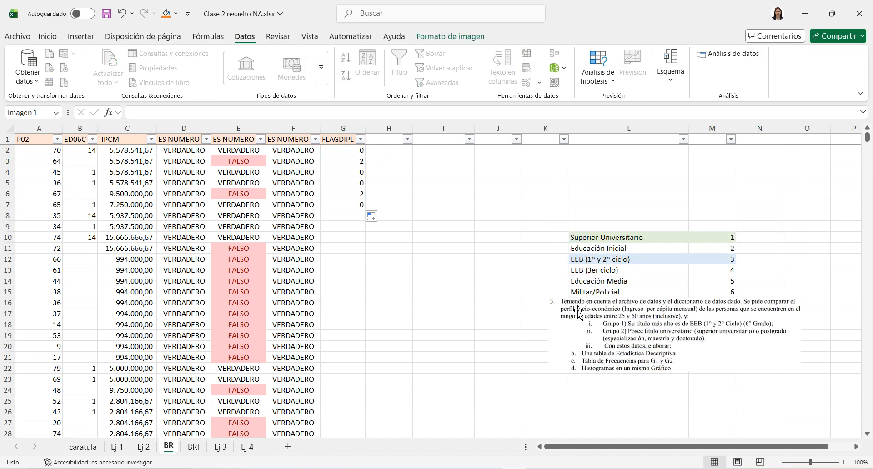
{"action": "left_click", "coordinate": [706, 240]}
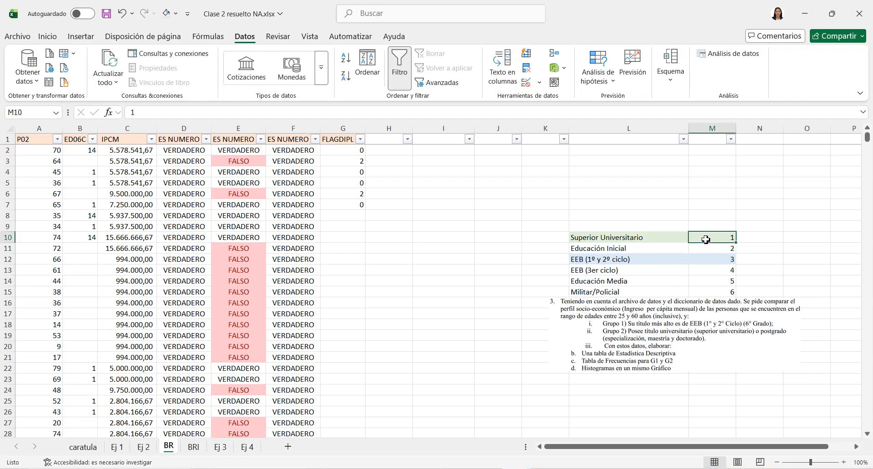
Make the code references in the G2 formula absolute: $M$12, $M$11, $M$17, $M$18 and $M$19.
{"action": "left_click", "coordinate": [354, 151]}
{"action": "left_click", "coordinate": [272, 112]}
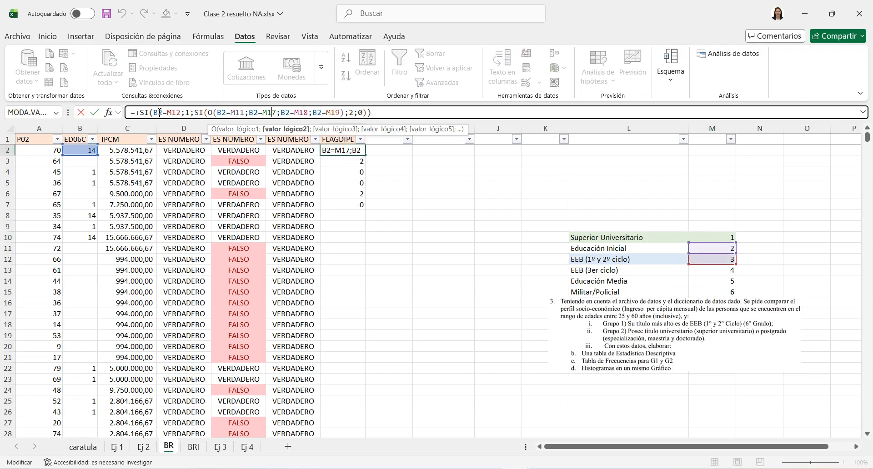
{"action": "left_click", "coordinate": [176, 113]}
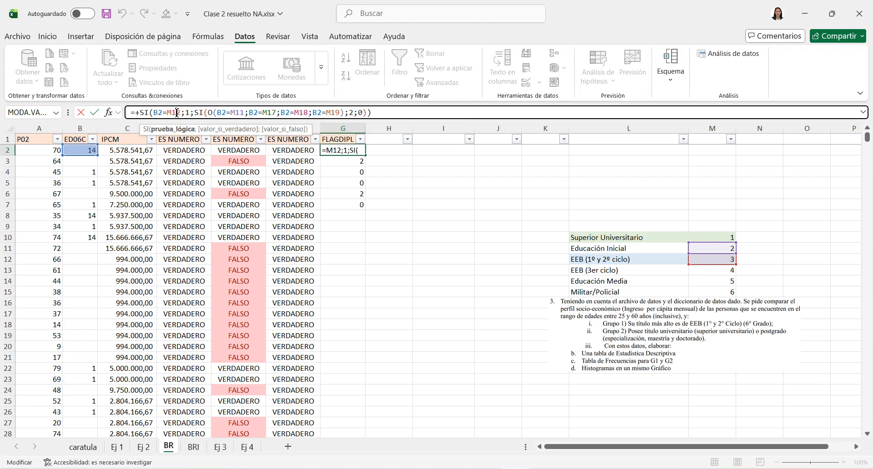
{"action": "key", "text": "F4"}
{"action": "left_click", "coordinate": [251, 112]}
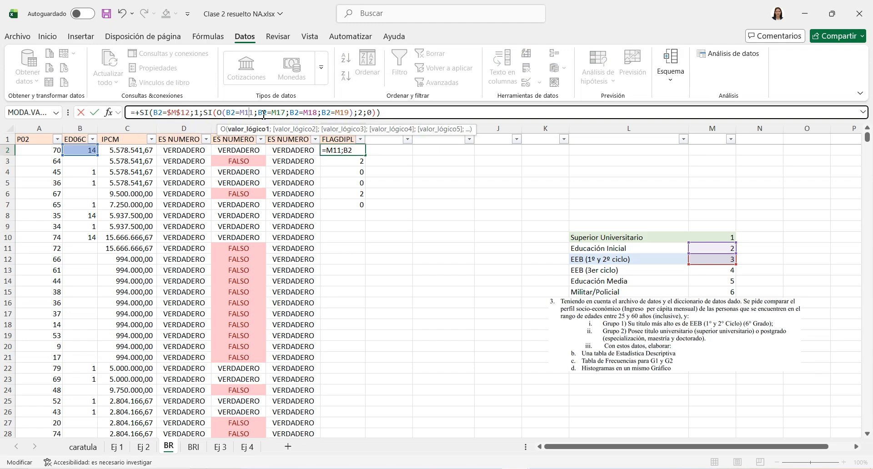
{"action": "key", "text": "F4"}
{"action": "left_click", "coordinate": [283, 114]}
{"action": "key", "text": "F4"}
{"action": "left_click", "coordinate": [329, 114]}
{"action": "key", "text": "F4"}
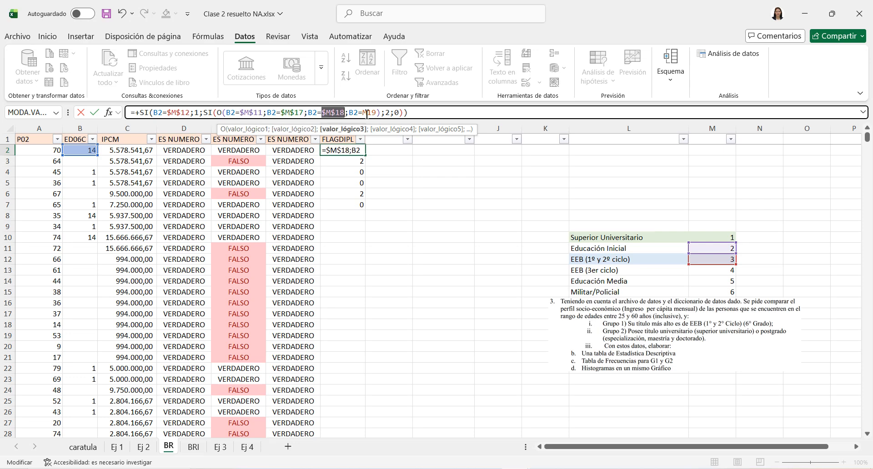
{"action": "left_click", "coordinate": [368, 114]}
{"action": "key", "text": "F4"}
{"action": "key", "text": "Return"}
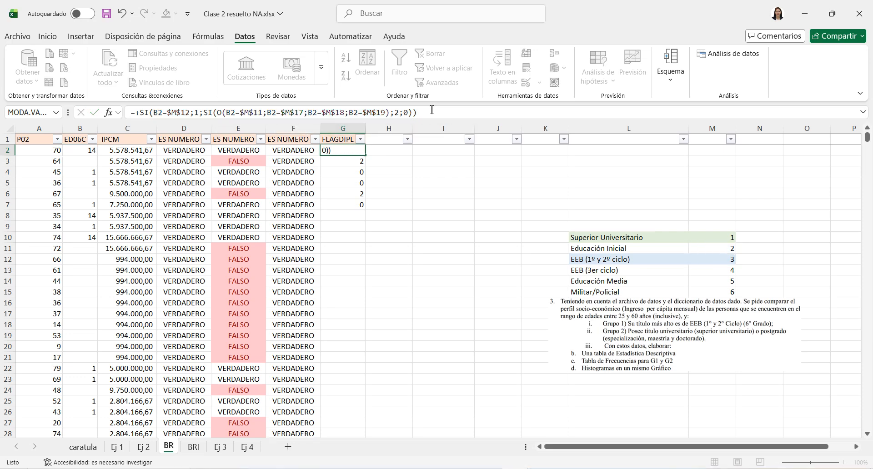
Fill the FLAGDIPL formula with absolute references from G2 down to G8 and check the copy in G6.
{"action": "left_click", "coordinate": [362, 152]}
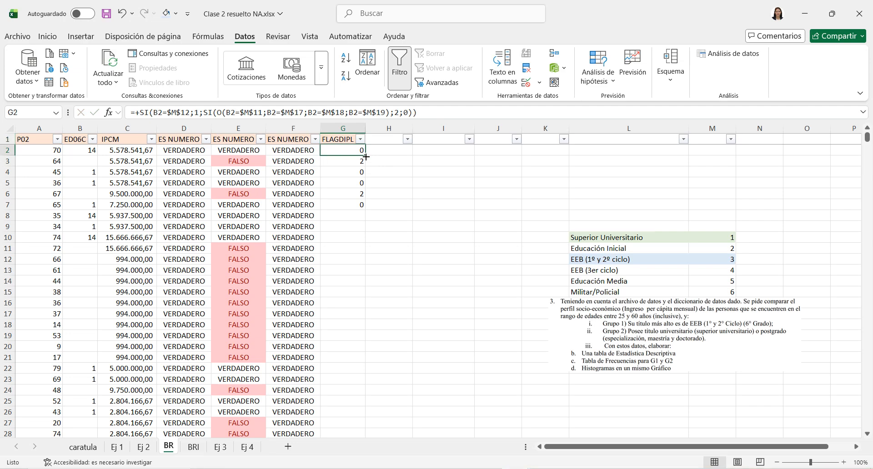
{"action": "left_click_drag", "start_coordinate": [365, 155], "coordinate": [359, 215]}
{"action": "left_click", "coordinate": [349, 192]}
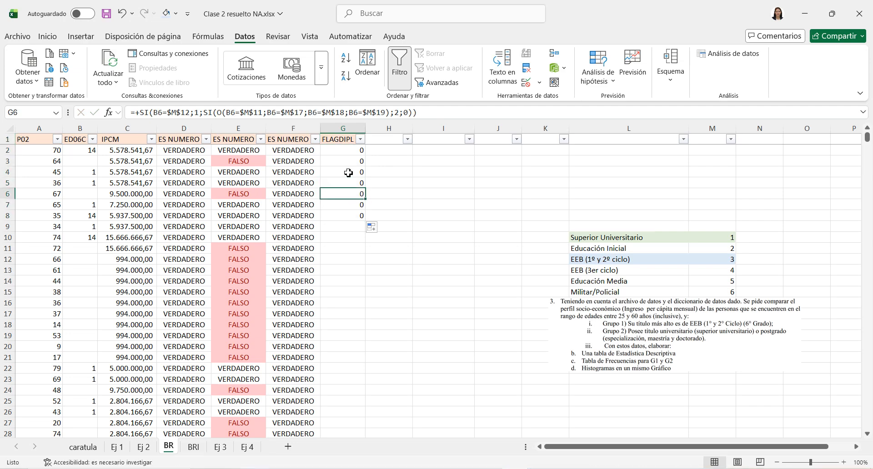
Inspect the cell references of the copied FLAGDIPL formula in G4.
{"action": "left_click", "coordinate": [348, 173]}
{"action": "left_click", "coordinate": [345, 154]}
{"action": "left_click", "coordinate": [342, 171]}
{"action": "double_click", "coordinate": [342, 170]}
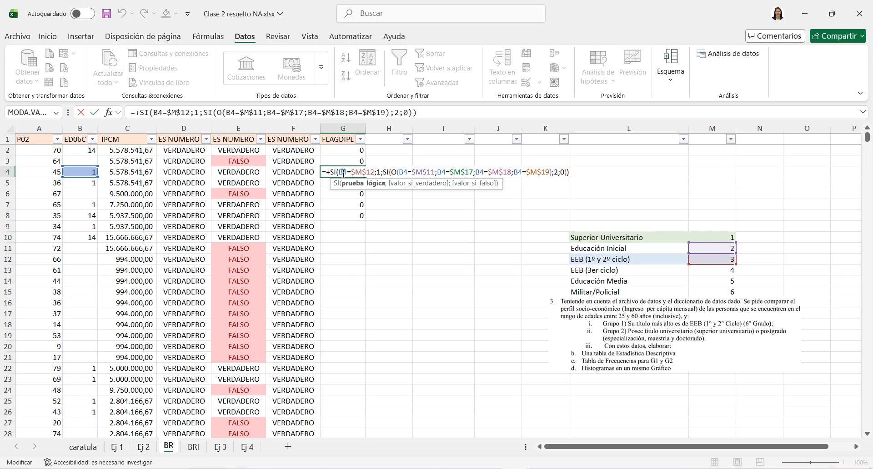
{"action": "key", "text": "Escape"}
Correct the G2 formula so the first condition inside O compares B2 with $M$10, the Superior Universitario code.
{"action": "left_click", "coordinate": [349, 151]}
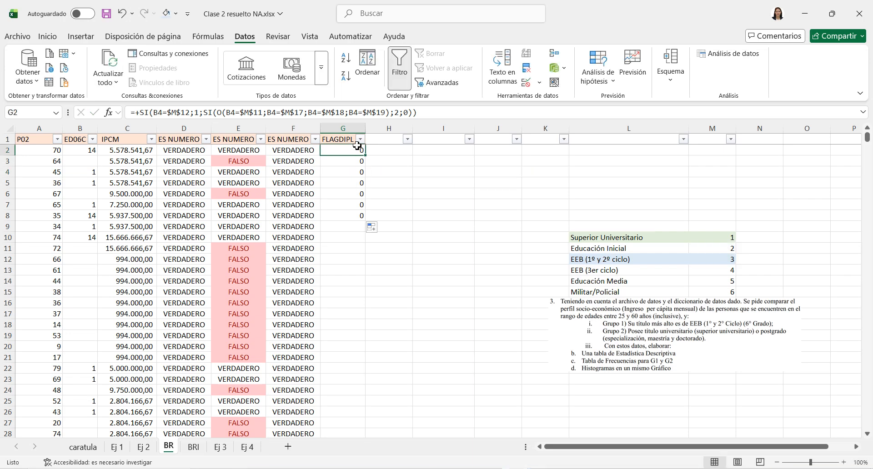
{"action": "left_click", "coordinate": [417, 114]}
{"action": "left_click_drag", "start_coordinate": [704, 248], "coordinate": [703, 237]}
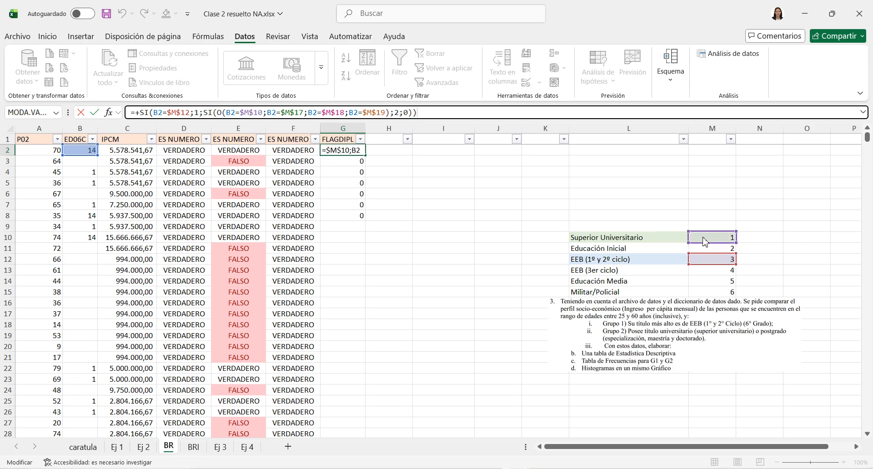
{"action": "left_click", "coordinate": [454, 114]}
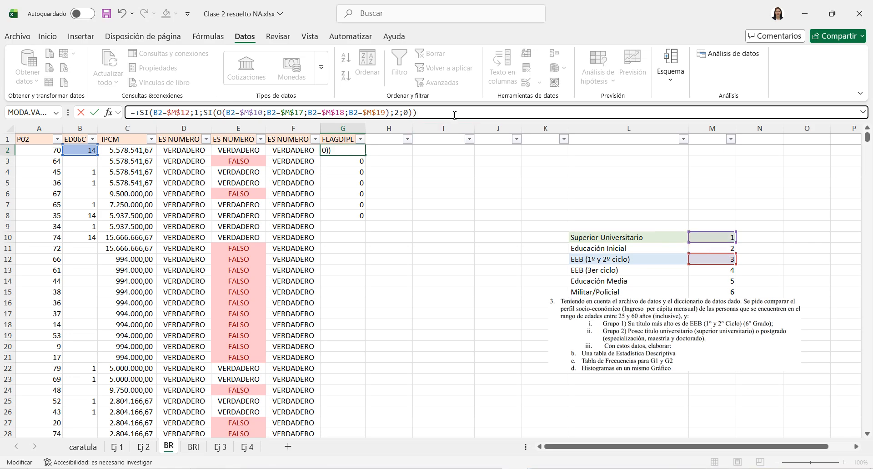
{"action": "key", "text": "Return"}
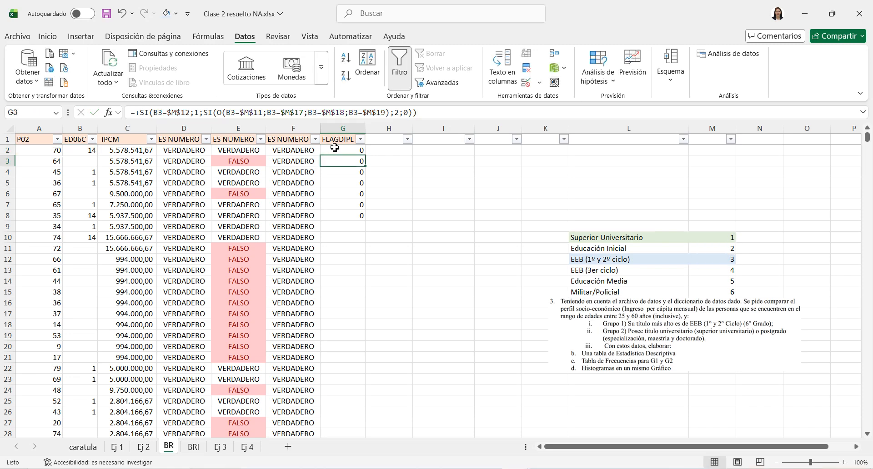
Fill the corrected FLAGDIPL formula from G2 down to G8 and check the copies in G4, G5 and G7.
{"action": "left_click", "coordinate": [335, 149]}
{"action": "left_click_drag", "start_coordinate": [365, 155], "coordinate": [357, 209]}
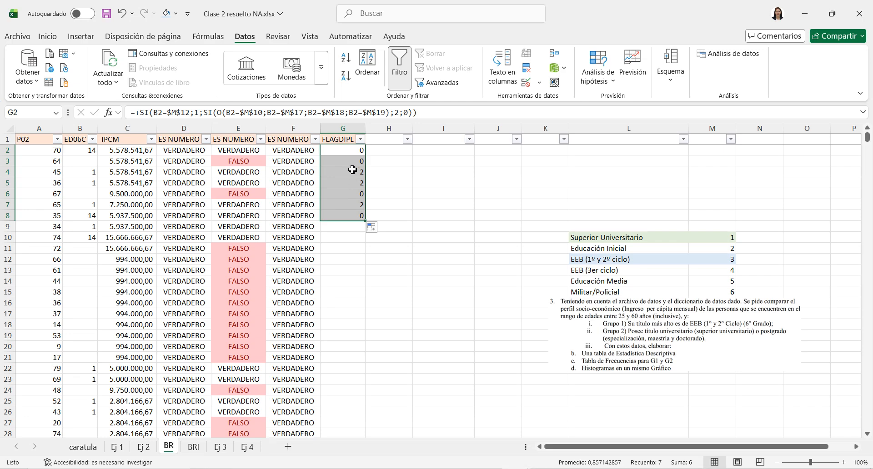
{"action": "left_click", "coordinate": [333, 175]}
{"action": "left_click", "coordinate": [332, 186]}
{"action": "left_click", "coordinate": [341, 204]}
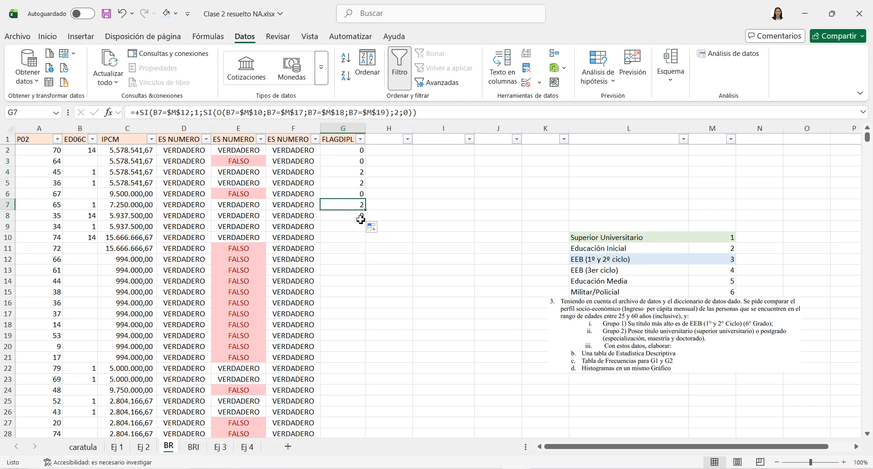
Fill the FLAGDIPL formula from G2:G8 down to the last data row of the column.
{"action": "left_click_drag", "start_coordinate": [359, 151], "coordinate": [358, 215]}
{"action": "double_click", "coordinate": [365, 221]}
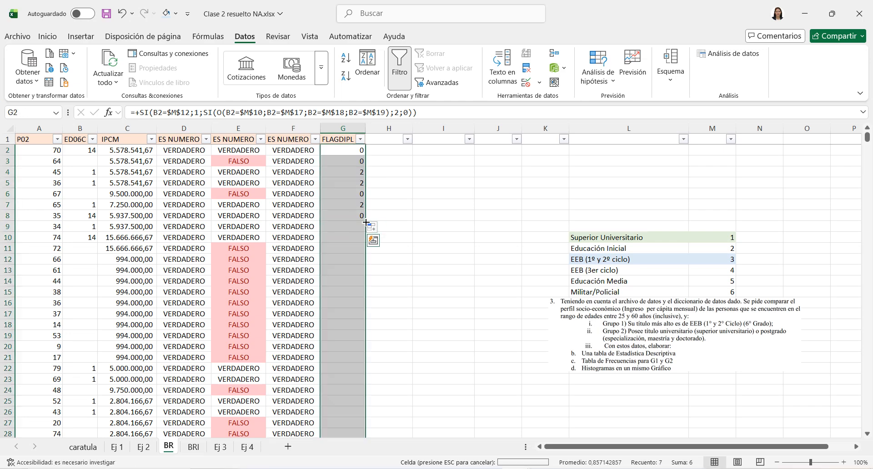
{"action": "left_click", "coordinate": [354, 193]}
Filter FLAGDIPL to the value 1 and check which ED06C codes it contains.
{"action": "left_click", "coordinate": [360, 139]}
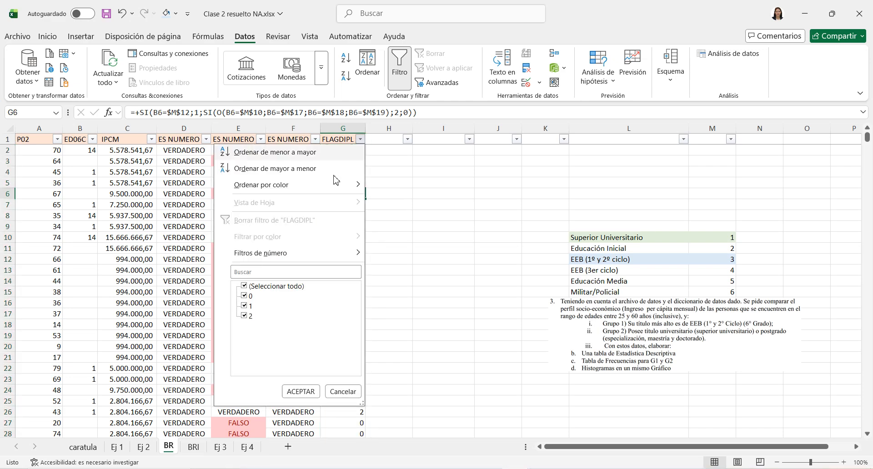
{"action": "left_click", "coordinate": [264, 287]}
{"action": "left_click", "coordinate": [249, 306]}
{"action": "left_click", "coordinate": [300, 392]}
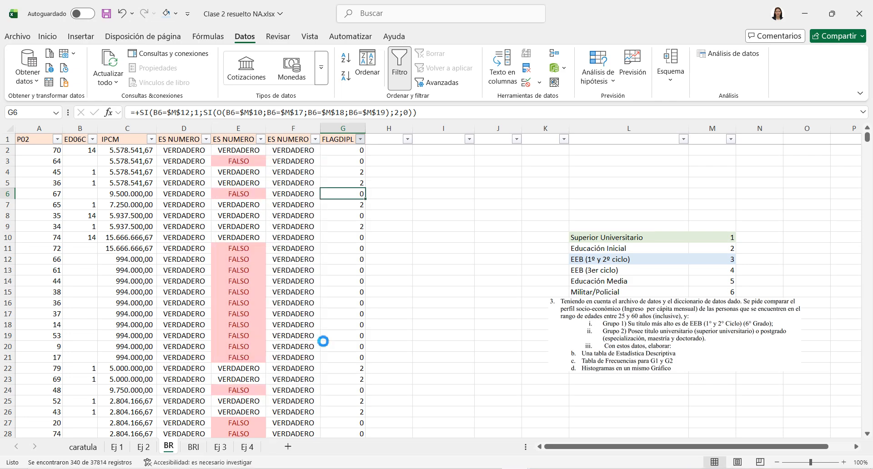
{"action": "left_click", "coordinate": [97, 140]}
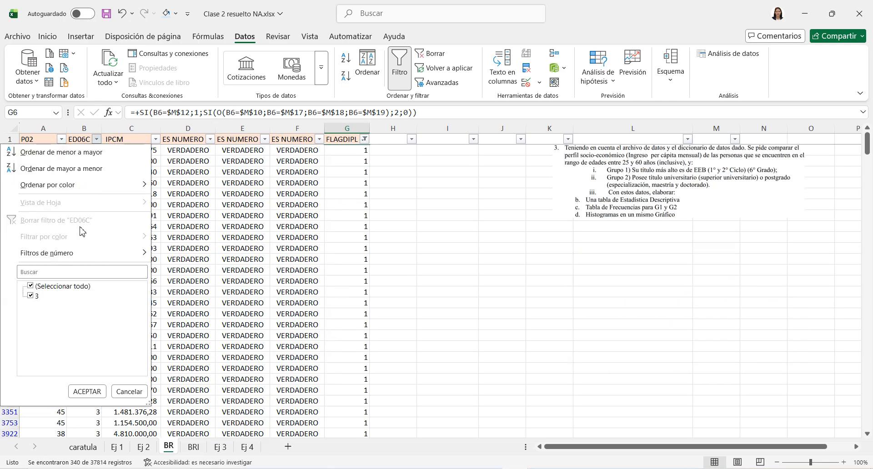
{"action": "left_click", "coordinate": [130, 391]}
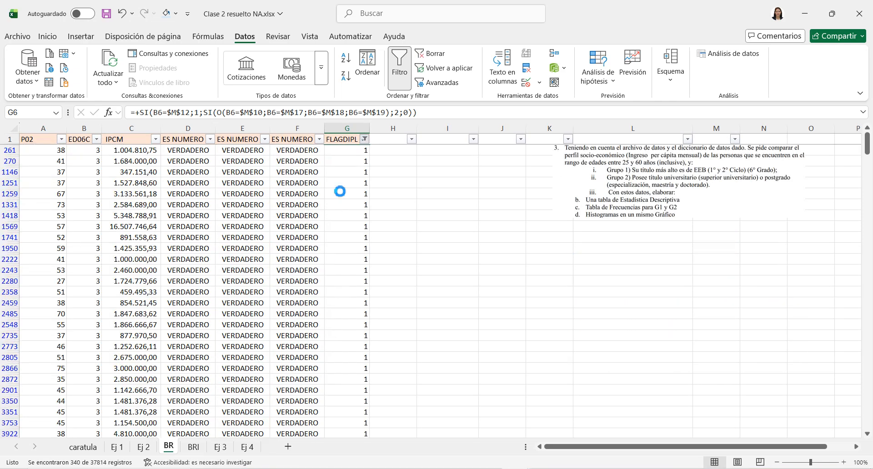
Filter FLAGDIPL to the value 2 only and check which ED06C codes it contains.
{"action": "left_click", "coordinate": [364, 139]}
{"action": "left_click", "coordinate": [249, 306]}
{"action": "left_click", "coordinate": [248, 316]}
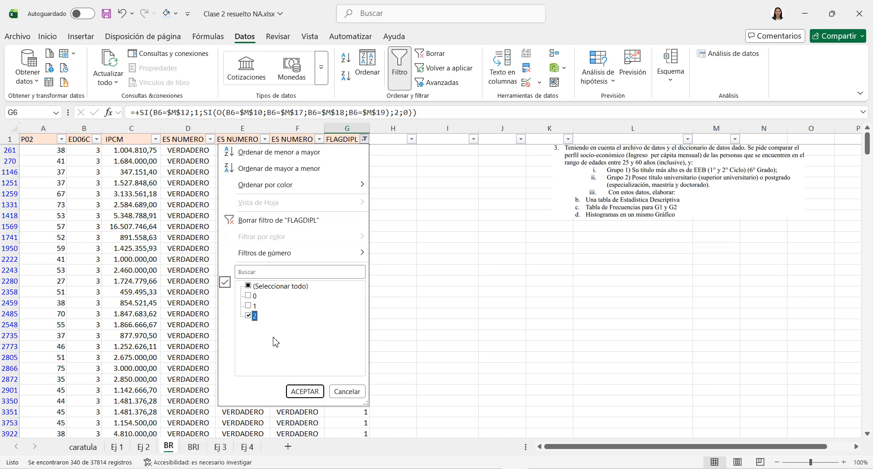
{"action": "left_click", "coordinate": [305, 391]}
{"action": "left_click", "coordinate": [165, 193]}
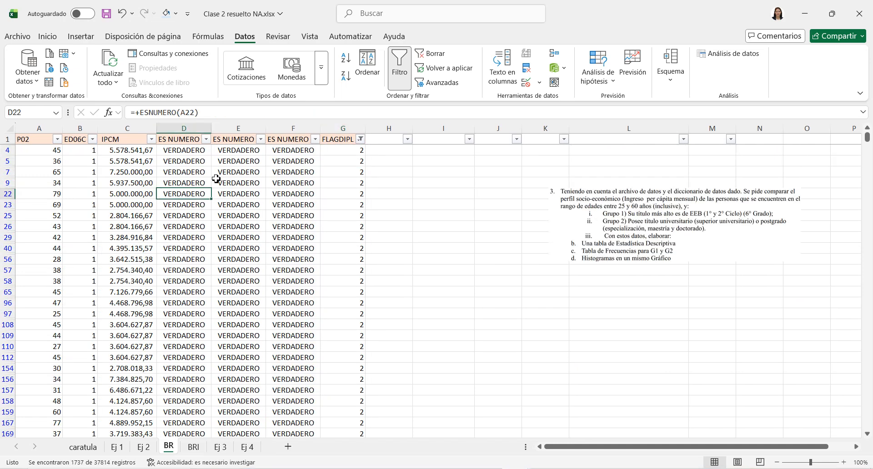
{"action": "left_click", "coordinate": [93, 139]}
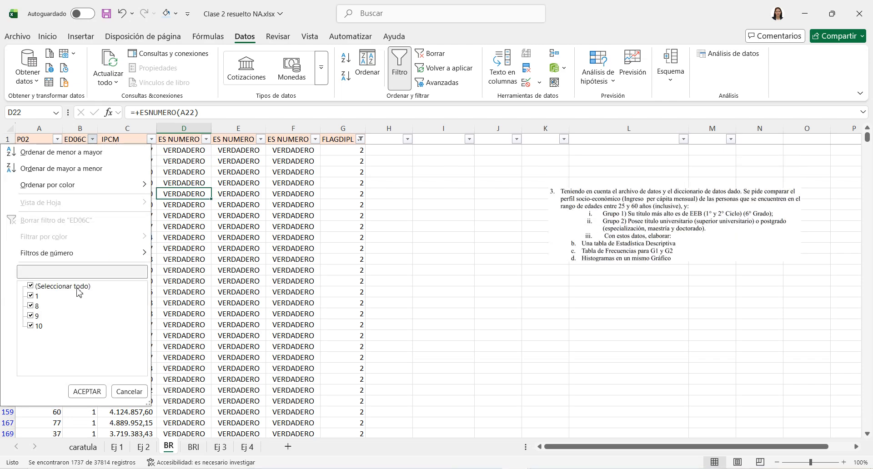
{"action": "left_click", "coordinate": [86, 392]}
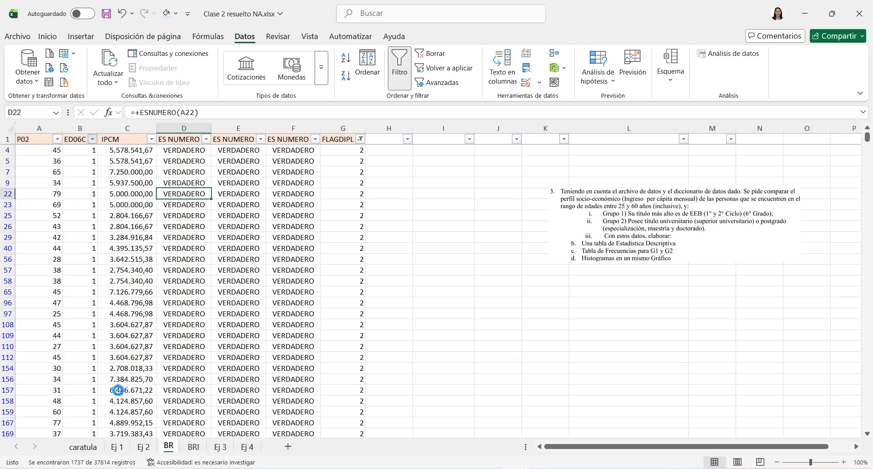
Filter FLAGDIPL to the value 0 only and check which ED06C codes it contains.
{"action": "left_click", "coordinate": [361, 139]}
{"action": "left_click", "coordinate": [244, 316]}
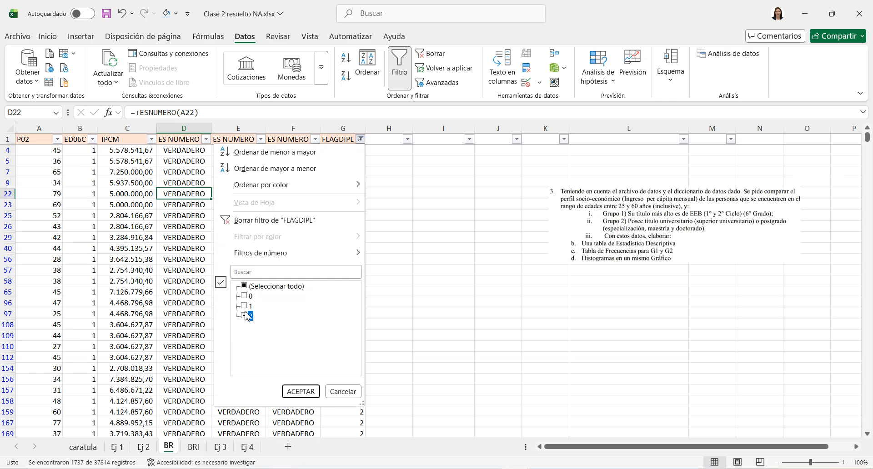
{"action": "left_click", "coordinate": [244, 296]}
{"action": "left_click", "coordinate": [299, 391]}
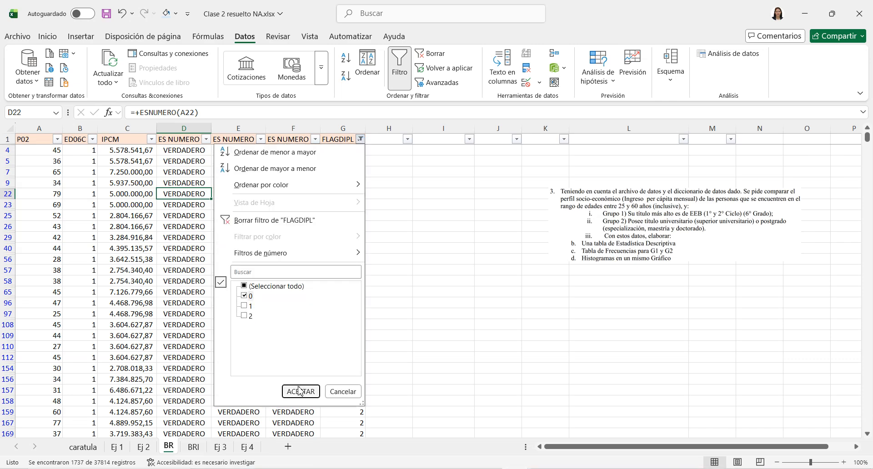
{"action": "left_click", "coordinate": [92, 139]}
{"action": "scroll", "coordinate": [49, 319], "scroll_direction": "down", "scroll_amount": 2}
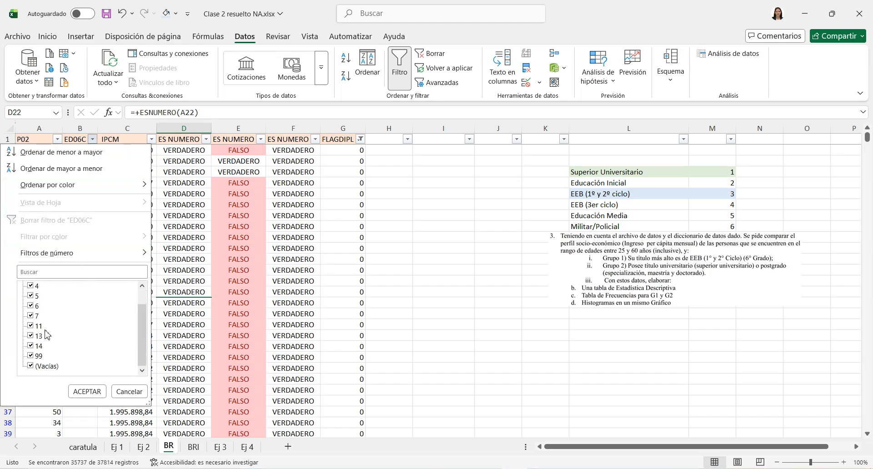
{"action": "left_click", "coordinate": [129, 392]}
Show all rows again by selecting every value in the FLAGDIPL filter.
{"action": "left_click", "coordinate": [360, 139]}
{"action": "left_click", "coordinate": [259, 288]}
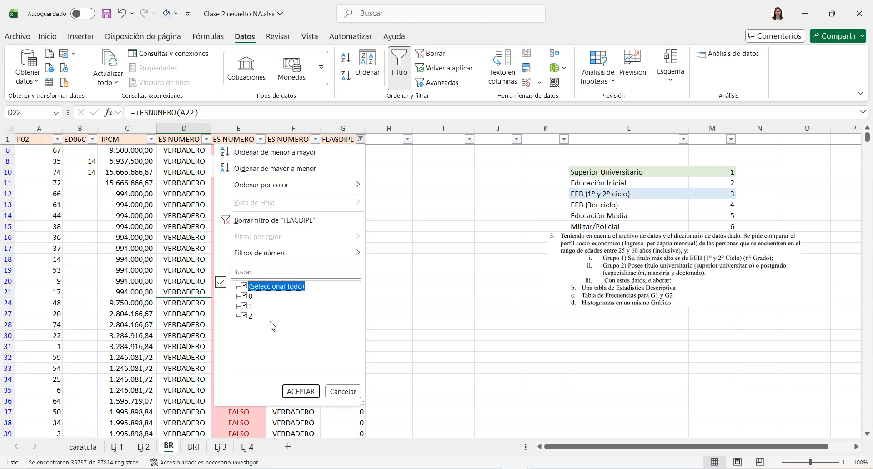
{"action": "left_click", "coordinate": [297, 391]}
Add a conditional format to the whole FLAGDIPL column giving cells equal to 1 a custom light blue fill.
{"action": "left_click", "coordinate": [341, 139]}
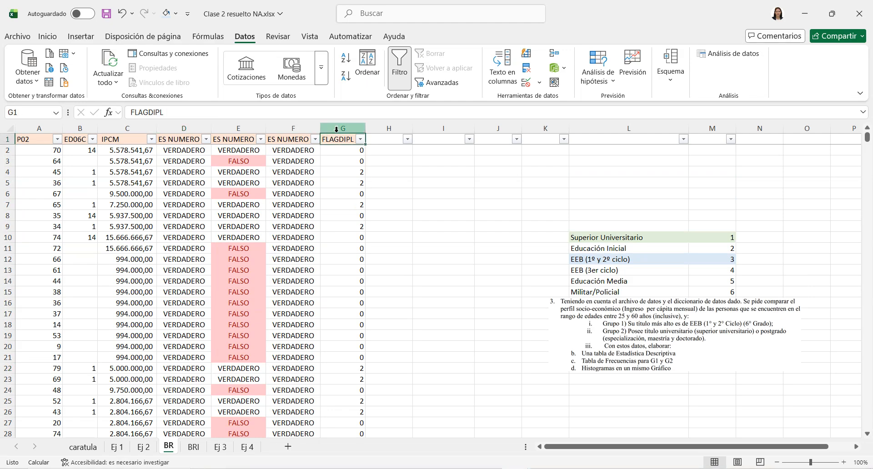
{"action": "left_click", "coordinate": [342, 128]}
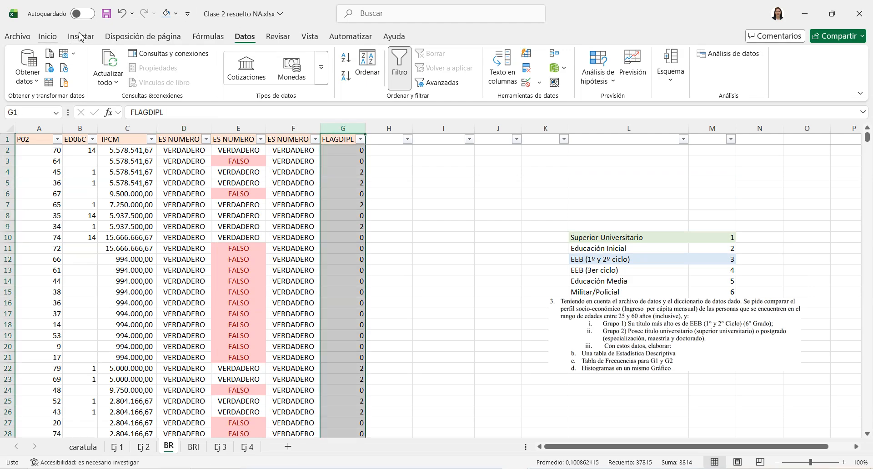
{"action": "left_click", "coordinate": [53, 37]}
{"action": "left_click", "coordinate": [452, 54]}
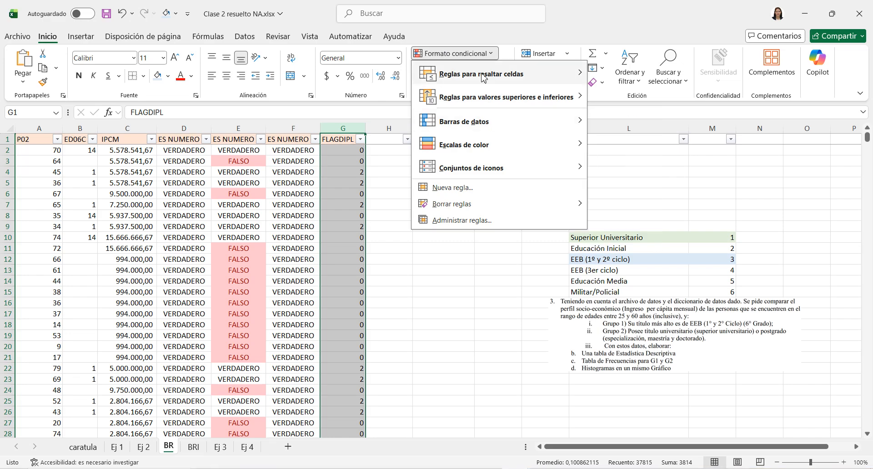
{"action": "mouse_move", "coordinate": [564, 74]}
{"action": "left_click", "coordinate": [608, 147]}
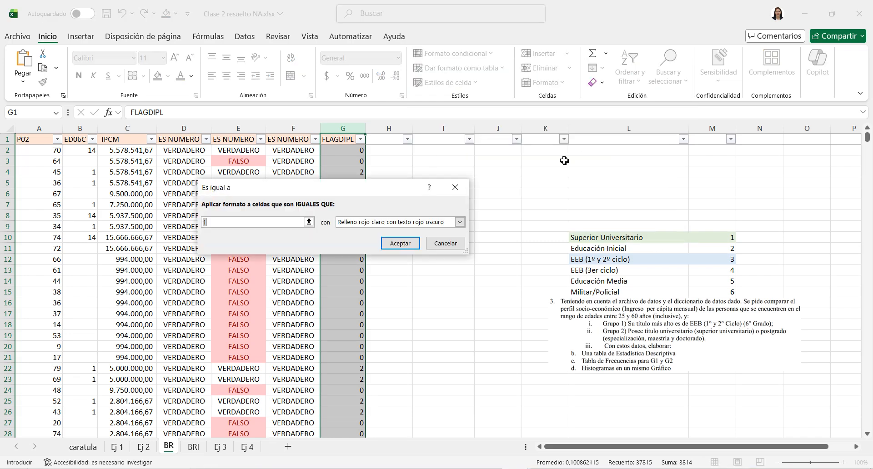
{"action": "left_click", "coordinate": [385, 223]}
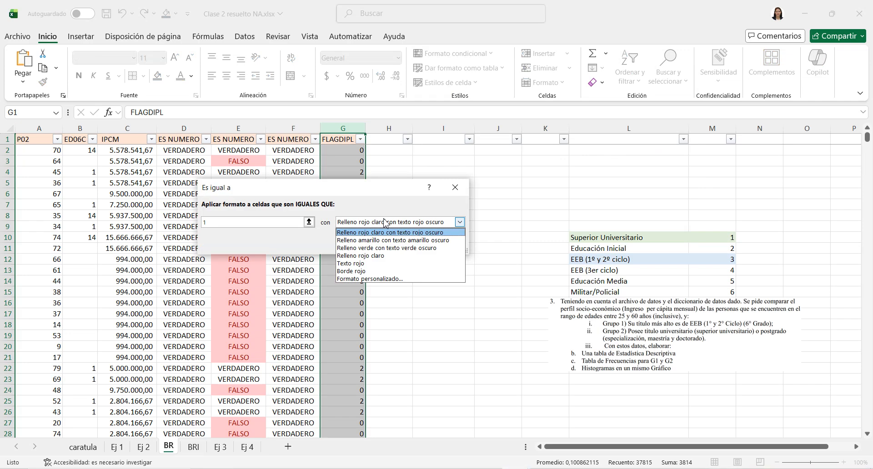
{"action": "left_click", "coordinate": [389, 278]}
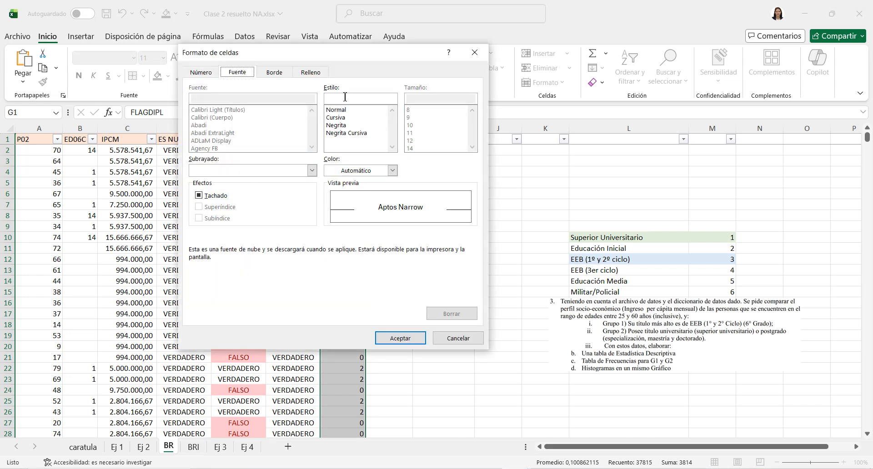
{"action": "left_click", "coordinate": [307, 74]}
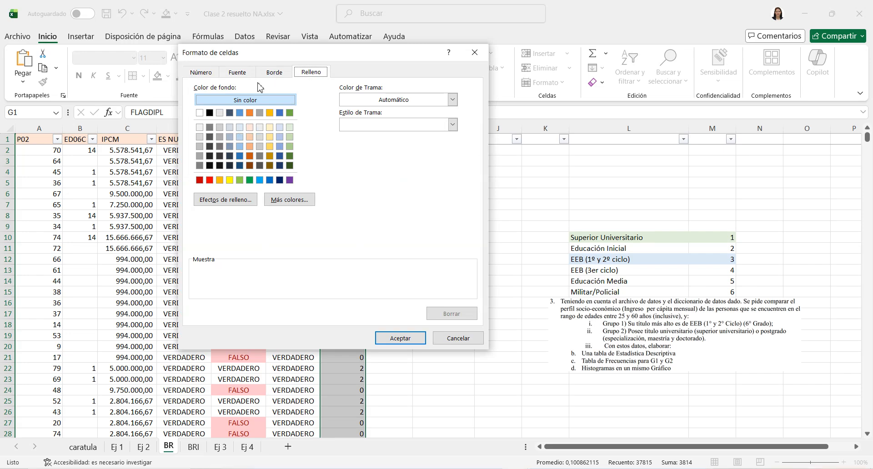
{"action": "left_click", "coordinate": [239, 126]}
{"action": "left_click", "coordinate": [412, 340]}
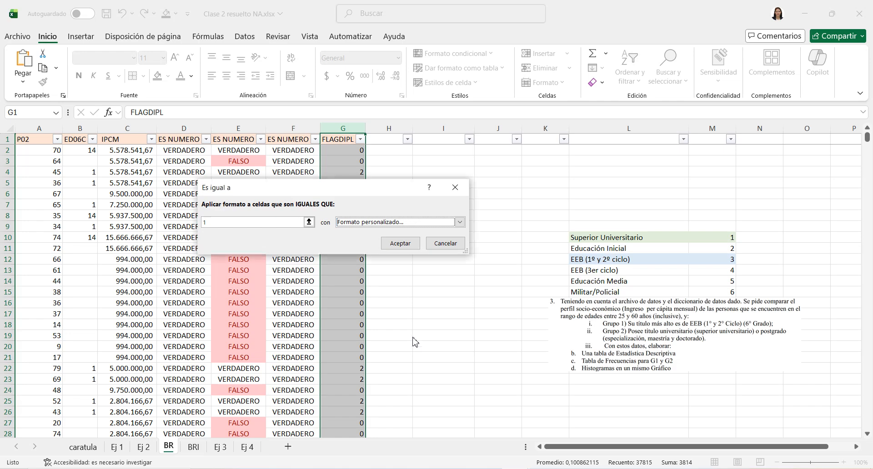
{"action": "left_click", "coordinate": [399, 243]}
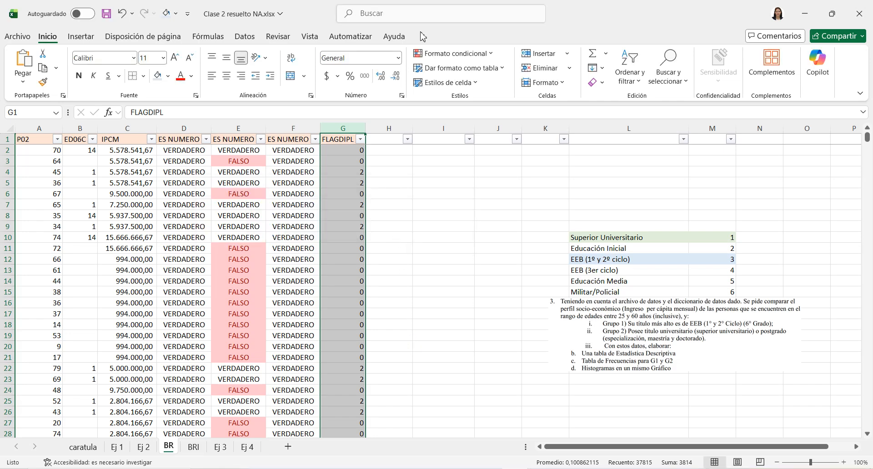
Add a conditional format to the FLAGDIPL column giving cells equal to 2 a green fill with dark green text.
{"action": "left_click", "coordinate": [452, 53]}
{"action": "mouse_move", "coordinate": [440, 81]}
{"action": "left_click", "coordinate": [618, 145]}
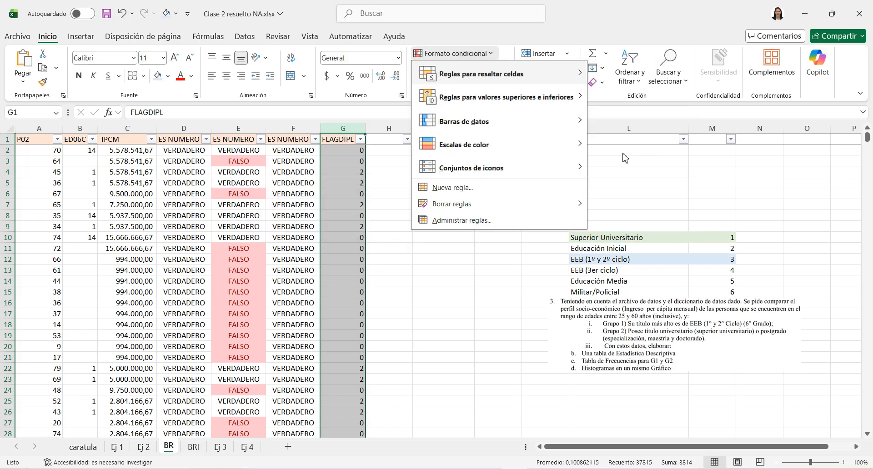
{"action": "type", "text": "2"}
{"action": "left_click", "coordinate": [459, 222]}
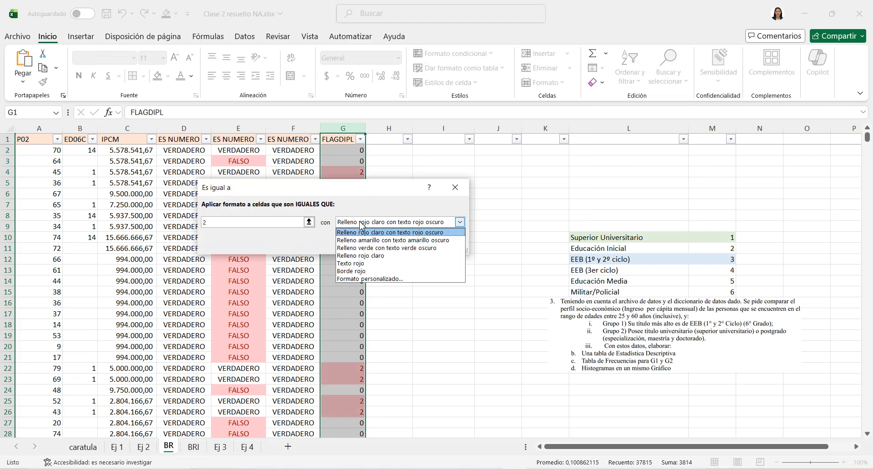
{"action": "left_click", "coordinate": [372, 248]}
{"action": "left_click", "coordinate": [397, 244]}
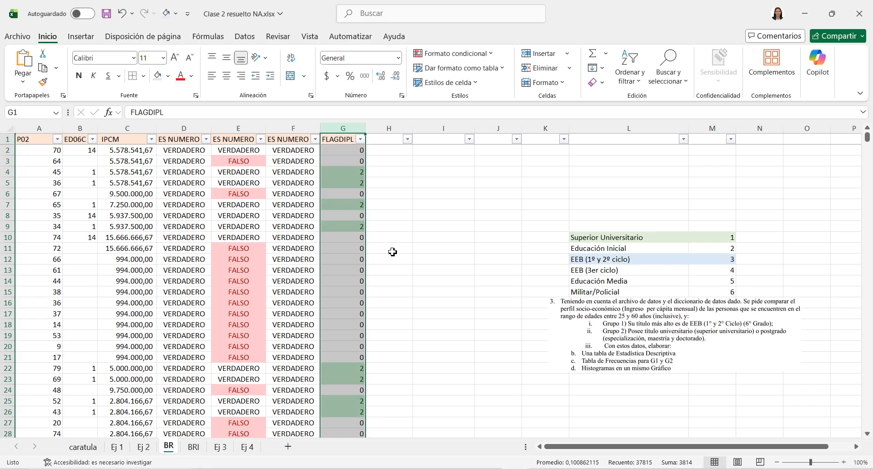
Filter FLAGDIPL by the light blue cell colour to check its rows, and restore all rows by selecting every value.
{"action": "left_click", "coordinate": [390, 249]}
{"action": "left_click", "coordinate": [360, 139]}
{"action": "mouse_move", "coordinate": [308, 239]}
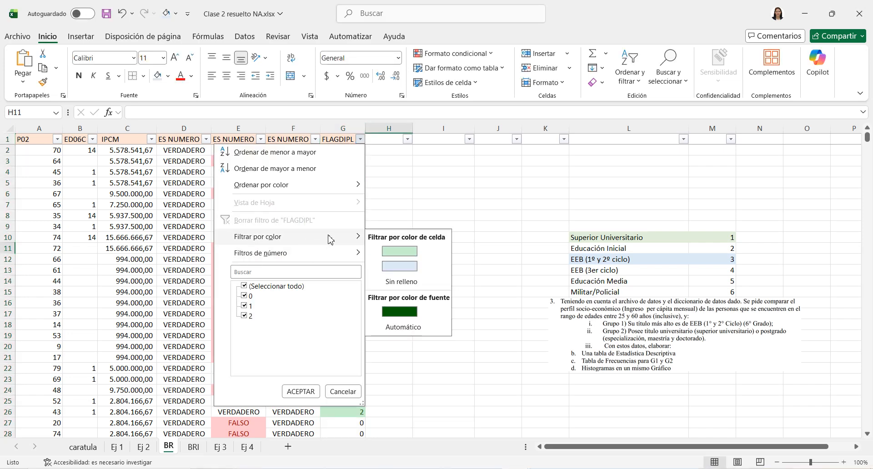
{"action": "left_click", "coordinate": [390, 260]}
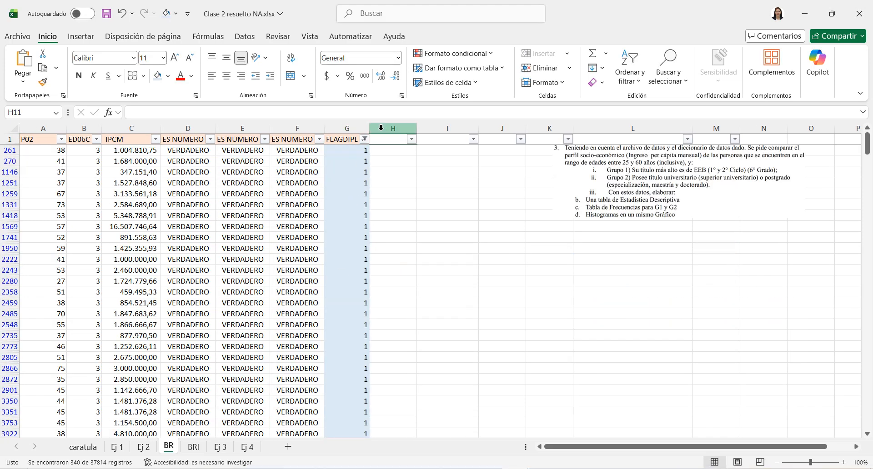
{"action": "left_click", "coordinate": [364, 139]}
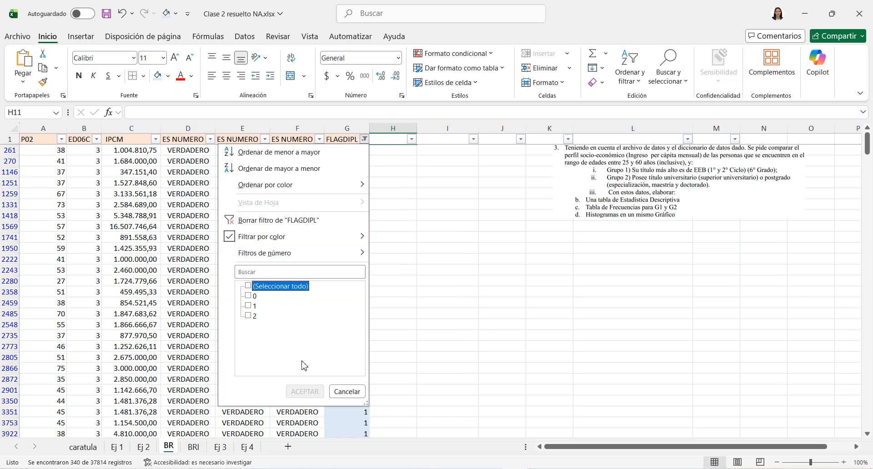
{"action": "left_click", "coordinate": [255, 287]}
{"action": "left_click", "coordinate": [297, 390]}
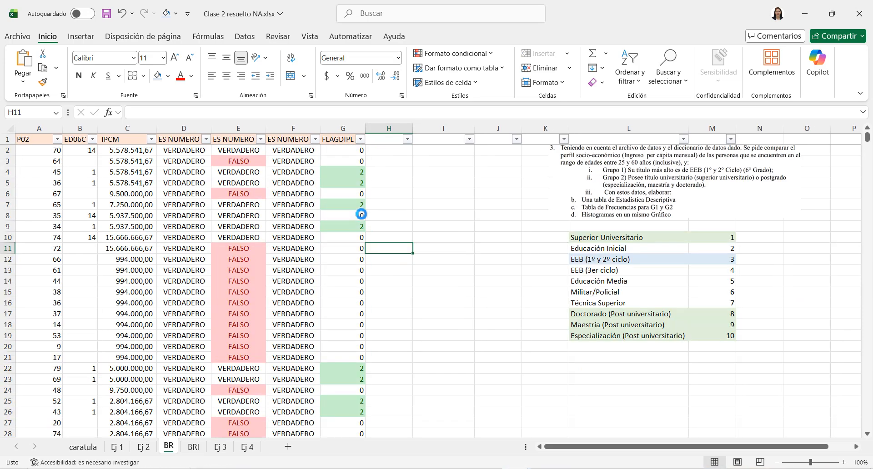
Move the exercise statement picture in BR below the education code table so that all ten codes are uncovered.
{"action": "left_click", "coordinate": [361, 214]}
{"action": "left_click_drag", "start_coordinate": [359, 172], "coordinate": [362, 262]}
{"action": "left_click", "coordinate": [358, 313]}
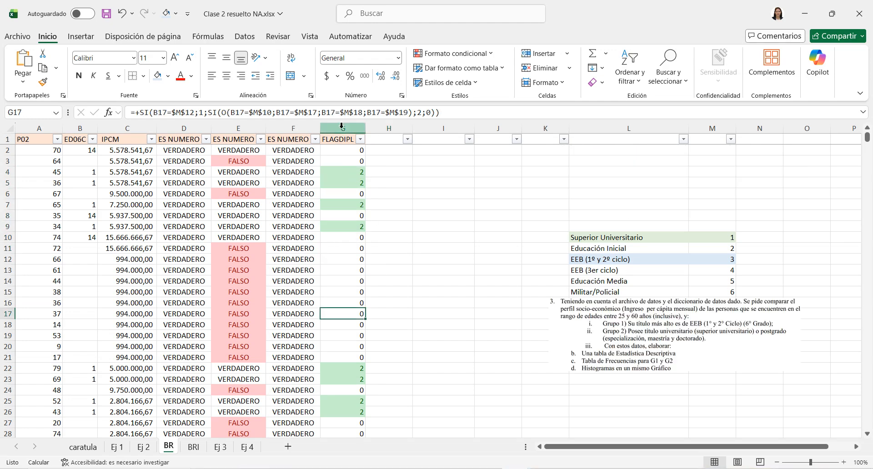
{"action": "left_click_drag", "start_coordinate": [657, 314], "coordinate": [661, 373]}
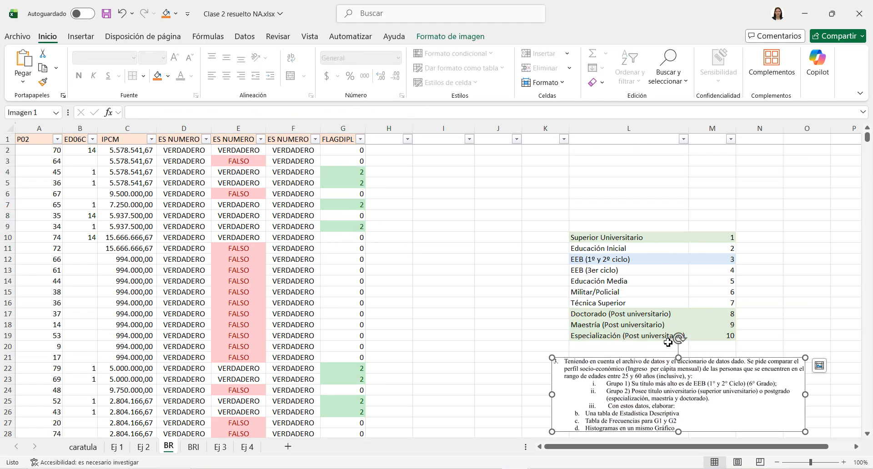
{"action": "left_click", "coordinate": [358, 172]}
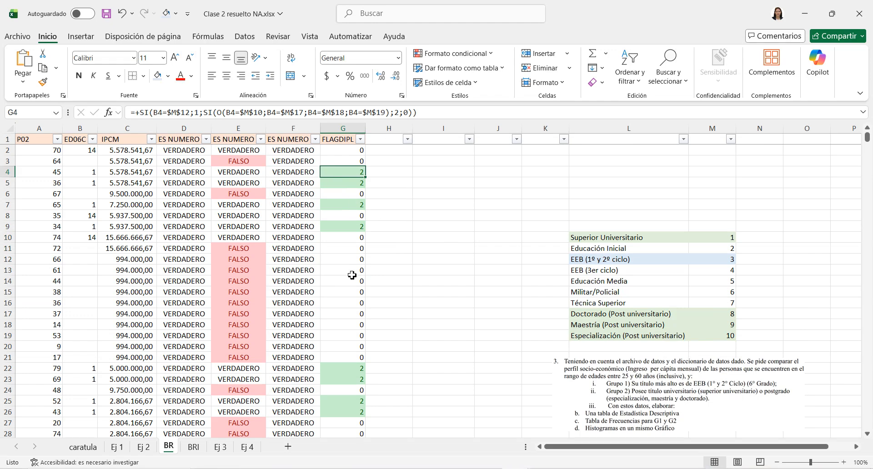
{"action": "left_click", "coordinate": [360, 139]}
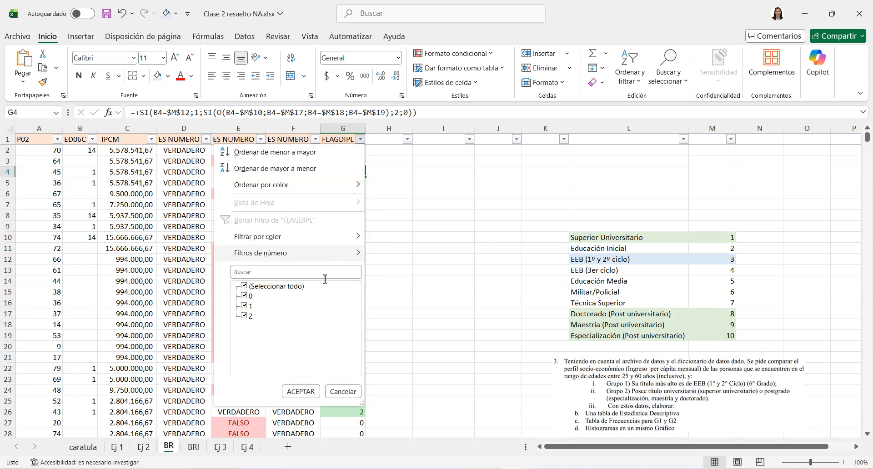
{"action": "left_click", "coordinate": [342, 392]}
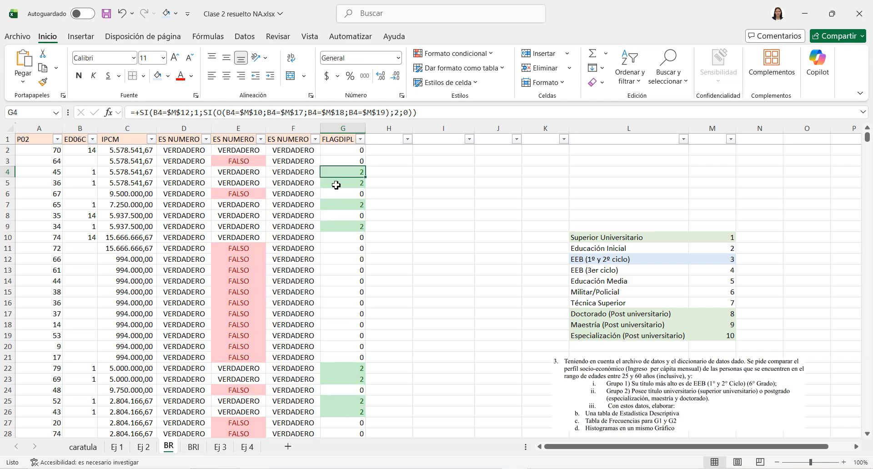
{"action": "left_click", "coordinate": [341, 128]}
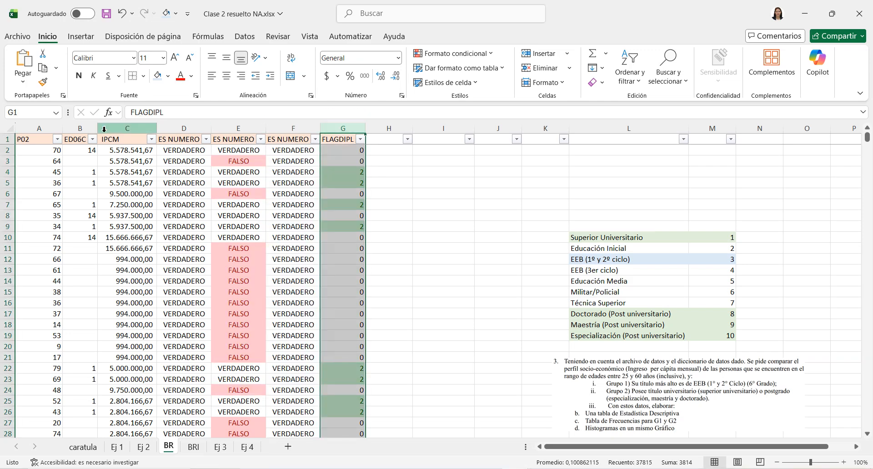
{"action": "left_click", "coordinate": [185, 447]}
{"action": "left_click", "coordinate": [168, 446]}
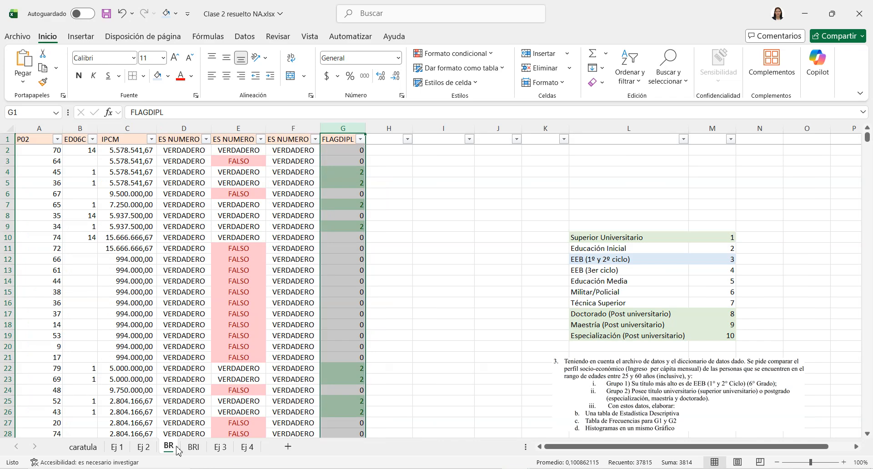
{"action": "left_click", "coordinate": [193, 447]}
{"action": "left_click", "coordinate": [146, 250]}
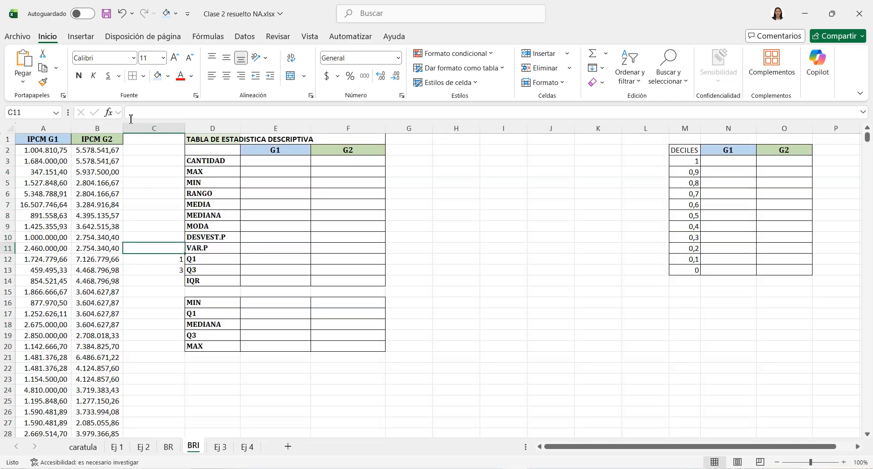
Return to the BR sheet and save the workbook.
{"action": "left_click", "coordinate": [170, 447]}
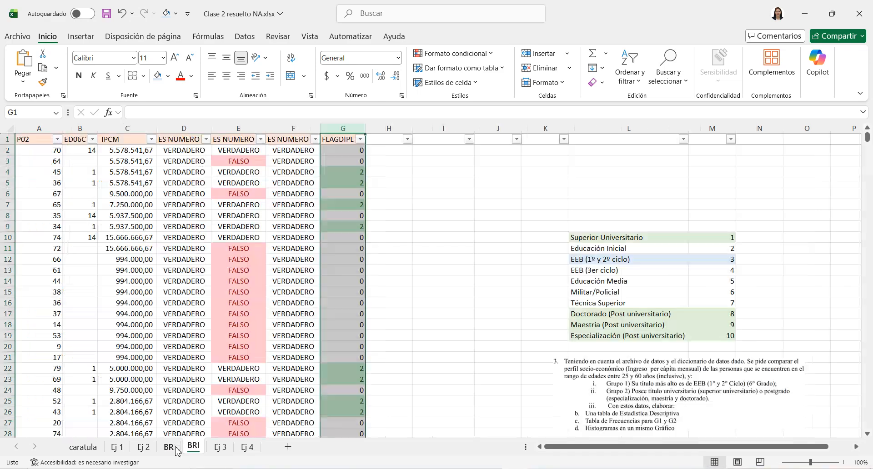
{"action": "left_click", "coordinate": [238, 357]}
{"action": "left_click", "coordinate": [106, 14]}
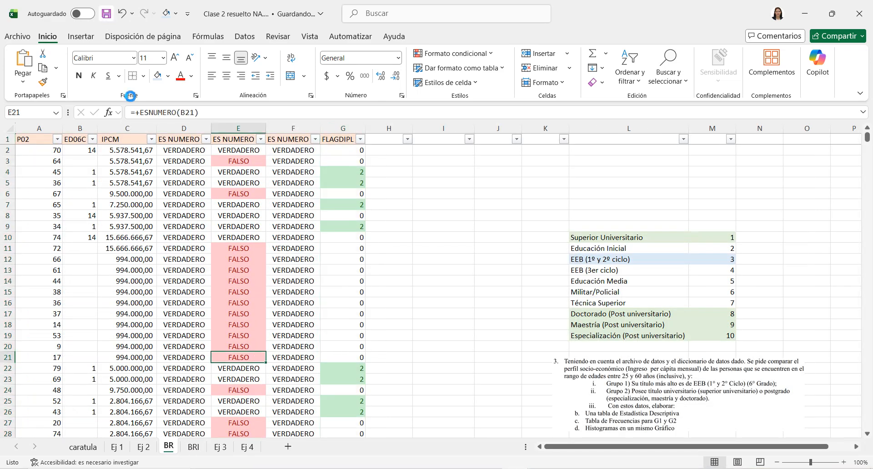
Copy the exercise statement picture from Ej 3 into BRI and place it between the descriptive statistics and deciles tables.
{"action": "left_click", "coordinate": [193, 448]}
{"action": "left_click", "coordinate": [218, 448]}
{"action": "left_click", "coordinate": [200, 451]}
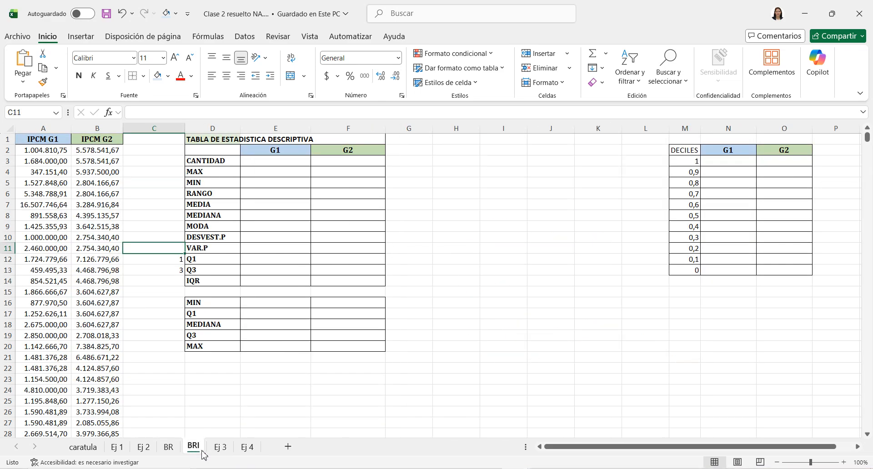
{"action": "left_click", "coordinate": [211, 453]}
{"action": "left_click", "coordinate": [460, 186]}
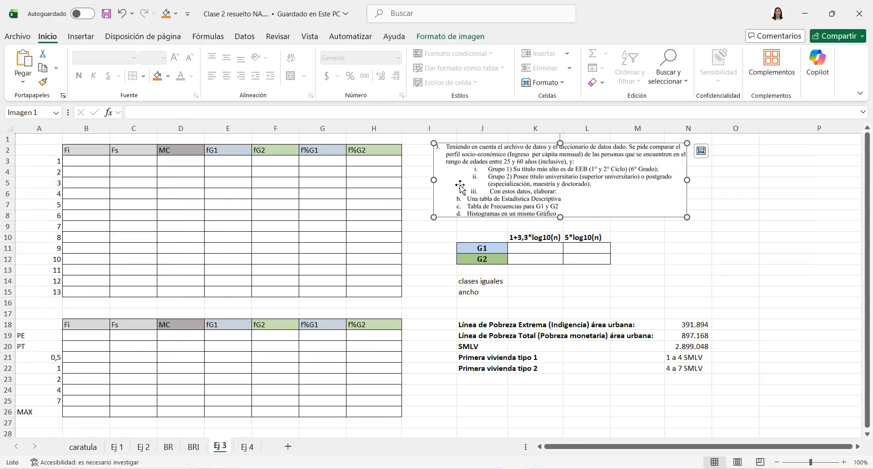
{"action": "left_click", "coordinate": [194, 447]}
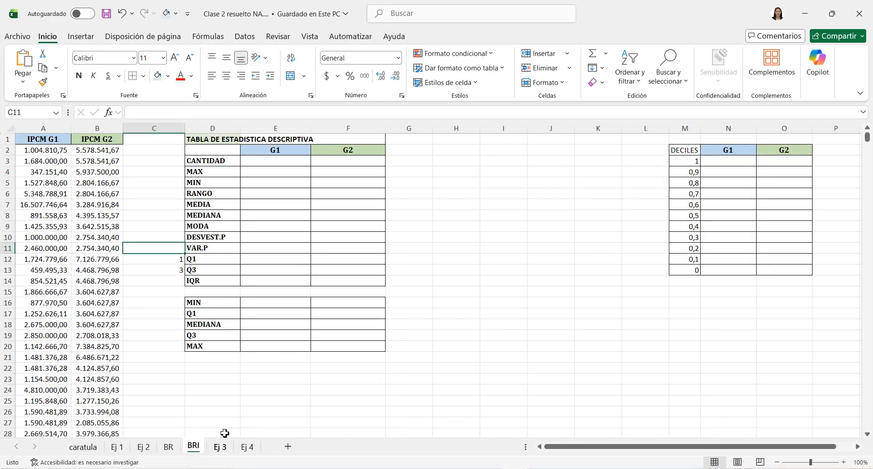
{"action": "key", "text": "ctrl+v"}
{"action": "left_click_drag", "start_coordinate": [256, 259], "coordinate": [505, 182]}
{"action": "left_click", "coordinate": [513, 259]}
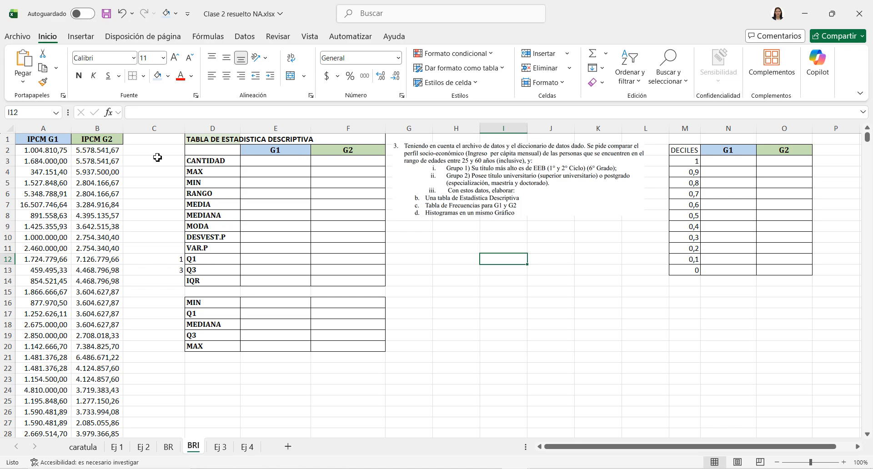
{"action": "left_click_drag", "start_coordinate": [214, 142], "coordinate": [336, 140]}
{"action": "left_click", "coordinate": [293, 181]}
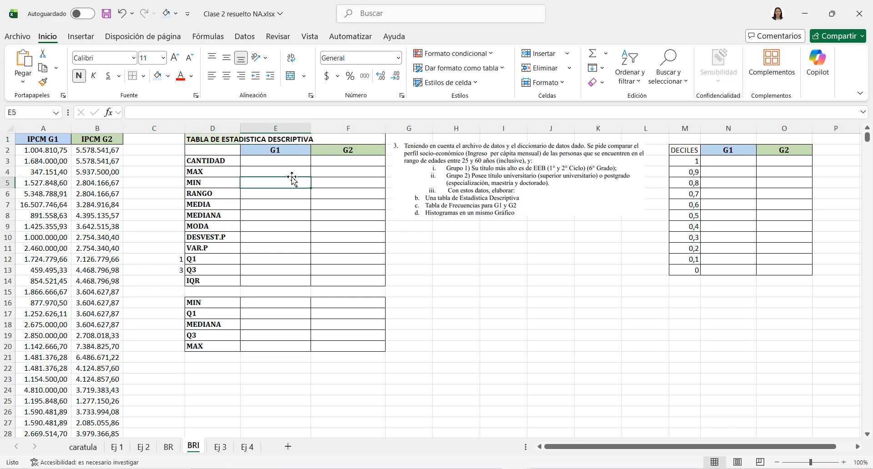
{"action": "left_click", "coordinate": [235, 163]}
{"action": "left_click", "coordinate": [226, 172]}
{"action": "left_click", "coordinate": [224, 183]}
{"action": "left_click", "coordinate": [223, 193]}
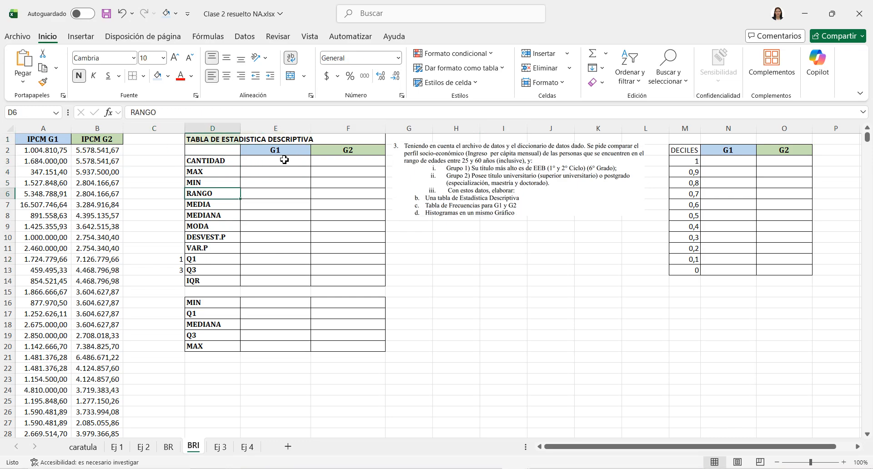
{"action": "left_click_drag", "start_coordinate": [284, 160], "coordinate": [275, 354]}
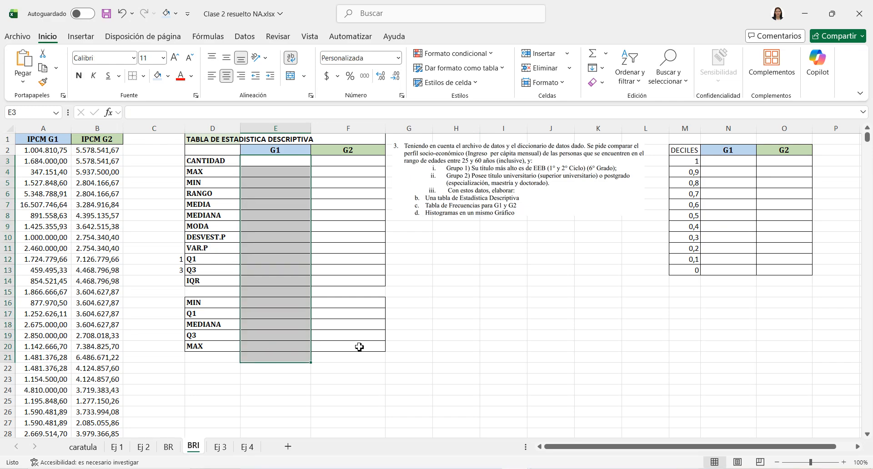
Calculate CANTIDAD for G1 in E3 of BRI with CONTAR over the whole IPCM G1 column.
{"action": "left_click", "coordinate": [286, 163]}
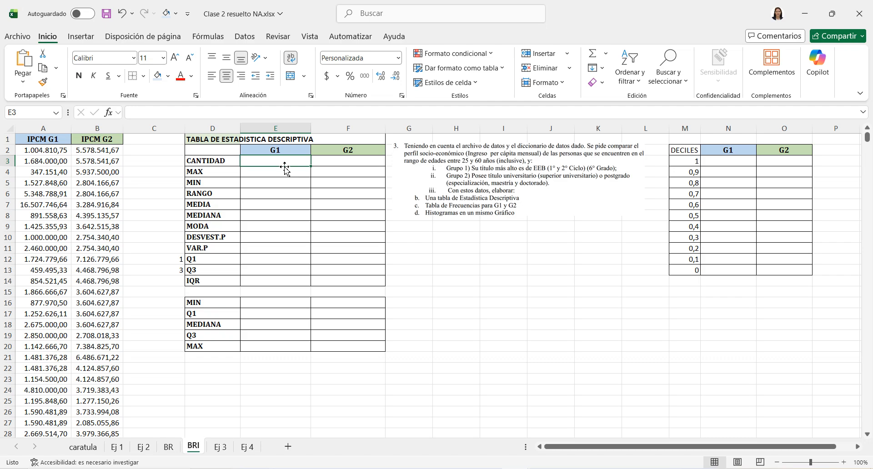
{"action": "type", "text": "¿"}
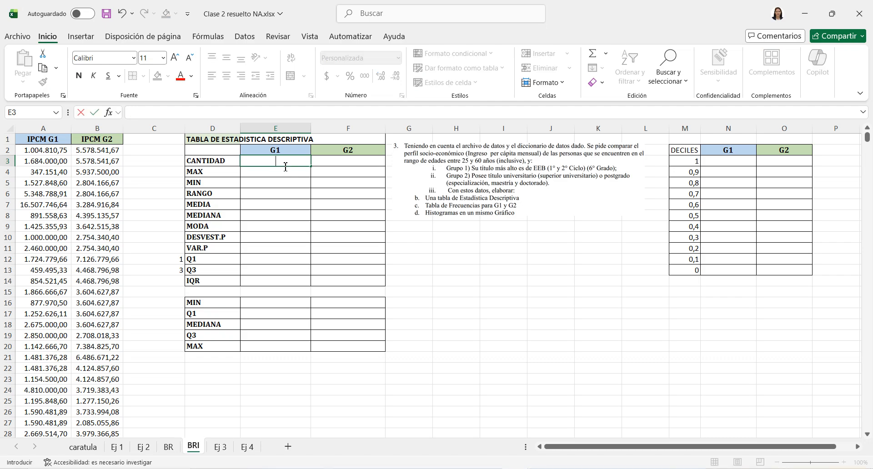
{"action": "key", "text": "super+space"}
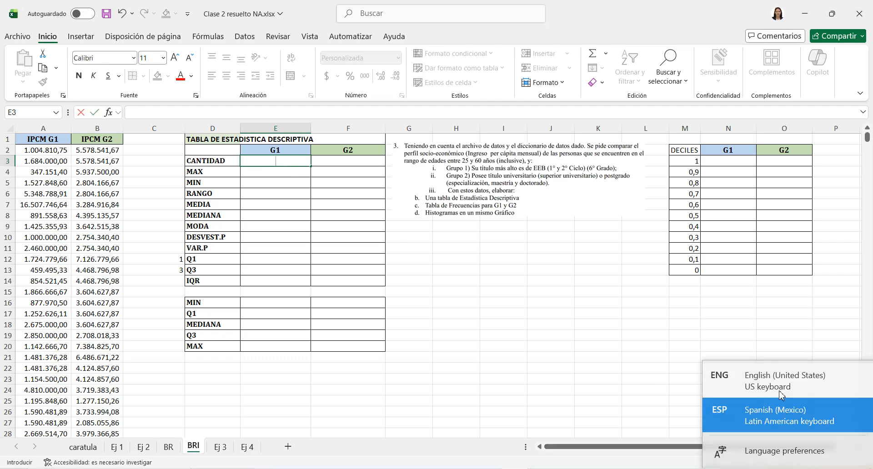
{"action": "type", "text": "="}
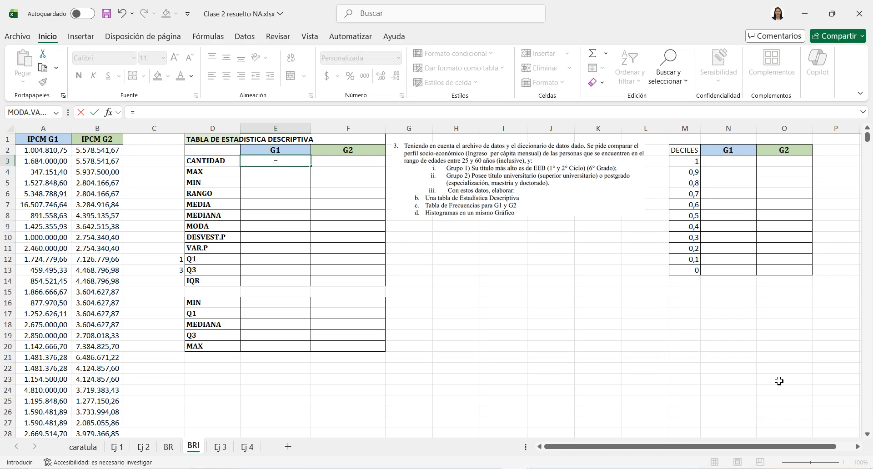
{"action": "type", "text": "CON"}
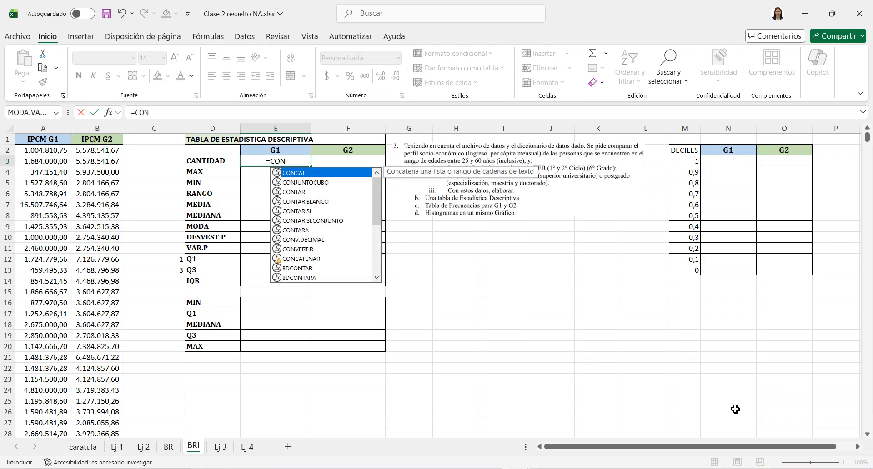
{"action": "double_click", "coordinate": [319, 192]}
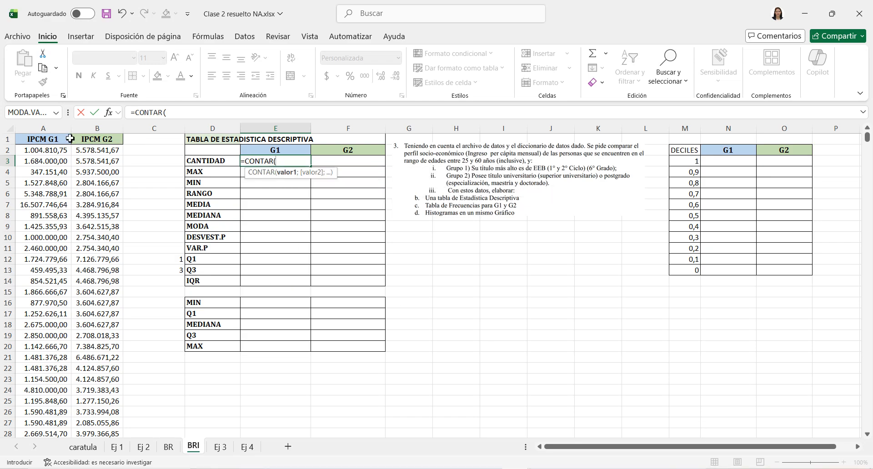
{"action": "left_click", "coordinate": [59, 131]}
{"action": "key", "text": "Return"}
Calculate MAX for G1 in E4 with the MAX function over the whole IPCM G1 column.
{"action": "type", "text": "="}
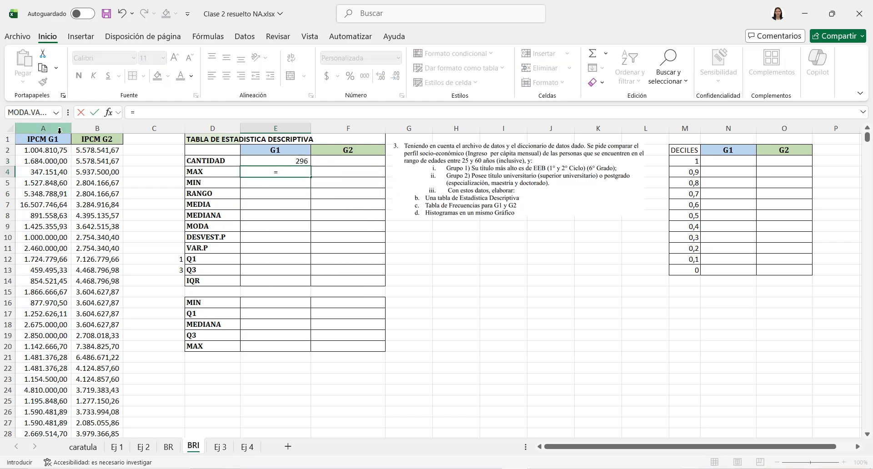
{"action": "type", "text": "MAX("}
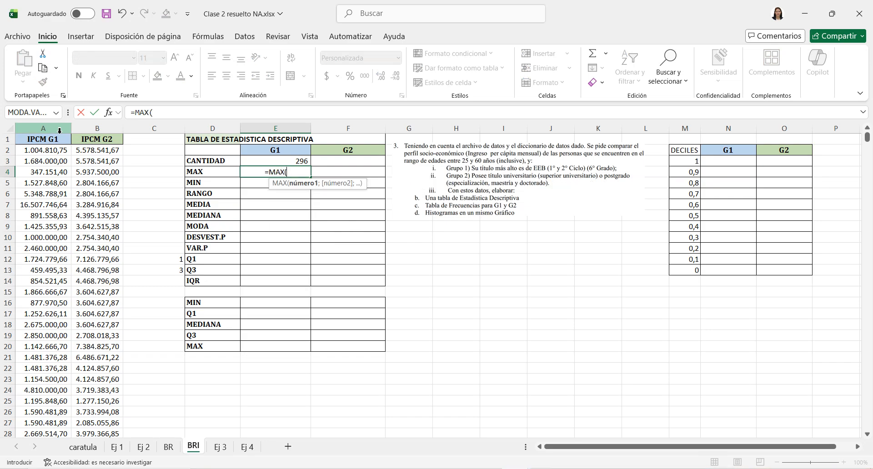
{"action": "left_click", "coordinate": [59, 131]}
{"action": "key", "text": "Return"}
Calculate MIN for G1 in E5 with the MIN function over the whole IPCM G1 column.
{"action": "type", "text": "="}
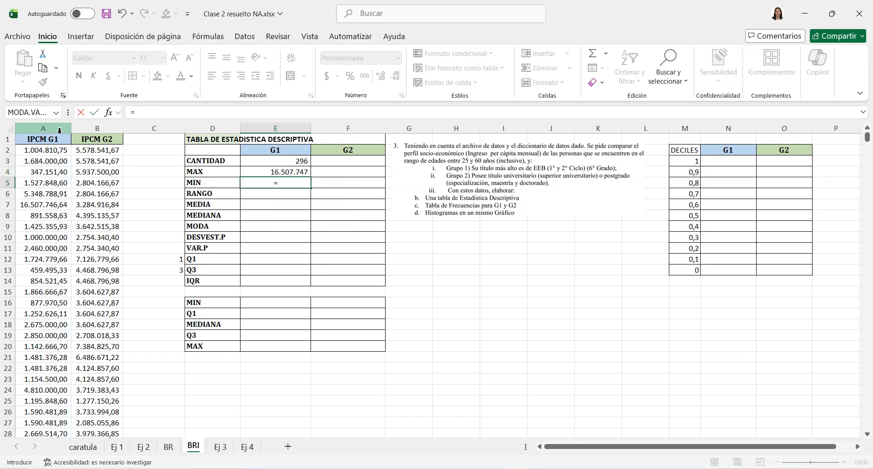
{"action": "type", "text": "MIN*"}
{"action": "key", "text": "BackSpace"}
{"action": "type", "text": "("}
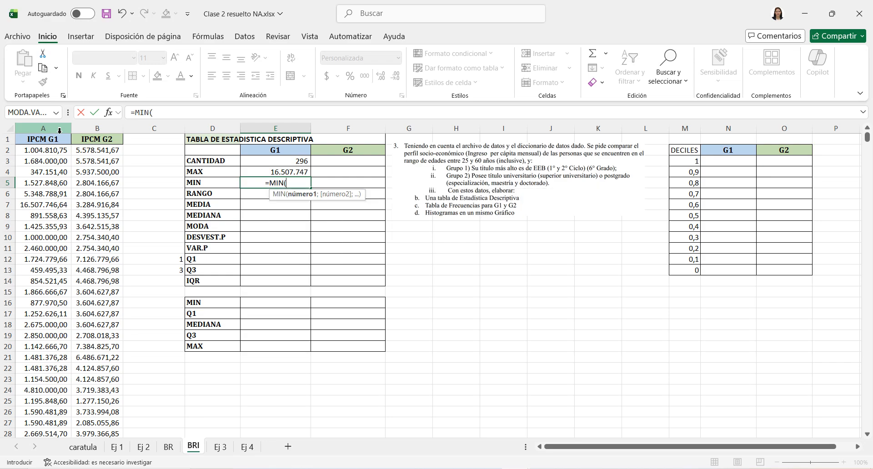
{"action": "left_click", "coordinate": [59, 131]}
{"action": "key", "text": "Return"}
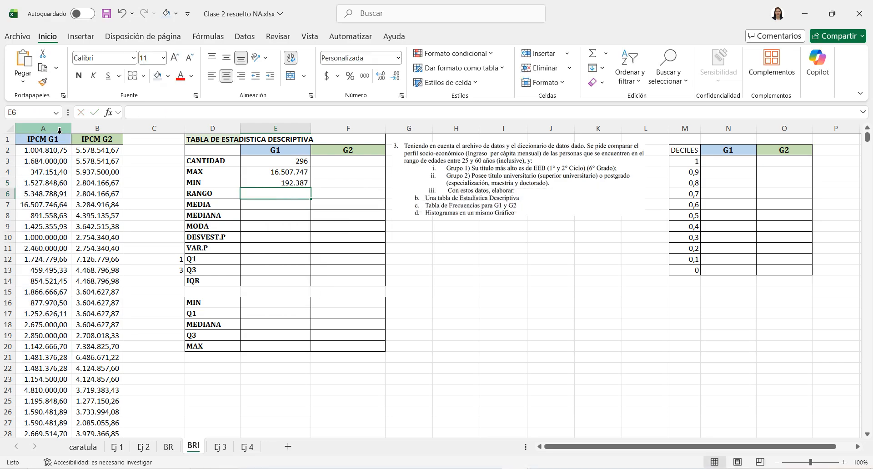
Calculate RANGO for G1 in E6 as the maximum minus the minimum, with the formula =E4-E5.
{"action": "type", "text": "="}
{"action": "key", "text": "Up"}
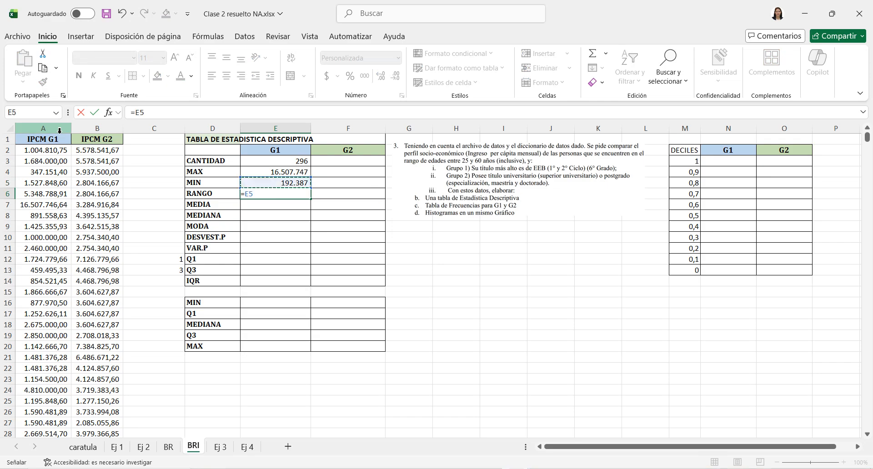
{"action": "key", "text": "Up"}
{"action": "type", "text": "-"}
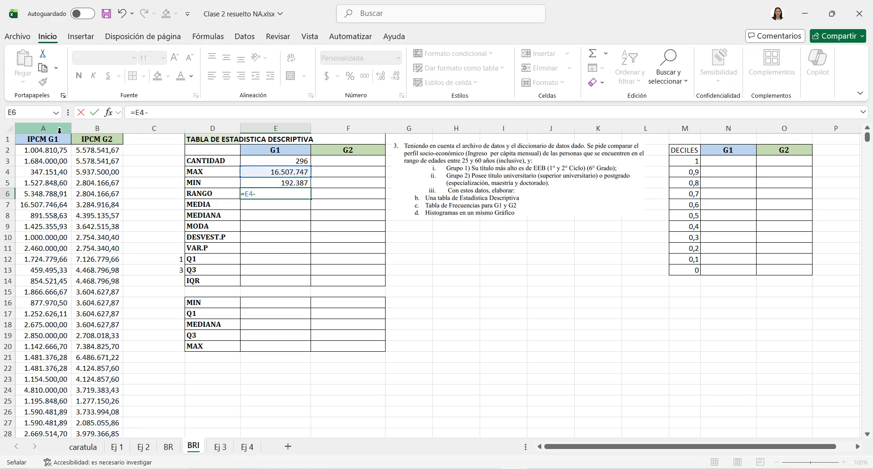
{"action": "key", "text": "Up"}
{"action": "key", "text": "Return"}
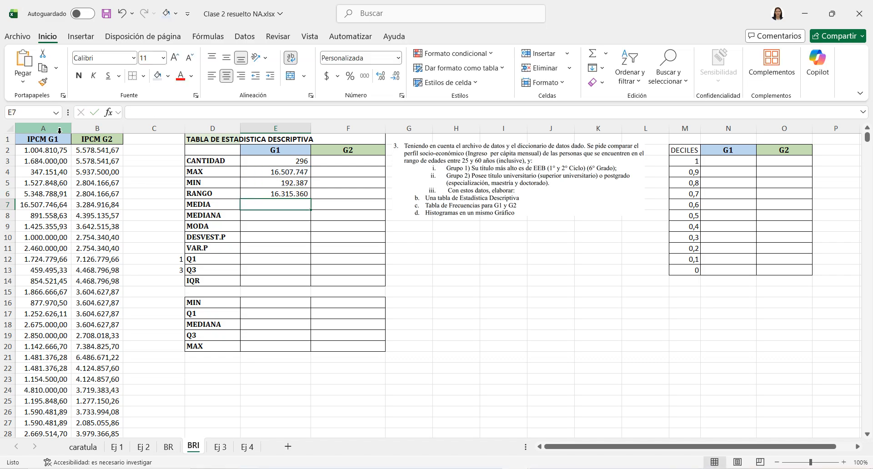
Calculate MEDIA for G1 in E7 with the PROMEDIO function over the whole IPCM G1 column.
{"action": "type", "text": "="}
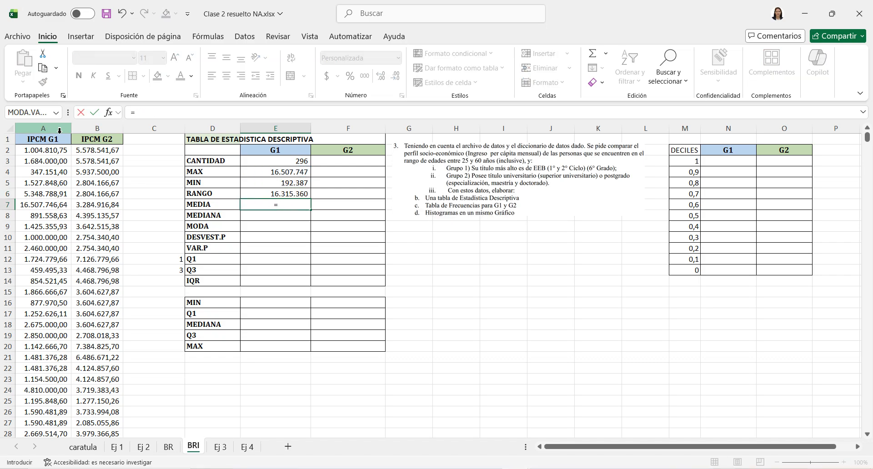
{"action": "type", "text": "PROMEDIO*"}
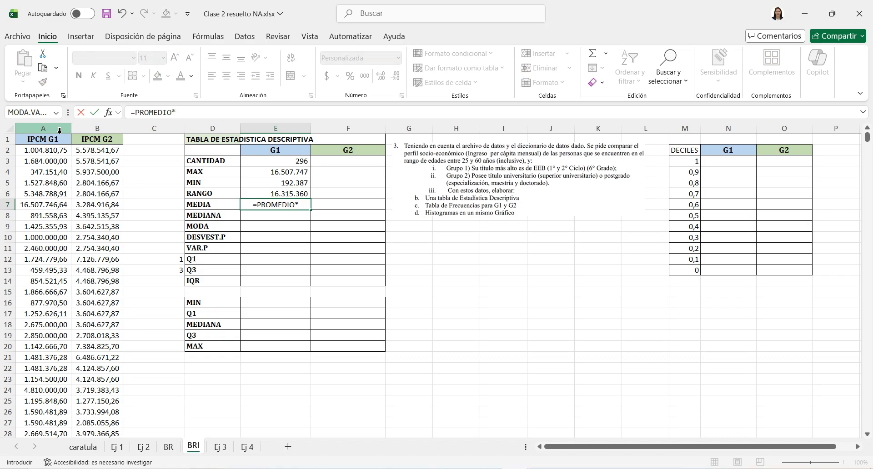
{"action": "key", "text": "BackSpace"}
{"action": "type", "text": "("}
{"action": "left_click", "coordinate": [59, 130]}
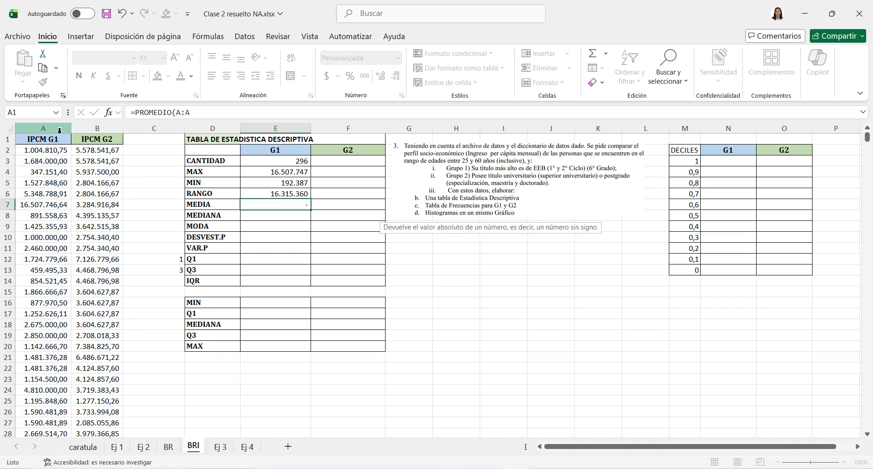
{"action": "key", "text": "Return"}
Calculate MEDIANA for G1 in E8 with the MEDIANA function over the whole IPCM G1 column.
{"action": "type", "text": "=MWD"}
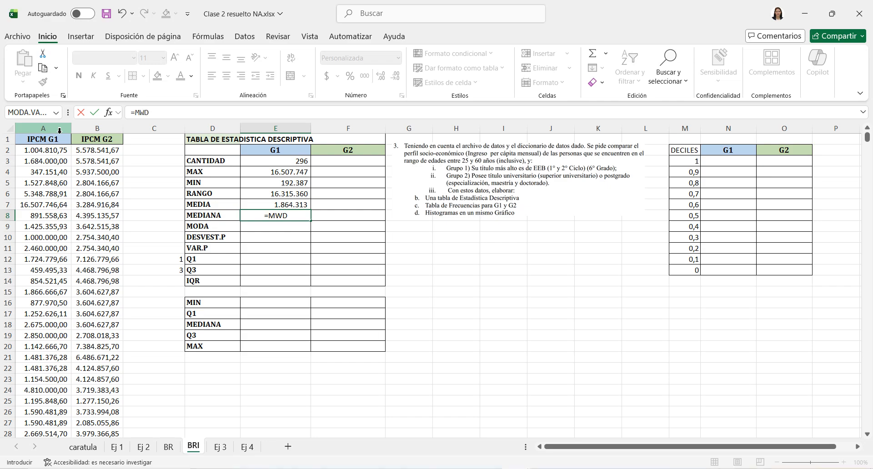
{"action": "type", "text": "EDIANA"}
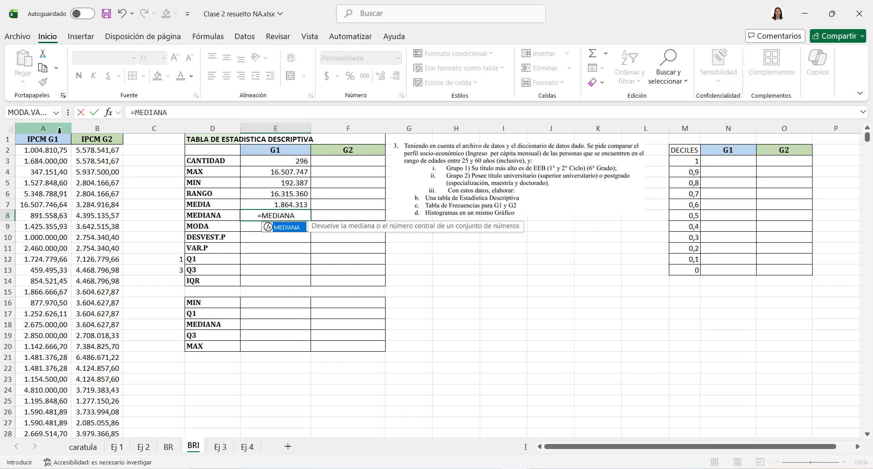
{"action": "type", "text": "("}
{"action": "left_click", "coordinate": [59, 128]}
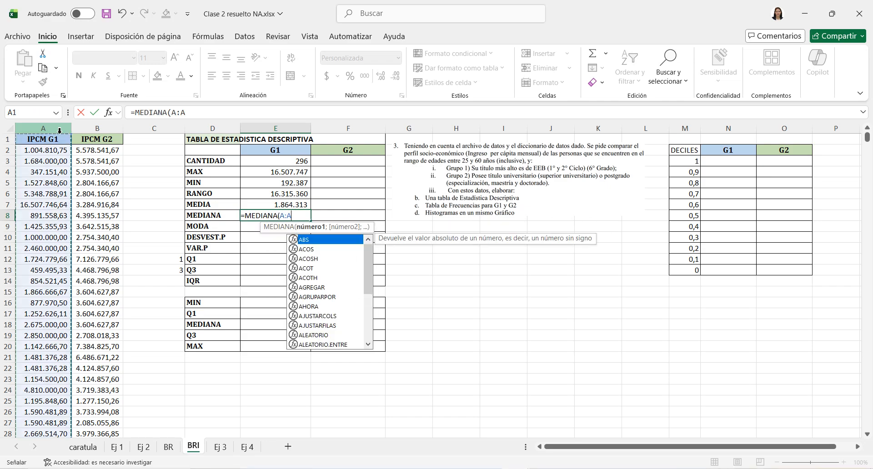
{"action": "key", "text": "Return"}
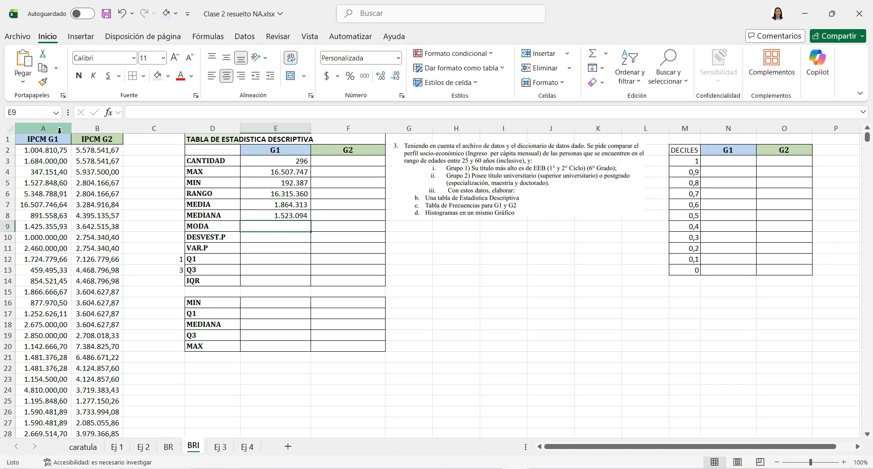
Start the MODA formula for G1 in E9.
{"action": "type", "text": "=M"}
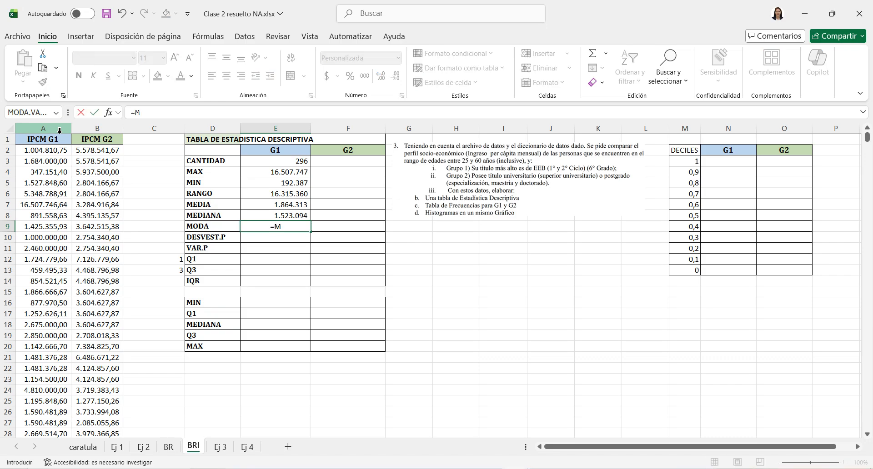
{"action": "type", "text": "ODA"}
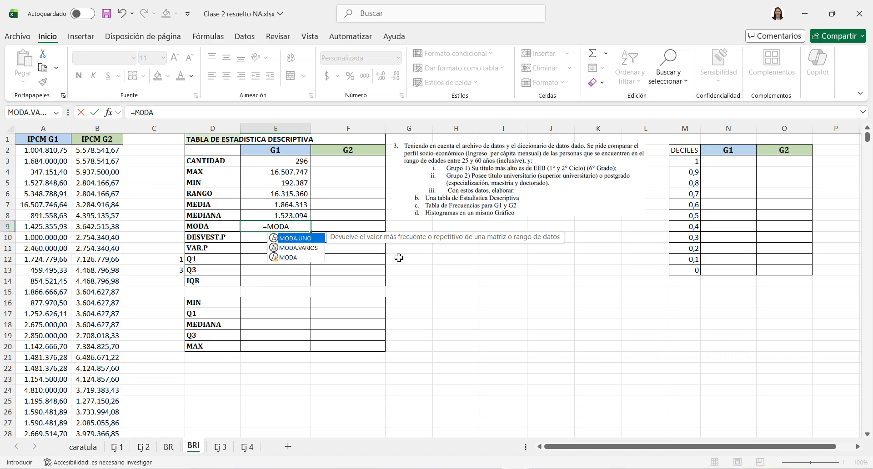
Calculate the G1 mode in E9 with MODA.UNO over the whole of column A.
{"action": "key", "text": "Tab"}
{"action": "left_click", "coordinate": [42, 127]}
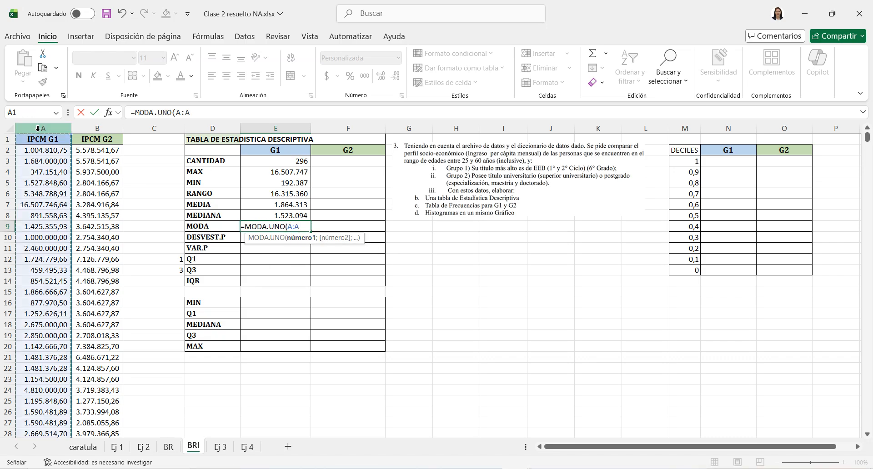
{"action": "key", "text": "Return"}
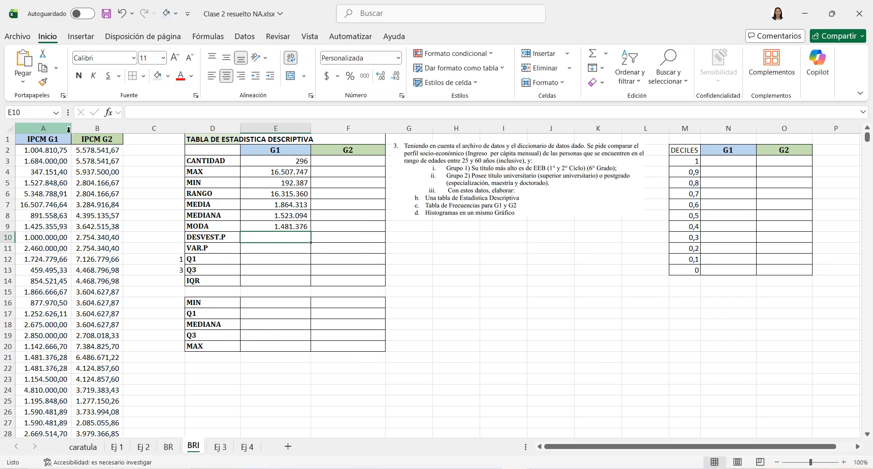
{"action": "left_click", "coordinate": [308, 226]}
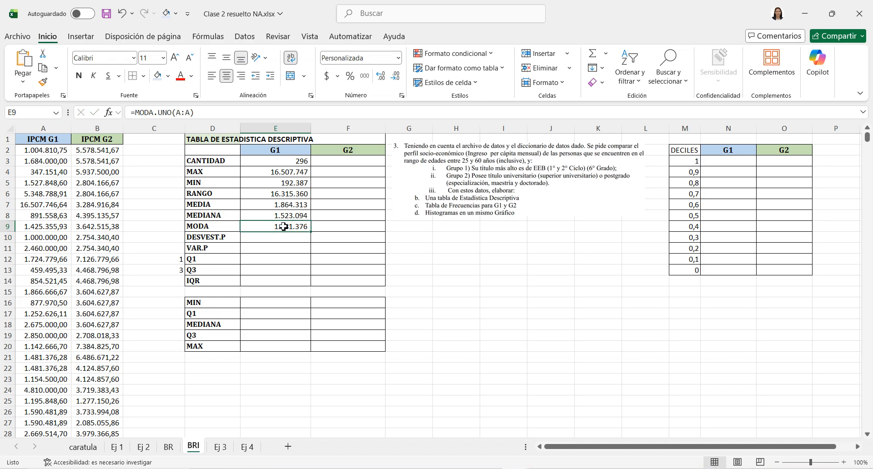
Test for multiple G1 modes with a MODA.VARIOS array formula over column A in E22:E37, and clear that range.
{"action": "left_click_drag", "start_coordinate": [272, 364], "coordinate": [274, 404]}
{"action": "type", "text": "=MO"}
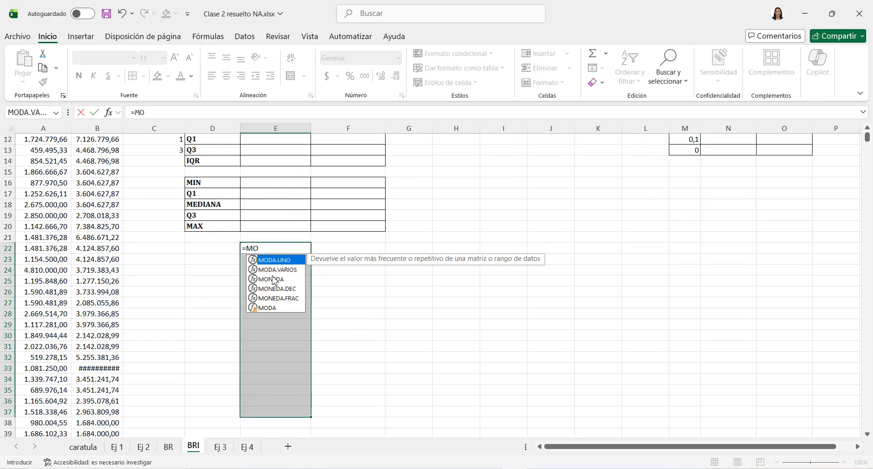
{"action": "double_click", "coordinate": [274, 269]}
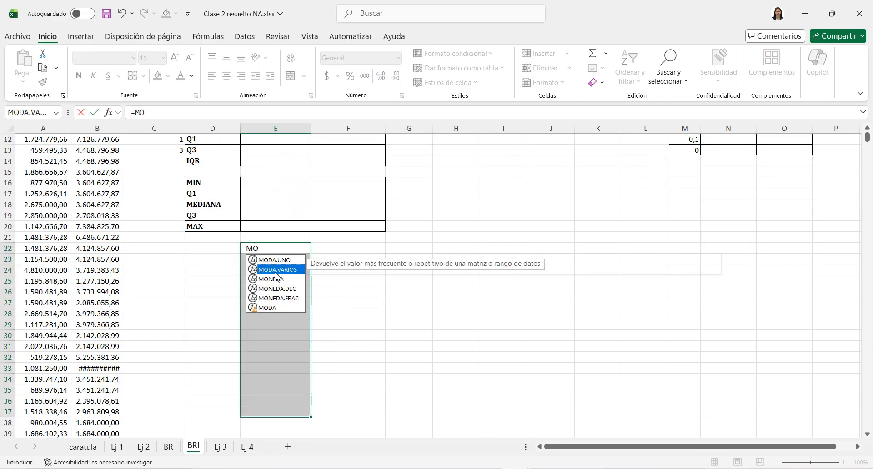
{"action": "left_click", "coordinate": [53, 125]}
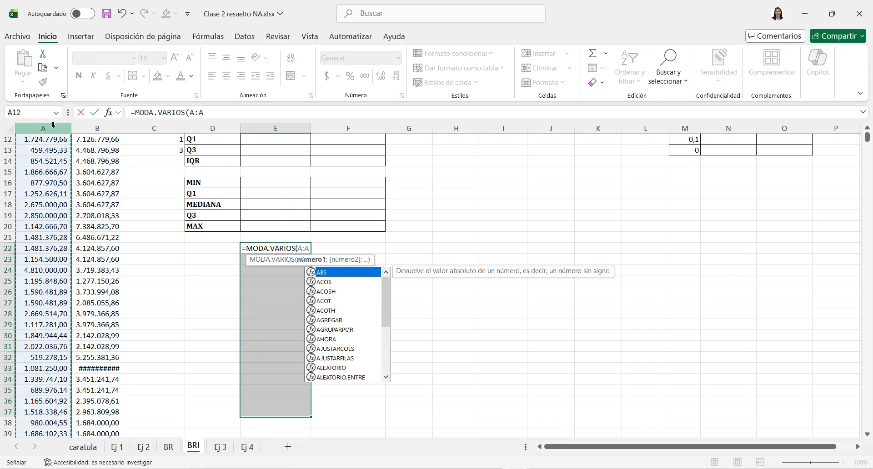
{"action": "key", "text": "ctrl+shift+Return"}
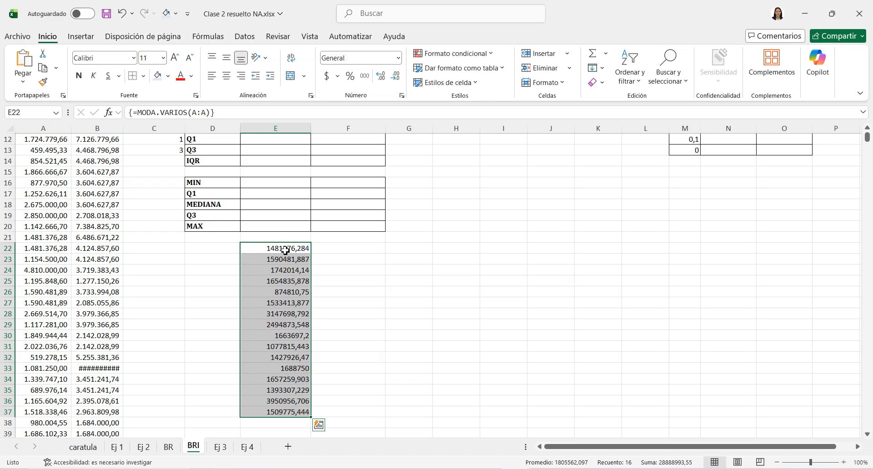
{"action": "left_click_drag", "start_coordinate": [285, 250], "coordinate": [287, 409]}
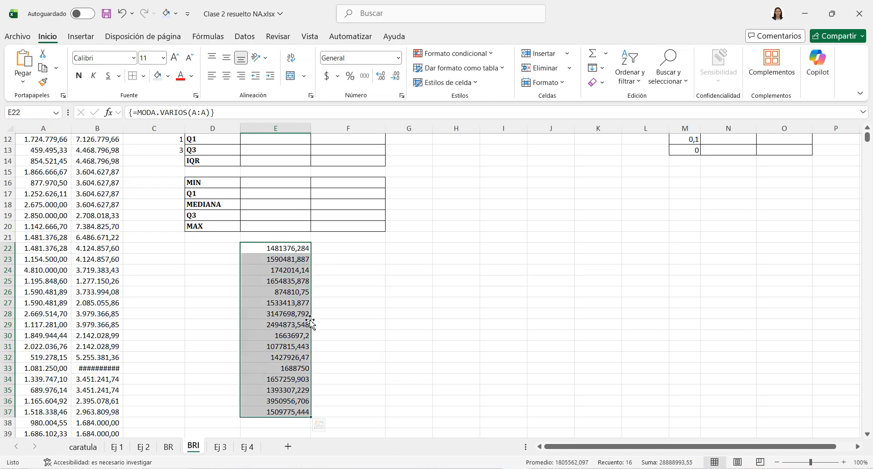
{"action": "key", "text": "Delete"}
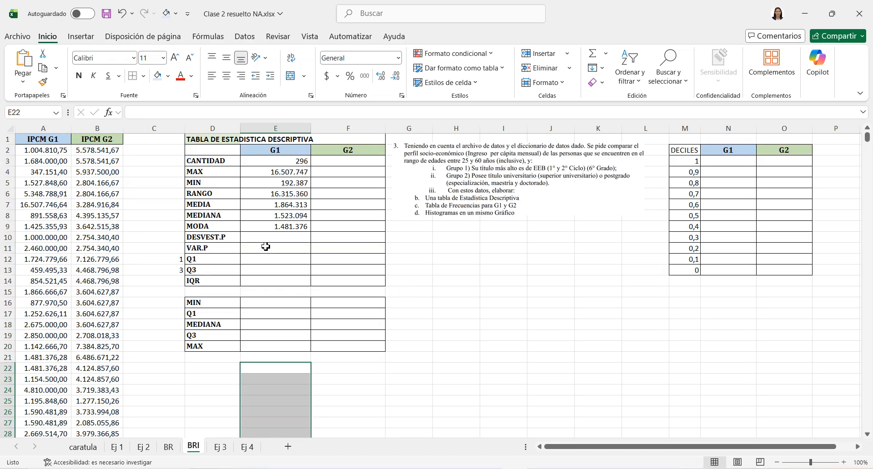
Replace the G1 MODA formula in E9 with "no nos sirve", and change that text to "multimodal".
{"action": "left_click", "coordinate": [273, 225]}
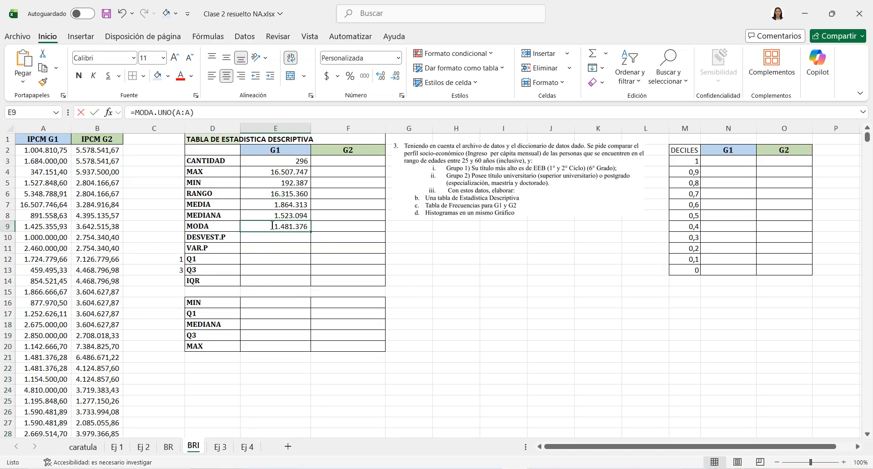
{"action": "type", "text": "no"}
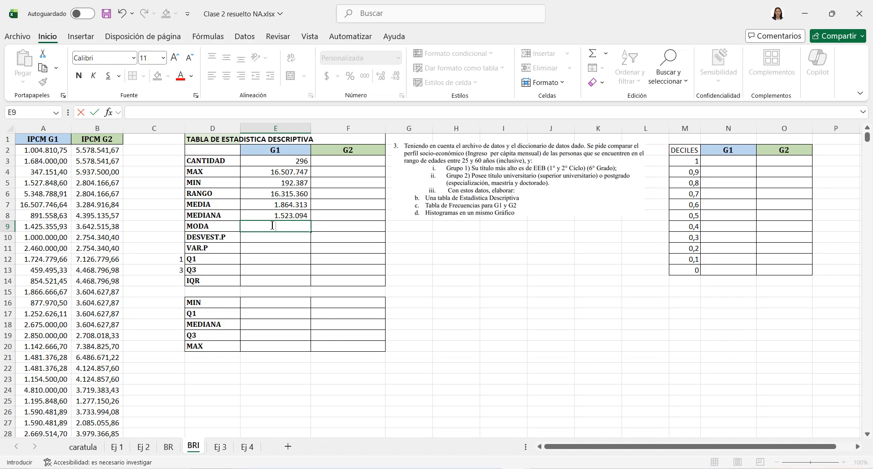
{"action": "type", "text": "no"}
{"action": "key", "text": "ctrl+Return"}
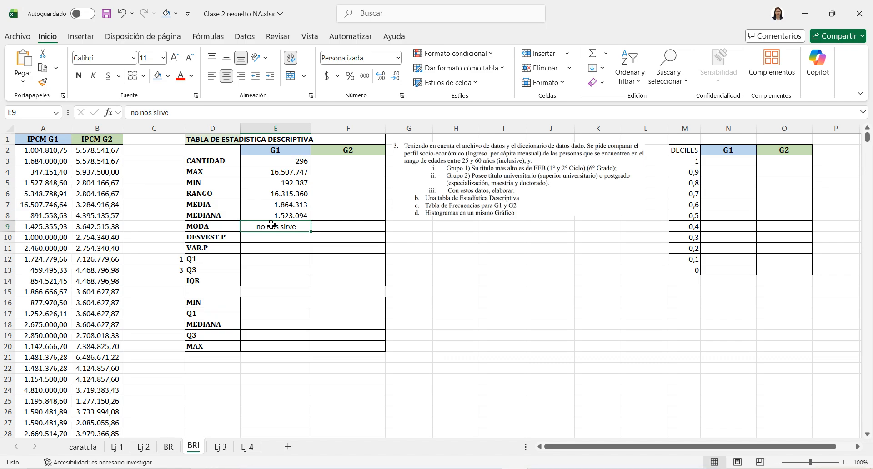
{"action": "type", "text": "multimodal"}
{"action": "key", "text": "Return"}
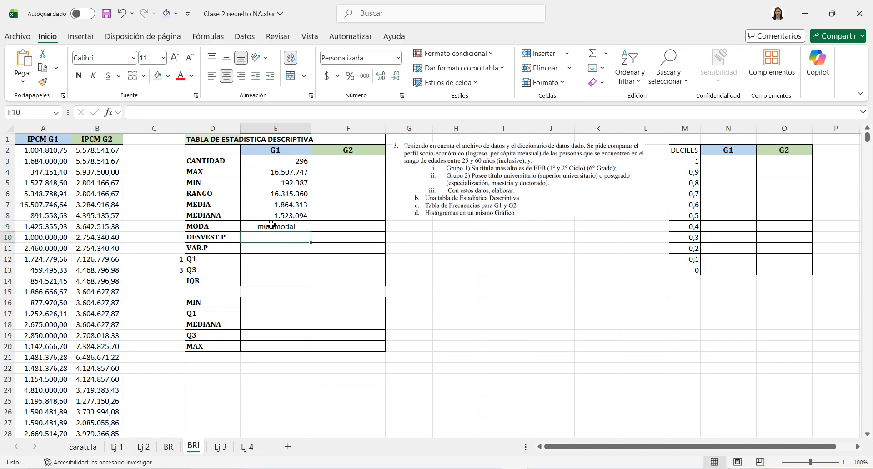
Calculate the G1 population standard deviation in E10 with DESVEST.P over column A.
{"action": "type", "text": "="}
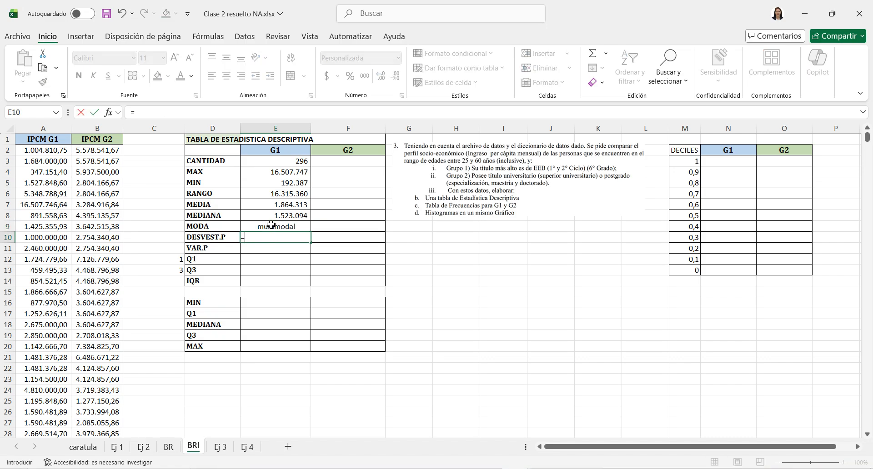
{"action": "type", "text": "desv"}
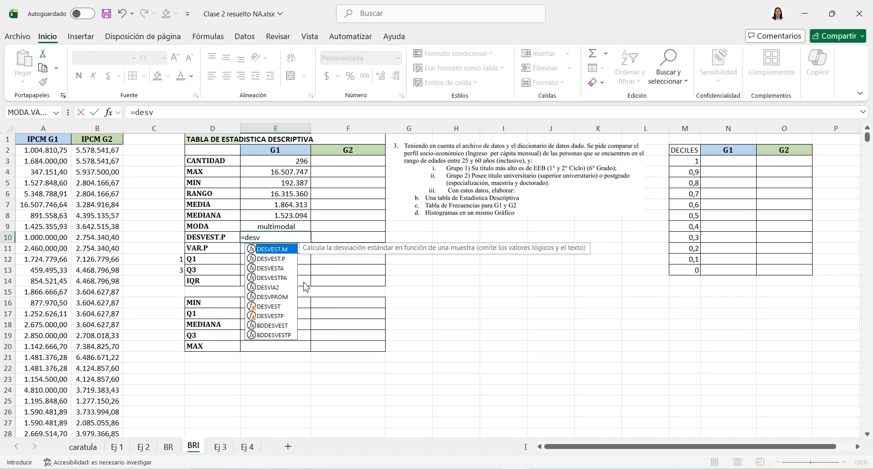
{"action": "double_click", "coordinate": [293, 260]}
{"action": "left_click", "coordinate": [52, 128]}
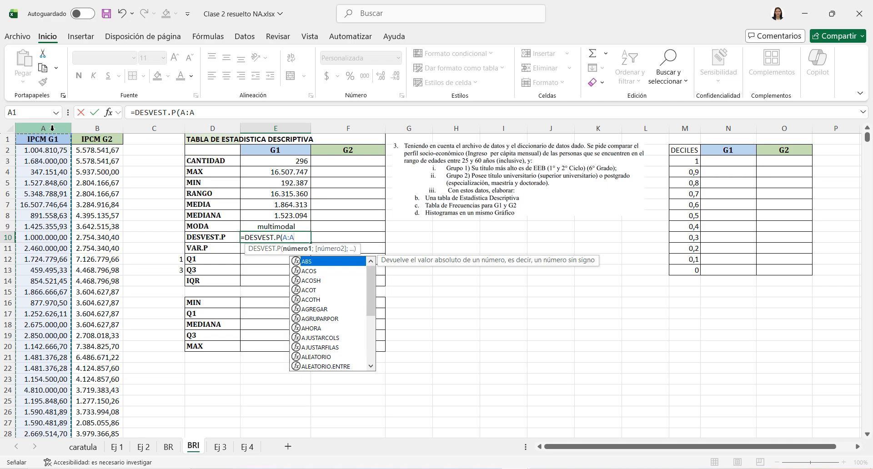
{"action": "key", "text": "Return"}
Calculate the G1 population variance in E11 with VAR.P over column A.
{"action": "type", "text": "=var."}
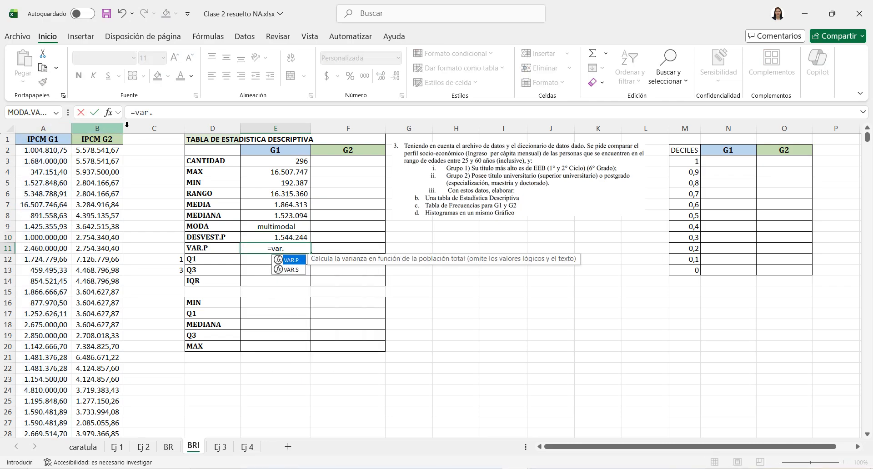
{"action": "double_click", "coordinate": [293, 260]}
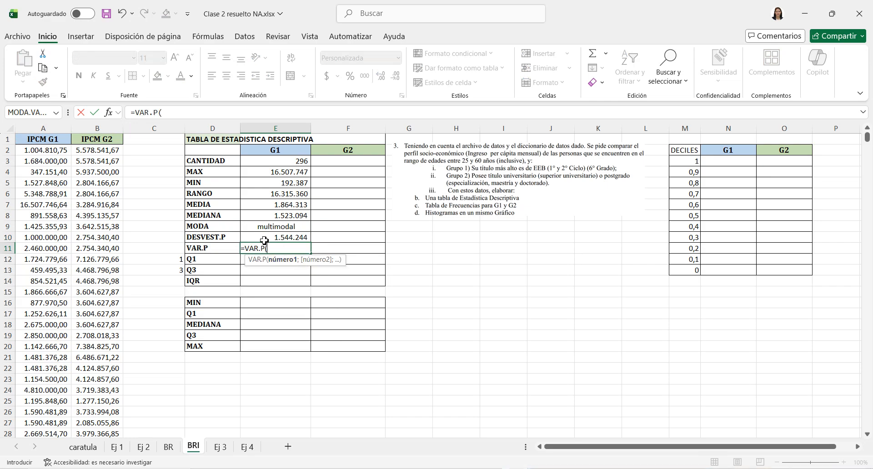
{"action": "left_click", "coordinate": [57, 125]}
{"action": "key", "text": "Return"}
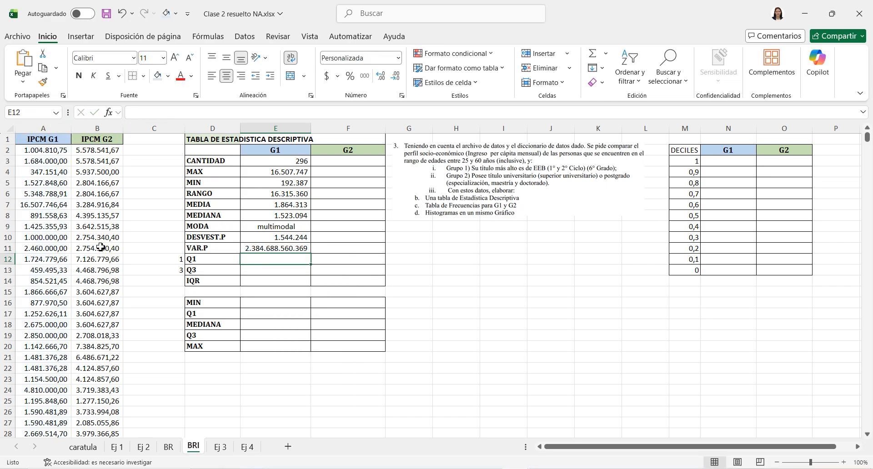
Calculate the G1 first quartile in E12 with =CUARTIL.EXC(A:A;$C12), keeping the column of the quartile reference fixed.
{"action": "type", "text": "=cuart"}
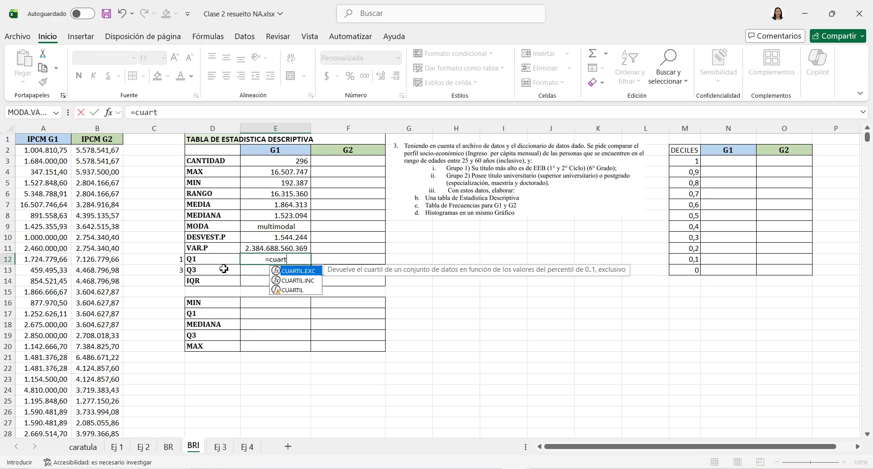
{"action": "double_click", "coordinate": [302, 274]}
{"action": "left_click", "coordinate": [47, 130]}
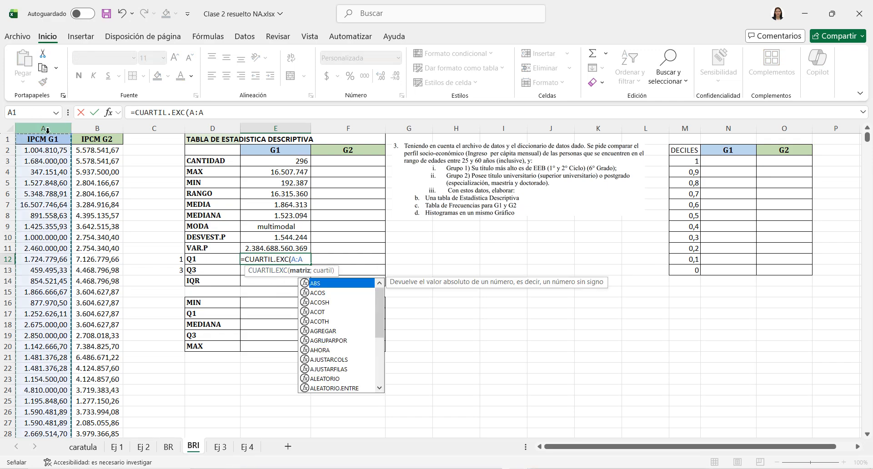
{"action": "left_click", "coordinate": [47, 130]}
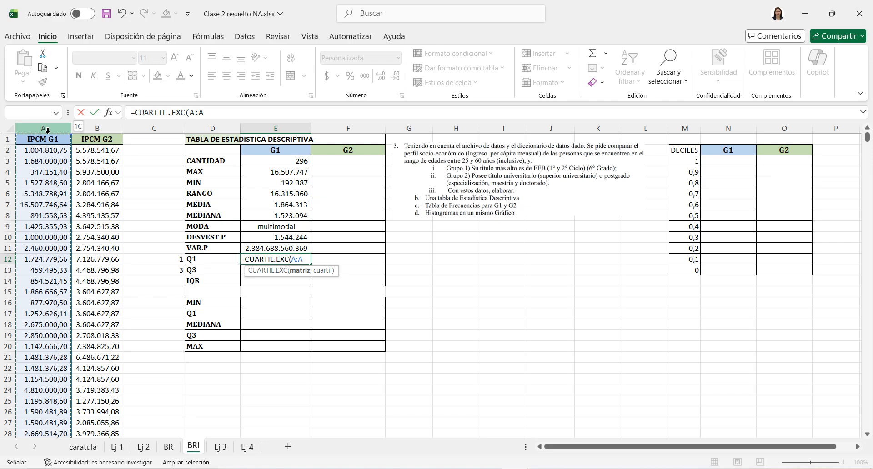
{"action": "type", "text": ";"}
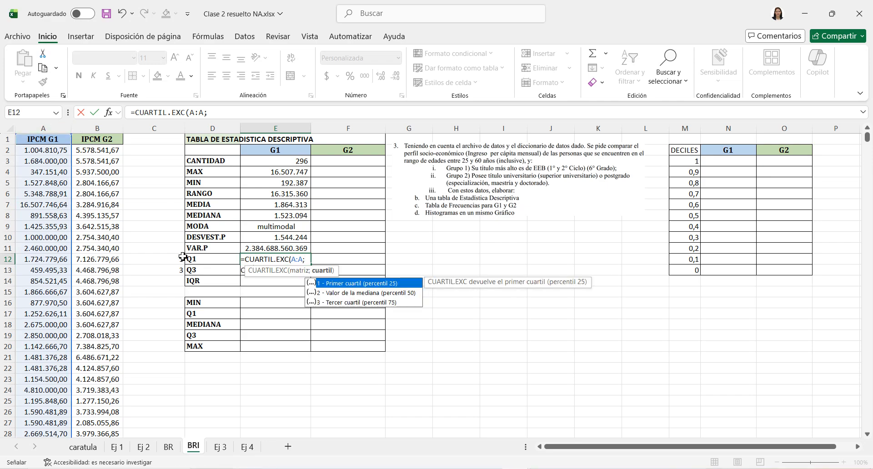
{"action": "left_click", "coordinate": [182, 257]}
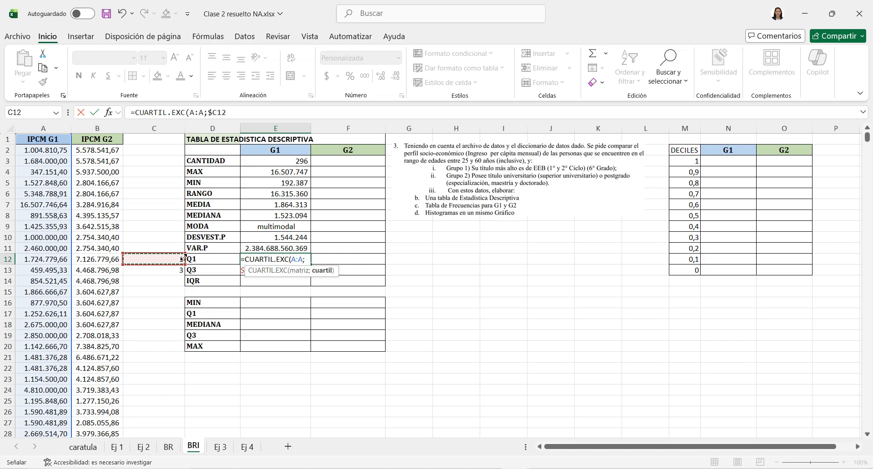
{"action": "key", "text": "Return"}
Fill the G1 quartile formula from E12 down to the Q3 row and check the copied formula.
{"action": "left_click", "coordinate": [305, 260]}
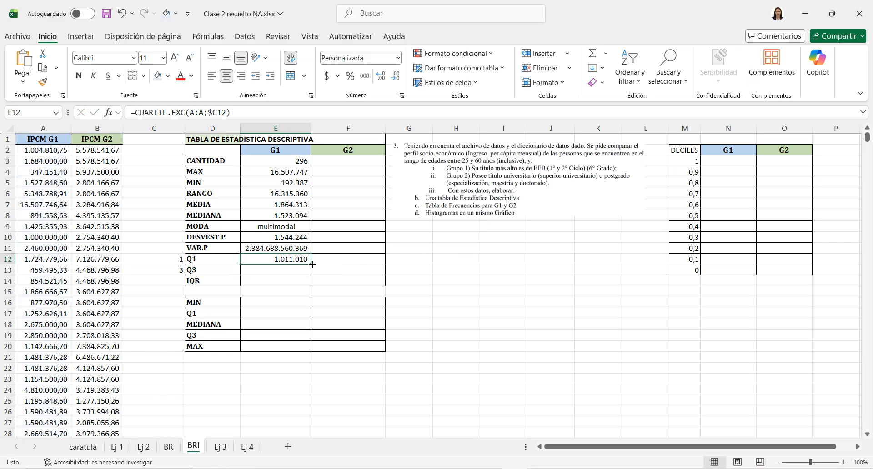
{"action": "left_click_drag", "start_coordinate": [311, 265], "coordinate": [311, 275]}
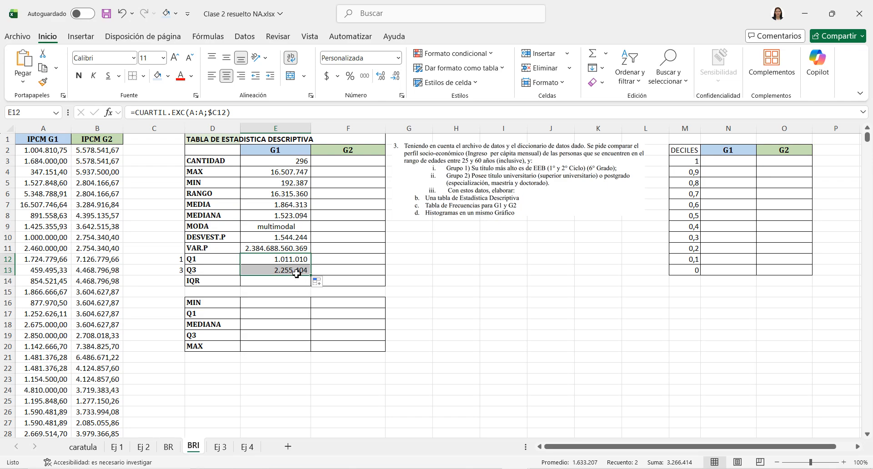
{"action": "double_click", "coordinate": [297, 271]}
{"action": "key", "text": "Return"}
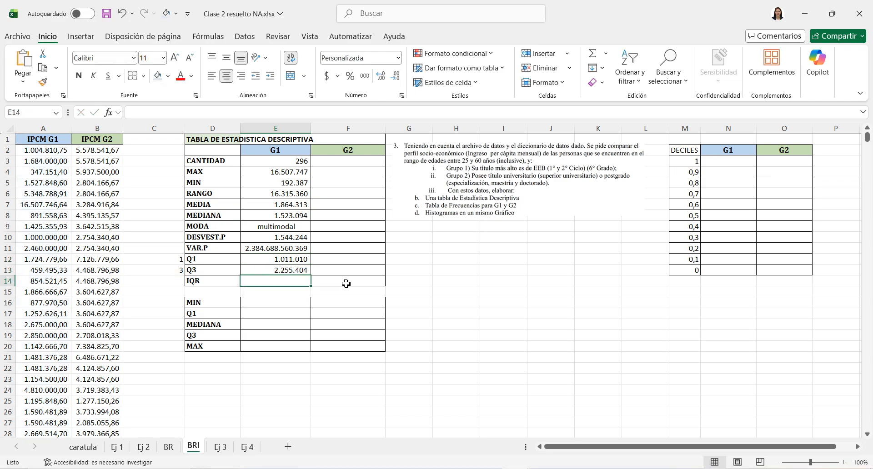
Calculate the G1 interquartile range in E14 as =E13-E12.
{"action": "type", "text": "="}
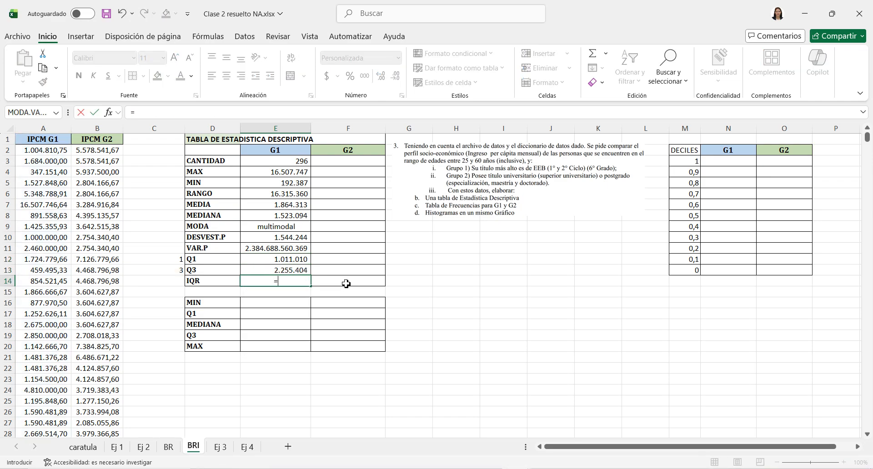
{"action": "key", "text": "Up"}
{"action": "type", "text": "-"}
{"action": "key", "text": "Up"}
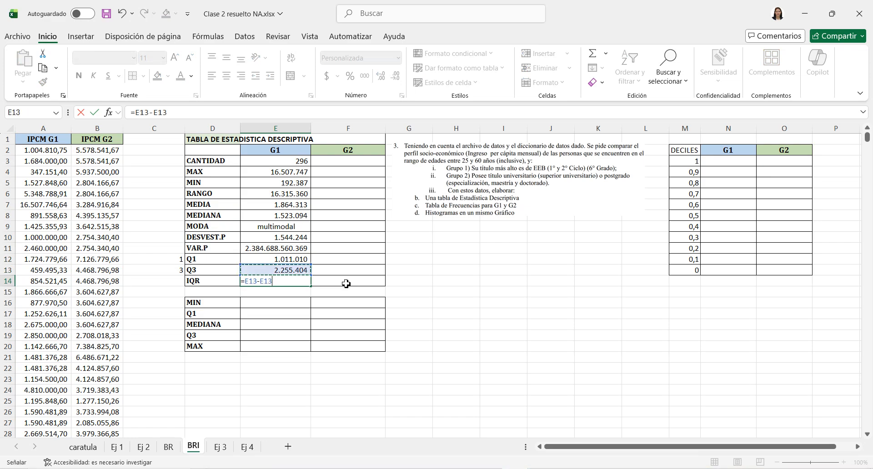
{"action": "key", "text": "Up"}
{"action": "key", "text": "Return"}
Link the G1 MIN and Q1 cells of the lower five-number summary to E5 and E12.
{"action": "key", "text": "Down"}
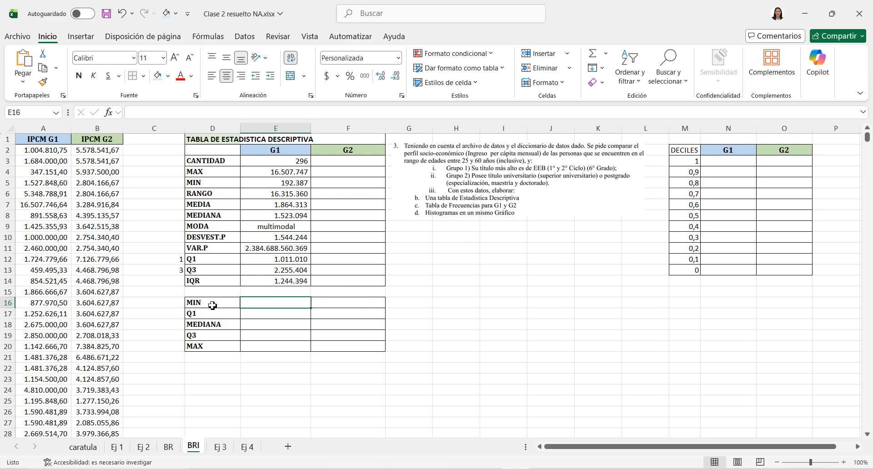
{"action": "left_click_drag", "start_coordinate": [212, 305], "coordinate": [231, 349]}
{"action": "left_click", "coordinate": [274, 303]}
{"action": "type", "text": "="}
{"action": "left_click", "coordinate": [266, 184]}
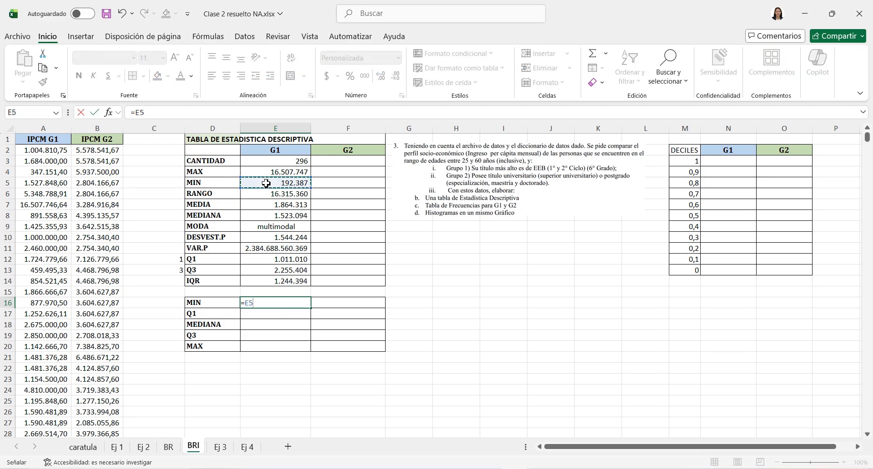
{"action": "key", "text": "Return"}
{"action": "type", "text": "="}
{"action": "left_click", "coordinate": [280, 259]}
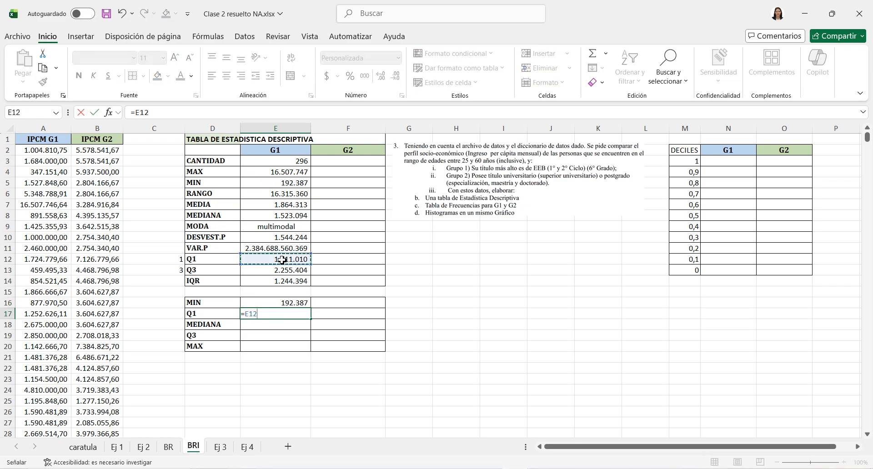
{"action": "key", "text": "Return"}
Link the G1 MEDIANA and Q3 cells of the lower summary to E8 and E13.
{"action": "type", "text": "="}
{"action": "left_click", "coordinate": [269, 214]}
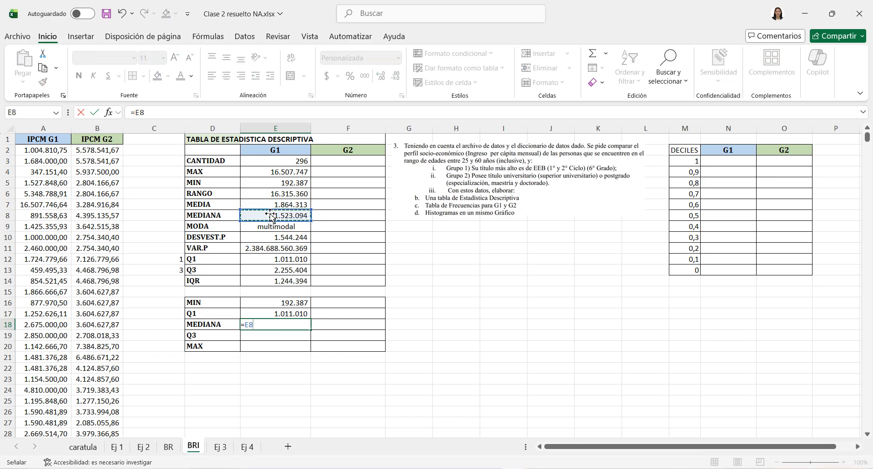
{"action": "key", "text": "Return"}
{"action": "type", "text": "="}
{"action": "left_click", "coordinate": [280, 271]}
{"action": "key", "text": "Return"}
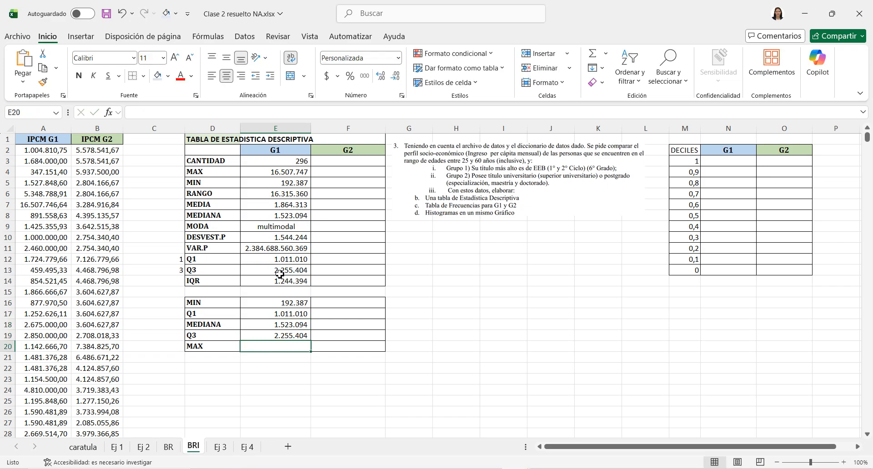
Link the G1 MAX cell of the lower five-number summary to E4.
{"action": "type", "text": "="}
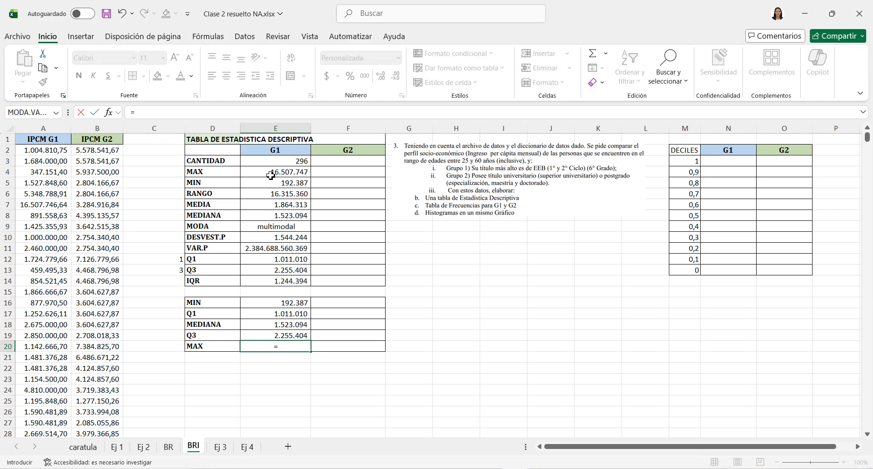
{"action": "left_click", "coordinate": [271, 175]}
{"action": "key", "text": "Return"}
Copy the G1 formulas in E3:E20 across into the G2 column.
{"action": "left_click_drag", "start_coordinate": [296, 306], "coordinate": [302, 346]}
{"action": "left_click_drag", "start_coordinate": [290, 162], "coordinate": [359, 352]}
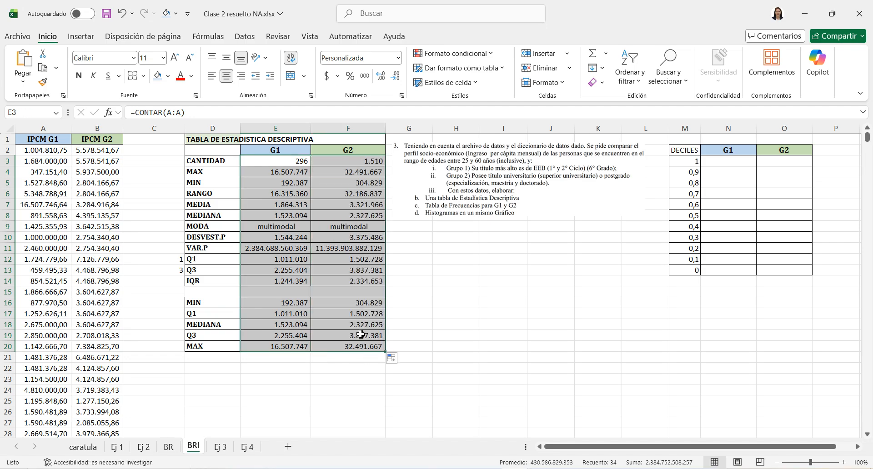
{"action": "left_click", "coordinate": [357, 292]}
Check that the copied G2 formulas, including MIN and the quartiles, refer to column B.
{"action": "left_click", "coordinate": [348, 162]}
{"action": "double_click", "coordinate": [356, 182]}
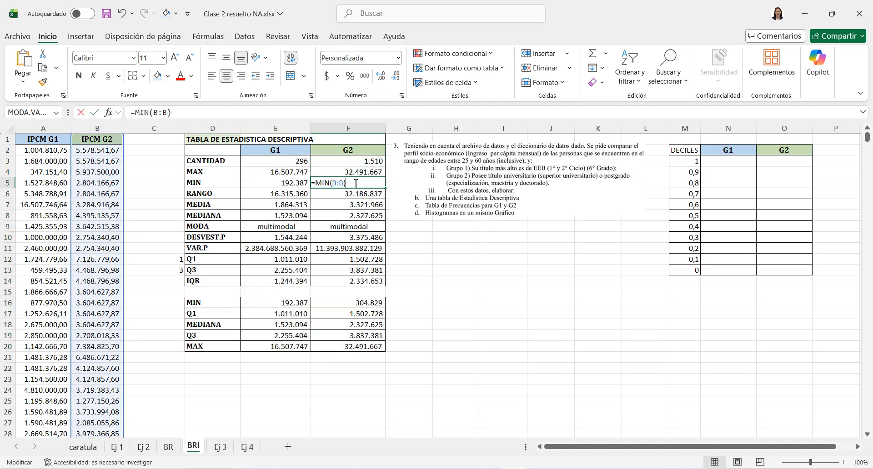
{"action": "double_click", "coordinate": [357, 232]}
{"action": "double_click", "coordinate": [357, 253]}
{"action": "double_click", "coordinate": [354, 266]}
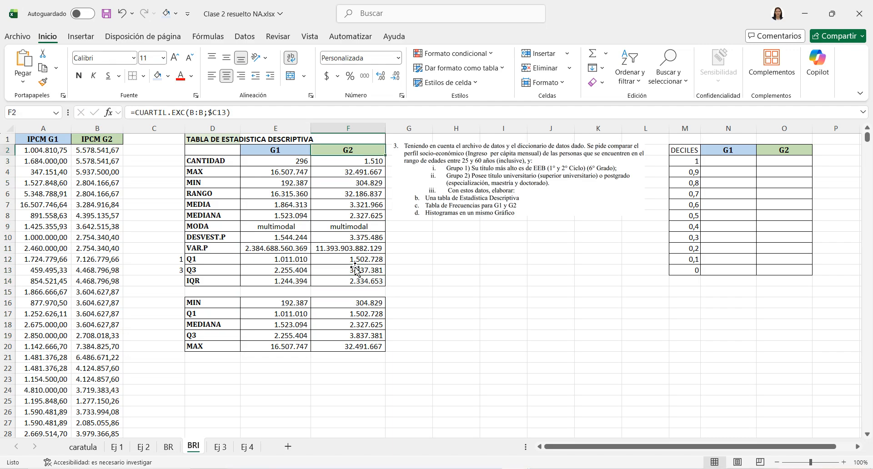
{"action": "double_click", "coordinate": [354, 212]}
{"action": "double_click", "coordinate": [349, 180]}
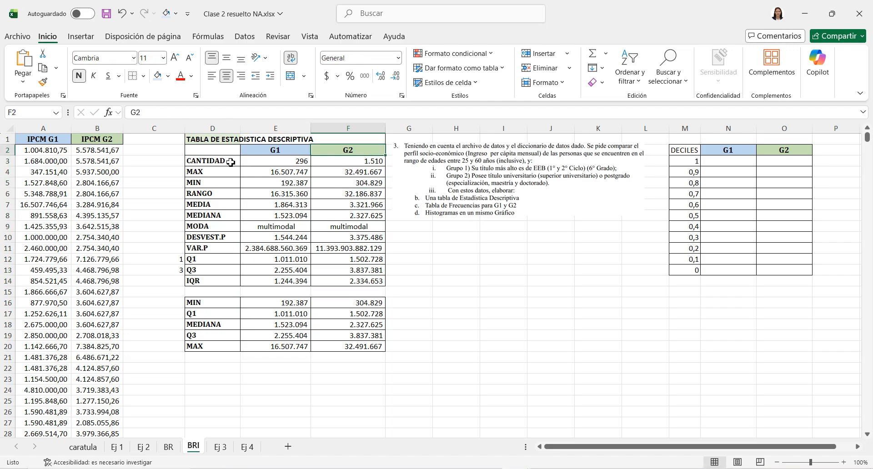
Examine the IPCM G1 income data down to its last row.
{"action": "left_click", "coordinate": [120, 169]}
{"action": "left_click", "coordinate": [299, 182]}
{"action": "left_click", "coordinate": [17, 214]}
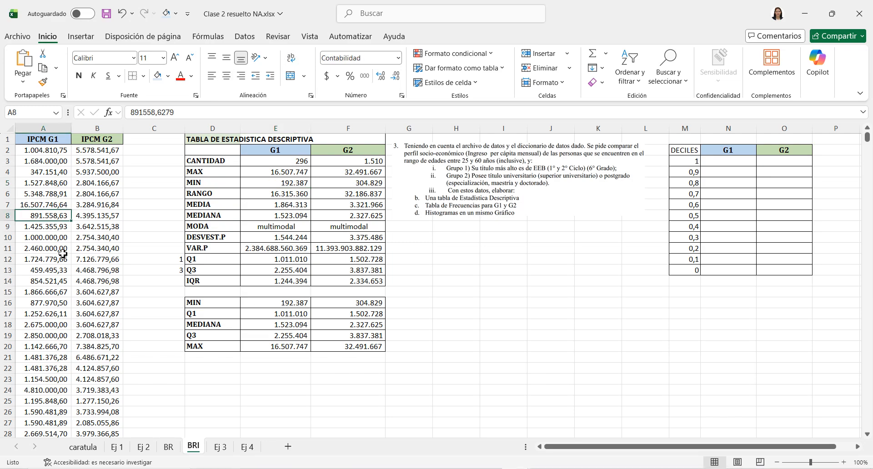
{"action": "scroll", "coordinate": [59, 273], "scroll_direction": "down", "scroll_amount": 20}
{"action": "left_click", "coordinate": [61, 274]}
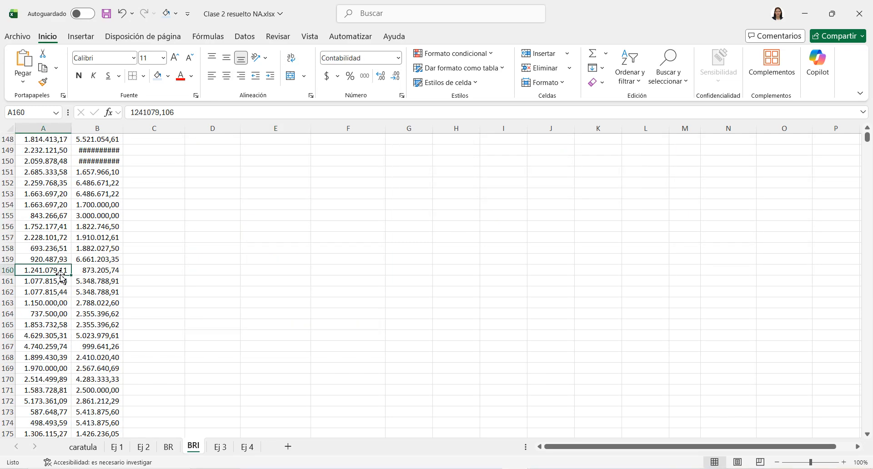
{"action": "key", "text": "ctrl+Down"}
{"action": "scroll", "coordinate": [60, 274], "scroll_direction": "down", "scroll_amount": 1}
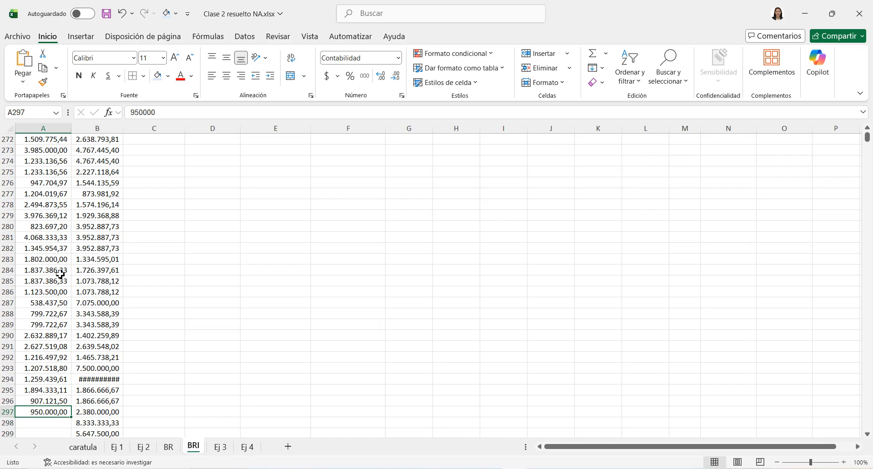
Examine the IPCM G2 values beyond the end of G1 down to the last row, and return to the header.
{"action": "key", "text": "Right"}
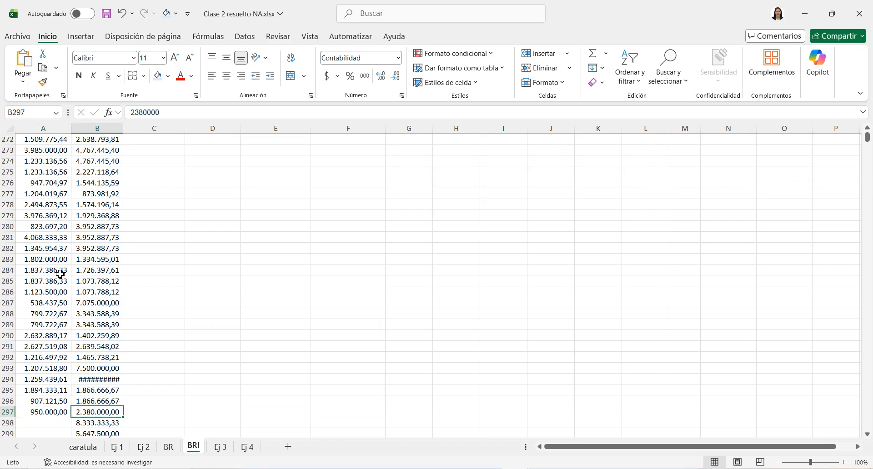
{"action": "left_click_drag", "start_coordinate": [96, 413], "coordinate": [97, 151]}
{"action": "scroll", "coordinate": [98, 357], "scroll_direction": "down", "scroll_amount": 2}
{"action": "left_click_drag", "start_coordinate": [98, 359], "coordinate": [98, 412]}
{"action": "left_click", "coordinate": [98, 369]}
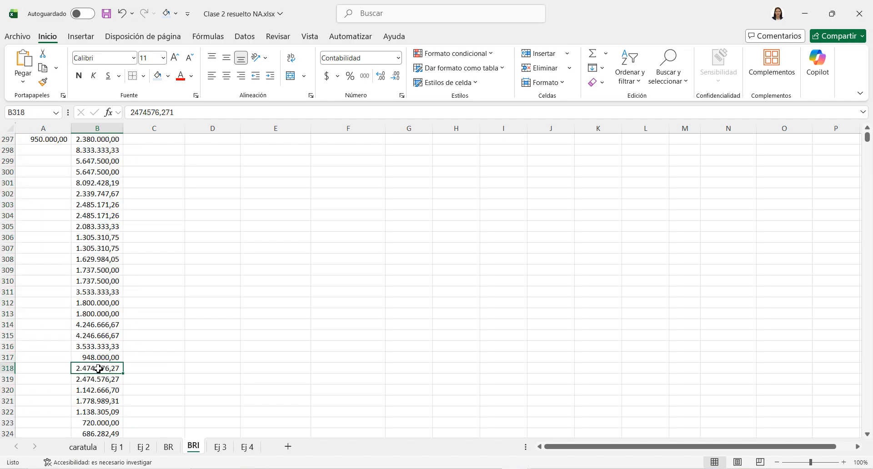
{"action": "key", "text": "ctrl+Down"}
{"action": "key", "text": "ctrl+Up"}
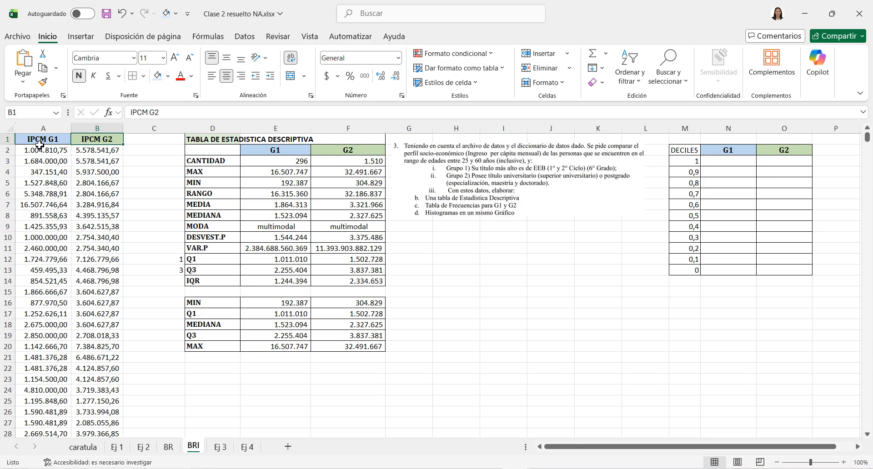
Move the exercise statement picture below the five-number summary table.
{"action": "left_click", "coordinate": [59, 256]}
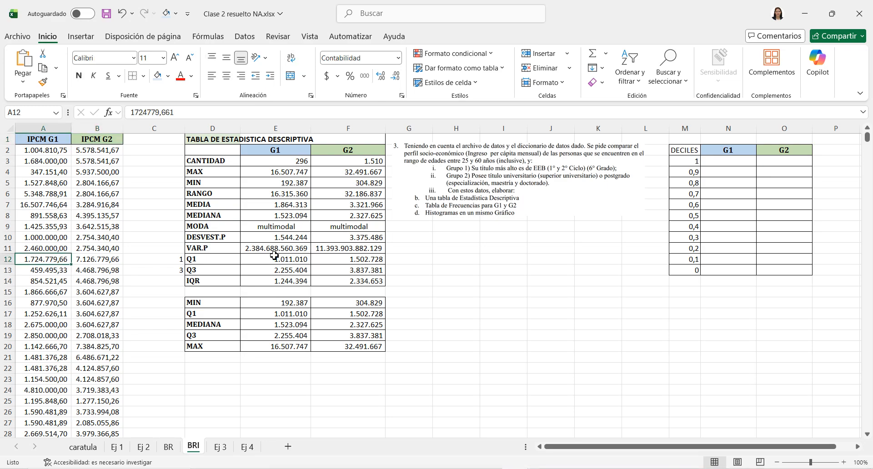
{"action": "left_click", "coordinate": [459, 189]}
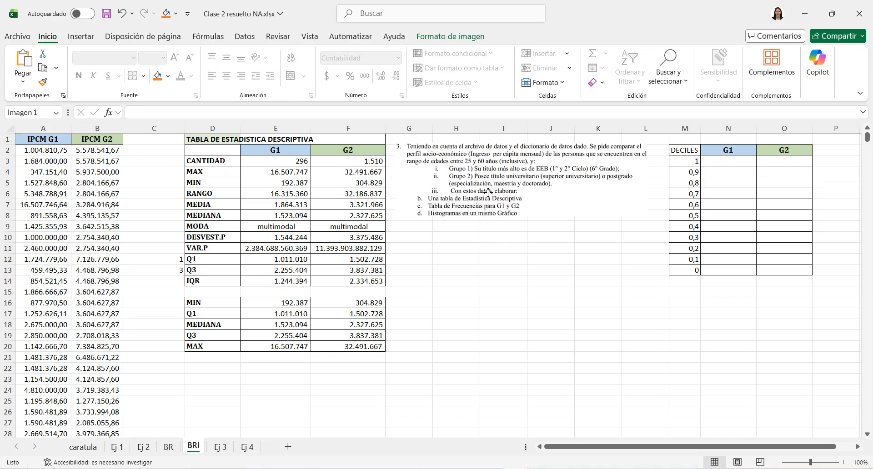
{"action": "left_click_drag", "start_coordinate": [459, 189], "coordinate": [242, 412]}
Insert a box-and-whisker chart (Cajas y bigotes) from the full IPCM G1 and IPCM G2 columns, headers included.
{"action": "left_click", "coordinate": [49, 140]}
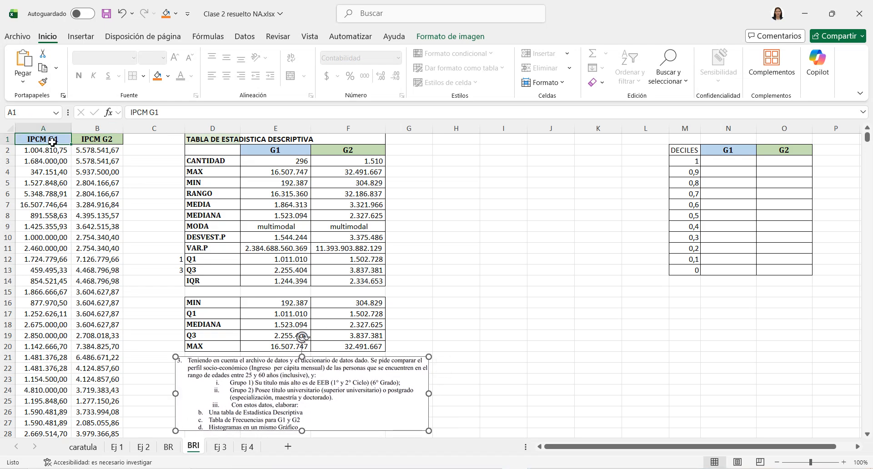
{"action": "left_click_drag", "start_coordinate": [89, 140], "coordinate": [41, 143]}
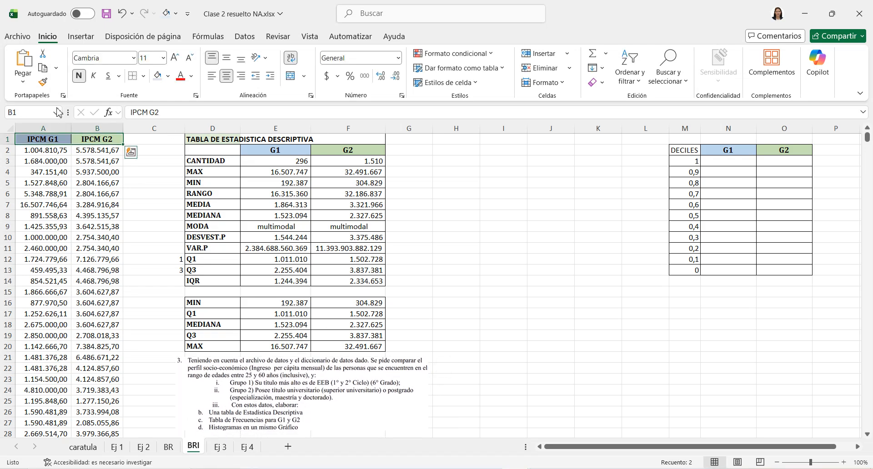
{"action": "key", "text": "ctrl+shift+Down"}
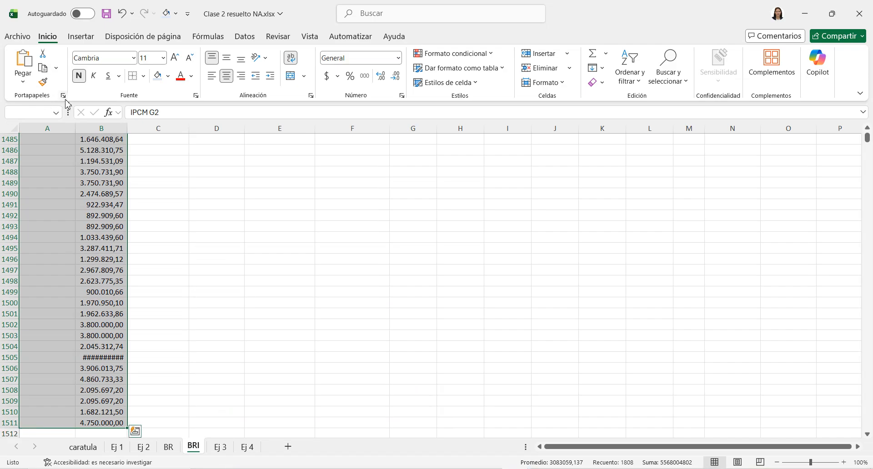
{"action": "left_click", "coordinate": [82, 36]}
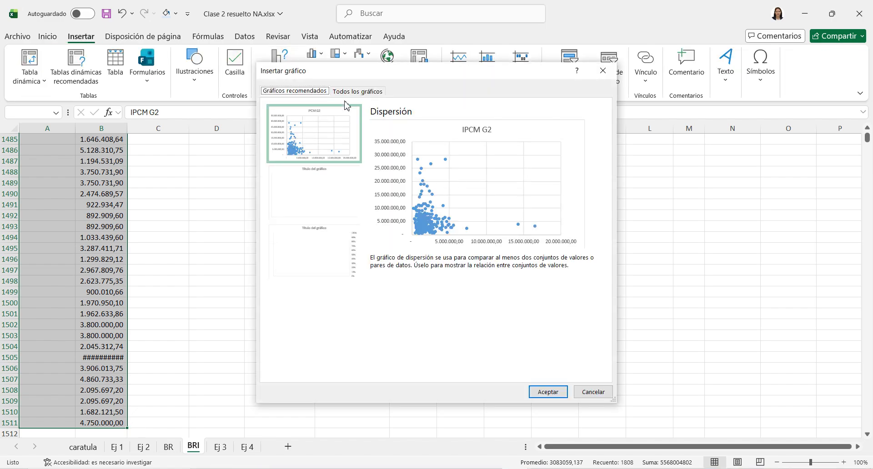
{"action": "left_click", "coordinate": [353, 92]}
{"action": "left_click", "coordinate": [306, 302]}
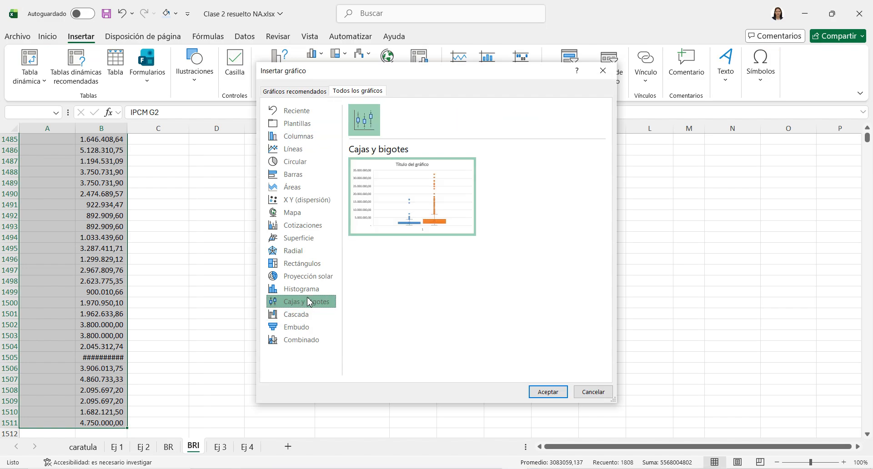
{"action": "left_click", "coordinate": [549, 391]}
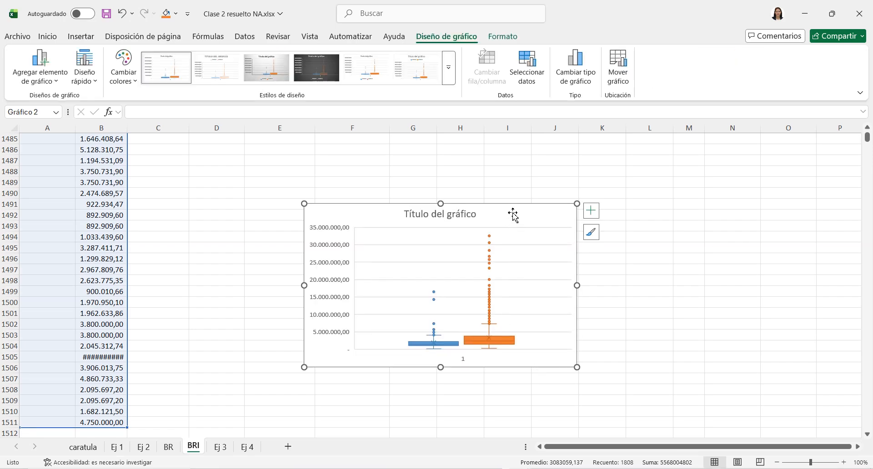
Relocate the box plot between the statistics and deciles tables near row 2 and resize it to about 5.22" high by 3.89" wide.
{"action": "key", "text": "Delete"}
{"action": "left_click_drag", "start_coordinate": [867, 139], "coordinate": [867, 132]}
{"action": "left_click", "coordinate": [559, 216]}
{"action": "left_click", "coordinate": [456, 155]}
{"action": "key", "text": "ctrl+v"}
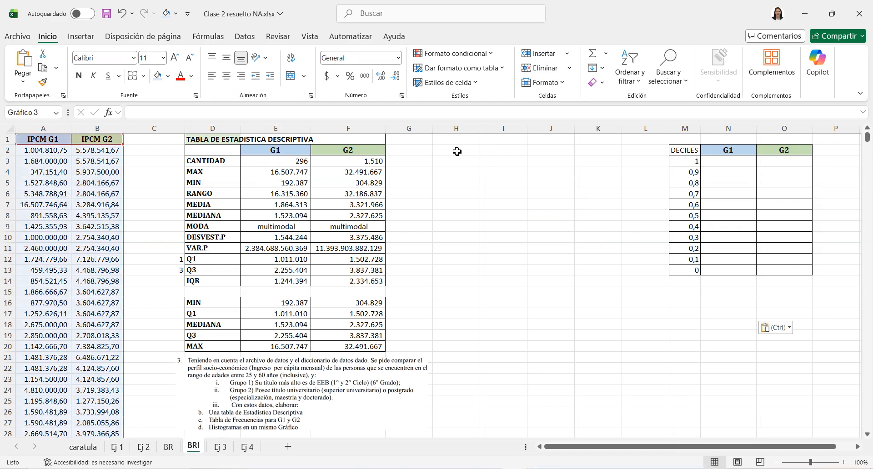
{"action": "left_click_drag", "start_coordinate": [485, 152], "coordinate": [454, 152]}
{"action": "left_click_drag", "start_coordinate": [382, 309], "coordinate": [443, 429]}
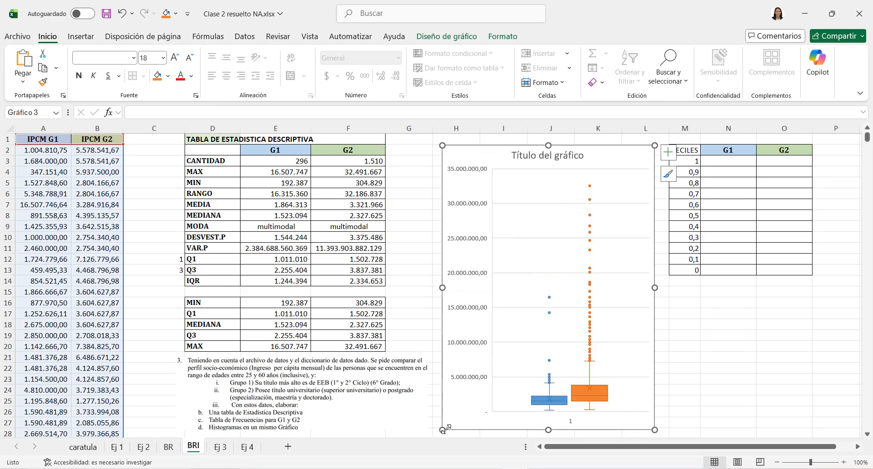
Apply the multicolor palette that starts with green and blue to the box plot.
{"action": "left_click", "coordinate": [603, 386]}
{"action": "left_click", "coordinate": [579, 165]}
{"action": "left_click", "coordinate": [604, 152]}
{"action": "left_click", "coordinate": [500, 36]}
{"action": "left_click", "coordinate": [447, 36]}
{"action": "left_click", "coordinate": [124, 70]}
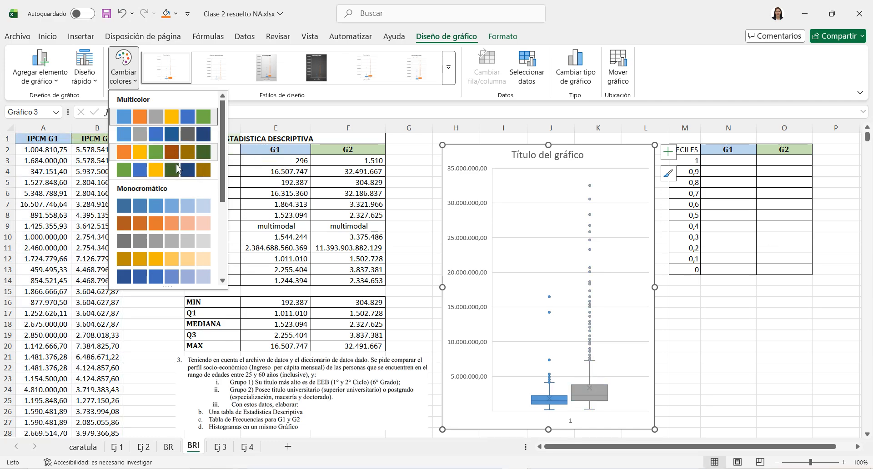
{"action": "left_click", "coordinate": [178, 170]}
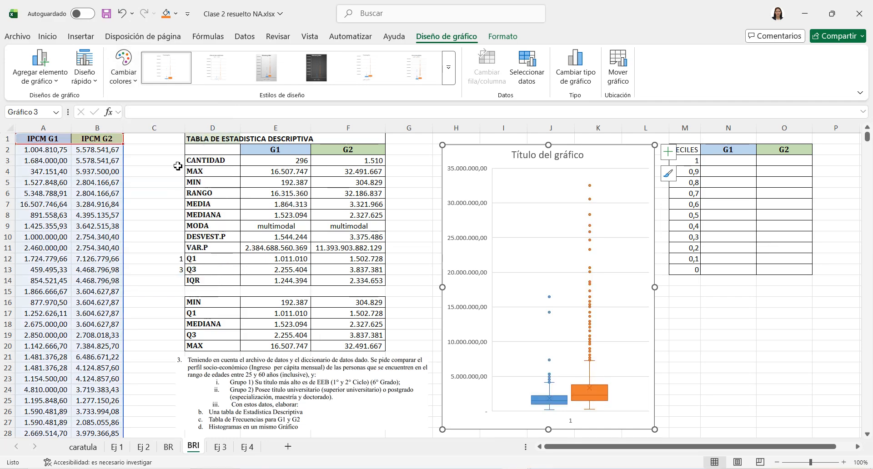
{"action": "left_click", "coordinate": [727, 334]}
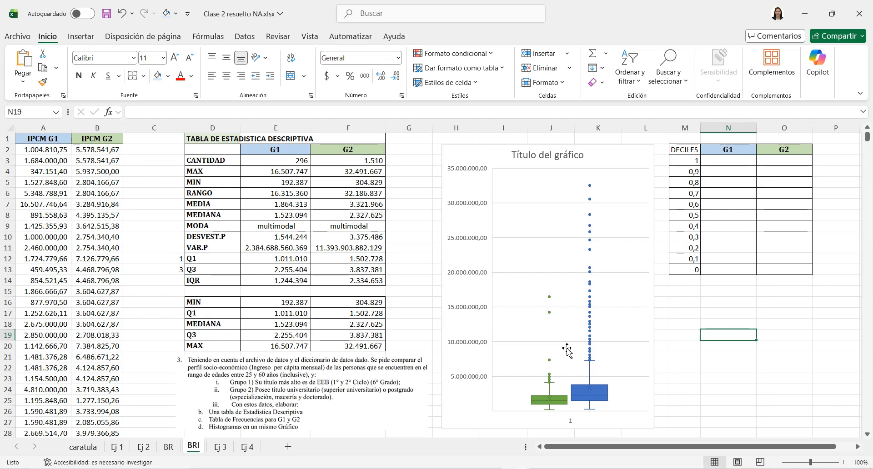
Recolor the box plot with the multicolor palette that starts with blue and gray.
{"action": "left_click", "coordinate": [643, 272]}
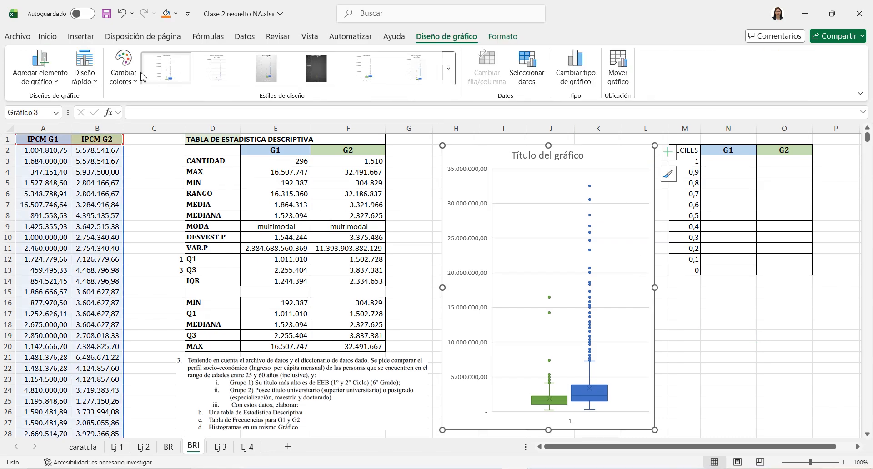
{"action": "left_click", "coordinate": [123, 69]}
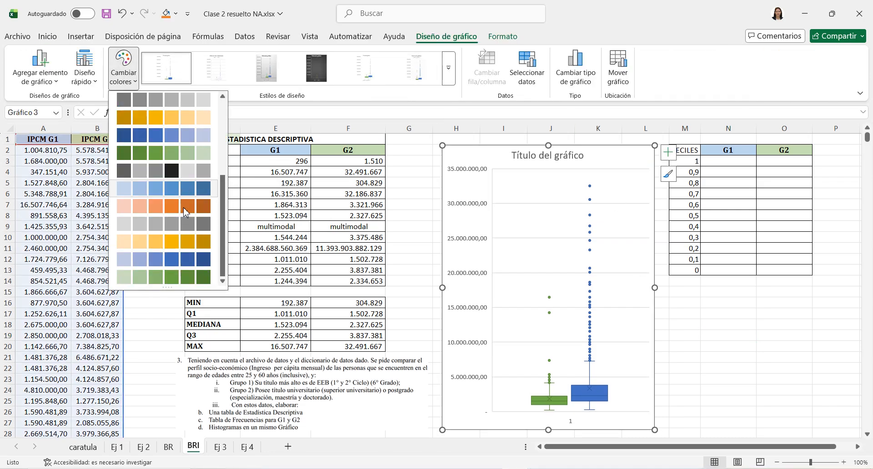
{"action": "scroll", "coordinate": [184, 191], "scroll_direction": "up", "scroll_amount": 3}
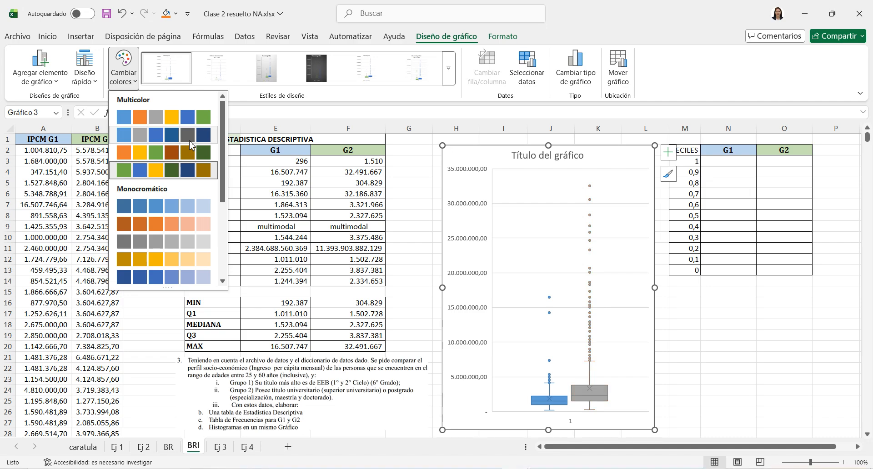
{"action": "left_click", "coordinate": [190, 141]}
{"action": "left_click", "coordinate": [823, 325]}
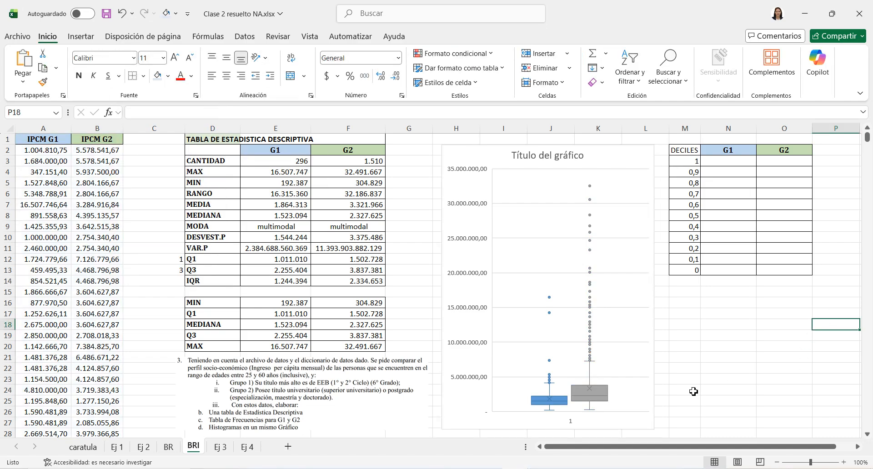
Fill the IPCM G2 box series with the standard light green color.
{"action": "left_click", "coordinate": [609, 399]}
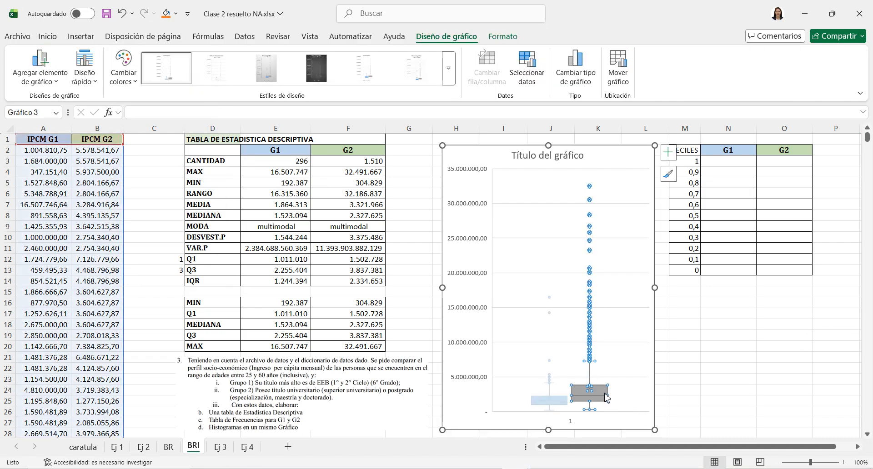
{"action": "left_click", "coordinate": [502, 36]}
{"action": "left_click", "coordinate": [429, 53]}
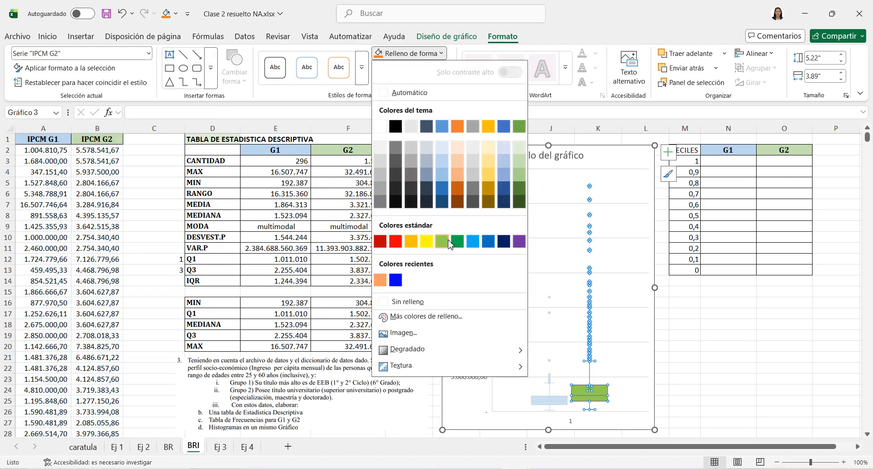
{"action": "left_click", "coordinate": [447, 241]}
{"action": "left_click", "coordinate": [759, 378]}
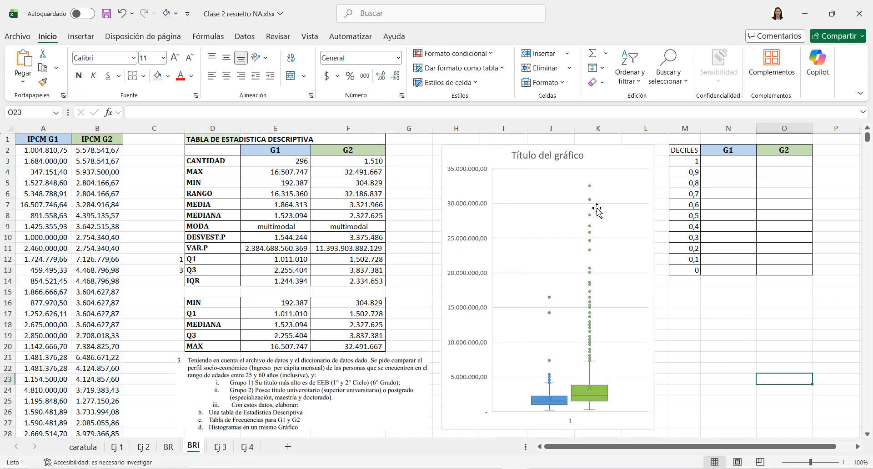
Try to clear the placeholder title text of the box plot.
{"action": "left_click", "coordinate": [553, 224]}
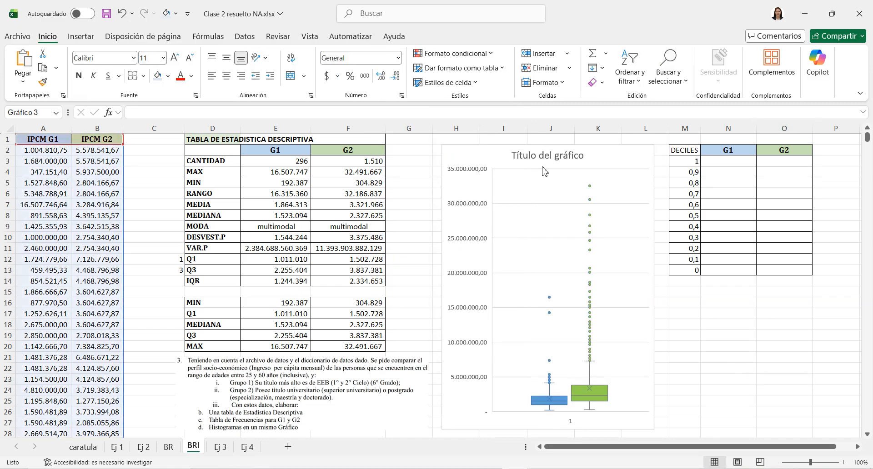
{"action": "left_click", "coordinate": [584, 165]}
{"action": "left_click", "coordinate": [584, 163]}
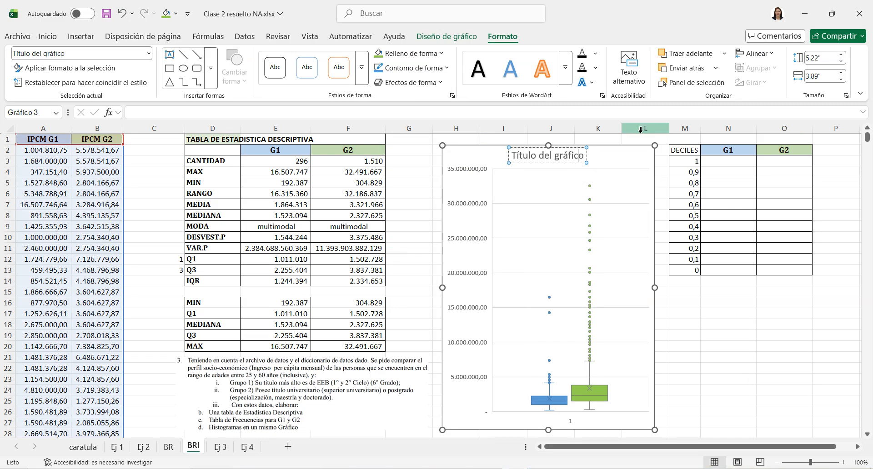
{"action": "double_click", "coordinate": [588, 155]}
{"action": "left_click", "coordinate": [574, 162]}
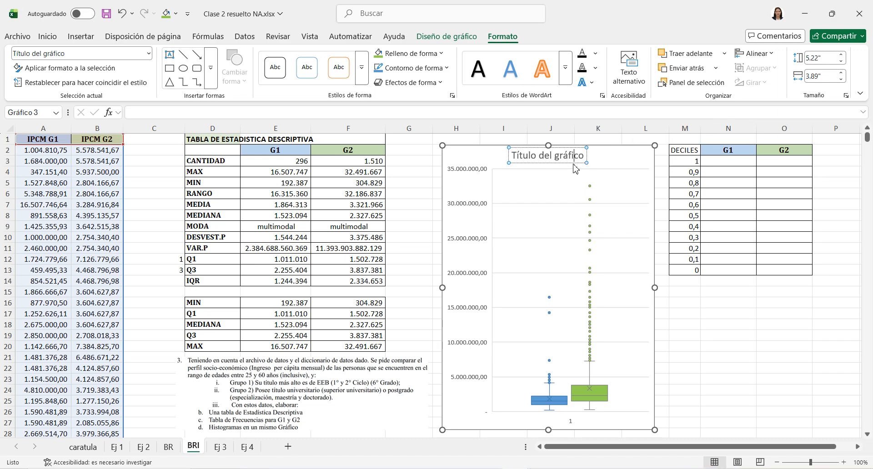
{"action": "key", "text": "Delete"}
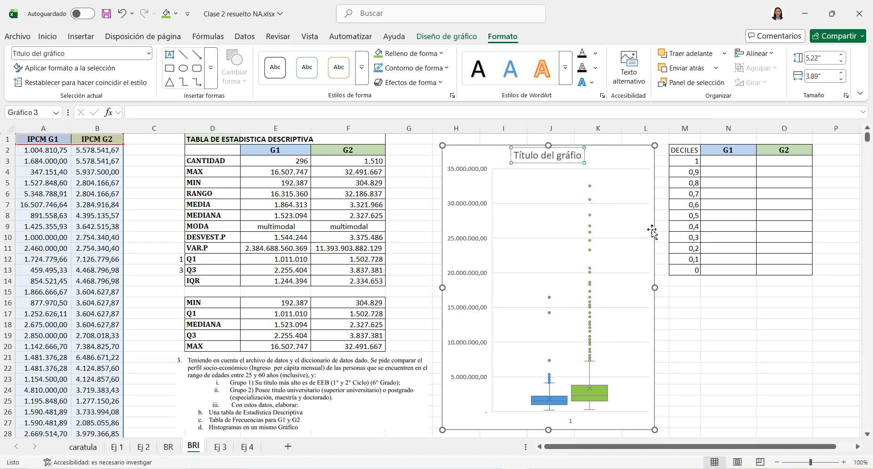
Add data labels to both series of the box plot.
{"action": "left_click", "coordinate": [614, 166]}
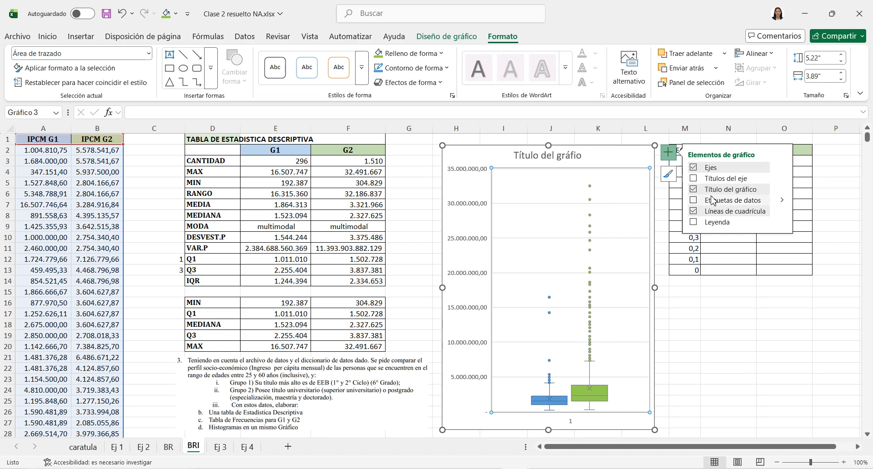
{"action": "left_click", "coordinate": [696, 203]}
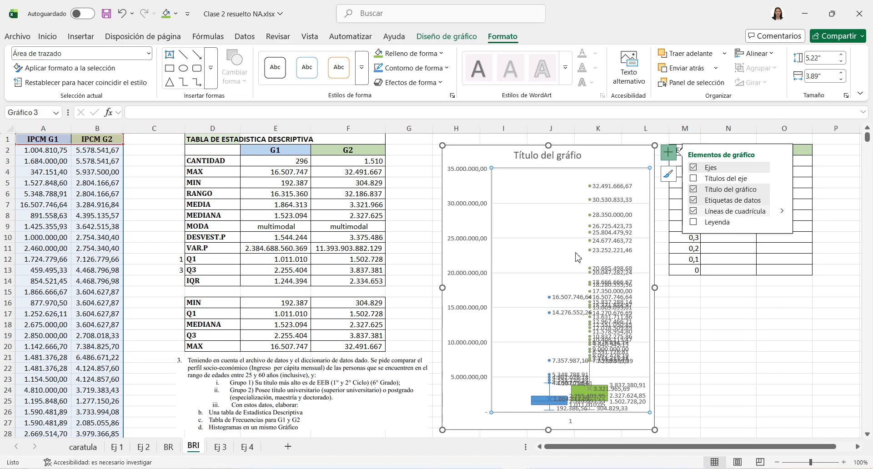
Clear the whole title text of the box plot.
{"action": "left_click", "coordinate": [576, 156]}
{"action": "left_click", "coordinate": [576, 157]}
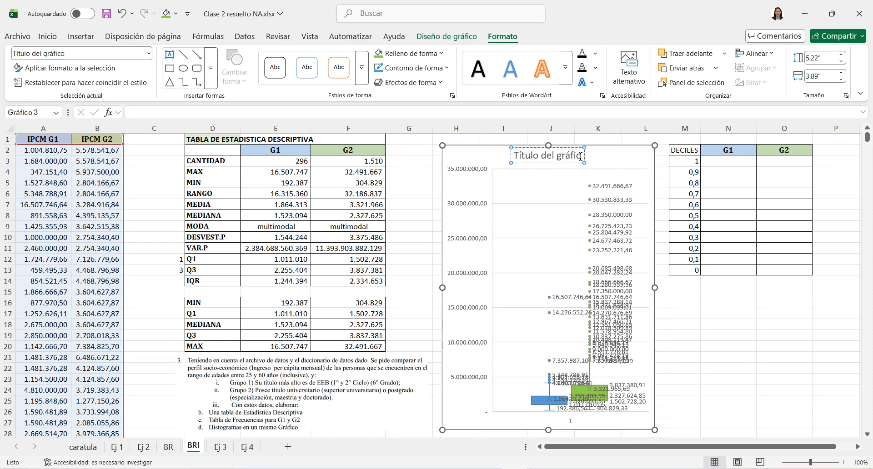
{"action": "triple_click", "coordinate": [574, 157]}
{"action": "key", "text": "Delete"}
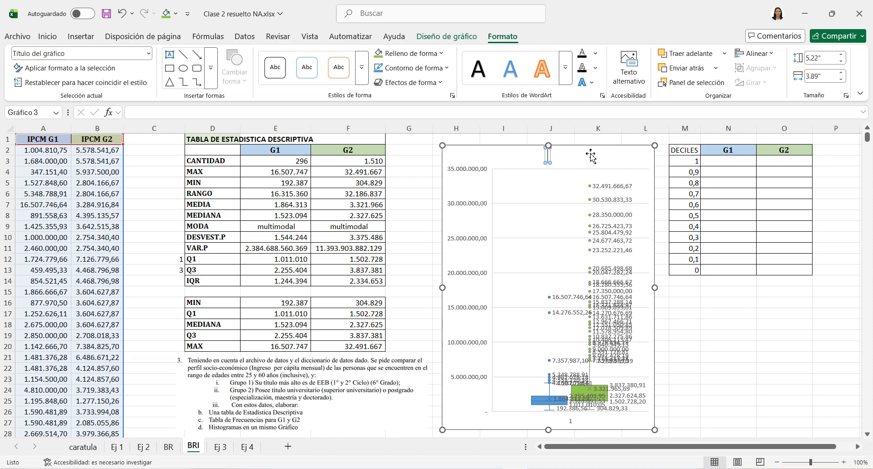
Stretch the box plot's lower edge down to about row 42 so the data labels are spaced further apart.
{"action": "left_click", "coordinate": [555, 161]}
{"action": "scroll", "coordinate": [577, 319], "scroll_direction": "down", "scroll_amount": 2}
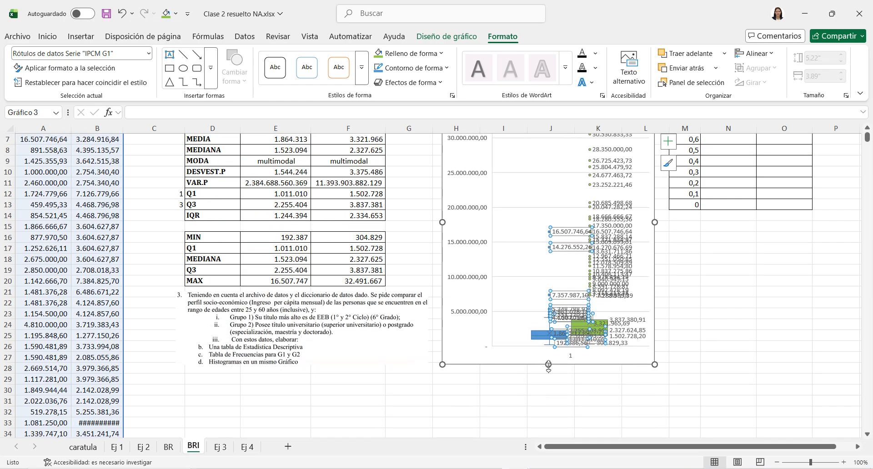
{"action": "left_click", "coordinate": [578, 324]}
{"action": "scroll", "coordinate": [578, 325], "scroll_direction": "down", "scroll_amount": 2}
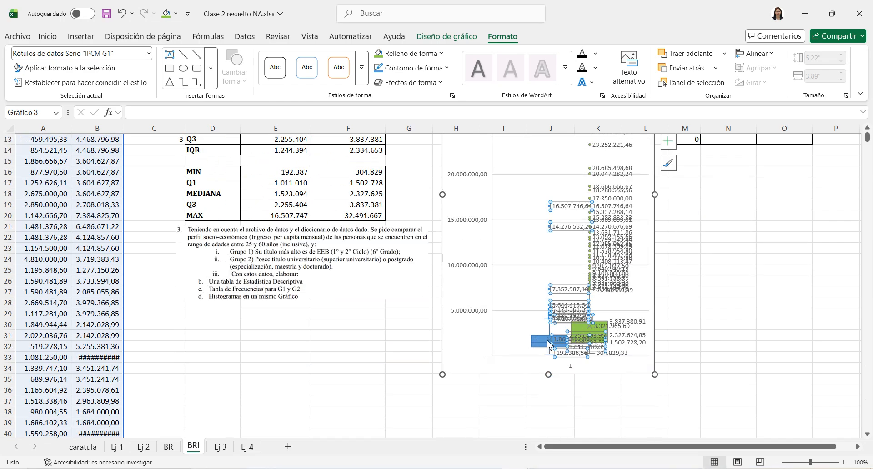
{"action": "left_click", "coordinate": [573, 330]}
{"action": "left_click", "coordinate": [572, 331]}
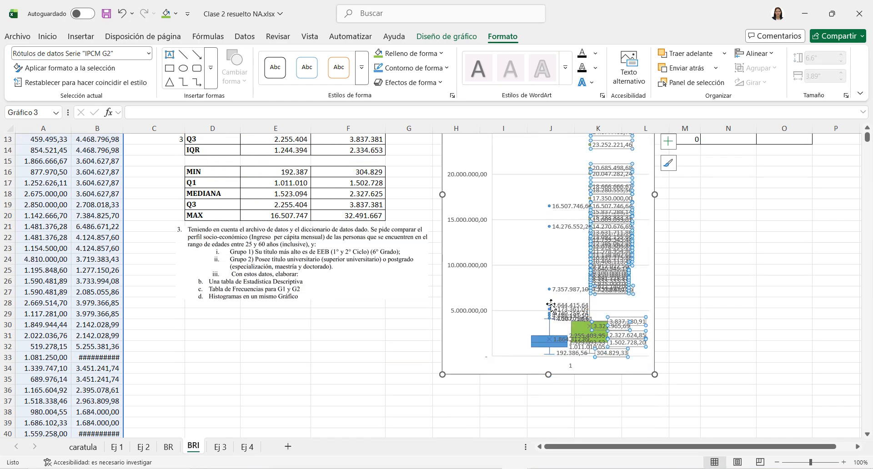
{"action": "scroll", "coordinate": [579, 339], "scroll_direction": "down", "scroll_amount": 1}
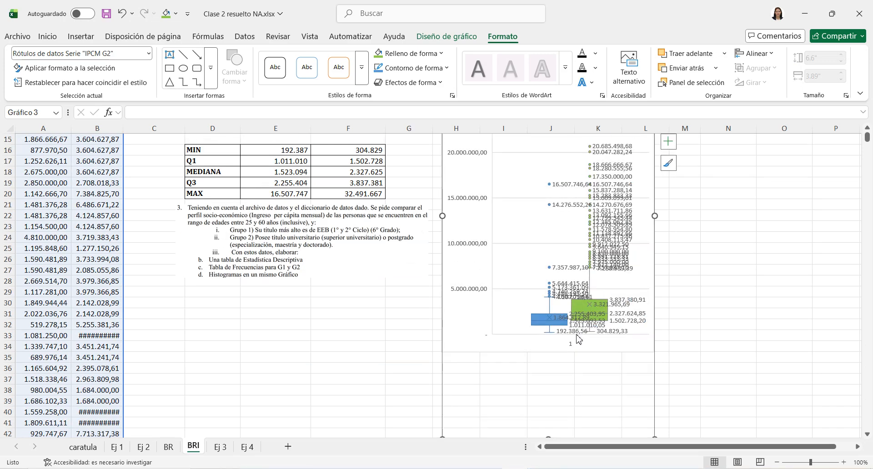
{"action": "scroll", "coordinate": [577, 339], "scroll_direction": "down", "scroll_amount": 3}
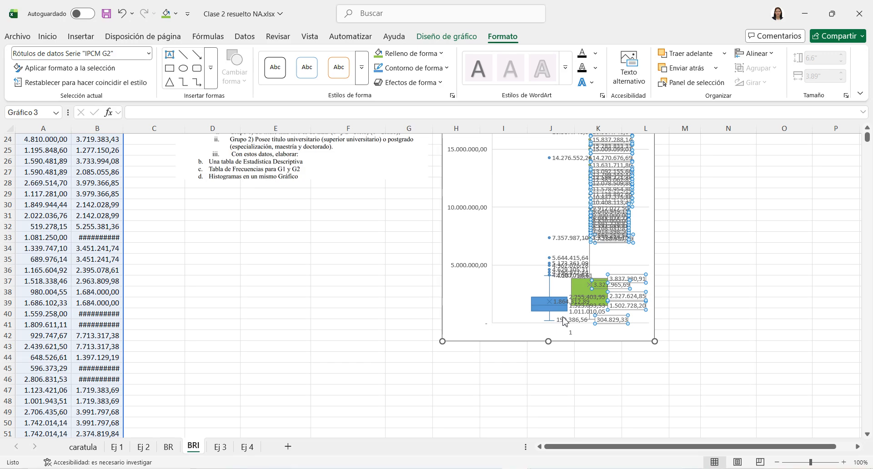
{"action": "left_click", "coordinate": [406, 289]}
{"action": "scroll", "coordinate": [437, 289], "scroll_direction": "up", "scroll_amount": 8}
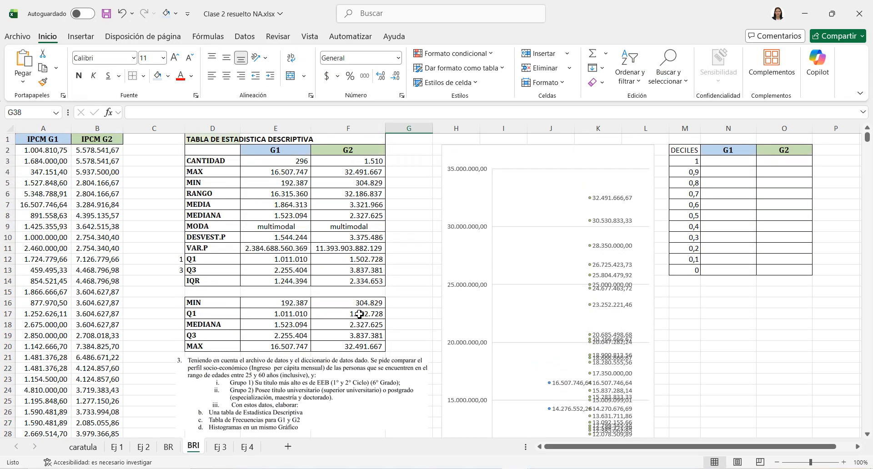
Shift the enlarged box plot slightly up and left, keeping it between the statistics and deciles tables.
{"action": "left_click", "coordinate": [359, 314]}
{"action": "scroll", "coordinate": [359, 314], "scroll_direction": "down", "scroll_amount": 1}
{"action": "left_click", "coordinate": [365, 294]}
{"action": "scroll", "coordinate": [591, 341], "scroll_direction": "down", "scroll_amount": 6}
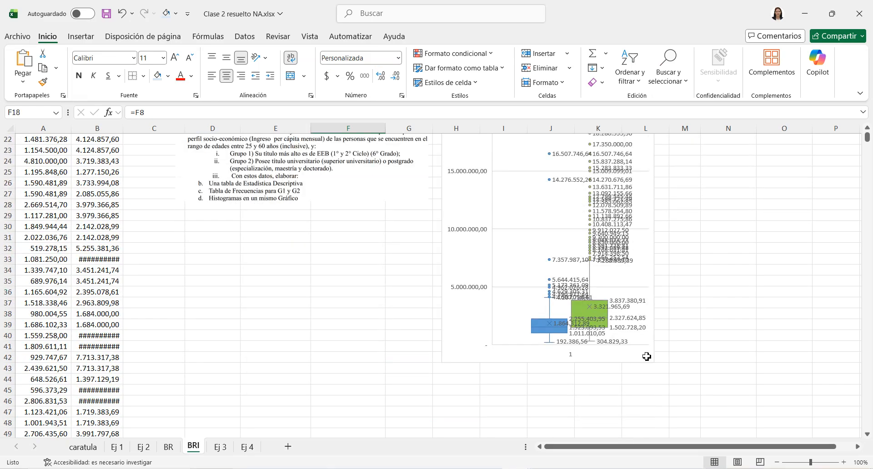
{"action": "scroll", "coordinate": [637, 332], "scroll_direction": "up", "scroll_amount": 7}
{"action": "left_click", "coordinate": [727, 346]}
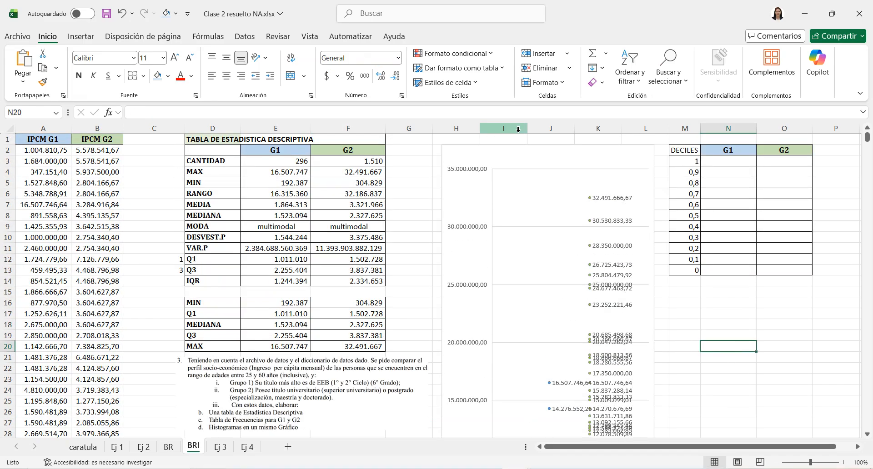
{"action": "left_click_drag", "start_coordinate": [496, 144], "coordinate": [494, 141]}
{"action": "left_click", "coordinate": [702, 304]}
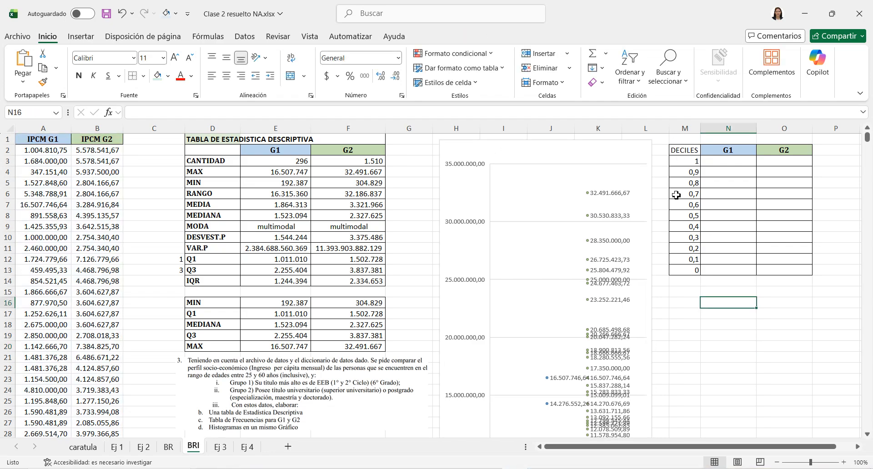
{"action": "left_click", "coordinate": [719, 166]}
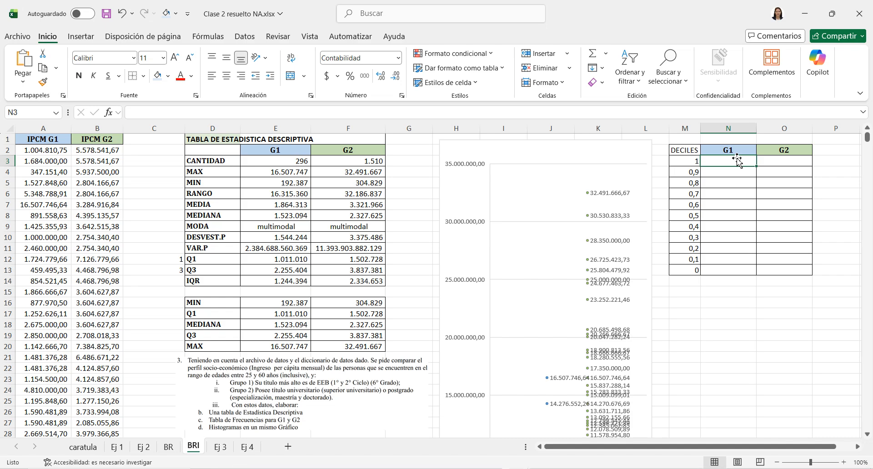
{"action": "type", "text": "="}
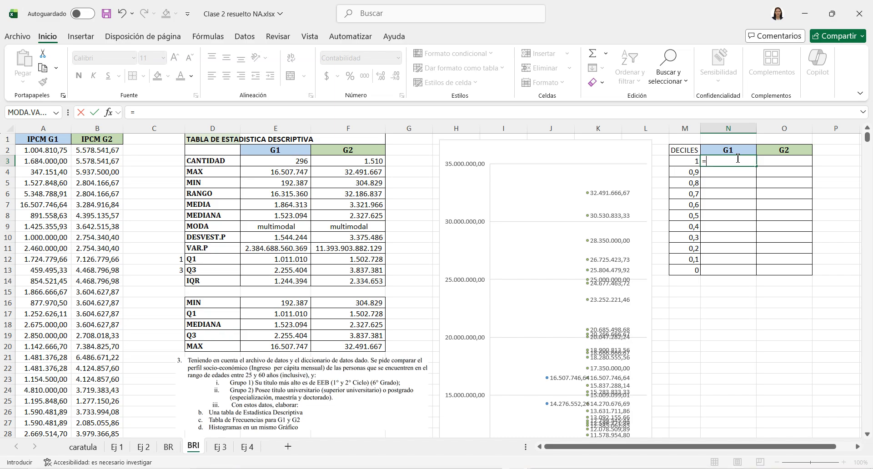
{"action": "type", "text": "perce"}
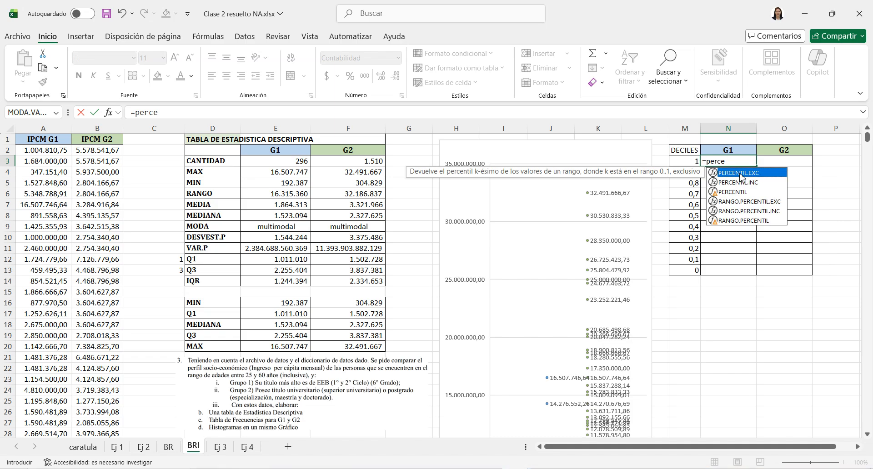
{"action": "key", "text": "Tab"}
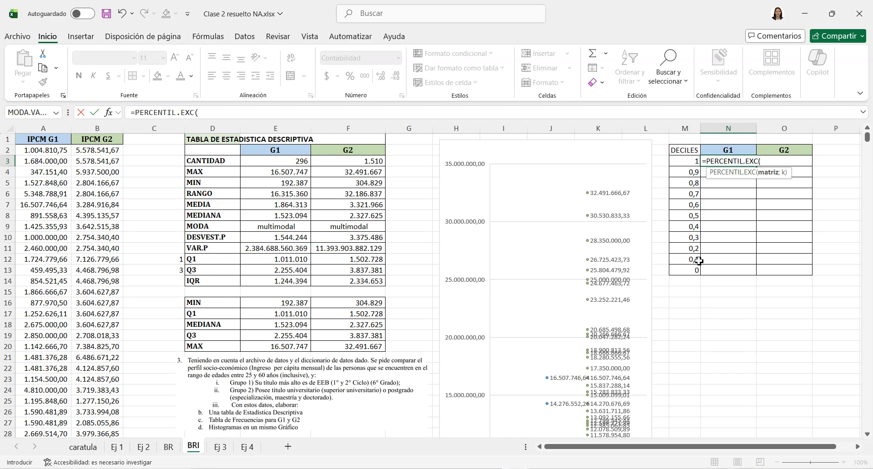
{"action": "key", "text": "BackSpace"}
{"action": "key", "text": "BackSpace"}
{"action": "key", "text": "BackSpace"}
{"action": "key", "text": "BackSpace"}
{"action": "key", "text": "BackSpace"}
{"action": "key", "text": "BackSpace"}
{"action": "key", "text": "BackSpace"}
{"action": "key", "text": "BackSpace"}
{"action": "key", "text": "BackSpace"}
{"action": "key", "text": "BackSpace"}
{"action": "key", "text": "BackSpace"}
{"action": "key", "text": "BackSpace"}
{"action": "key", "text": "BackSpace"}
{"action": "key", "text": "BackSpace"}
{"action": "key", "text": "BackSpace"}
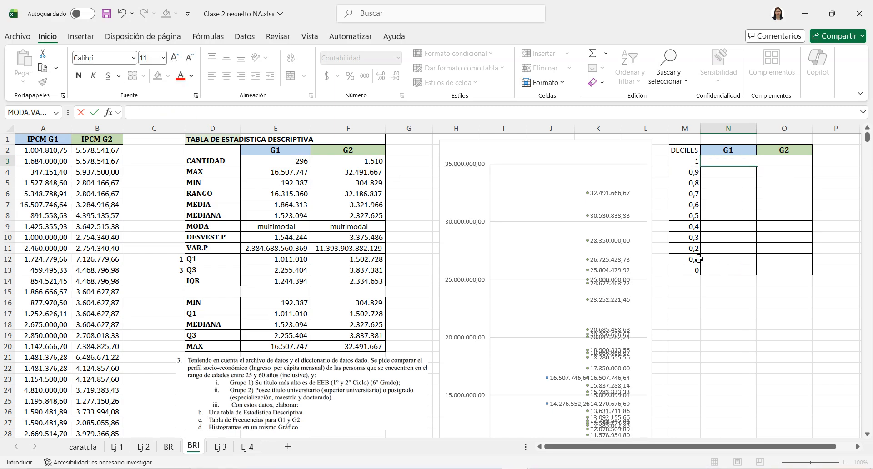
Link the G1 value for decile 1 in N3 to the G1 maximum in E4.
{"action": "type", "text": "="}
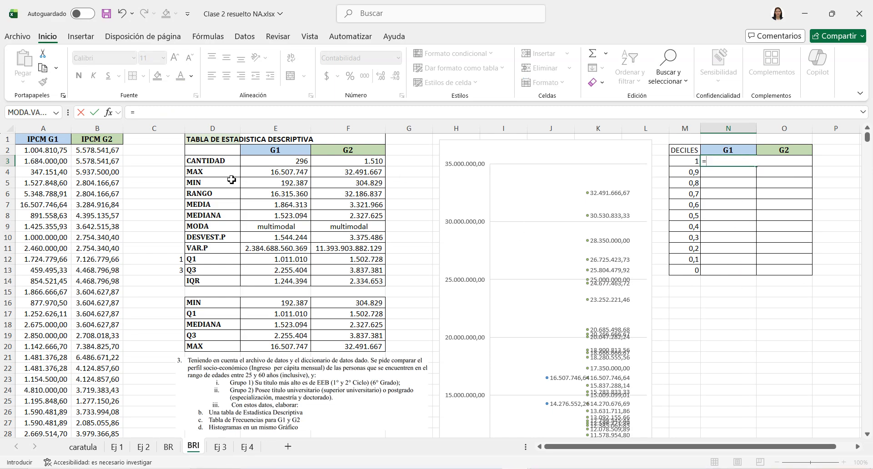
{"action": "left_click", "coordinate": [249, 174]}
{"action": "key", "text": "Return"}
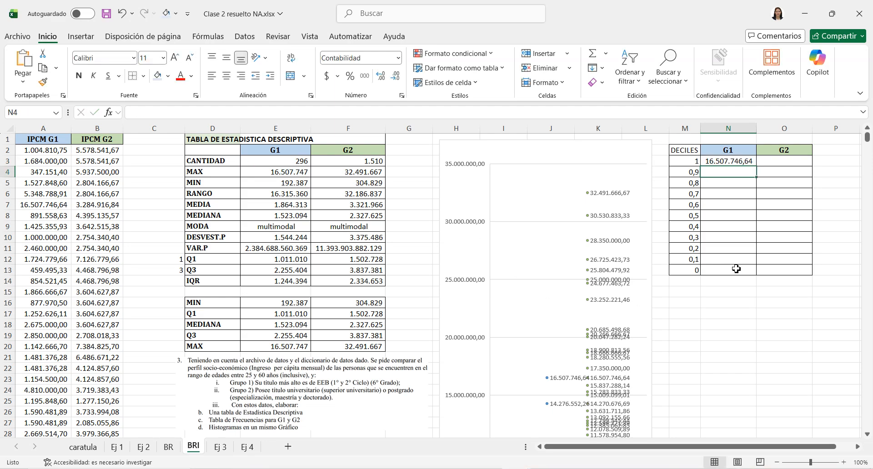
Link the G1 value for decile 0 in N13 to the G1 minimum in E5.
{"action": "left_click", "coordinate": [738, 269]}
{"action": "double_click", "coordinate": [740, 270]}
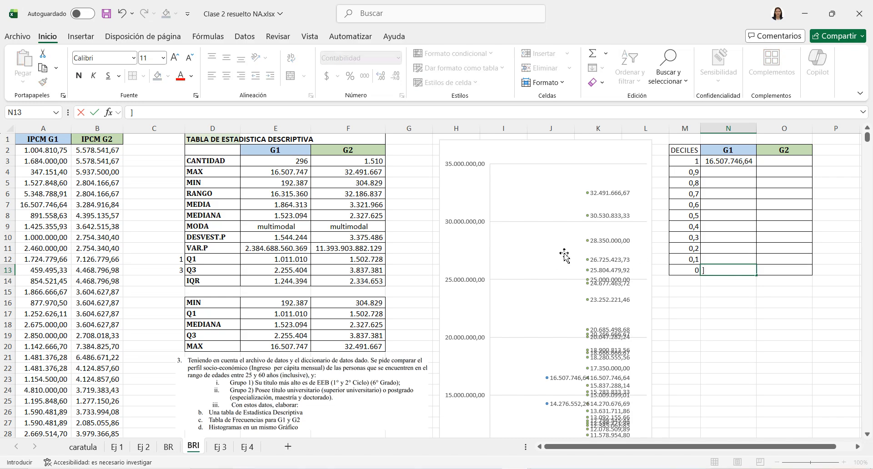
{"action": "type", "text": "="}
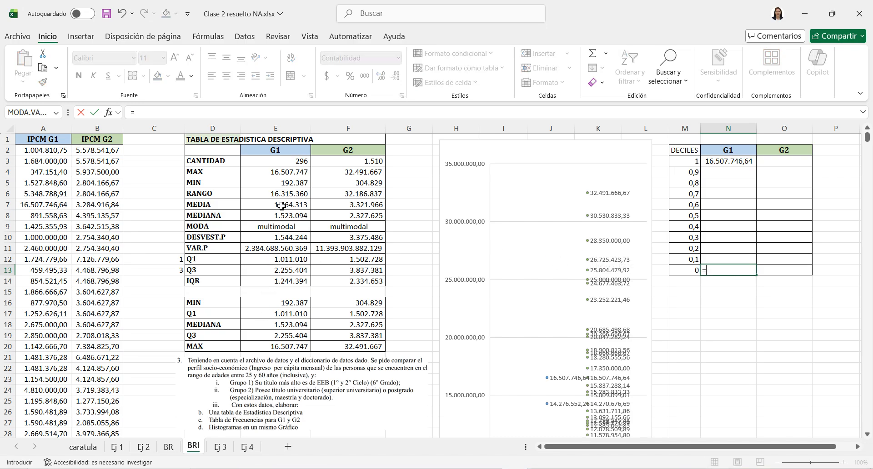
{"action": "left_click", "coordinate": [276, 176]}
{"action": "left_click", "coordinate": [278, 183]}
{"action": "key", "text": "Return"}
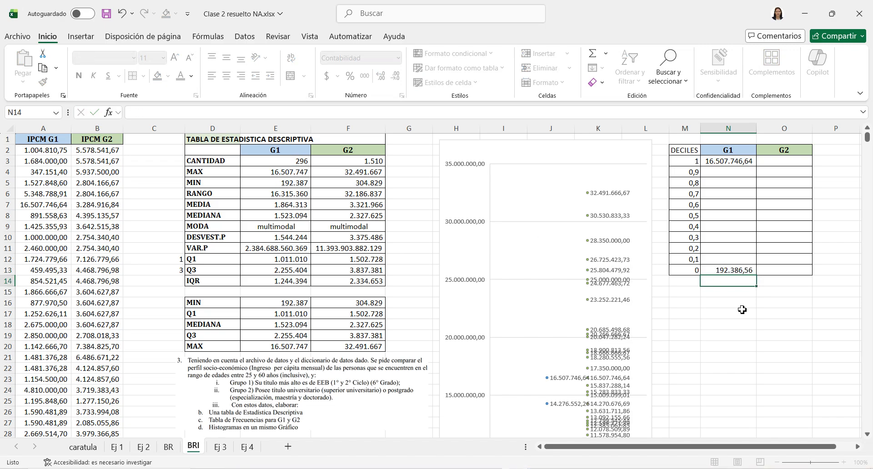
Calculate G1's 0,9 decile in N4 with PERCENTIL.EXC on column A, using M4 as k with its column locked.
{"action": "left_click", "coordinate": [739, 171]}
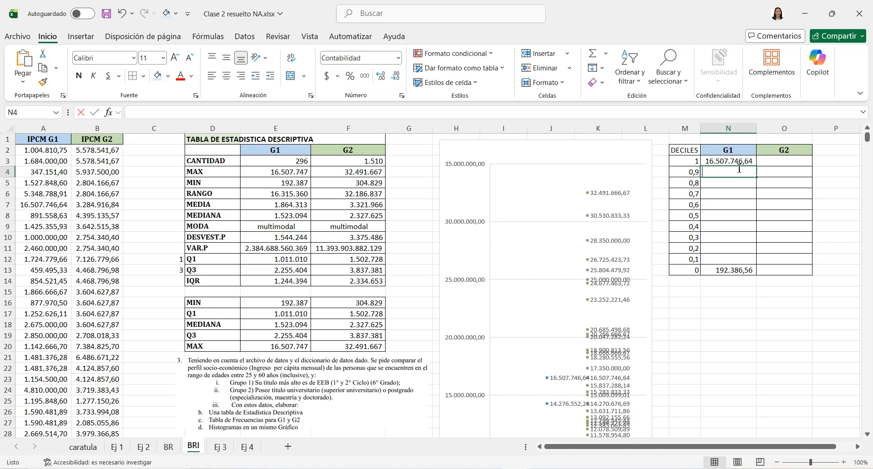
{"action": "type", "text": "=perc"}
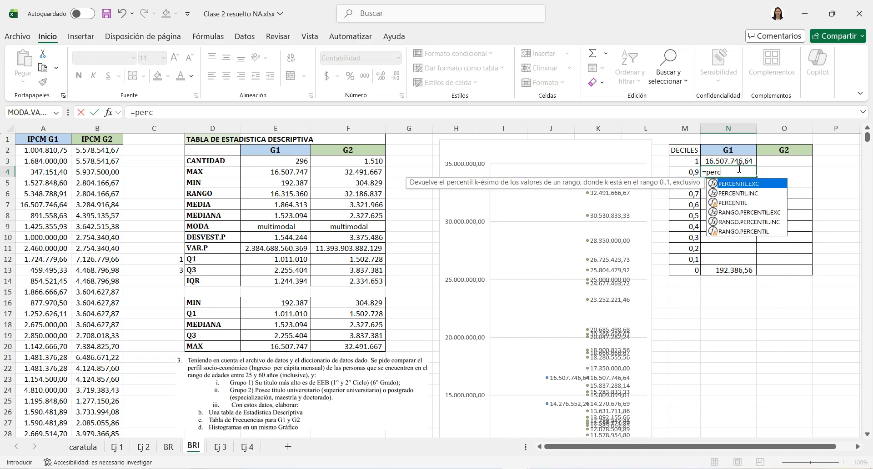
{"action": "double_click", "coordinate": [740, 184]}
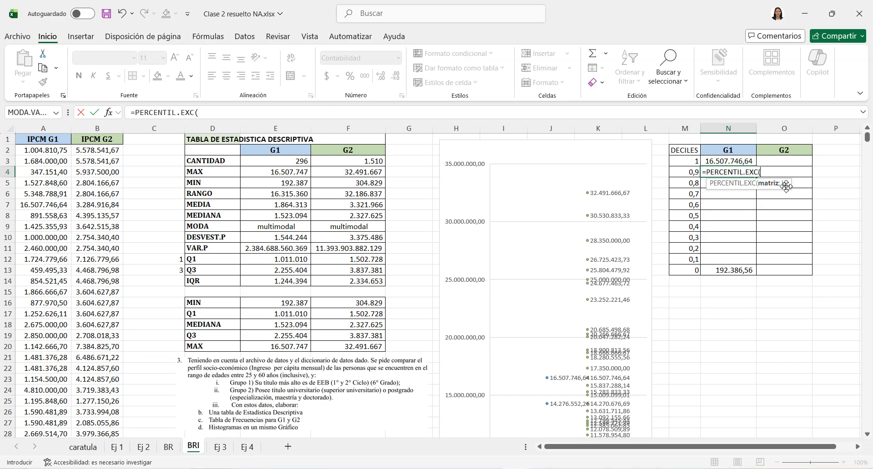
{"action": "left_click", "coordinate": [52, 128]}
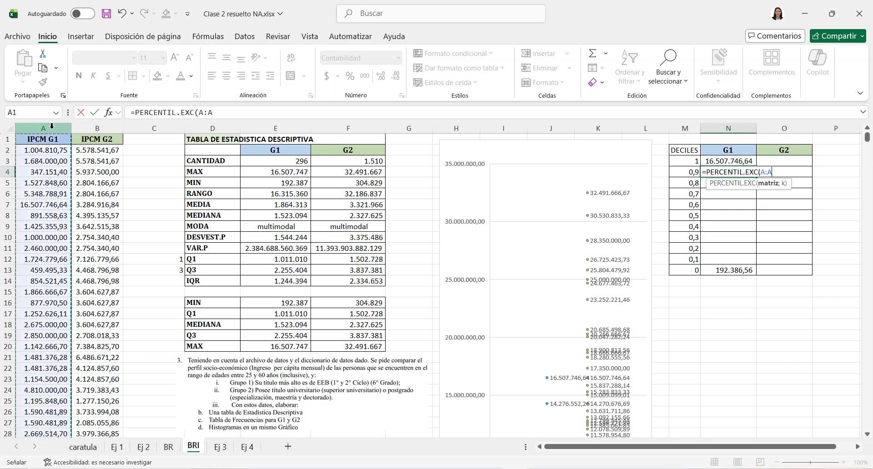
{"action": "type", "text": ";"}
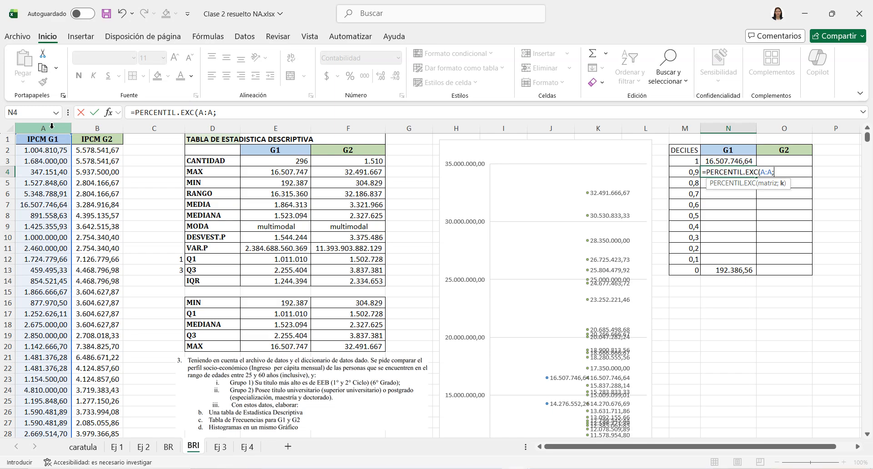
{"action": "left_click", "coordinate": [682, 173]}
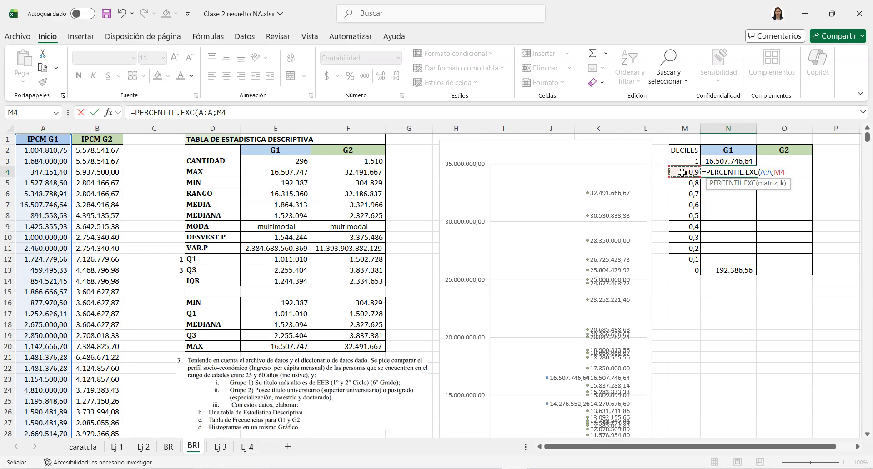
{"action": "key", "text": "F4"}
{"action": "key", "text": "F4"}
{"action": "key", "text": "Return"}
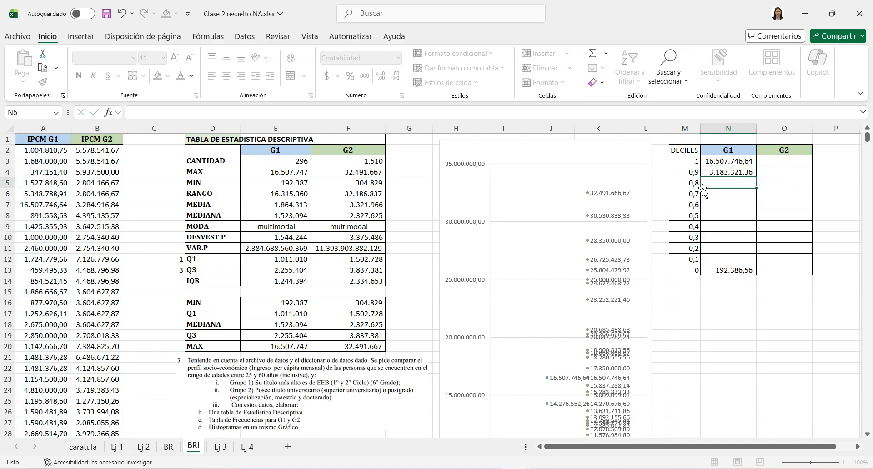
Fill the N4 percentile formula down to decile 0,1 and extend the G1 decile formulas N3:N13 across to G2.
{"action": "left_click", "coordinate": [732, 175]}
{"action": "left_click_drag", "start_coordinate": [758, 177], "coordinate": [756, 264]}
{"action": "left_click_drag", "start_coordinate": [740, 167], "coordinate": [791, 278]}
{"action": "left_click", "coordinate": [786, 303]}
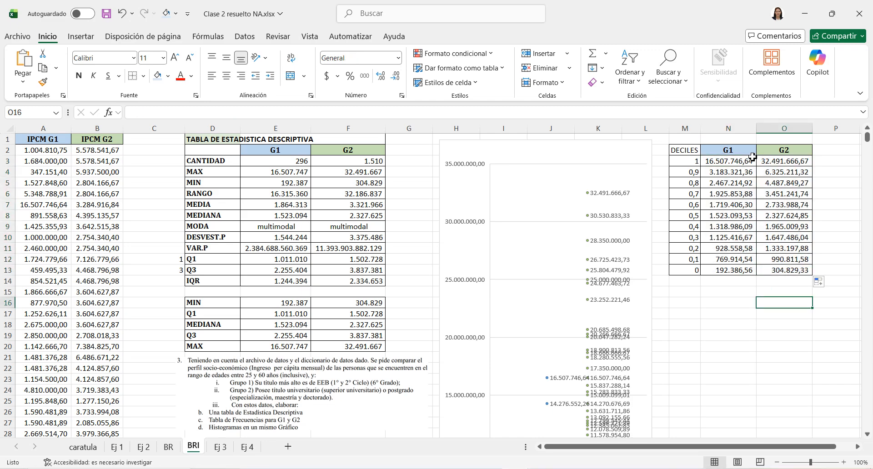
Apply the green-yellow-red colour scale as conditional formatting to the G1 and G2 decile values in N3:O13.
{"action": "left_click_drag", "start_coordinate": [741, 163], "coordinate": [771, 270]}
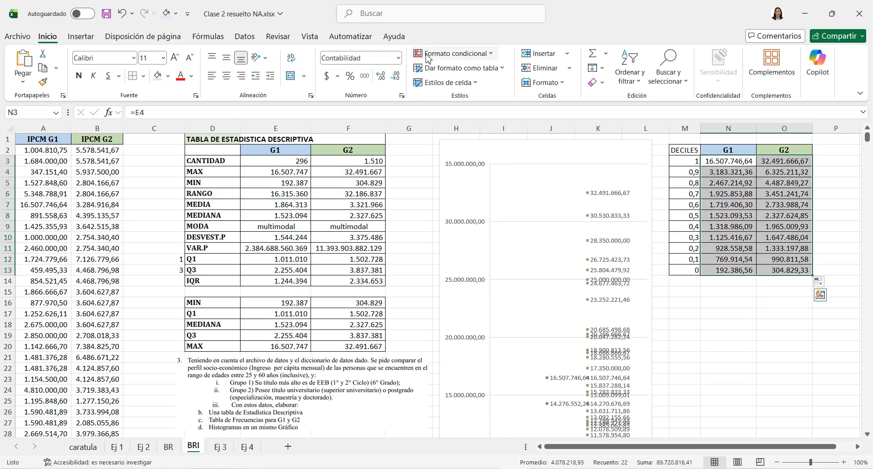
{"action": "left_click", "coordinate": [454, 53]}
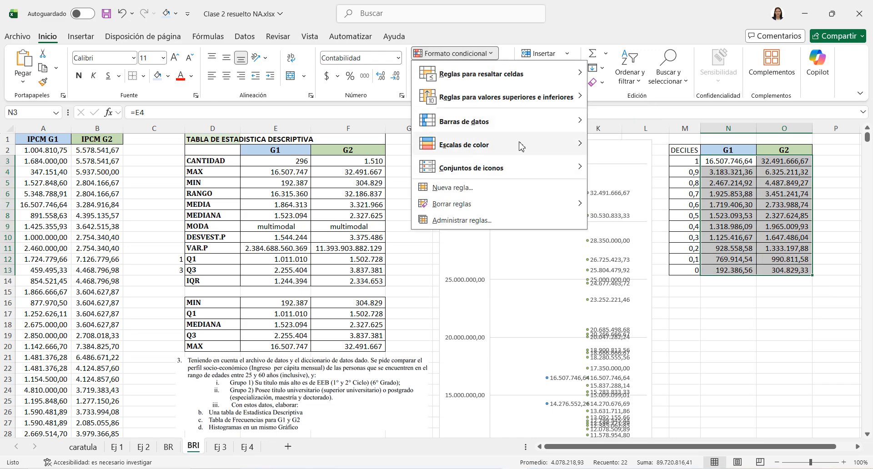
{"action": "mouse_move", "coordinate": [523, 144]}
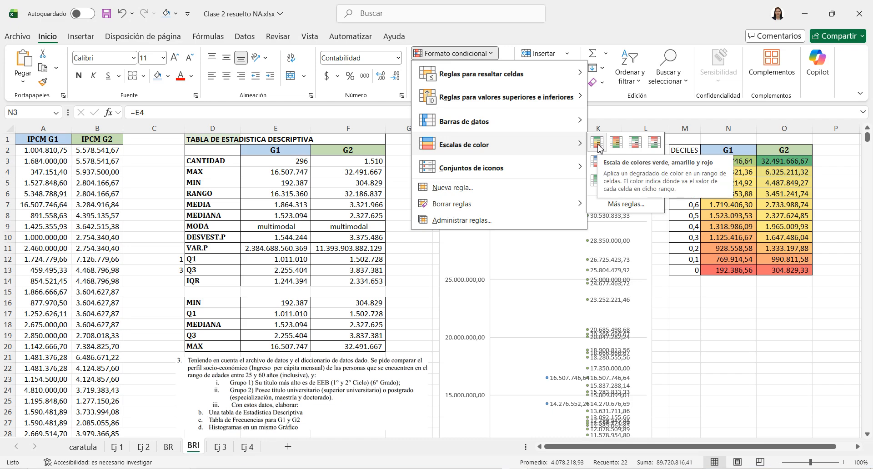
{"action": "left_click", "coordinate": [598, 148]}
{"action": "left_click", "coordinate": [704, 267]}
{"action": "left_click", "coordinate": [771, 328]}
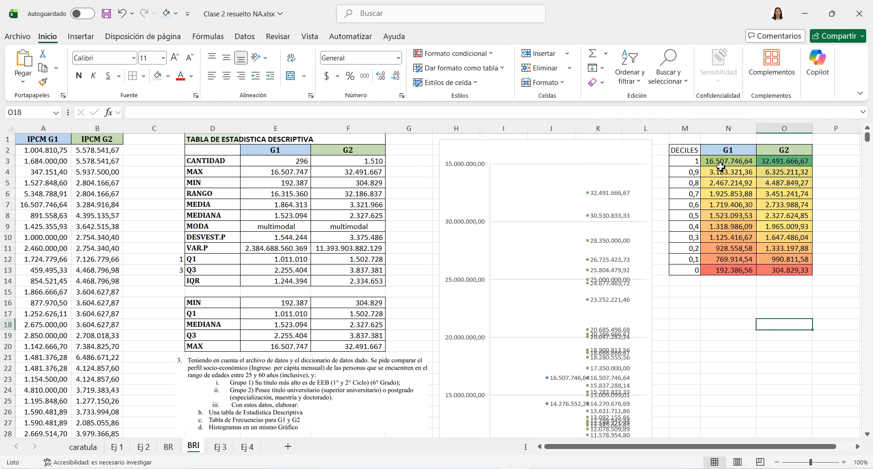
Compare the G1 and G2 incomes decile by decile in the colour-scaled deciles table.
{"action": "left_click", "coordinate": [726, 173]}
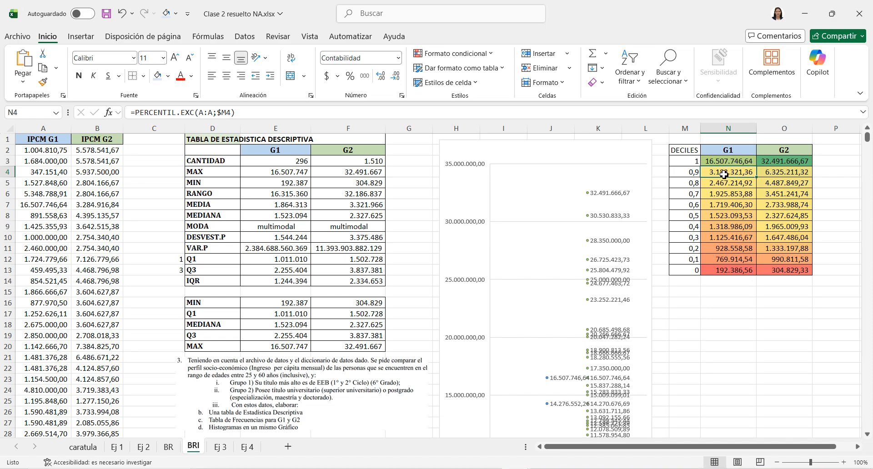
{"action": "left_click", "coordinate": [781, 174]}
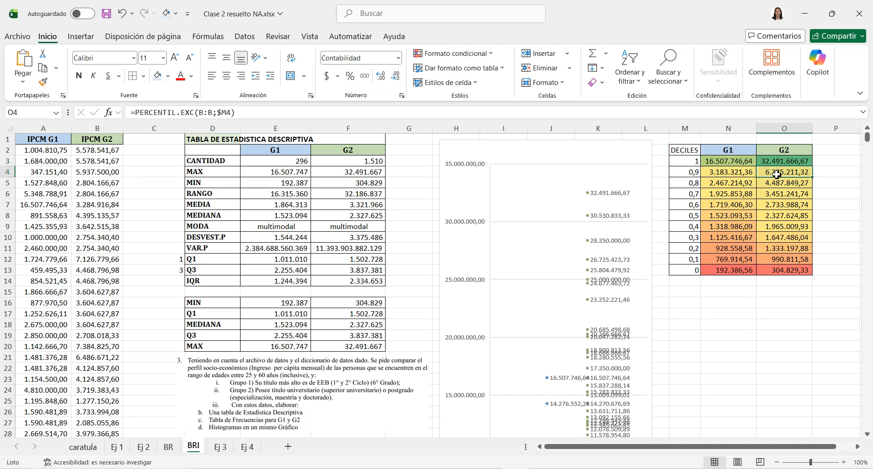
{"action": "left_click_drag", "start_coordinate": [773, 162], "coordinate": [745, 172]}
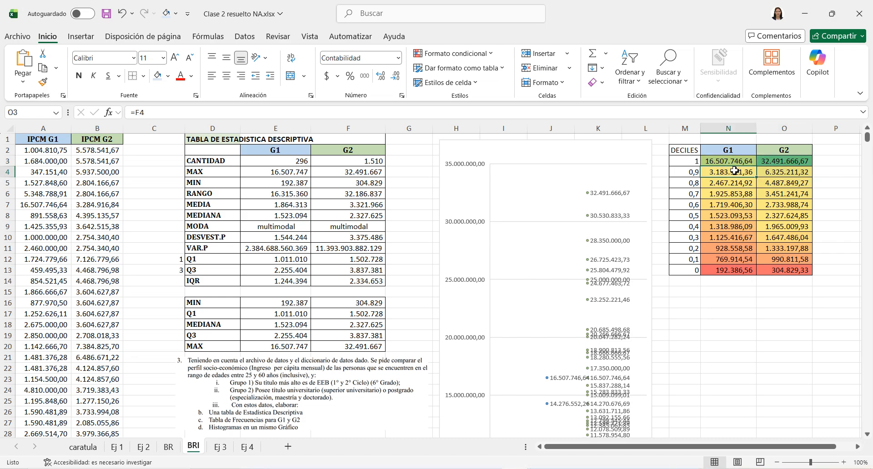
{"action": "left_click", "coordinate": [747, 173]}
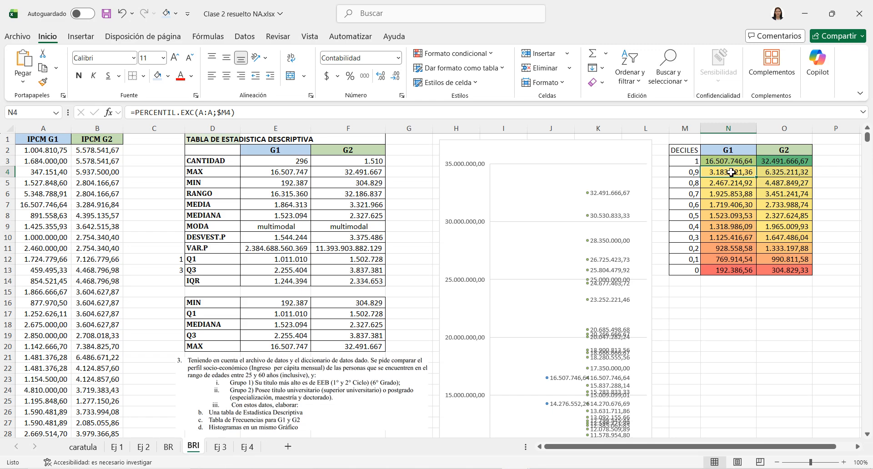
{"action": "left_click_drag", "start_coordinate": [723, 174], "coordinate": [728, 270]}
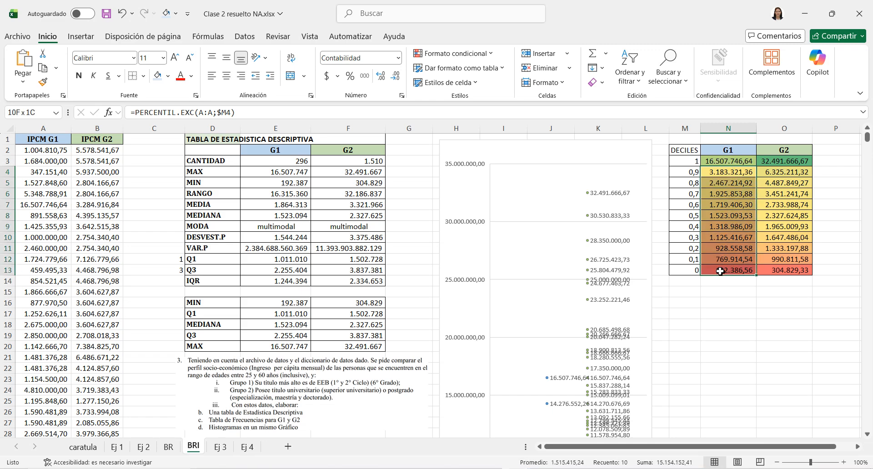
{"action": "left_click_drag", "start_coordinate": [772, 182], "coordinate": [773, 270]}
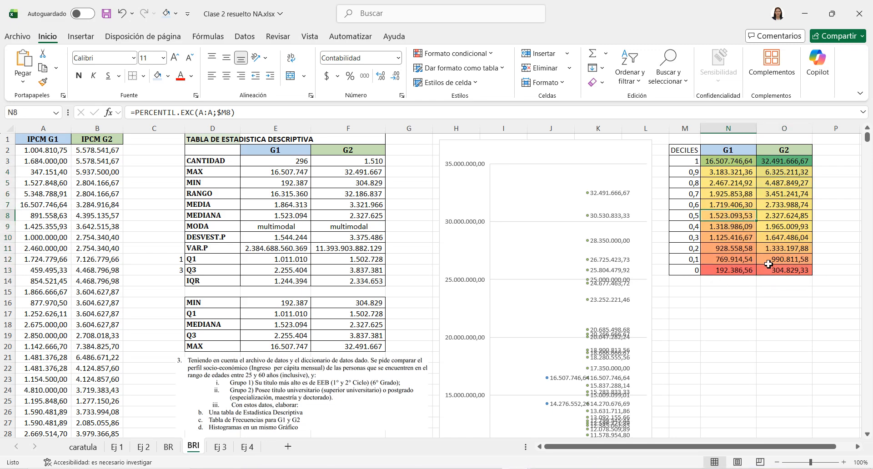
{"action": "left_click", "coordinate": [779, 246]}
{"action": "left_click_drag", "start_coordinate": [779, 247], "coordinate": [777, 237]}
{"action": "left_click", "coordinate": [777, 228]}
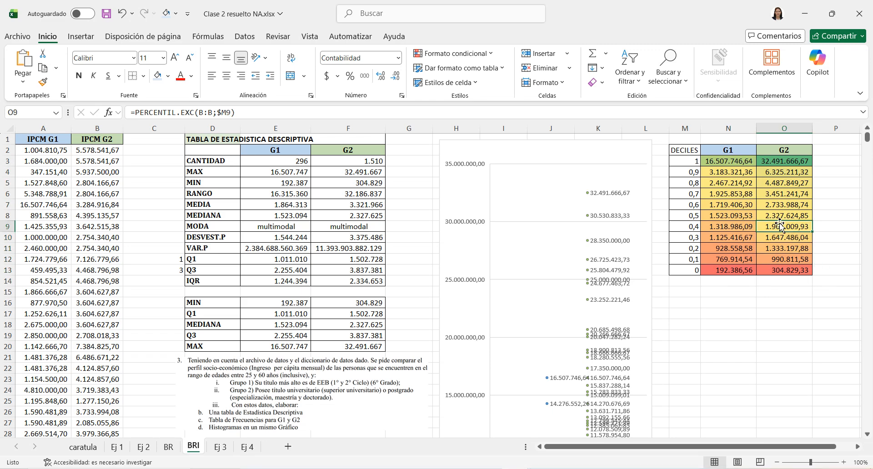
{"action": "left_click", "coordinate": [781, 215]}
{"action": "left_click", "coordinate": [778, 204]}
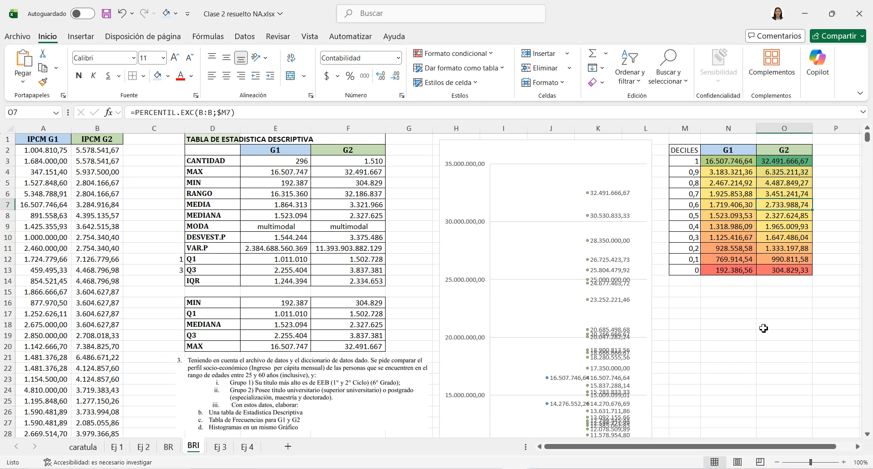
{"action": "left_click", "coordinate": [784, 324]}
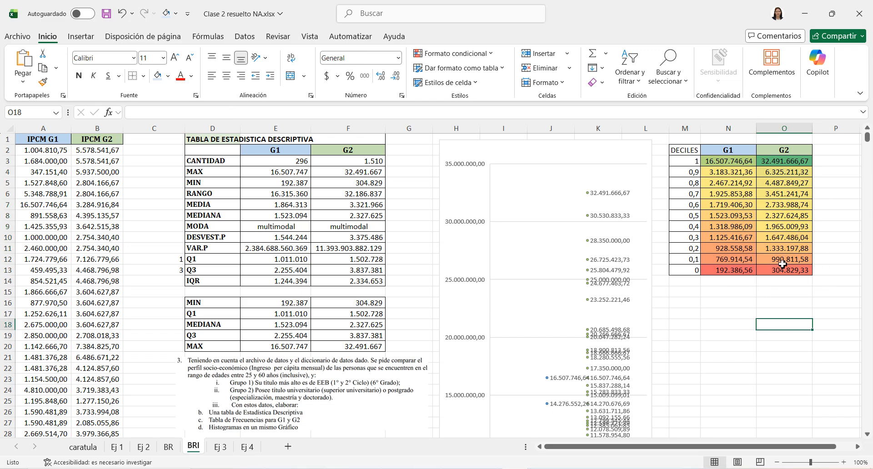
{"action": "left_click", "coordinate": [609, 151]}
{"action": "left_click", "coordinate": [729, 335]}
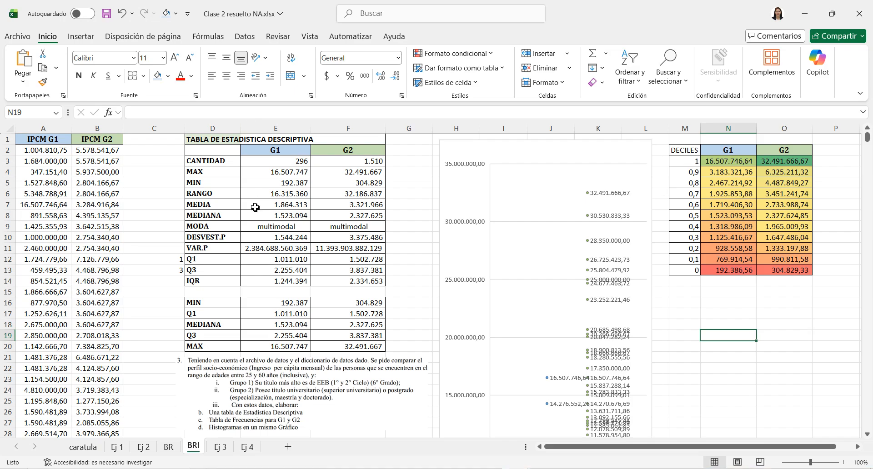
On the Ej 3 sheet, calculate K11 for G1 as 1+3,3*LOG10 of the G1 quantity in BRI!E3.
{"action": "left_click", "coordinate": [222, 447]}
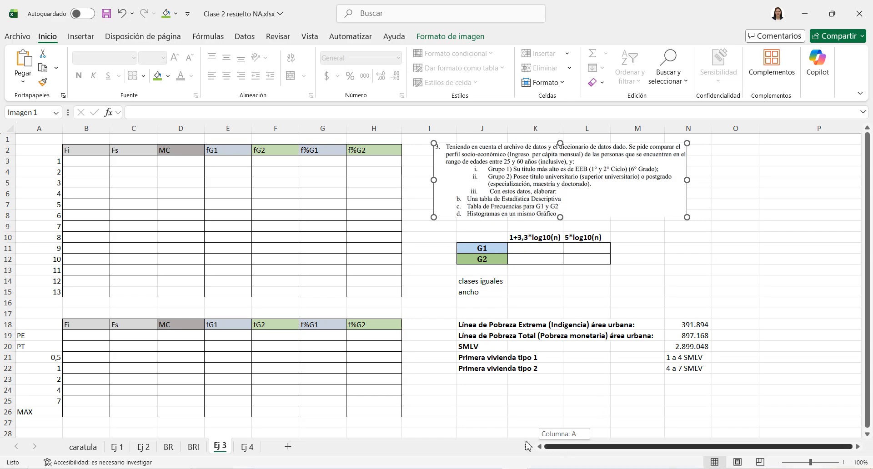
{"action": "left_click", "coordinate": [452, 390]}
{"action": "left_click", "coordinate": [523, 249]}
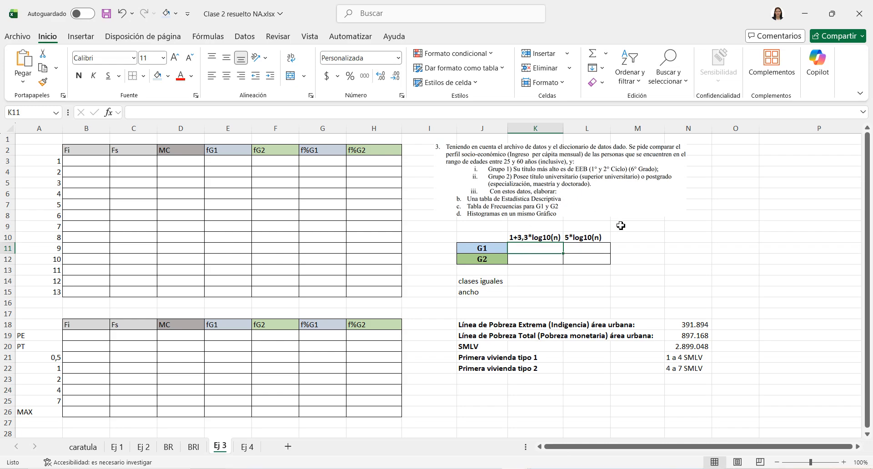
{"action": "left_click_drag", "start_coordinate": [528, 236], "coordinate": [584, 237]}
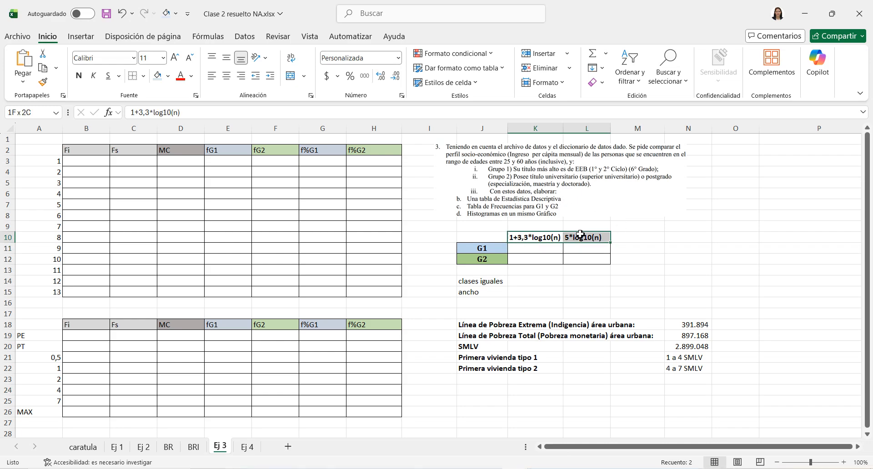
{"action": "left_click", "coordinate": [528, 253]}
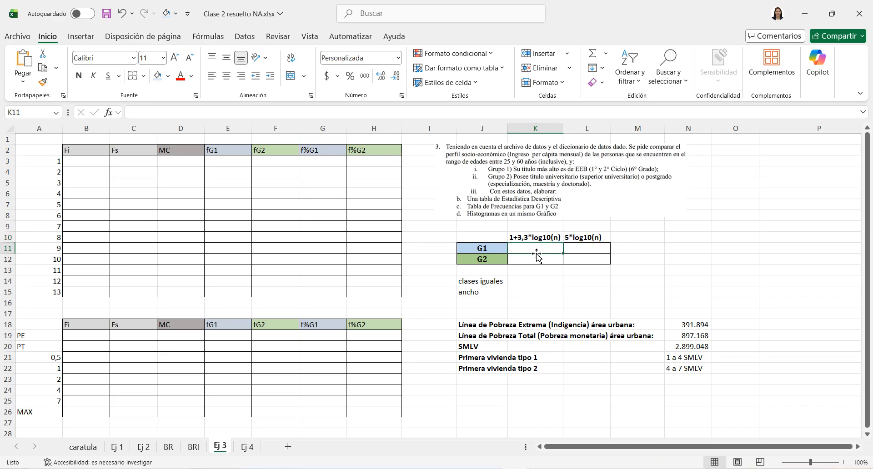
{"action": "type", "text": "=1"}
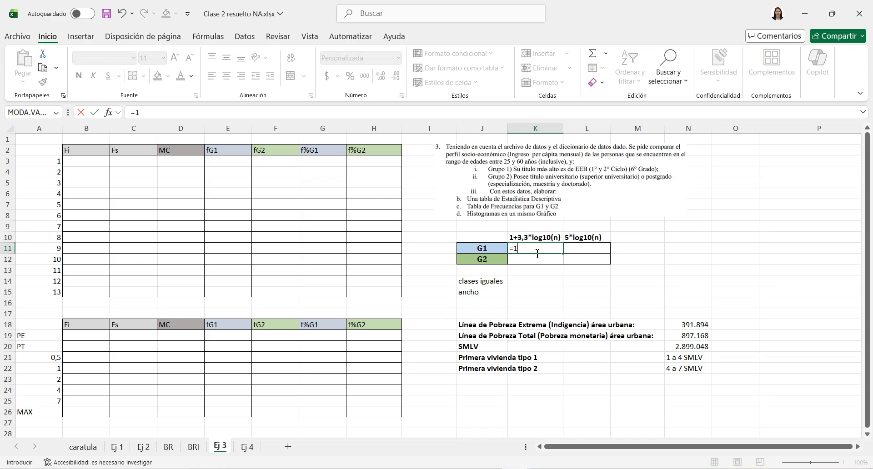
{"action": "type", "text": "+3,3*log"}
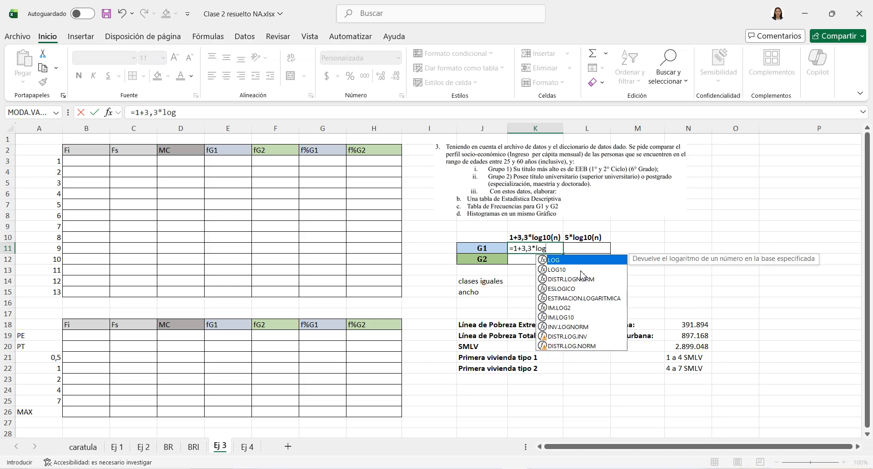
{"action": "type", "text": "10("}
{"action": "key", "text": "Tab"}
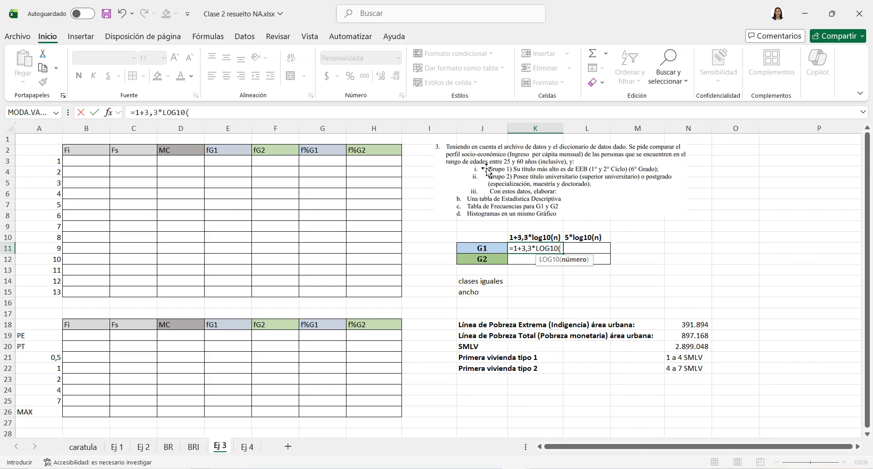
{"action": "left_click", "coordinate": [194, 447]}
{"action": "left_click", "coordinate": [285, 164]}
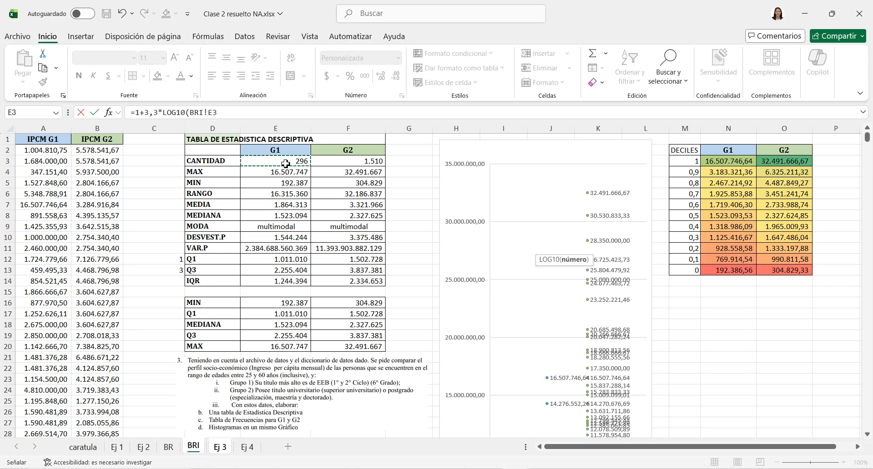
{"action": "key", "text": "Return"}
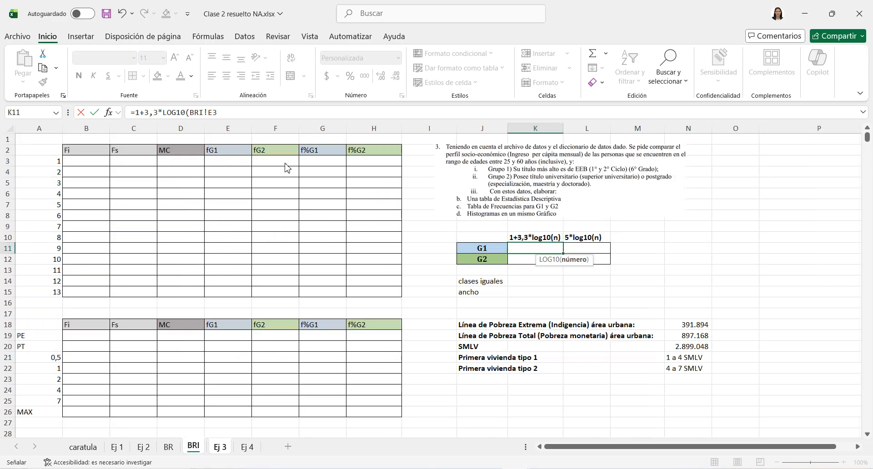
{"action": "key", "text": "Return"}
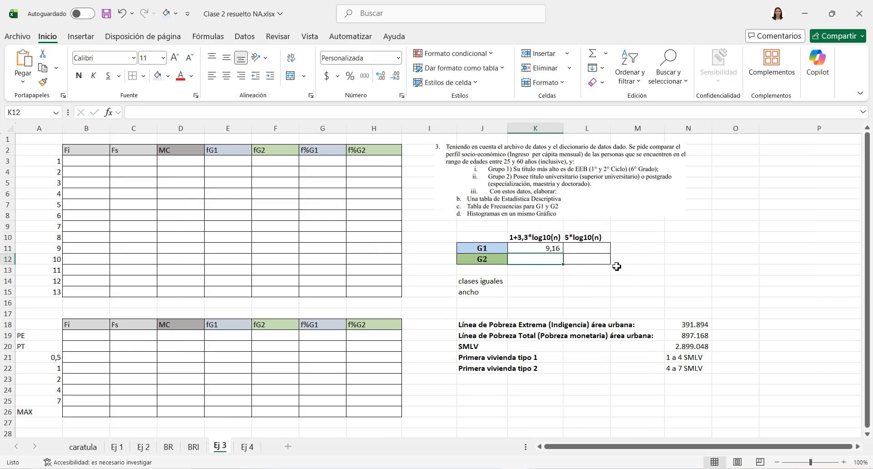
Extend the K11 formula across to L11.
{"action": "left_click", "coordinate": [526, 249]}
{"action": "left_click_drag", "start_coordinate": [564, 254], "coordinate": [588, 258]}
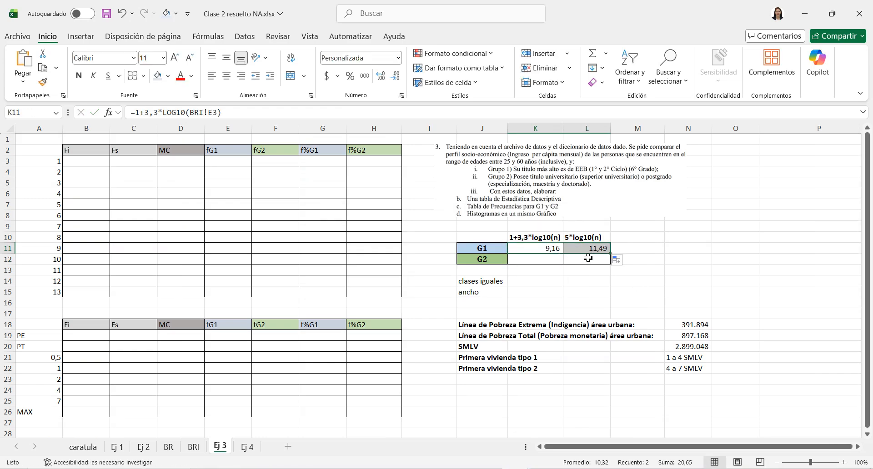
{"action": "left_click", "coordinate": [584, 250]}
Swap the G2 and 5*log10(n) labels so that G2 heads column L in L10 and 5*log10(n) sits in J12.
{"action": "left_click", "coordinate": [500, 258]}
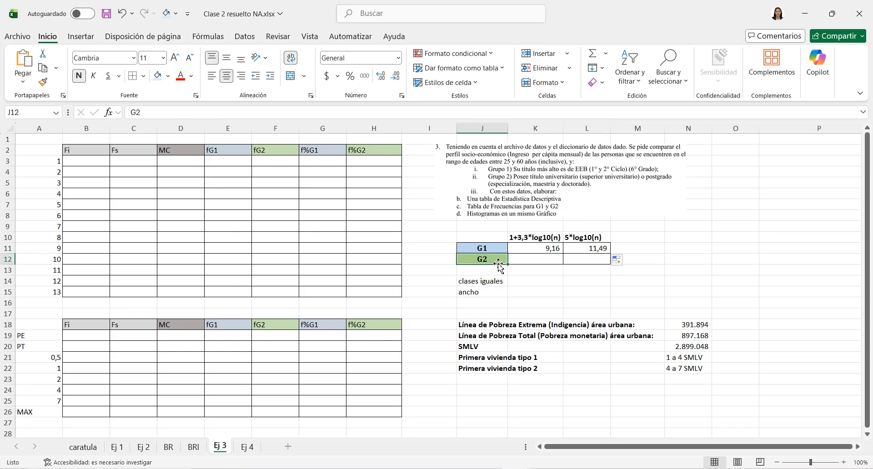
{"action": "mouse_move", "coordinate": [498, 265]}
{"action": "left_mouse_down"}
{"action": "mouse_move", "coordinate": [637, 238]}
{"action": "mouse_move", "coordinate": [487, 260]}
{"action": "left_mouse_up"}
{"action": "left_click", "coordinate": [595, 237]}
{"action": "left_click_drag", "start_coordinate": [498, 257], "coordinate": [498, 257]}
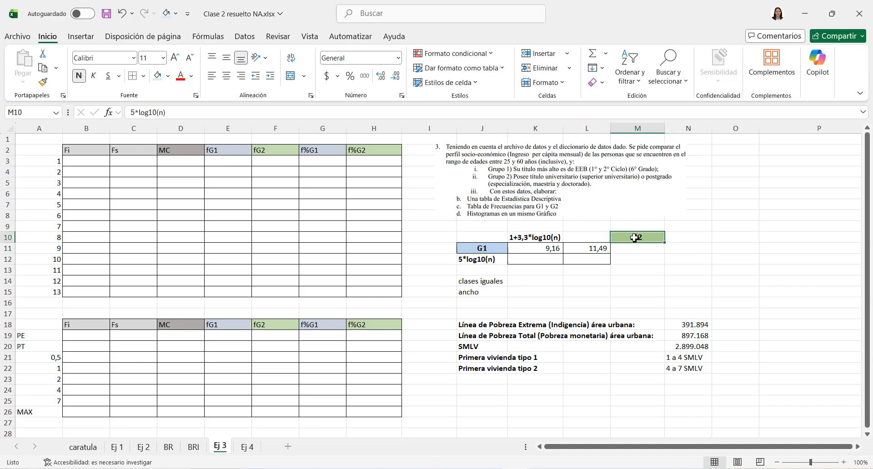
{"action": "left_click", "coordinate": [637, 237]}
{"action": "left_click_drag", "start_coordinate": [637, 242], "coordinate": [586, 243]}
Swap the G1 and 1+3,3*log10(n) labels so that G1 heads column K in K10 and 1+3,3*log10(n) sits in J11.
{"action": "left_click", "coordinate": [511, 234]}
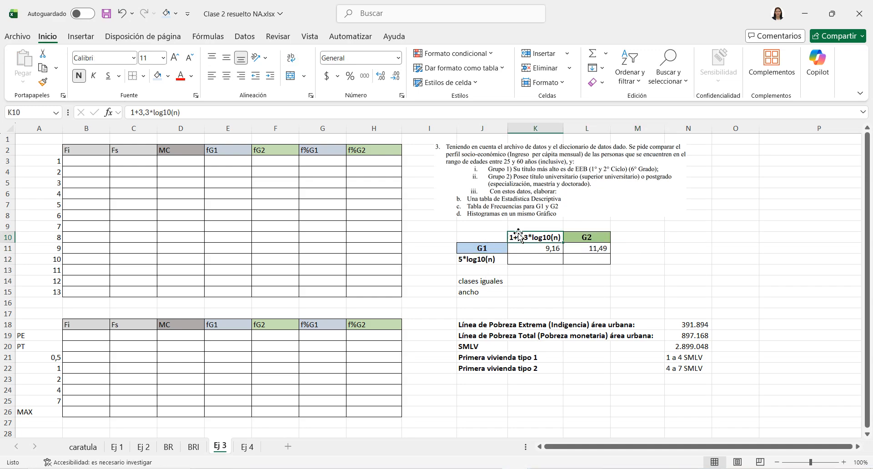
{"action": "mouse_move", "coordinate": [520, 242]}
{"action": "left_mouse_down"}
{"action": "mouse_move", "coordinate": [439, 261]}
{"action": "mouse_move", "coordinate": [530, 232]}
{"action": "left_mouse_up"}
{"action": "left_click", "coordinate": [469, 246]}
{"action": "left_click", "coordinate": [440, 257]}
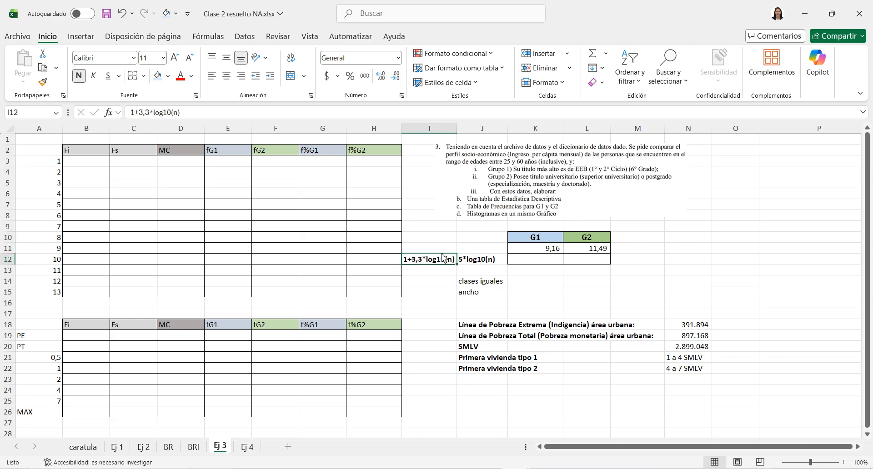
{"action": "left_click_drag", "start_coordinate": [443, 258], "coordinate": [484, 249]}
{"action": "left_click", "coordinate": [552, 249]}
{"action": "left_click", "coordinate": [595, 248]}
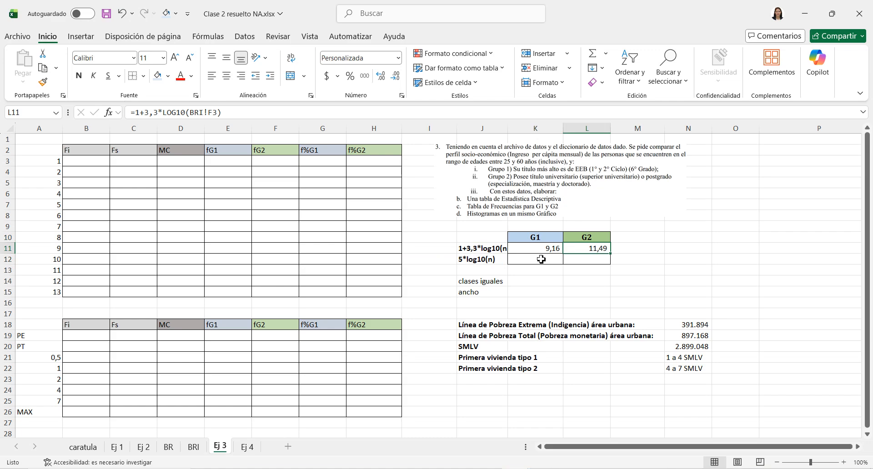
On the Ej 3 sheet, calculate K12 for G1 as 5*LOG10 of the G1 quantity in BRI!E3.
{"action": "left_click", "coordinate": [540, 259]}
{"action": "type", "text": "="}
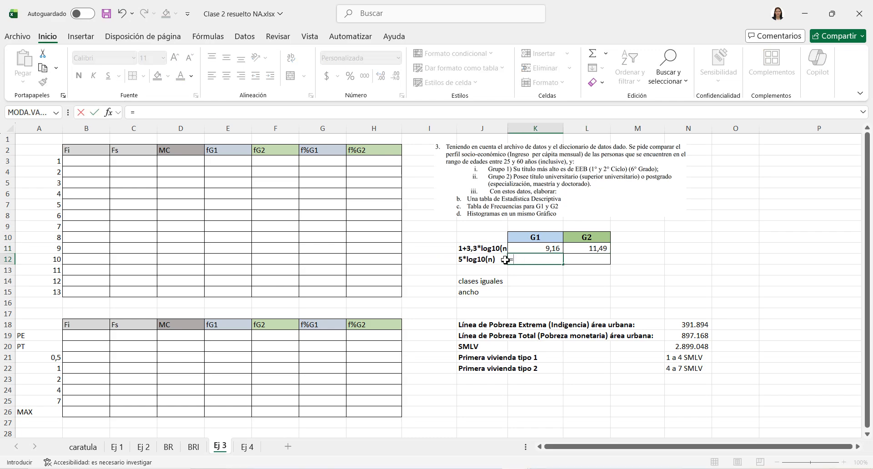
{"action": "type", "text": "5*lo"}
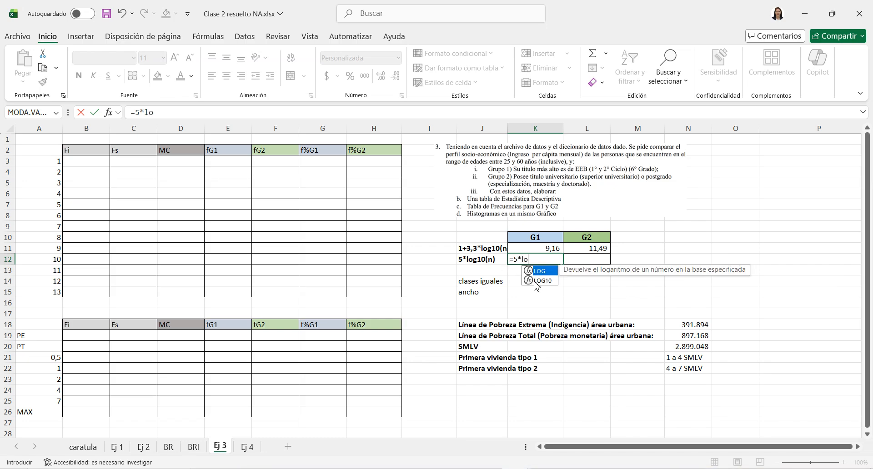
{"action": "double_click", "coordinate": [536, 282]}
{"action": "left_click", "coordinate": [194, 447]}
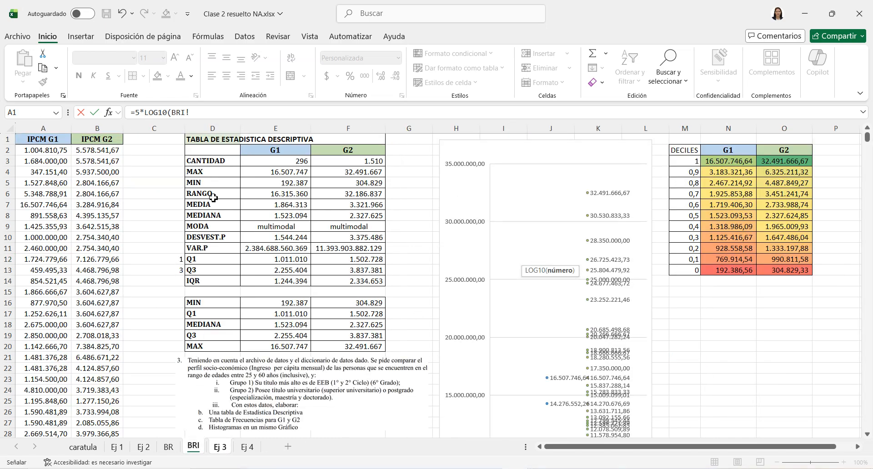
{"action": "left_click", "coordinate": [263, 167]}
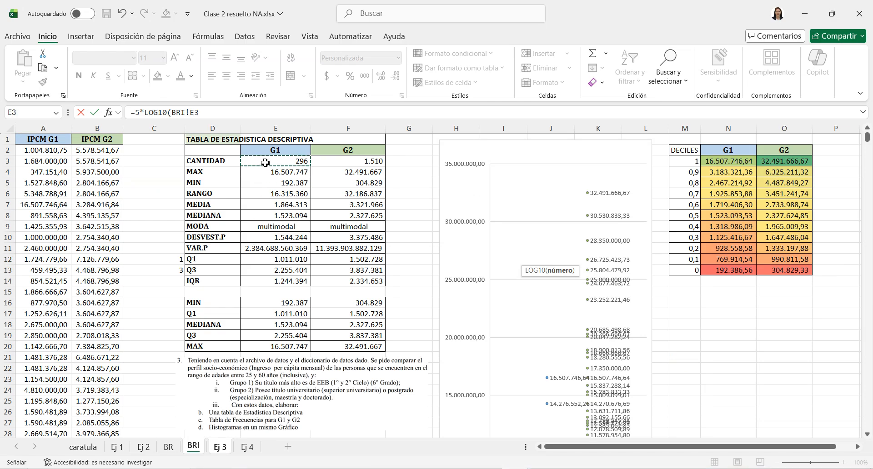
{"action": "key", "text": "Return"}
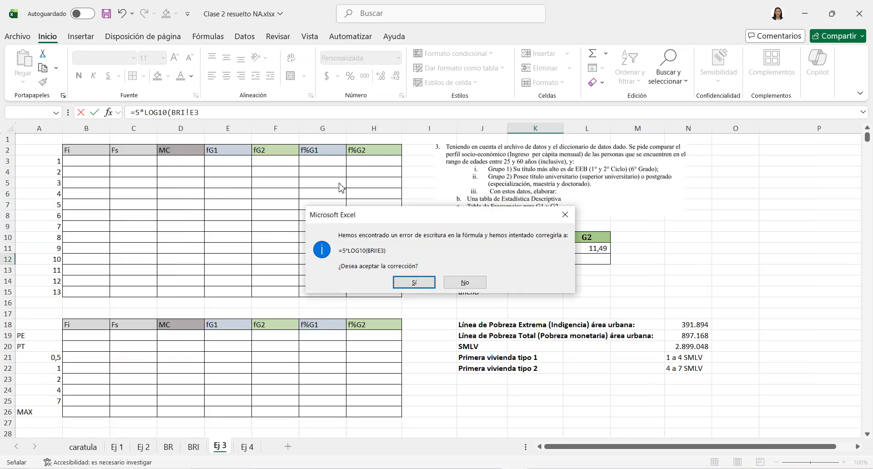
{"action": "left_click", "coordinate": [414, 282]}
Extend the K12 formula across to L12 for G2.
{"action": "left_click", "coordinate": [556, 260]}
{"action": "mouse_move", "coordinate": [562, 264]}
{"action": "left_mouse_down"}
{"action": "mouse_move", "coordinate": [594, 263]}
{"action": "mouse_move", "coordinate": [553, 253]}
{"action": "mouse_move", "coordinate": [554, 262]}
{"action": "left_mouse_up"}
{"action": "left_click", "coordinate": [600, 281]}
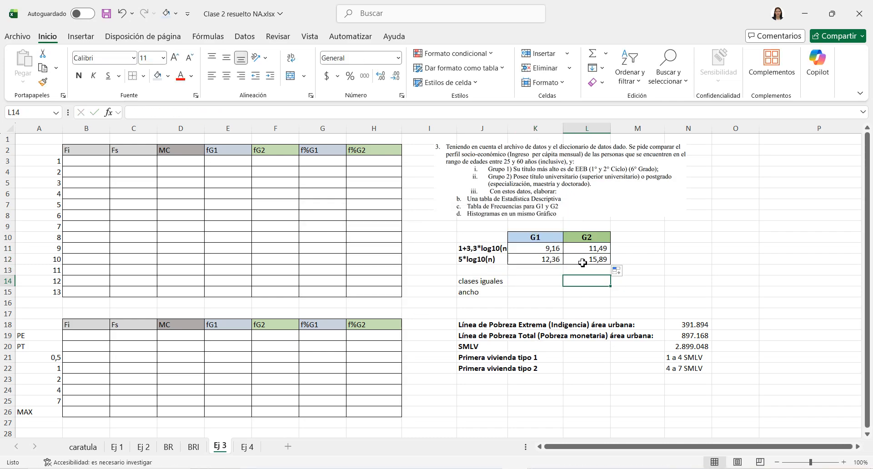
Review the class-count results of both formulas and enter 13 as the number of equal classes in K14.
{"action": "left_click", "coordinate": [585, 260]}
{"action": "left_click", "coordinate": [551, 259]}
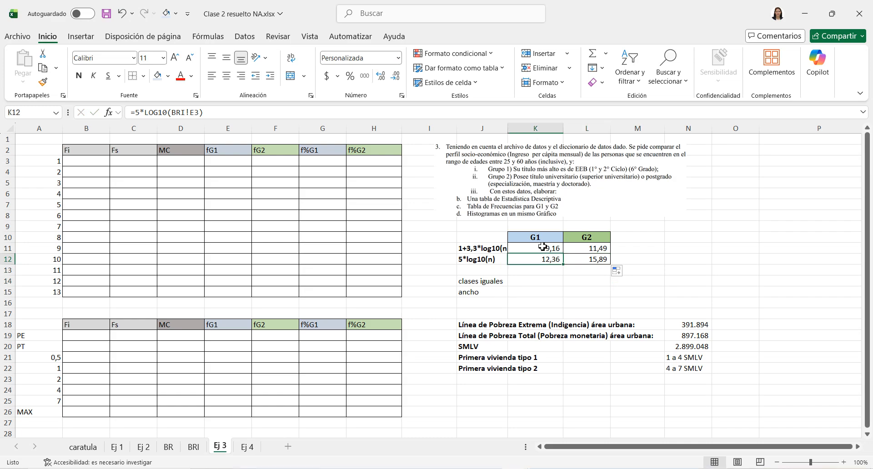
{"action": "left_click", "coordinate": [548, 248]}
{"action": "left_click", "coordinate": [551, 267]}
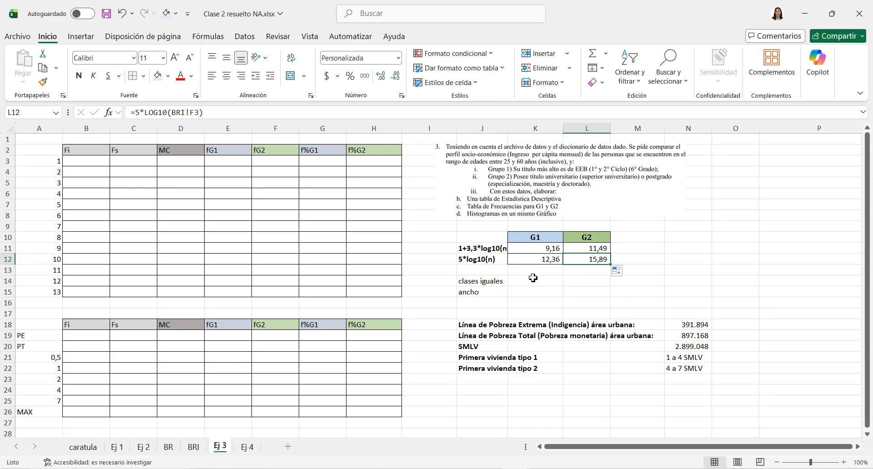
{"action": "left_click", "coordinate": [542, 282]}
{"action": "type", "text": "13"}
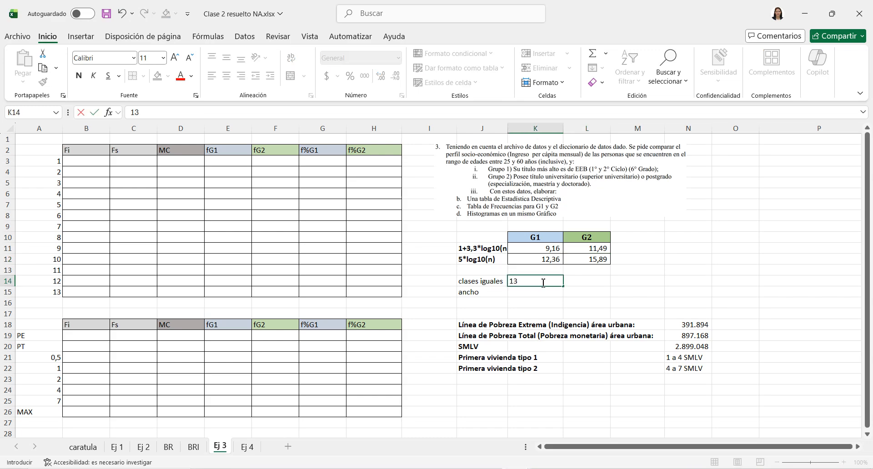
{"action": "key", "text": "Return"}
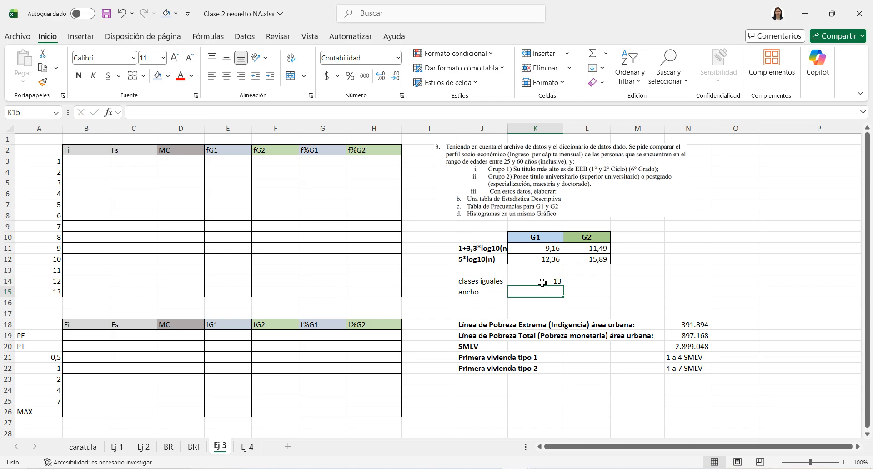
Calculate the class width (ancho) in K15 by dividing the G2 range in BRI!F6 by the number of classes in K14.
{"action": "type", "text": "="}
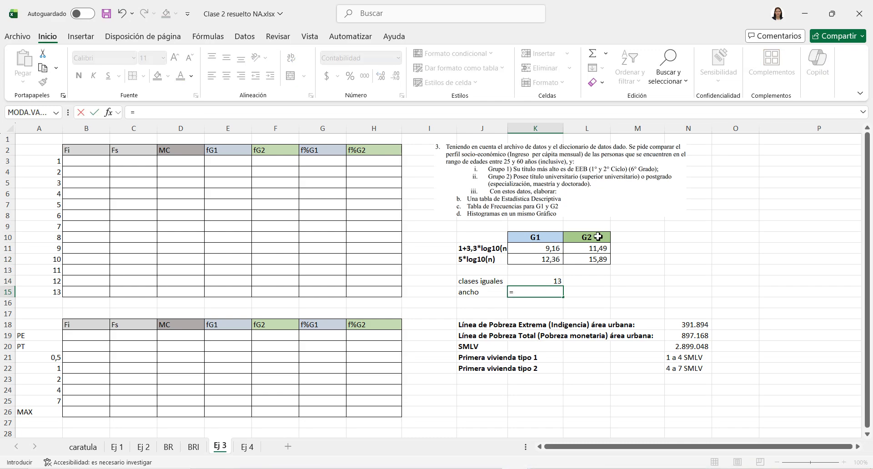
{"action": "left_click", "coordinate": [194, 447]}
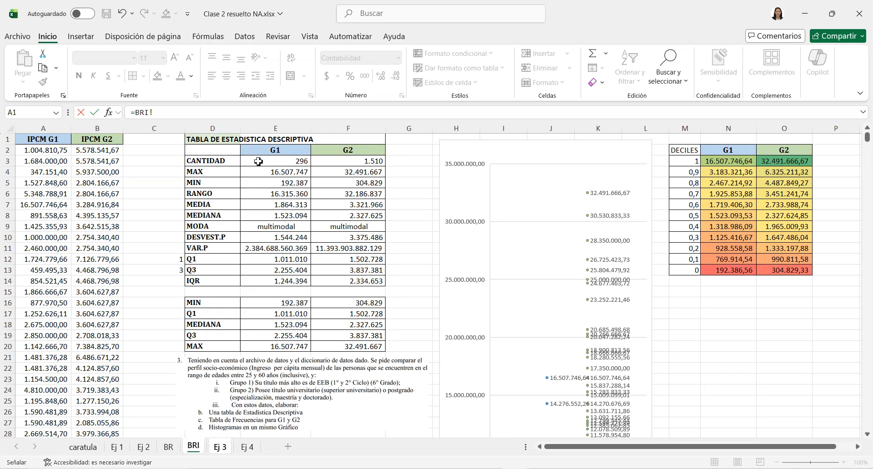
{"action": "left_click", "coordinate": [340, 192]}
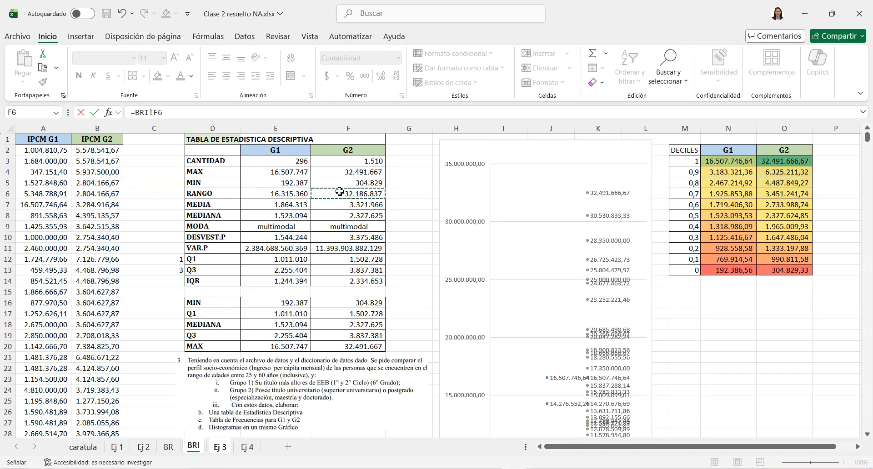
{"action": "type", "text": "/"}
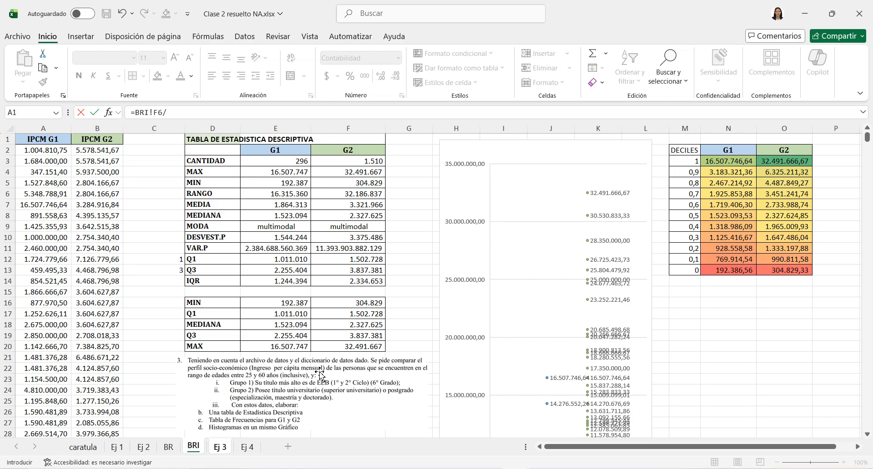
{"action": "left_click", "coordinate": [220, 447]}
{"action": "left_click", "coordinate": [562, 283]}
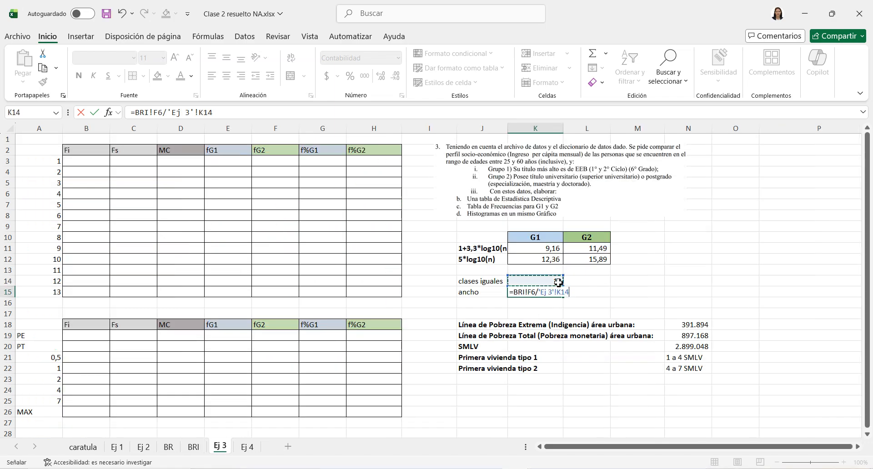
{"action": "key", "text": "Return"}
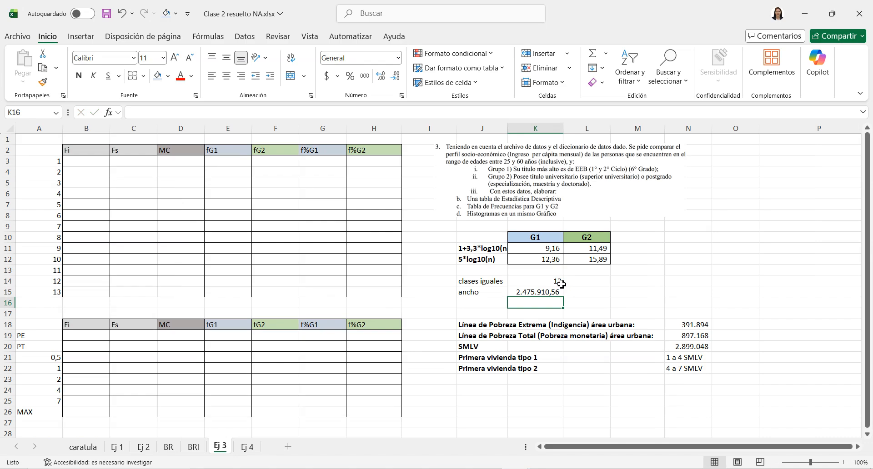
Enter the rounded class width 2500000 in L15, beside the calculated ancho.
{"action": "left_click", "coordinate": [573, 294]}
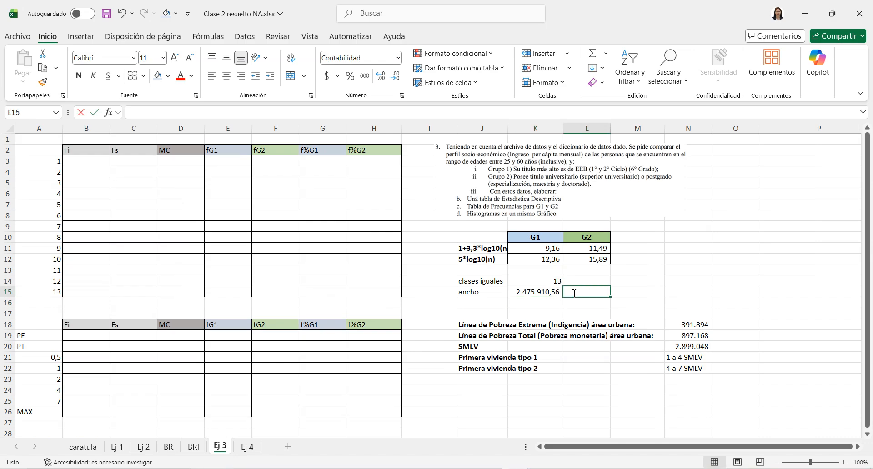
{"action": "type", "text": "2.500"}
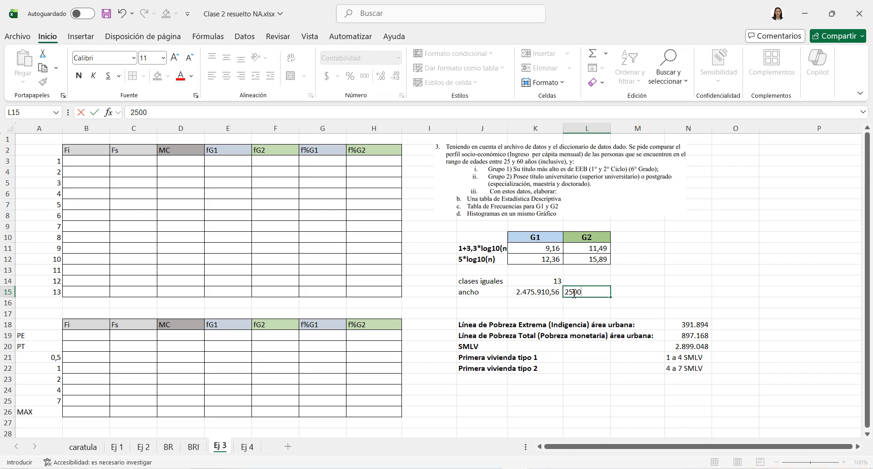
{"action": "type", "text": ".000"}
{"action": "key", "text": "Return"}
{"action": "left_click", "coordinate": [599, 293]}
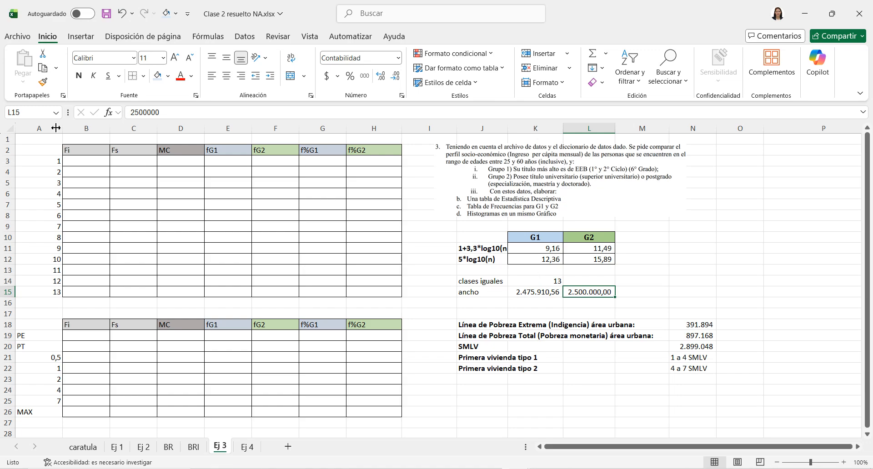
Calculate the first upper limit (Fs) in C3 as B3+$L$15 and fill the formula down through C15.
{"action": "left_click", "coordinate": [92, 163]}
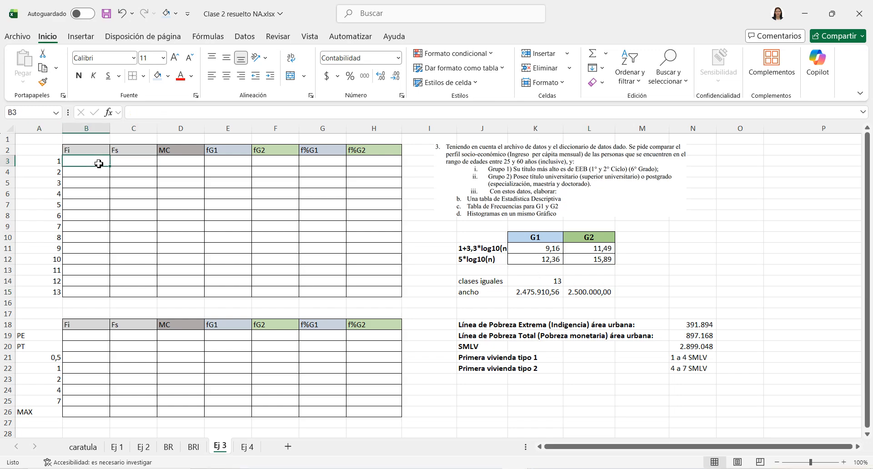
{"action": "left_click", "coordinate": [123, 165]}
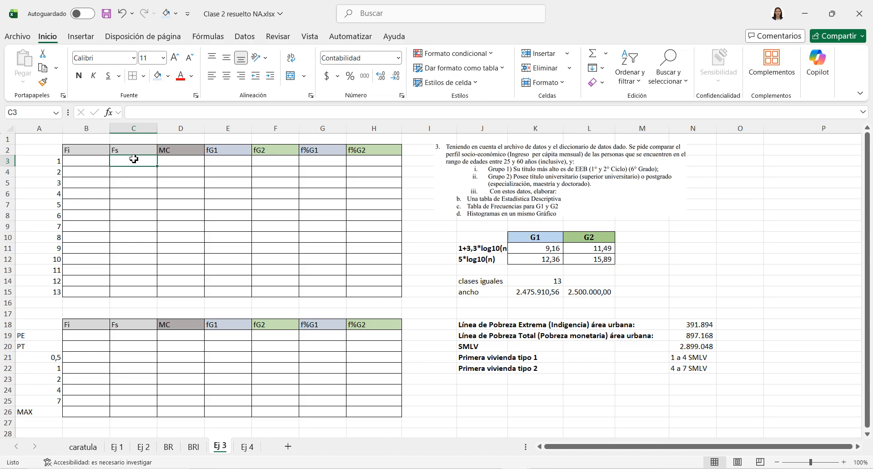
{"action": "type", "text": "="}
{"action": "key", "text": "Left"}
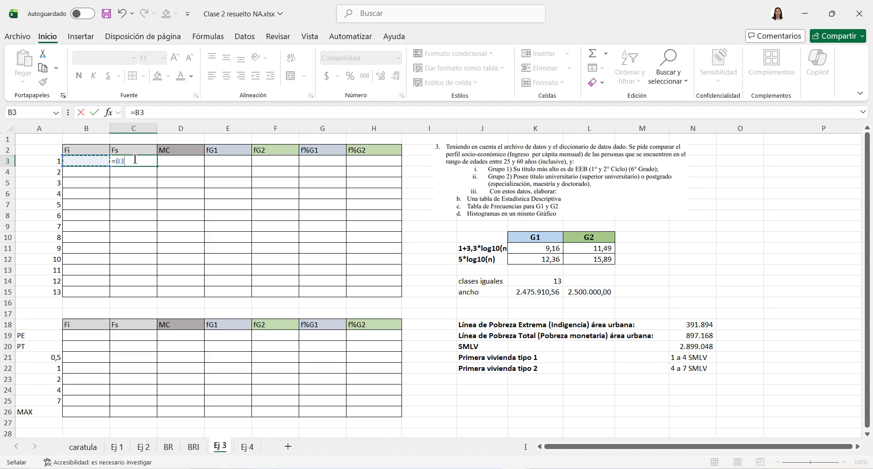
{"action": "type", "text": "+"}
{"action": "left_click", "coordinate": [581, 292]}
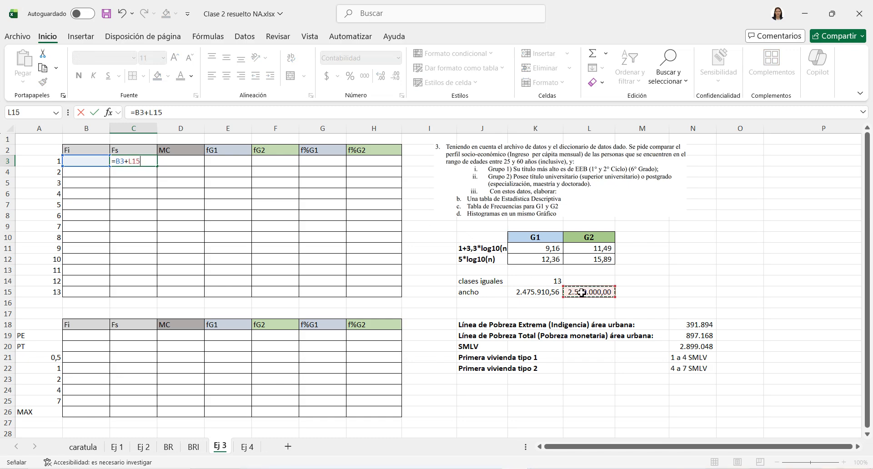
{"action": "key", "text": "Return"}
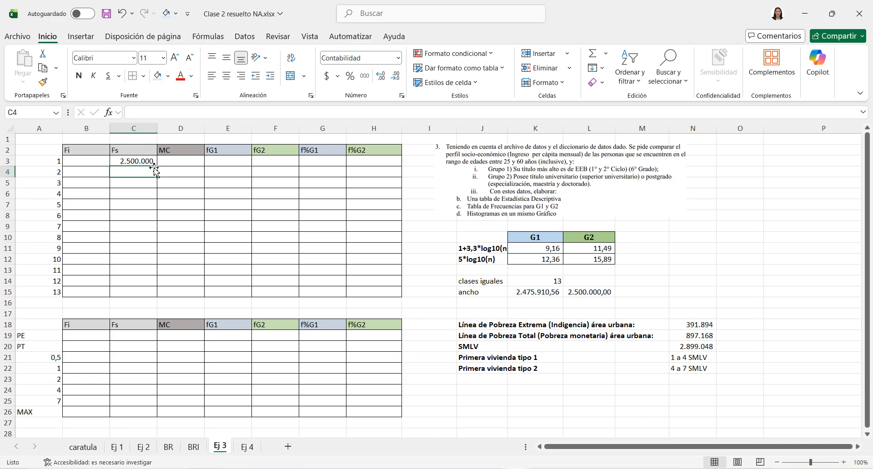
{"action": "left_click", "coordinate": [150, 161]}
{"action": "left_click_drag", "start_coordinate": [157, 167], "coordinate": [155, 295]}
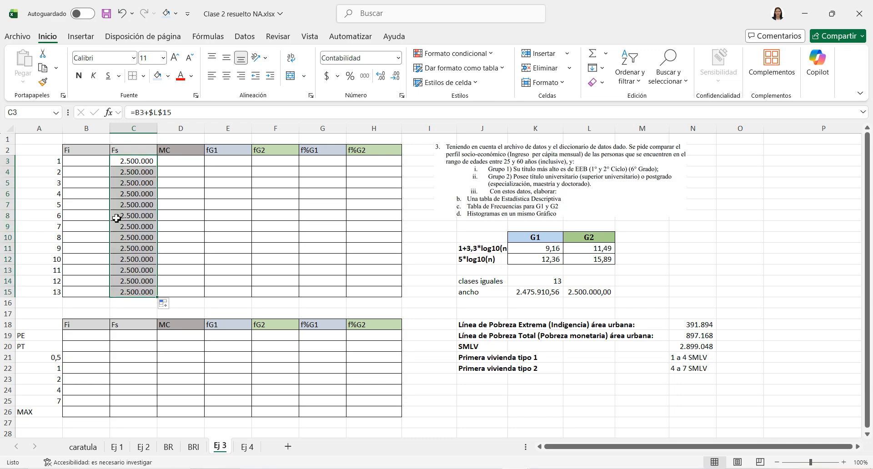
Check the G1 minimum on the BRI sheet and set the first lower limit (Fi) in B3 of Ej 3 to 0.
{"action": "left_click", "coordinate": [94, 164]}
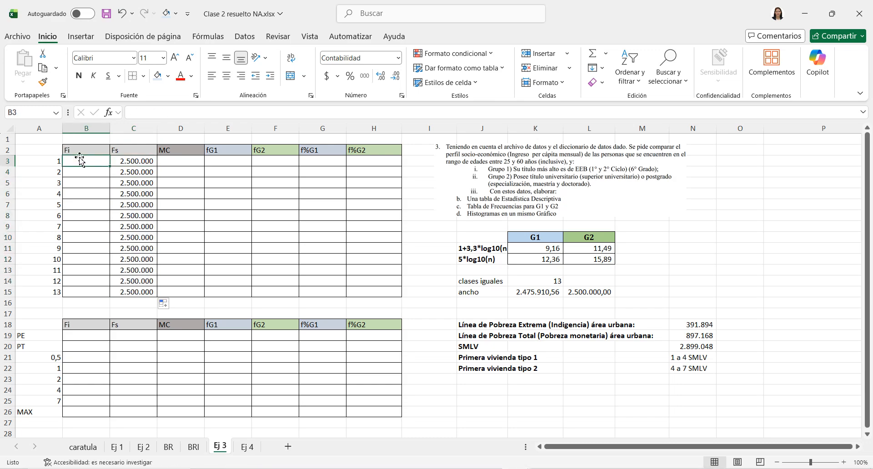
{"action": "left_click", "coordinate": [135, 294]}
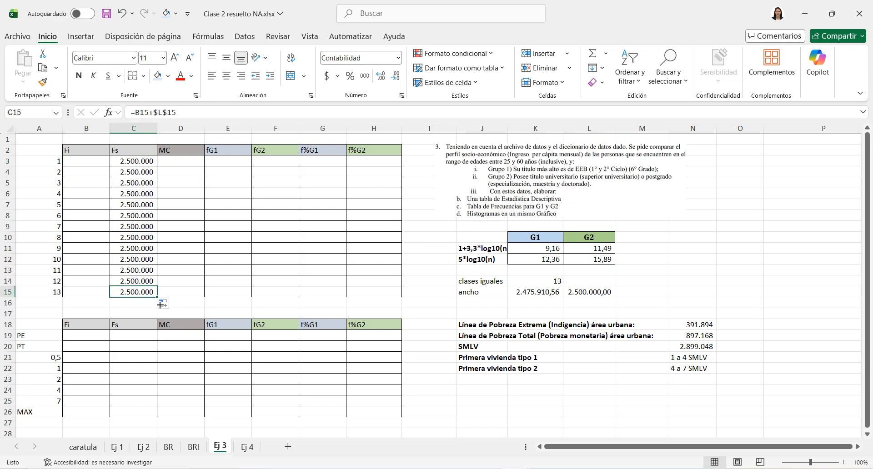
{"action": "left_click", "coordinate": [193, 447]}
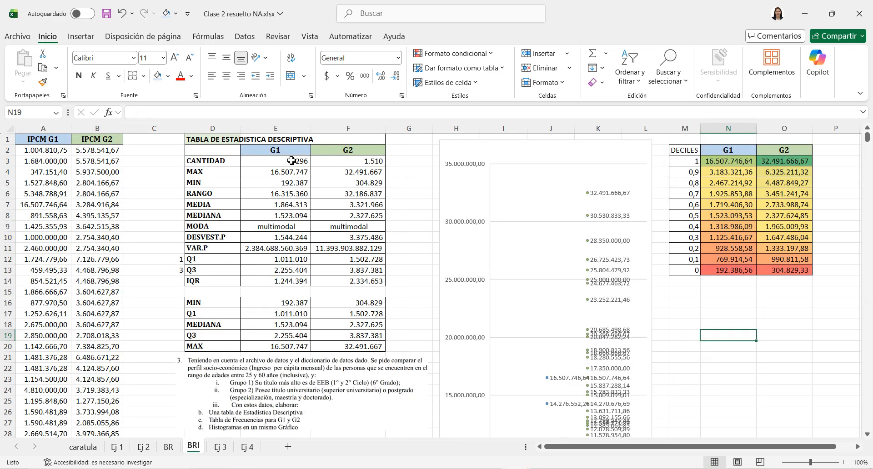
{"action": "left_click", "coordinate": [278, 182]}
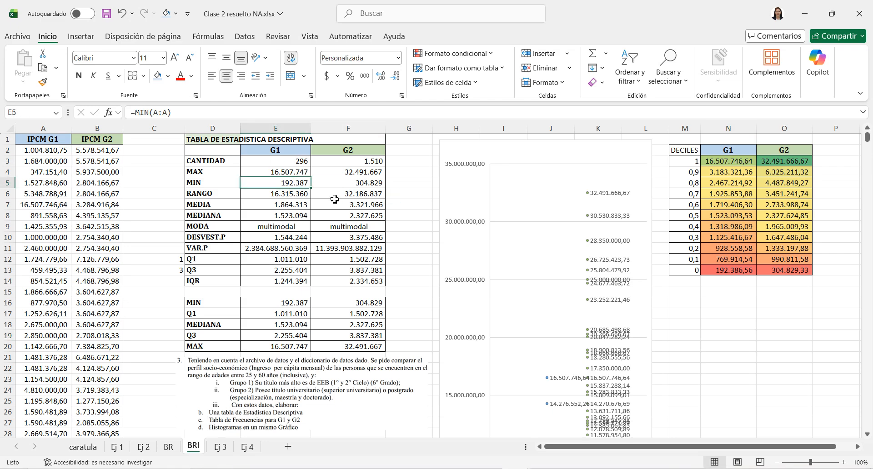
{"action": "left_click", "coordinate": [220, 447]}
{"action": "left_click", "coordinate": [88, 163]}
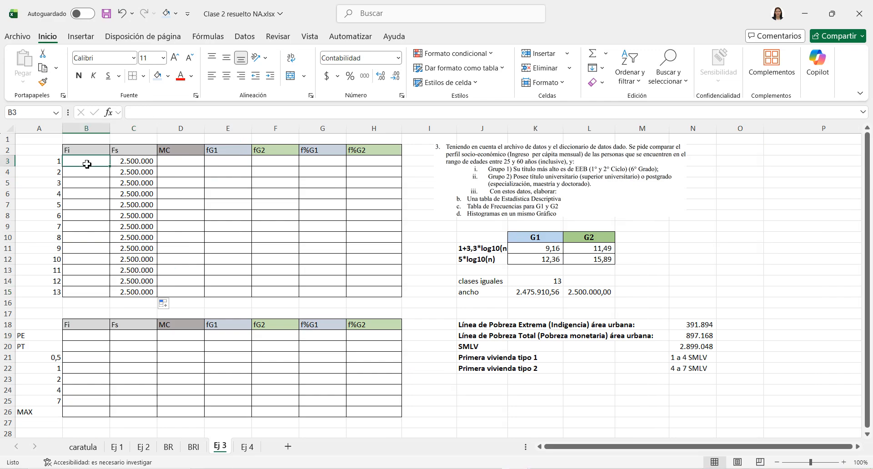
{"action": "type", "text": "0"}
{"action": "key", "text": "Return"}
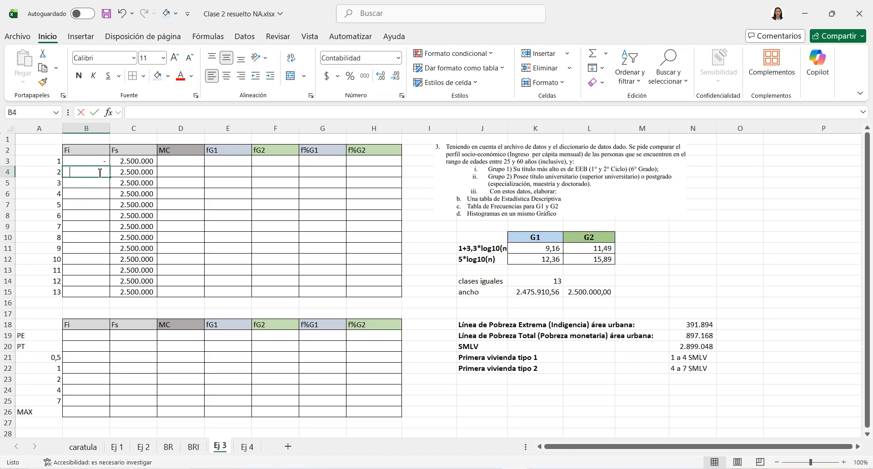
Set the second lower limit in B4 to =C3 and fill the formula down through B15.
{"action": "type", "text": "="}
{"action": "left_click", "coordinate": [126, 160]}
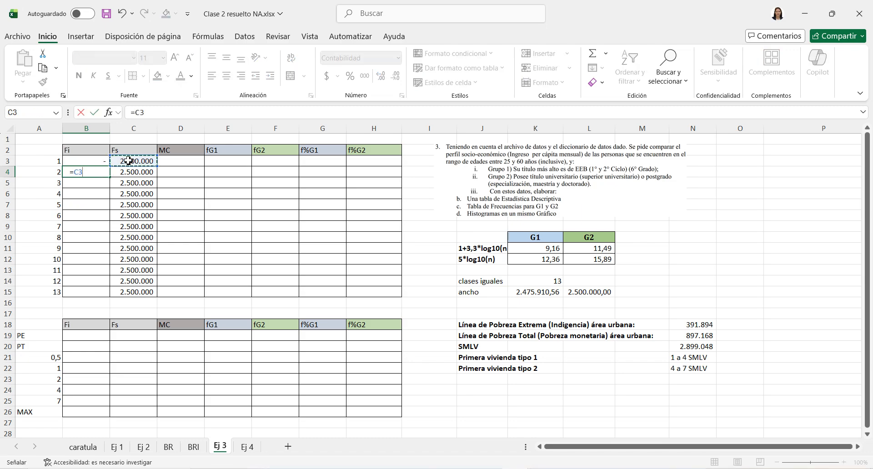
{"action": "key", "text": "Return"}
{"action": "left_click", "coordinate": [107, 175]}
{"action": "left_click_drag", "start_coordinate": [110, 177], "coordinate": [112, 293]}
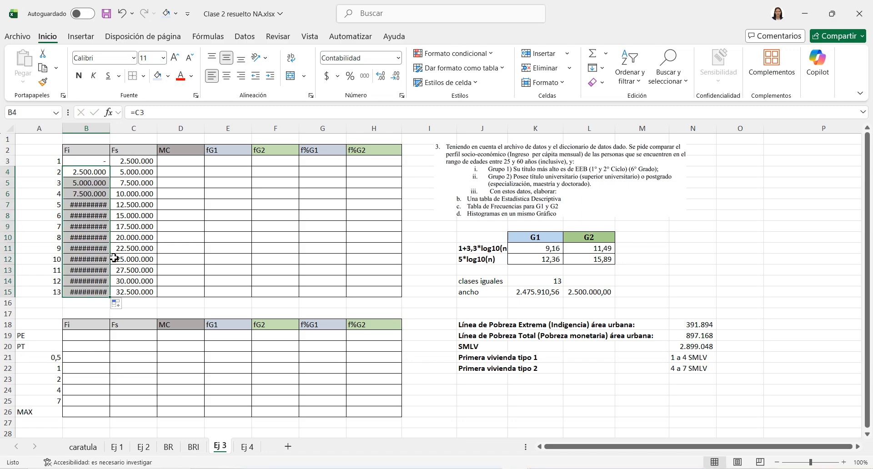
Fit the widths of columns B and C to their contents so all class limits are readable.
{"action": "left_click_drag", "start_coordinate": [109, 130], "coordinate": [113, 129]}
{"action": "double_click", "coordinate": [112, 131]}
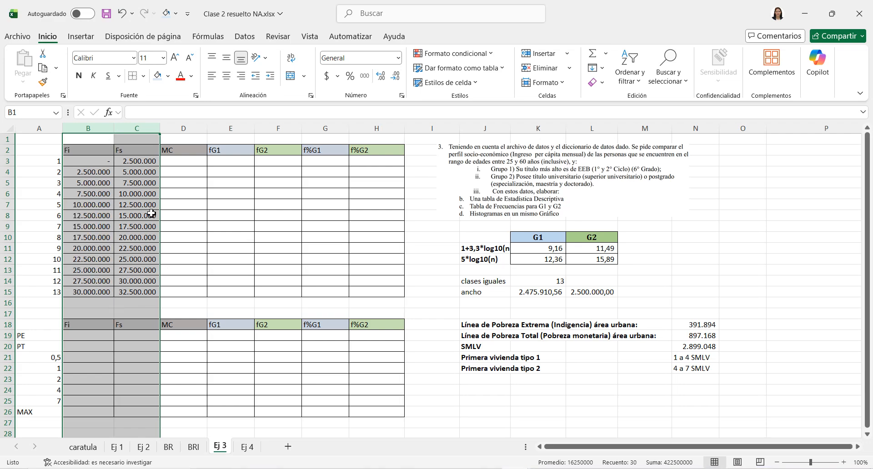
{"action": "left_click", "coordinate": [148, 294]}
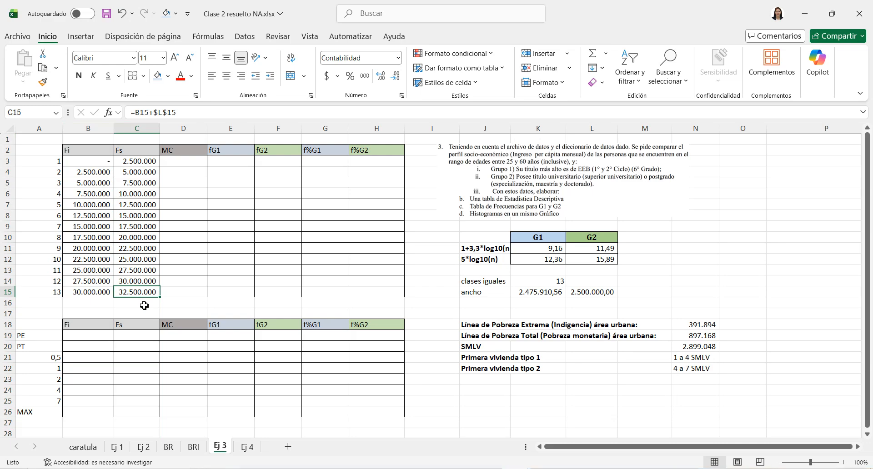
Check the G2 maximum on the BRI sheet against the class limits in B3:C15 of Ej 3.
{"action": "key", "text": "ctrl+Page_Up"}
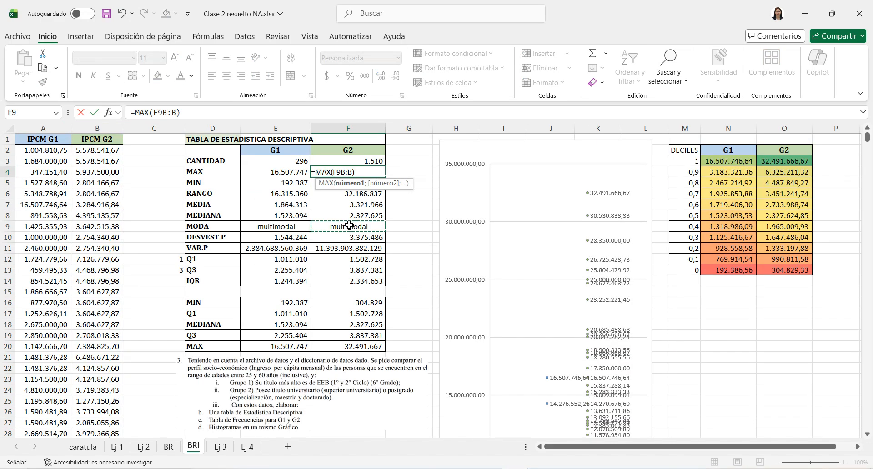
{"action": "left_click", "coordinate": [341, 177]}
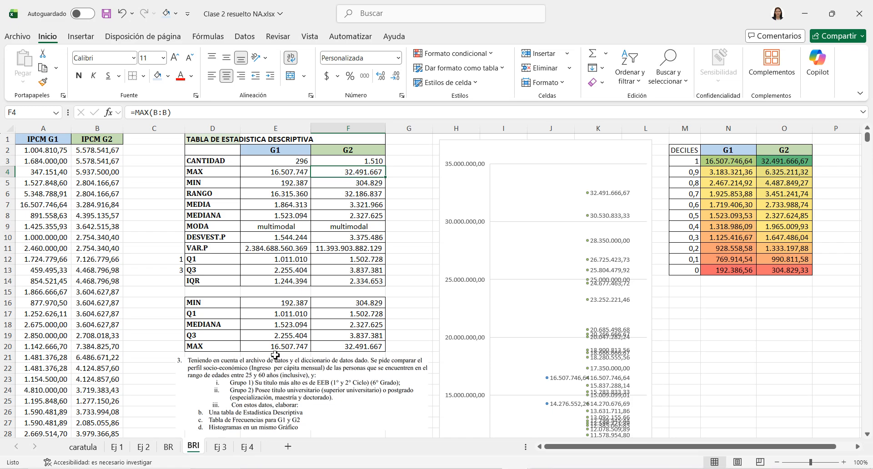
{"action": "left_click", "coordinate": [218, 448]}
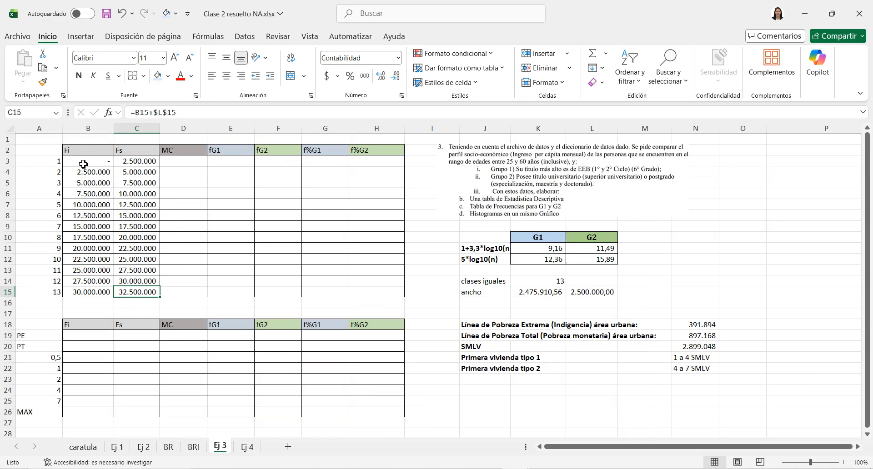
{"action": "left_click_drag", "start_coordinate": [83, 164], "coordinate": [136, 292]}
Calculate the first class midpoint (MC) in D3 as =PROMEDIO(B3;C3) and fill the formula down through D15.
{"action": "left_click", "coordinate": [185, 162]}
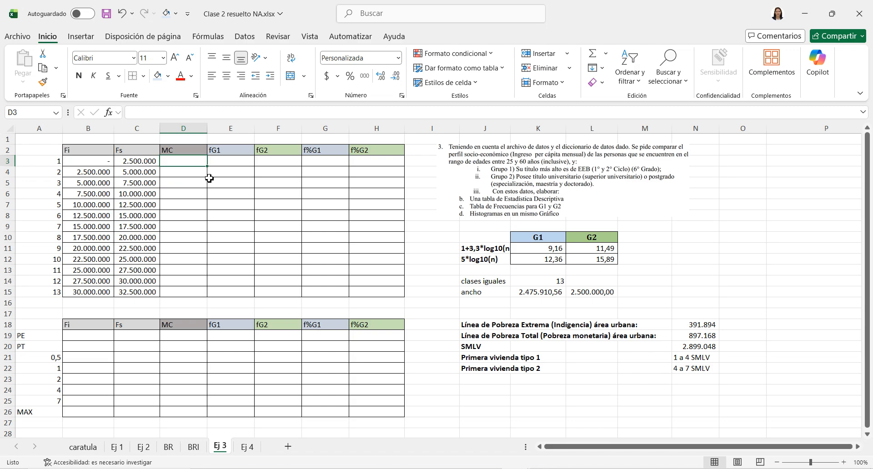
{"action": "type", "text": "=prom"}
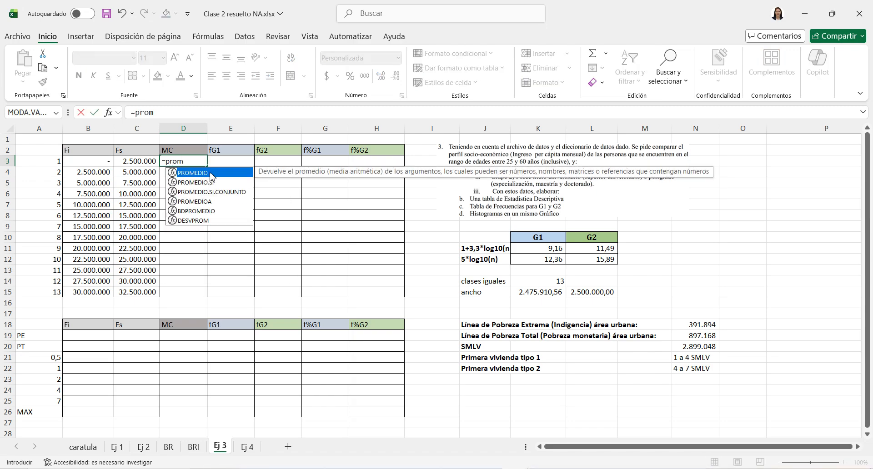
{"action": "double_click", "coordinate": [210, 173]}
{"action": "left_click", "coordinate": [105, 162]}
{"action": "type", "text": ";"}
{"action": "left_click", "coordinate": [136, 162]}
{"action": "key", "text": "Return"}
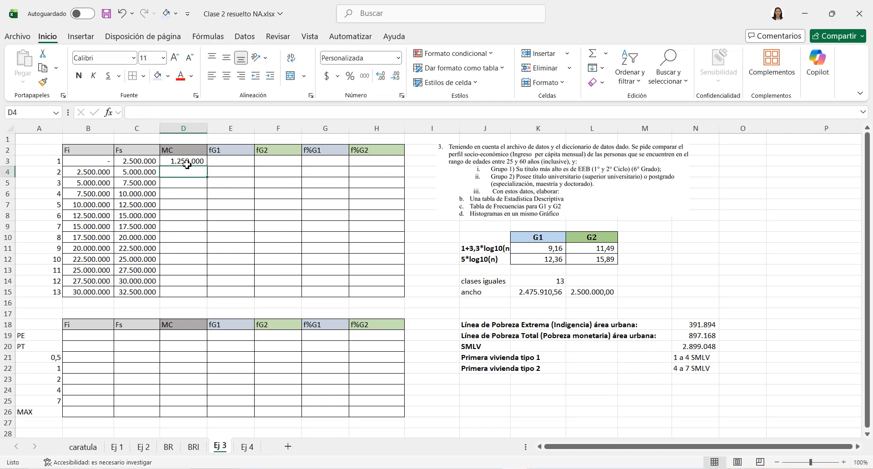
{"action": "left_click", "coordinate": [186, 163]}
{"action": "left_click_drag", "start_coordinate": [206, 167], "coordinate": [197, 297]}
Label D16 "totales" and total both frequency columns with =SUMA(E3:E15) in E16, extended to F16.
{"action": "left_click", "coordinate": [186, 303]}
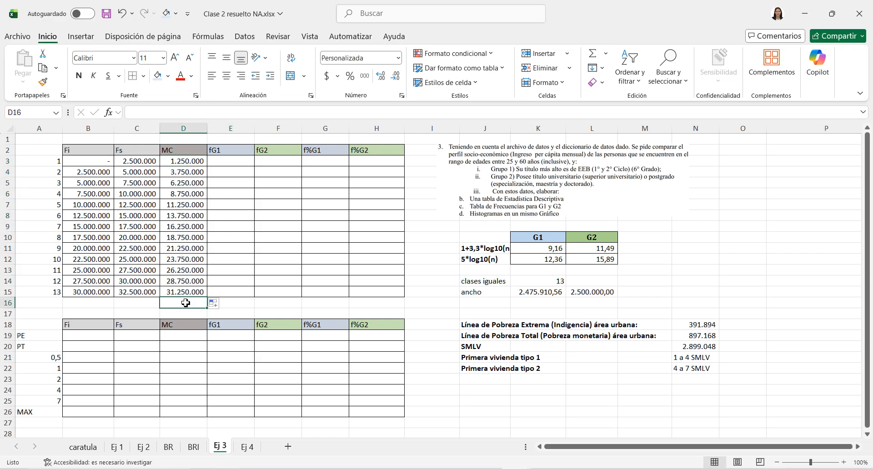
{"action": "type", "text": "totale"}
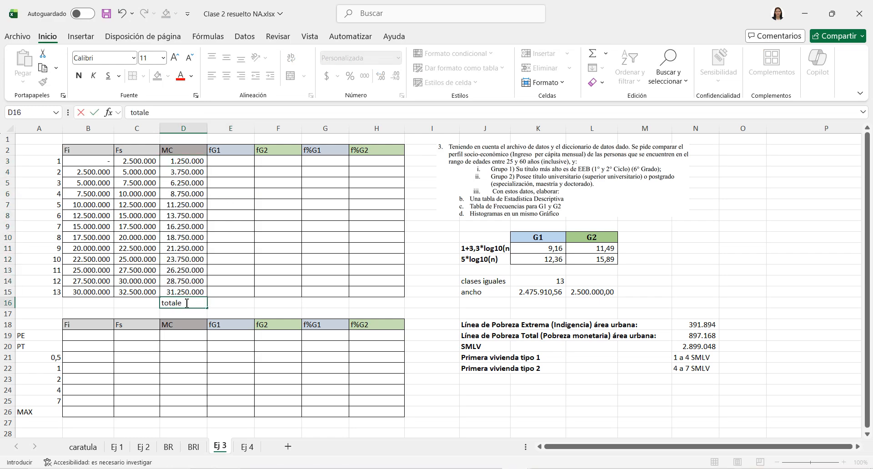
{"action": "key", "text": "Tab"}
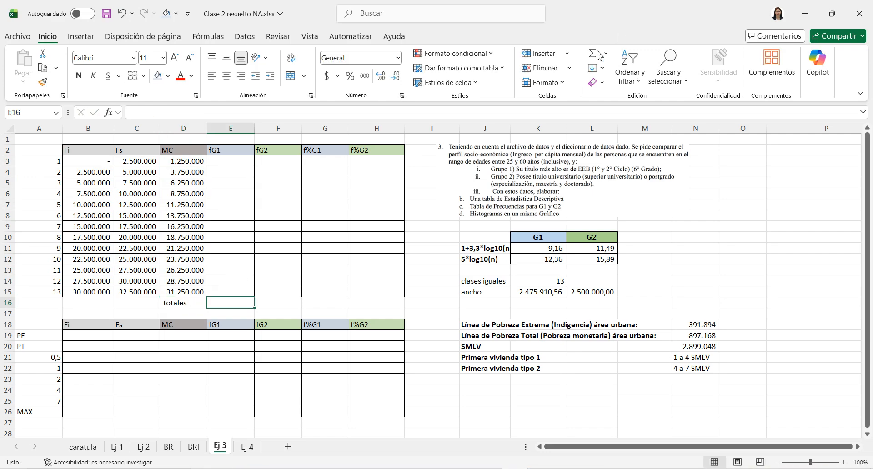
{"action": "type", "text": "=SUMA("}
{"action": "left_click_drag", "start_coordinate": [234, 162], "coordinate": [296, 304]}
{"action": "key", "text": "Return"}
{"action": "left_click", "coordinate": [252, 302]}
Calculate the G1 relative frequency in G3 as =E3/E$16 and fill the formula across to column H and down through row 15.
{"action": "left_click", "coordinate": [340, 167]}
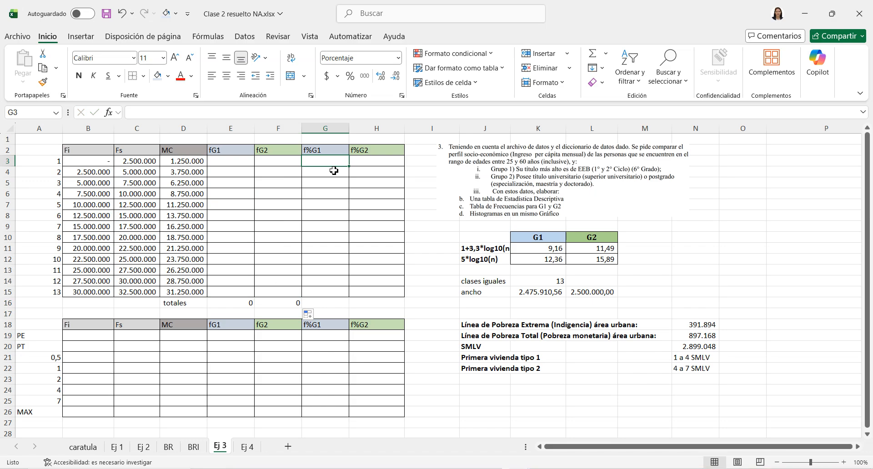
{"action": "type", "text": "="}
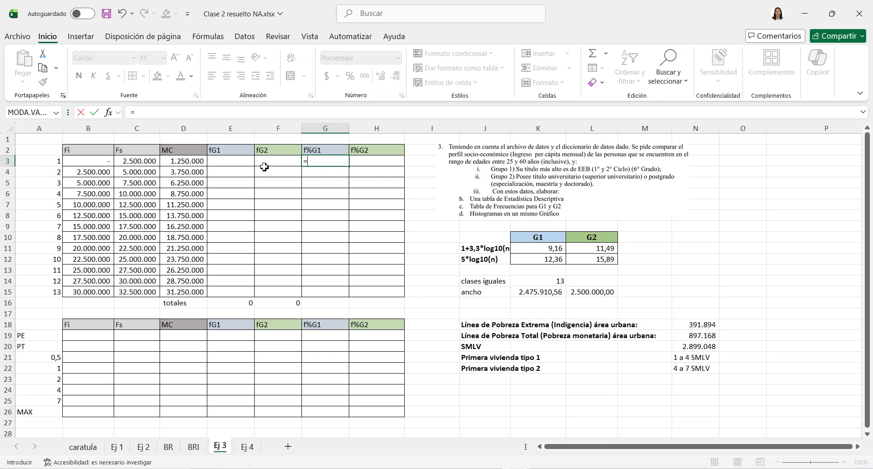
{"action": "left_click", "coordinate": [245, 161]}
{"action": "type", "text": "/"}
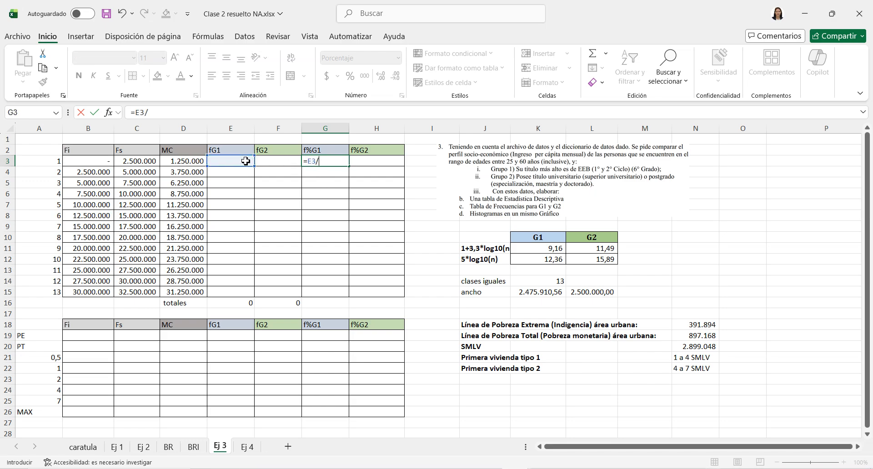
{"action": "left_click", "coordinate": [241, 305]}
{"action": "key", "text": "F4"}
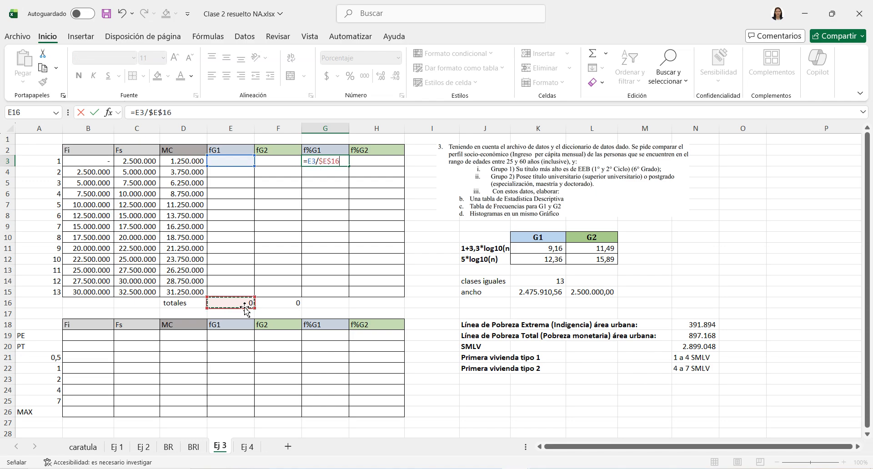
{"action": "key", "text": "F4"}
{"action": "key", "text": "ctrl+Return"}
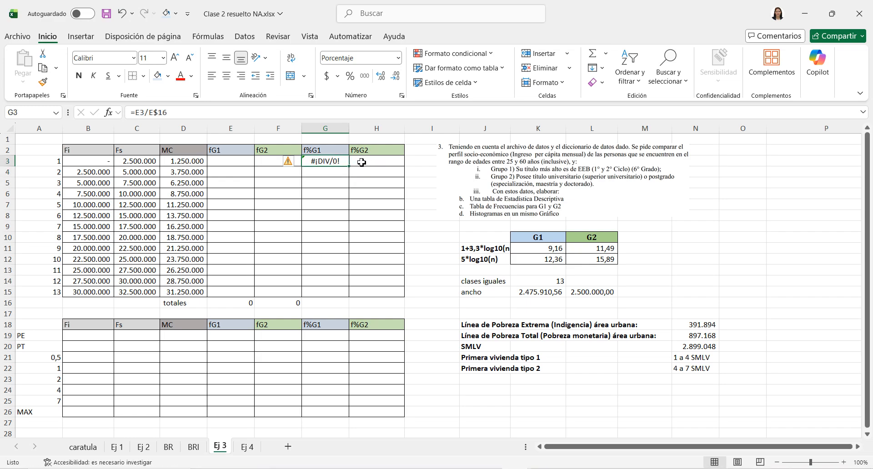
{"action": "left_click_drag", "start_coordinate": [348, 166], "coordinate": [396, 296]}
{"action": "left_click", "coordinate": [308, 293]}
{"action": "left_click", "coordinate": [230, 307]}
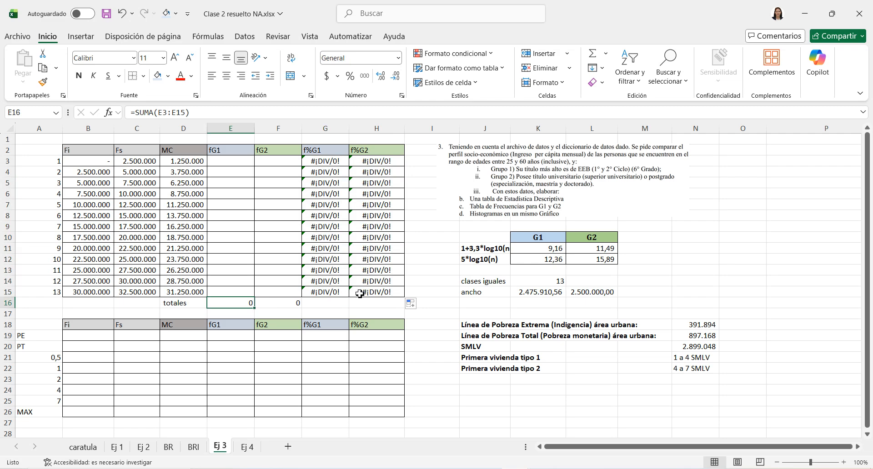
{"action": "left_click", "coordinate": [359, 293]}
{"action": "left_click", "coordinate": [293, 303]}
Enter the array formula =FRECUENCIA(BRI!A:A;'Ej 3'!C3:C15) across E3:E15 to count the G1 frequencies.
{"action": "left_click", "coordinate": [227, 159]}
{"action": "left_click_drag", "start_coordinate": [227, 160], "coordinate": [232, 291]}
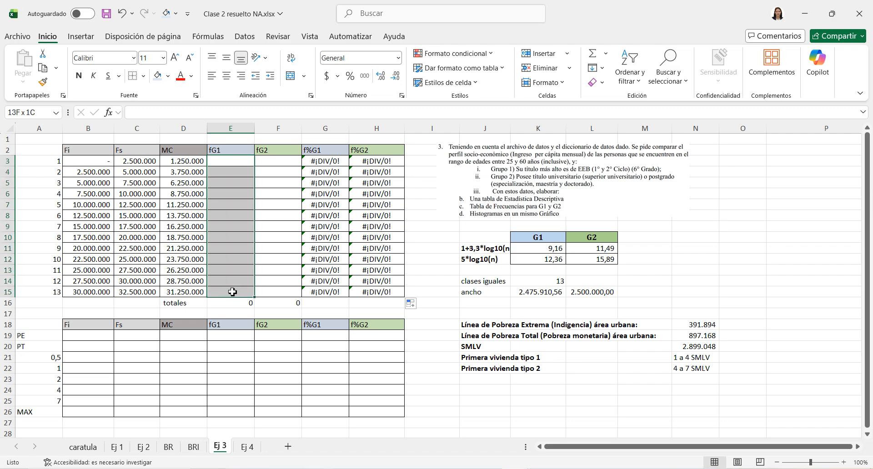
{"action": "type", "text": "=d"}
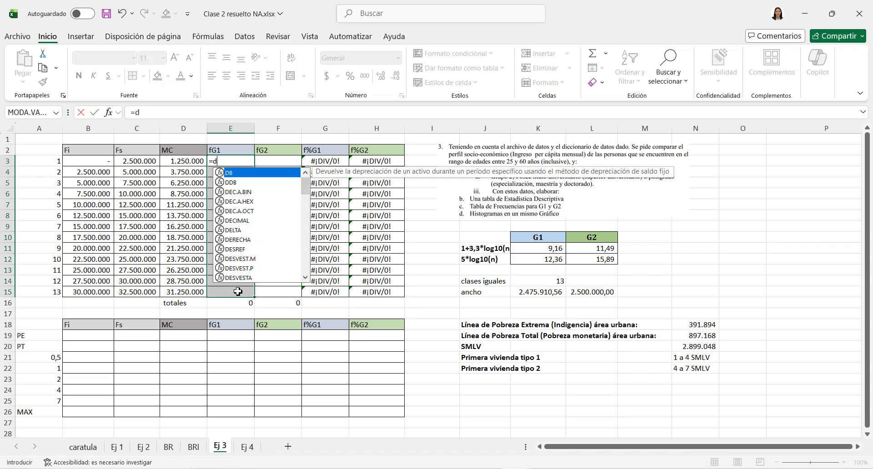
{"action": "key", "text": "BackSpace"}
{"action": "key", "text": "BackSpace"}
{"action": "type", "text": "fre"}
{"action": "key", "text": "BackSpace"}
{"action": "key", "text": "BackSpace"}
{"action": "key", "text": "BackSpace"}
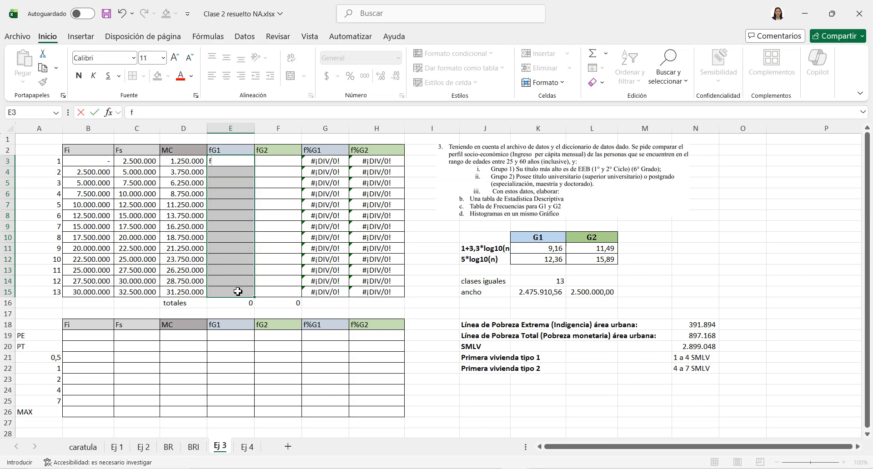
{"action": "type", "text": "frec"}
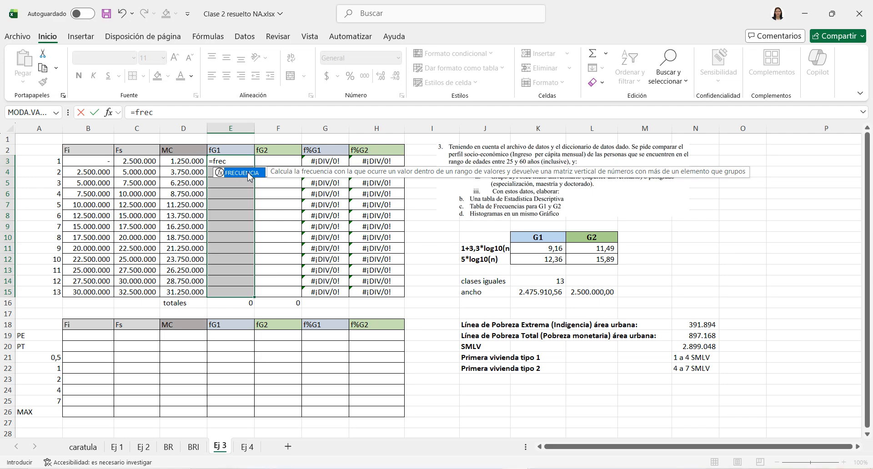
{"action": "double_click", "coordinate": [249, 177]}
{"action": "left_click", "coordinate": [189, 448]}
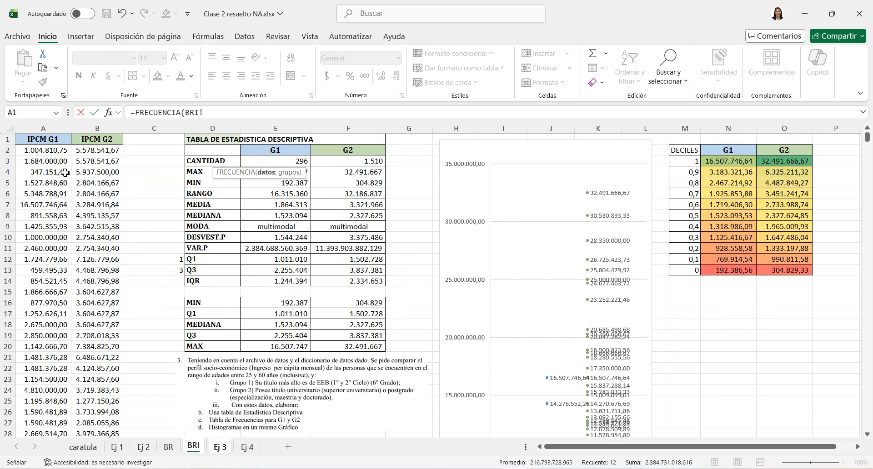
{"action": "left_click", "coordinate": [48, 129]}
{"action": "type", "text": ";"}
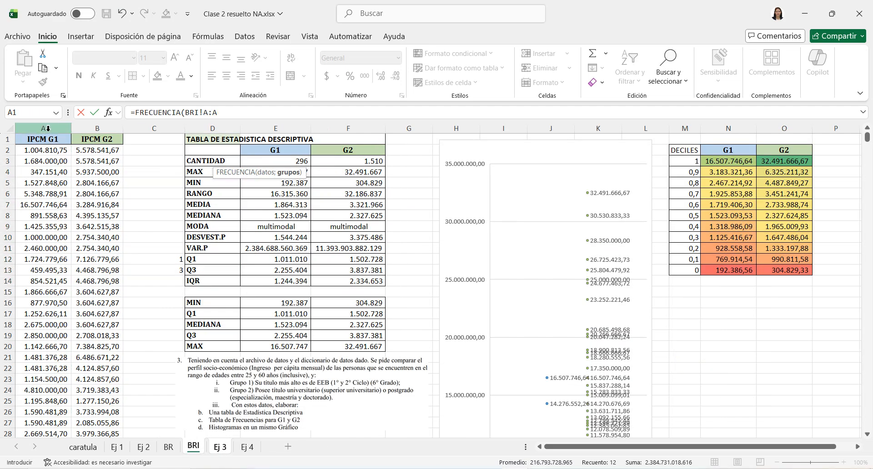
{"action": "left_click", "coordinate": [220, 446]}
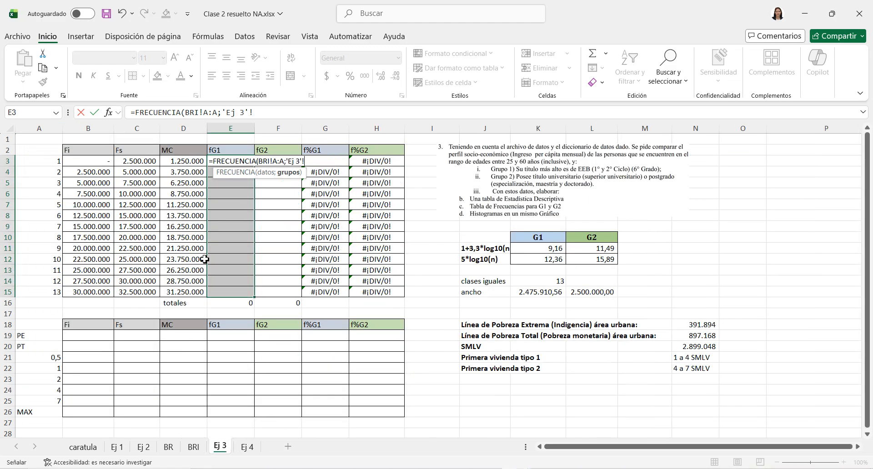
{"action": "left_click_drag", "start_coordinate": [136, 159], "coordinate": [145, 292]}
{"action": "type", "text": ")"}
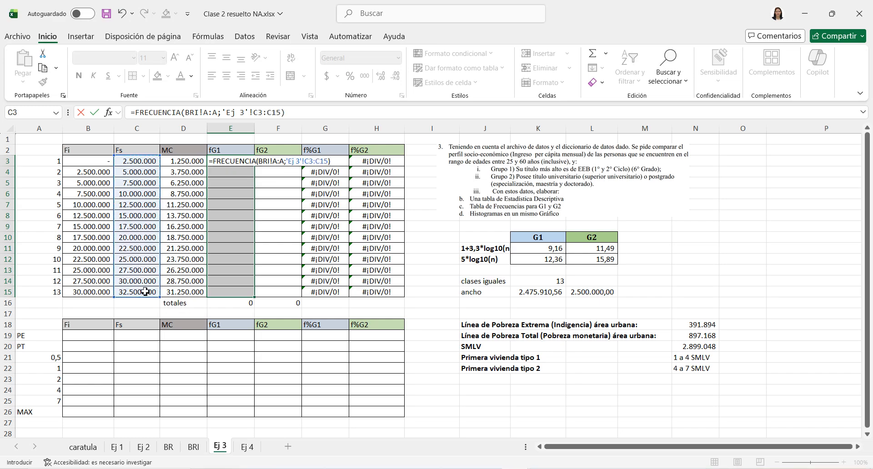
{"action": "key", "text": "ctrl+shift+Return"}
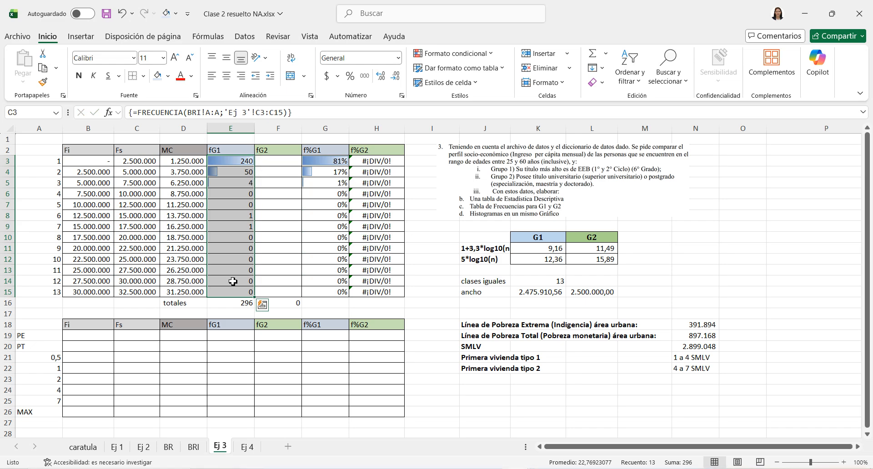
Copy the FRECUENCIA formula text from E3 and clear the whole array from E3:E15.
{"action": "left_click", "coordinate": [233, 303]}
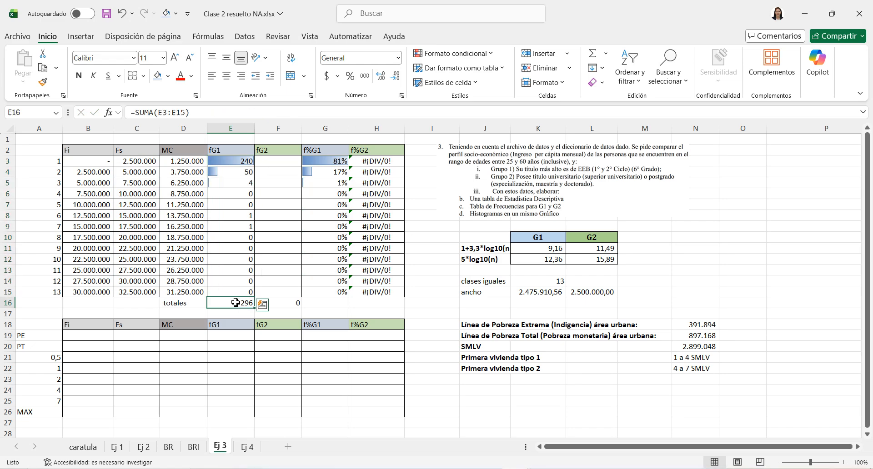
{"action": "left_click", "coordinate": [236, 164]}
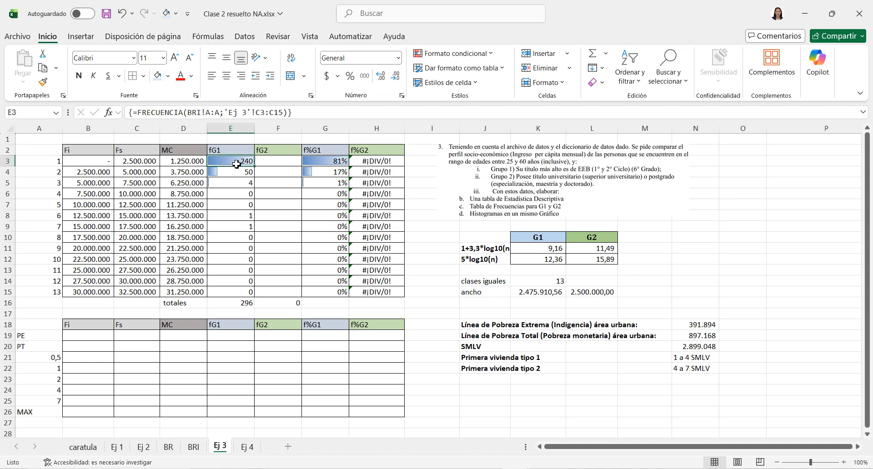
{"action": "left_click", "coordinate": [284, 113]}
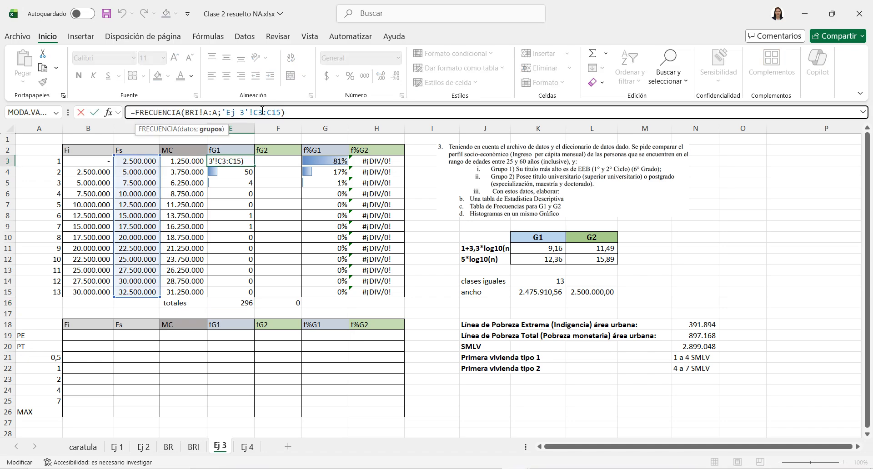
{"action": "left_click", "coordinate": [291, 115]}
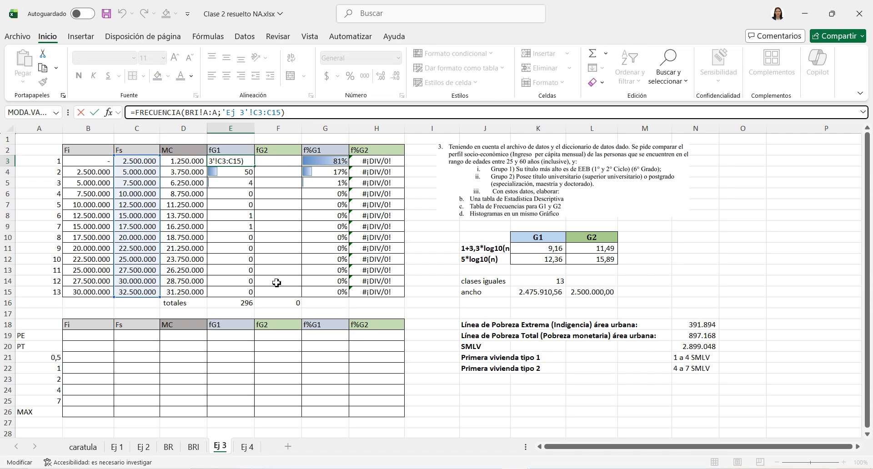
{"action": "key", "text": "Escape"}
{"action": "left_click_drag", "start_coordinate": [288, 113], "coordinate": [116, 113]}
{"action": "key", "text": "ctrl+c"}
{"action": "key", "text": "BackSpace"}
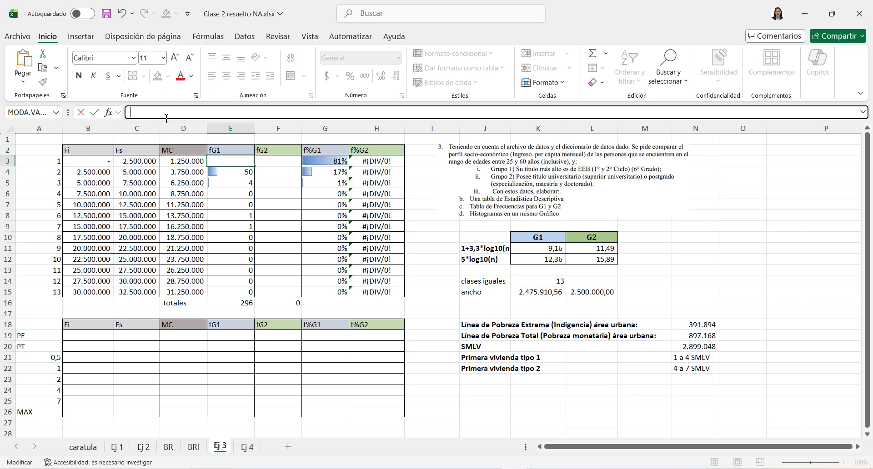
{"action": "key", "text": "Escape"}
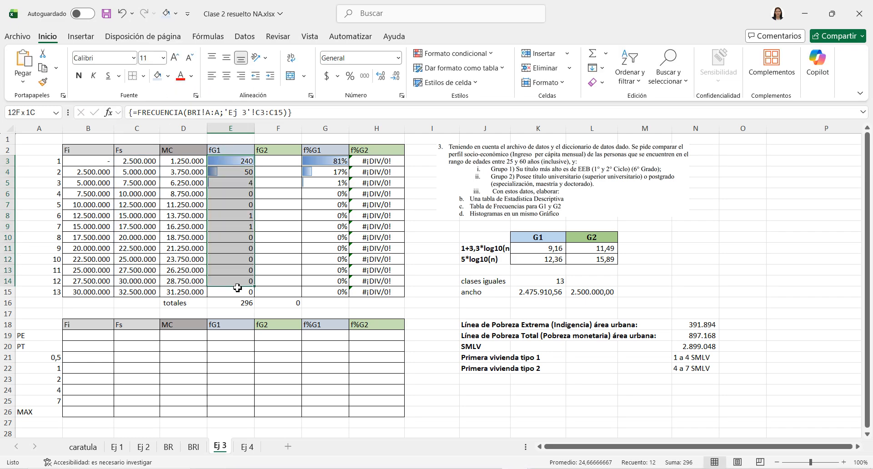
{"action": "left_click", "coordinate": [236, 286], "text": "shift"}
{"action": "key", "text": "Delete"}
Enter the array formula =FRECUENCIA(BRI!A:A;'Ej 3'!$C$3:$C$15) across E3:E15 and fill it over to F3:F15 for the G2 frequencies.
{"action": "type", "text": "="}
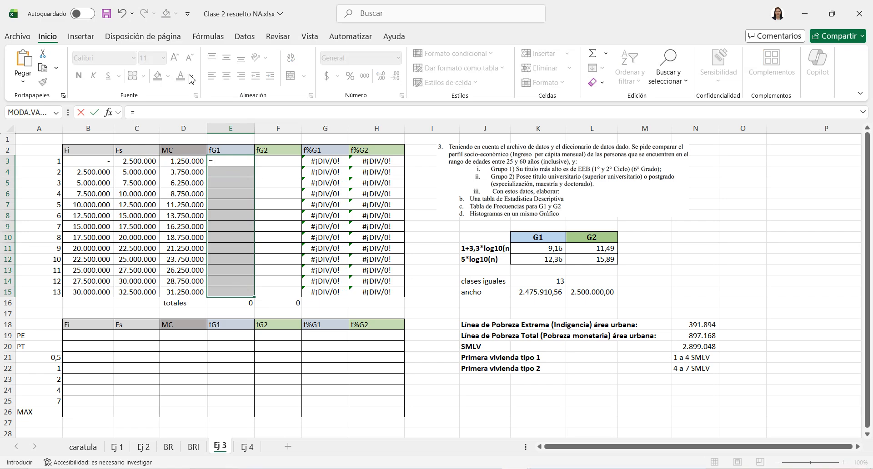
{"action": "left_click", "coordinate": [206, 110]}
{"action": "key", "text": "ctrl+v"}
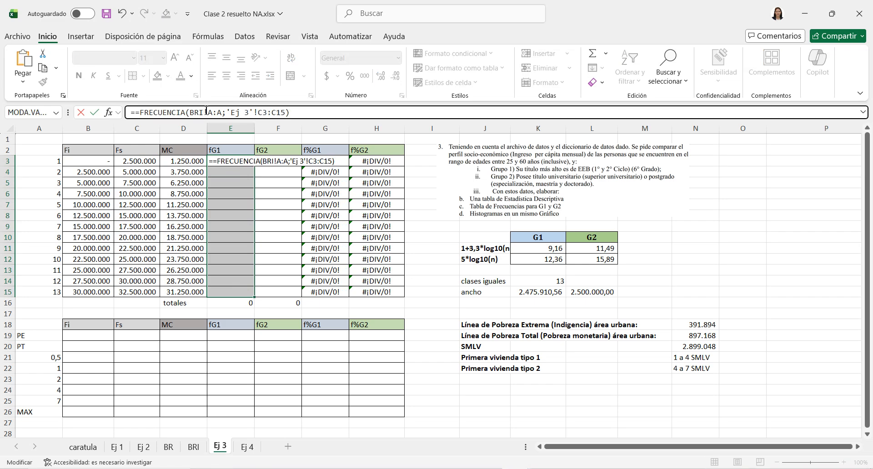
{"action": "left_click", "coordinate": [141, 112]}
{"action": "key", "text": "BackSpace"}
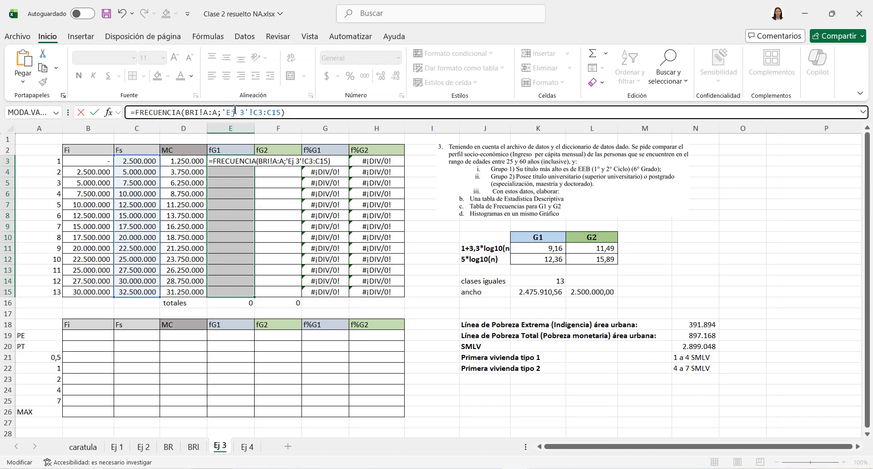
{"action": "left_click", "coordinate": [253, 113]}
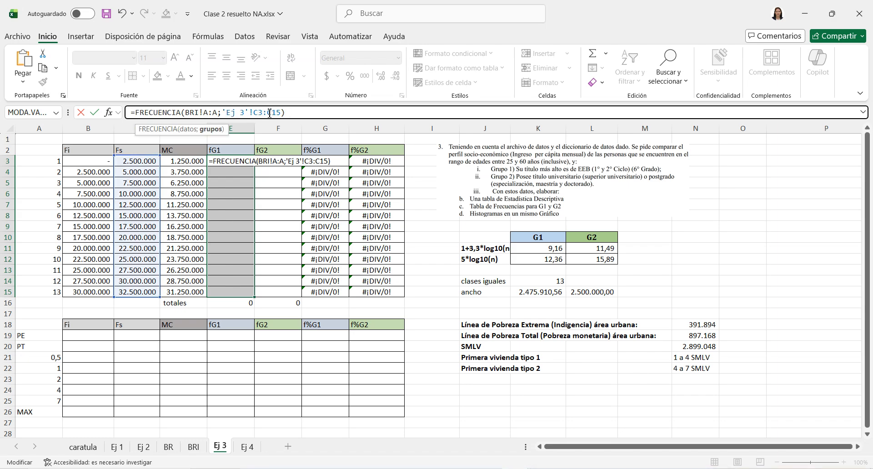
{"action": "key", "text": "F4"}
{"action": "left_click", "coordinate": [366, 112]}
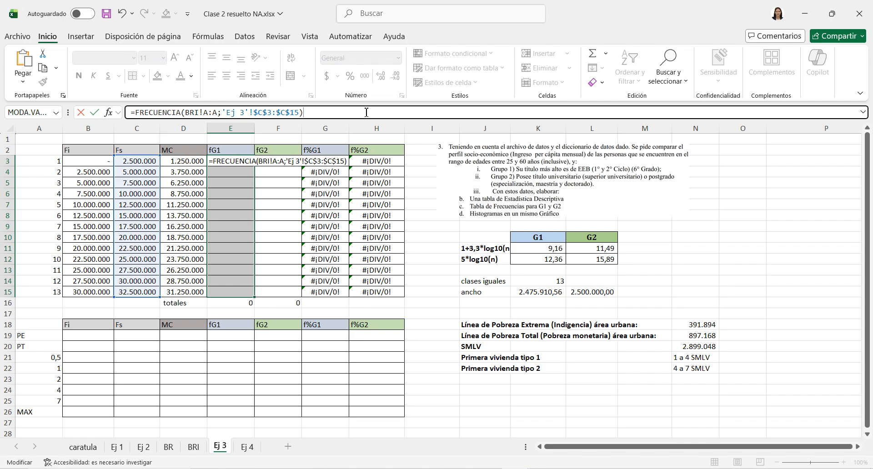
{"action": "key", "text": "ctrl+shift+Return"}
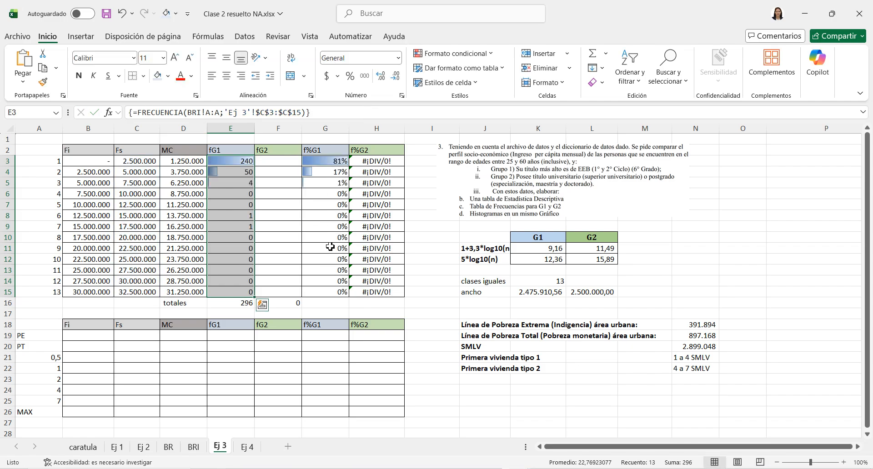
{"action": "left_click_drag", "start_coordinate": [257, 298], "coordinate": [291, 298]}
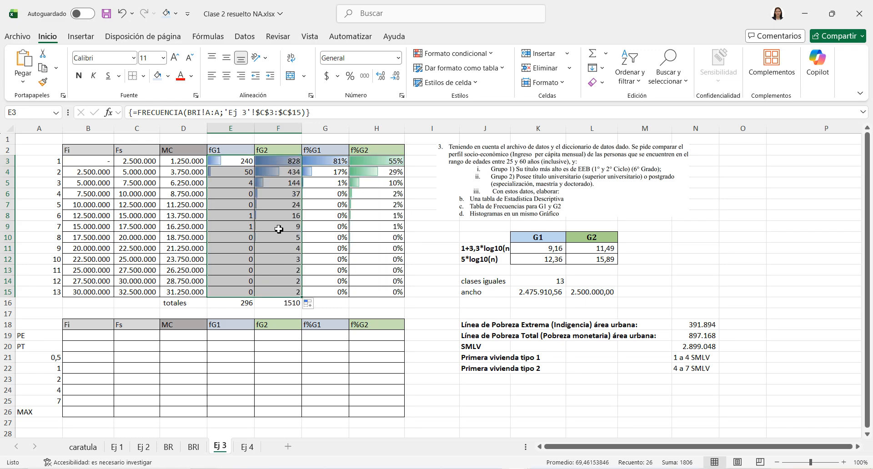
{"action": "left_click", "coordinate": [278, 227]}
{"action": "left_click", "coordinate": [285, 304]}
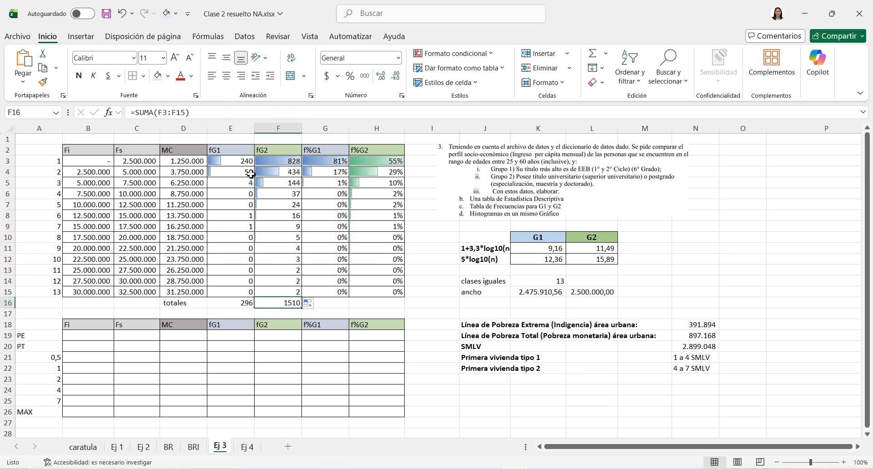
Apply green gradient-fill data bars to the G2 frequencies in F3:F15.
{"action": "left_click_drag", "start_coordinate": [275, 162], "coordinate": [278, 291]}
{"action": "left_click", "coordinate": [436, 54]}
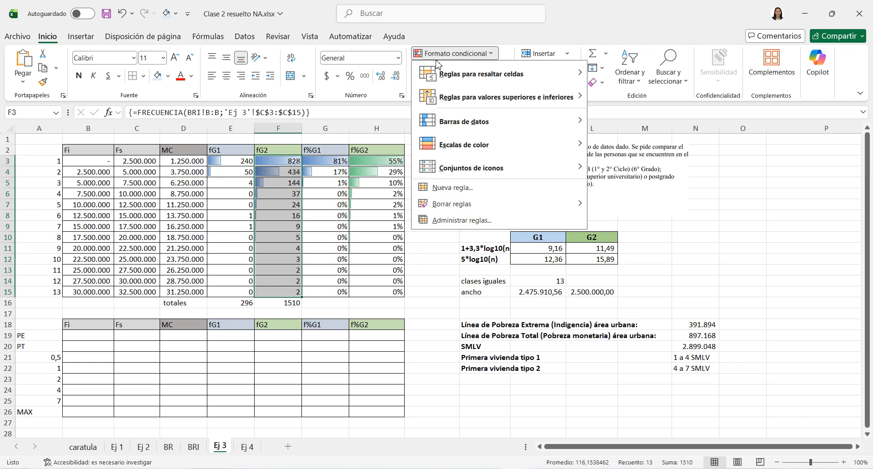
{"action": "mouse_move", "coordinate": [443, 122]}
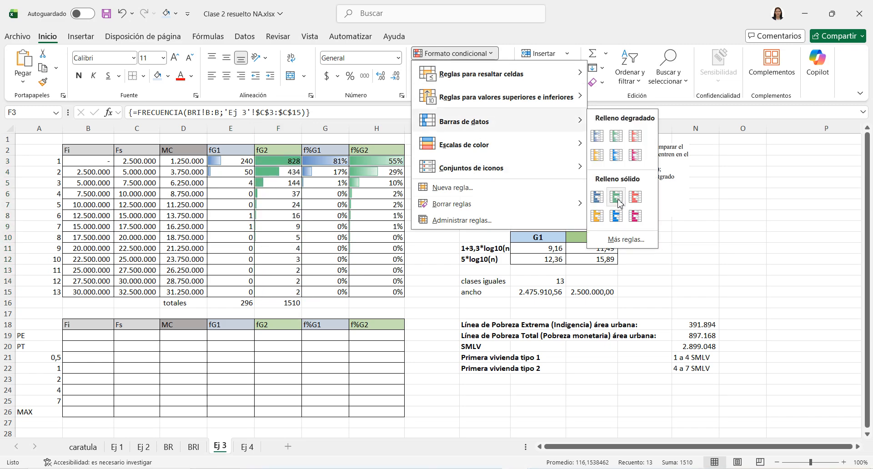
{"action": "left_click", "coordinate": [614, 138]}
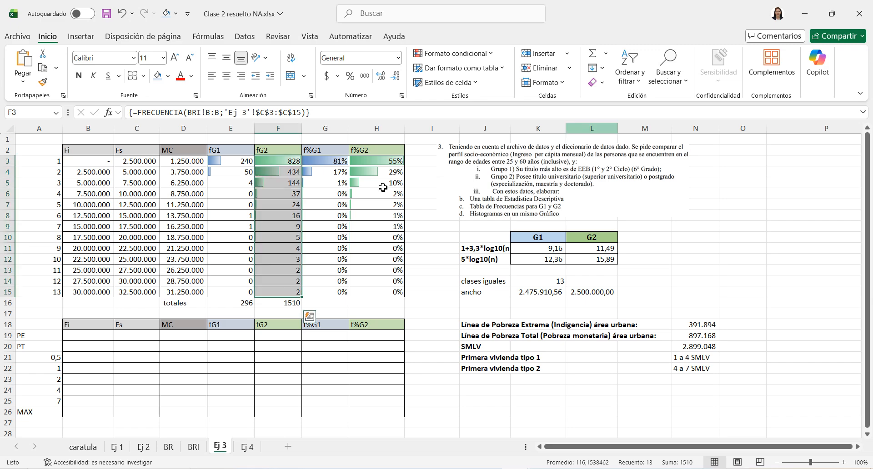
{"action": "left_click", "coordinate": [337, 216]}
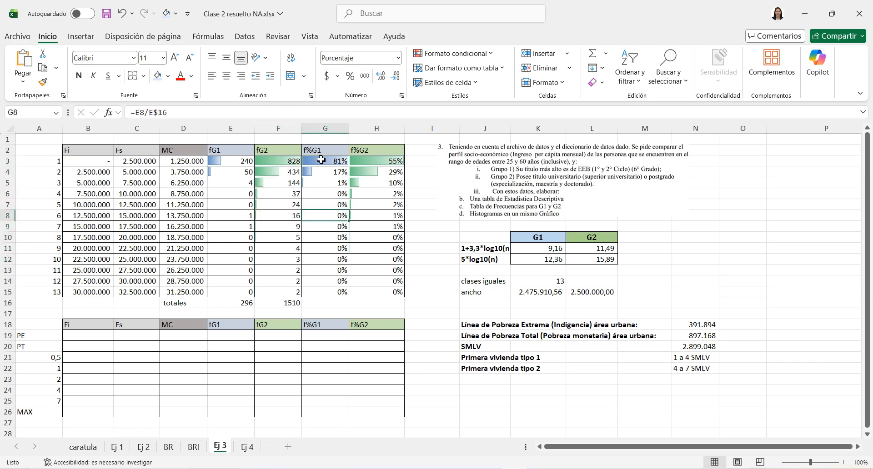
{"action": "left_click", "coordinate": [245, 203]}
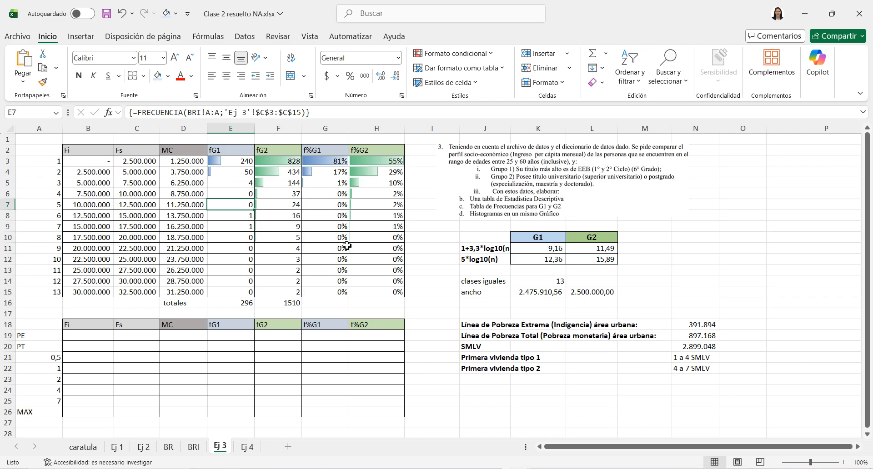
Insert two columns before column I and copy the percentage block G2:H15 into I2:J15.
{"action": "left_click_drag", "start_coordinate": [434, 129], "coordinate": [476, 129]}
{"action": "right_click", "coordinate": [478, 129]}
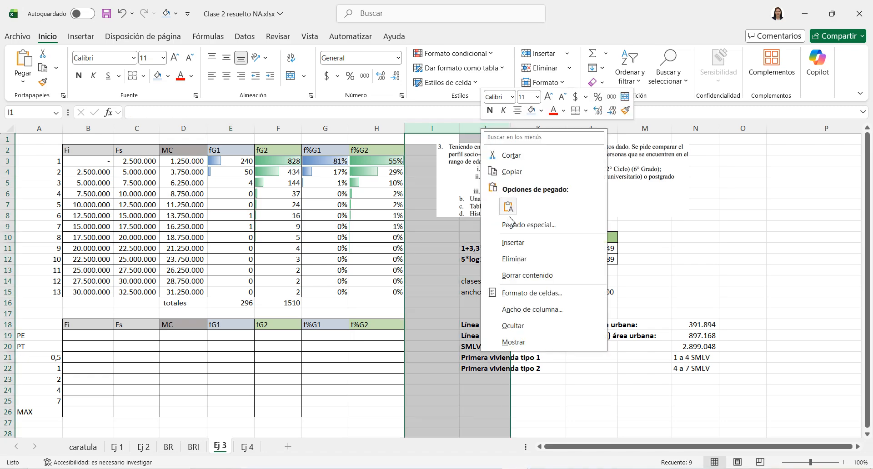
{"action": "left_click", "coordinate": [505, 244]}
{"action": "left_click", "coordinate": [417, 148]}
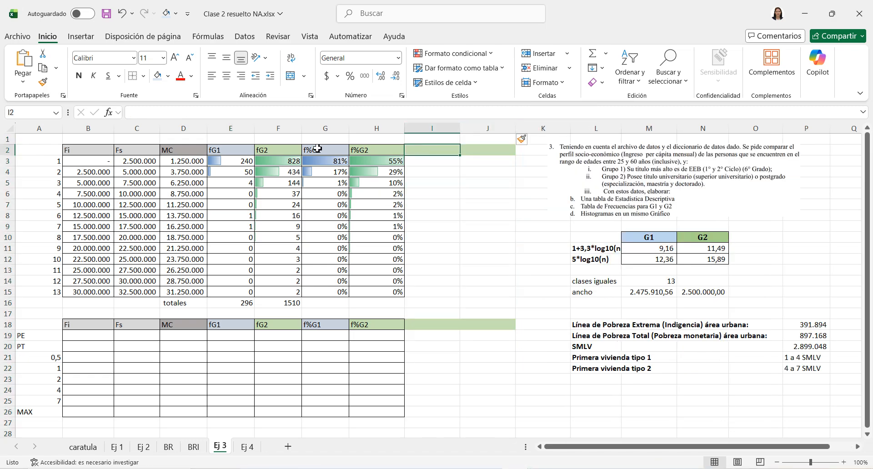
{"action": "left_click_drag", "start_coordinate": [317, 149], "coordinate": [365, 296]}
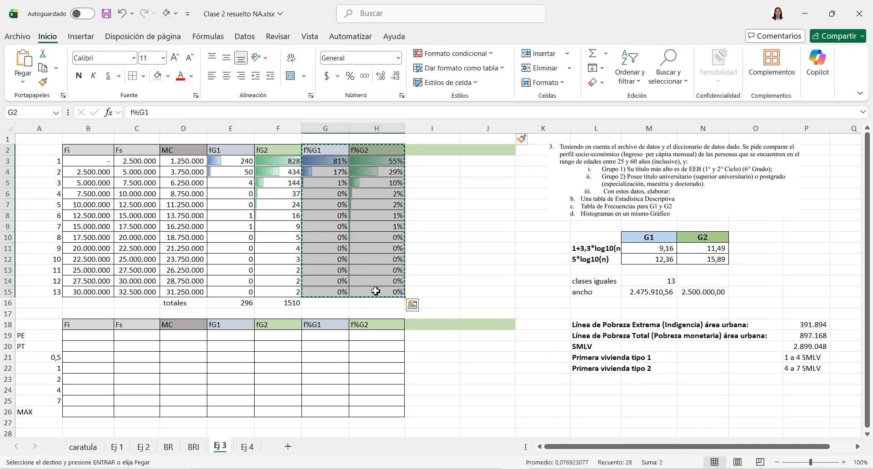
{"action": "key", "text": "ctrl+c"}
{"action": "left_click", "coordinate": [433, 152]}
{"action": "key", "text": "ctrl+v"}
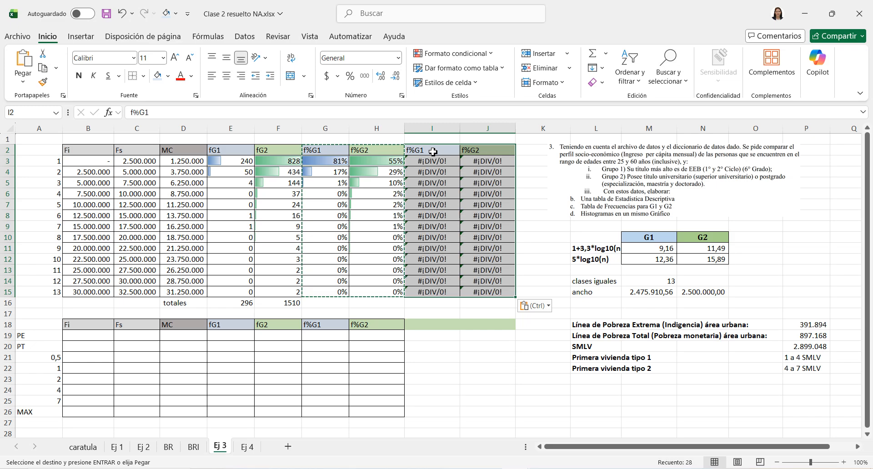
Rename header I2 as facum%G1, extend it to J2 as facum%G2, and copy the header format of H2 onto J2.
{"action": "left_click", "coordinate": [430, 150]}
{"action": "double_click", "coordinate": [420, 151]}
{"action": "left_click_drag", "start_coordinate": [430, 150], "coordinate": [421, 150]}
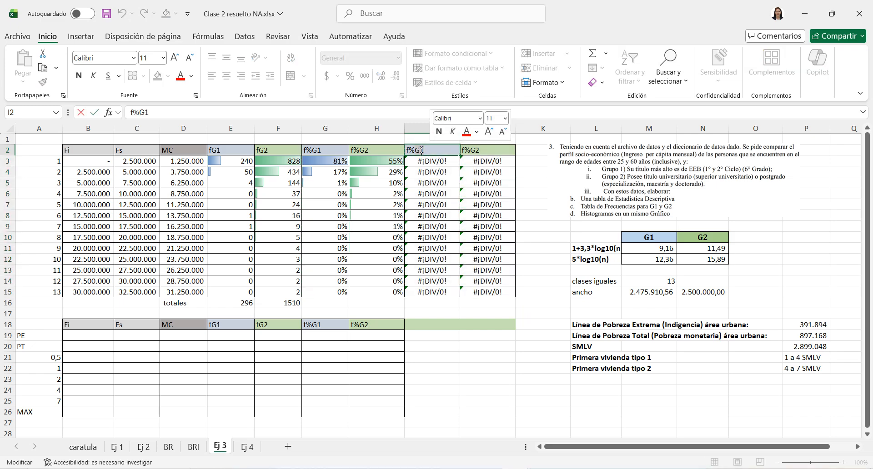
{"action": "left_click", "coordinate": [414, 150]}
{"action": "type", "text": "acum"}
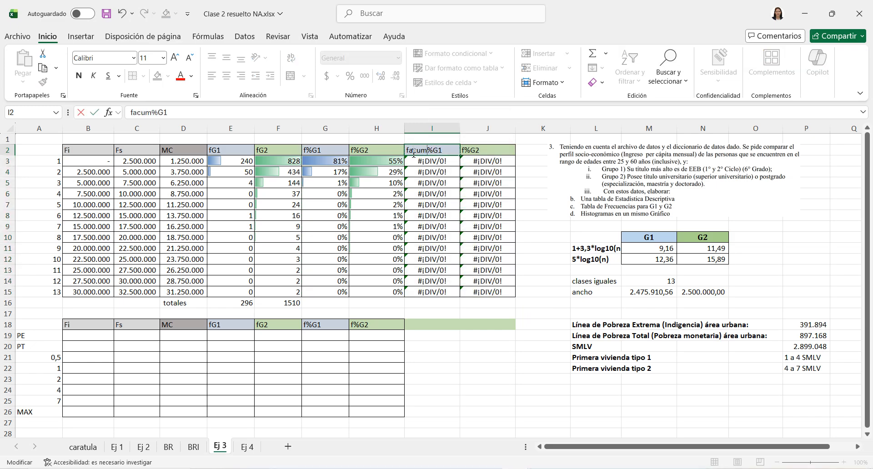
{"action": "left_click", "coordinate": [485, 148]}
{"action": "left_click", "coordinate": [432, 152]}
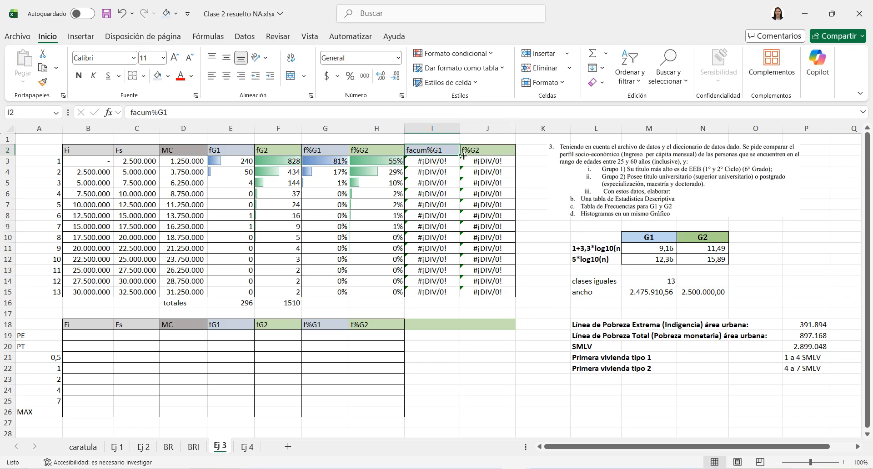
{"action": "left_click_drag", "start_coordinate": [464, 156], "coordinate": [483, 155]}
{"action": "left_click", "coordinate": [359, 146]}
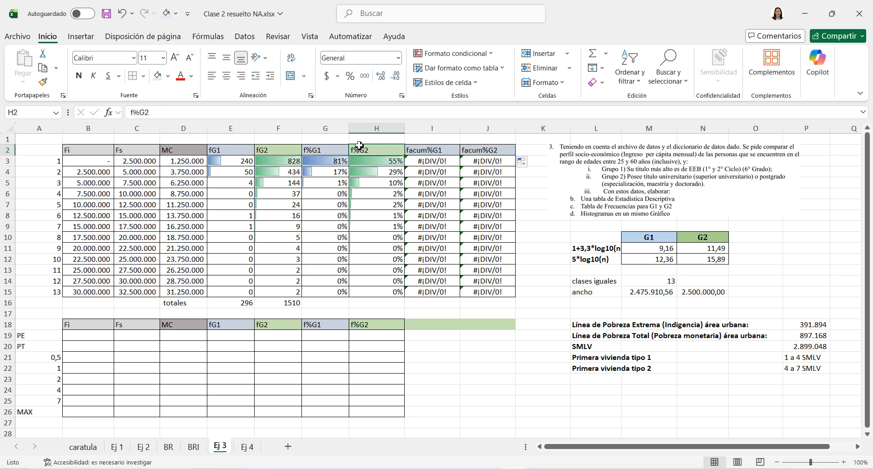
{"action": "left_click", "coordinate": [51, 80]}
{"action": "left_click", "coordinate": [483, 151]}
Calculate the cumulative percentage in I3 as =SUMA($G$3:G3) and fill the formula across to column J and down through row 15.
{"action": "left_click", "coordinate": [448, 163]}
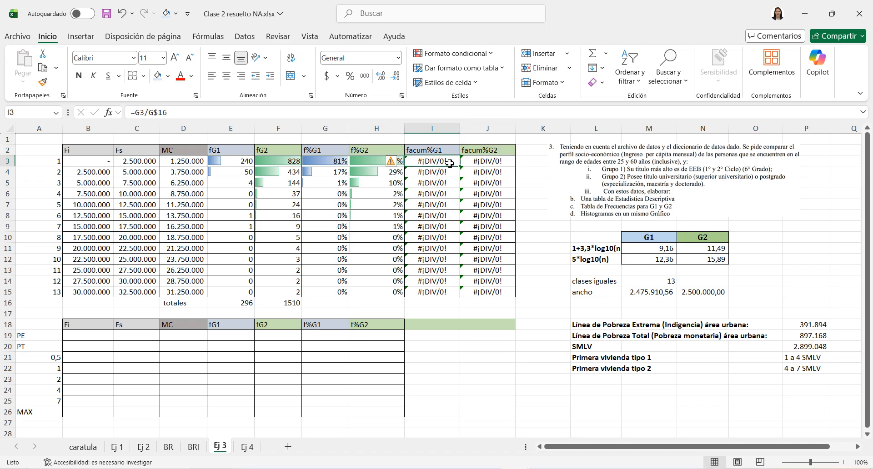
{"action": "type", "text": "="}
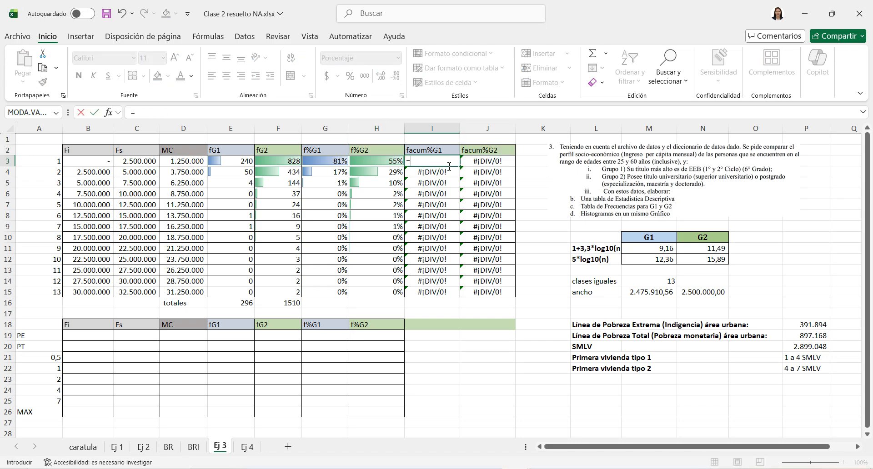
{"action": "type", "text": "suma*"}
{"action": "type", "text": "("}
{"action": "left_click", "coordinate": [337, 162]}
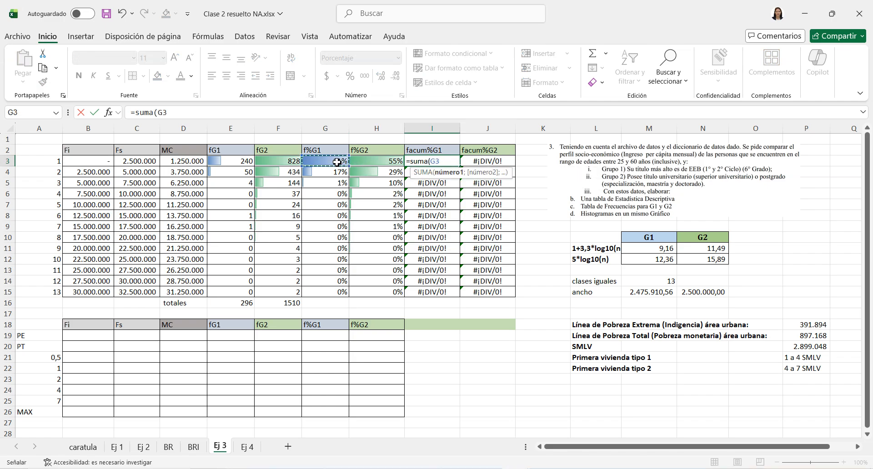
{"action": "type", "text": ":;"}
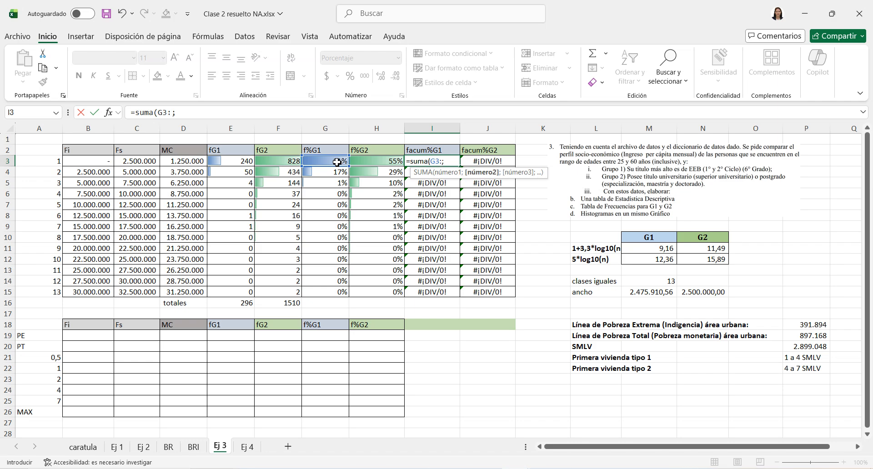
{"action": "key", "text": "BackSpace"}
{"action": "left_click", "coordinate": [336, 162]}
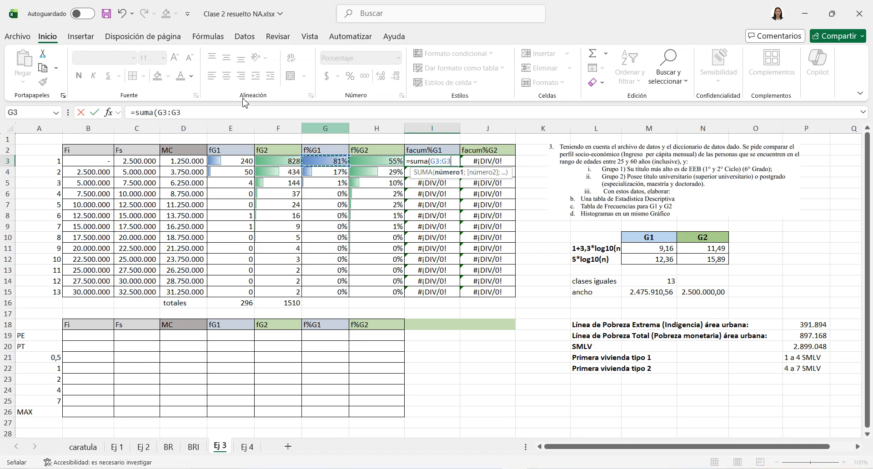
{"action": "left_click", "coordinate": [158, 113]}
{"action": "key", "text": "F4"}
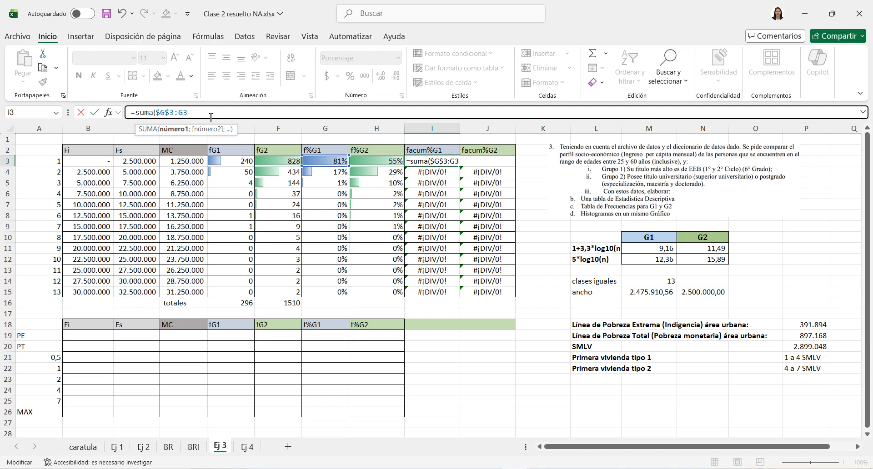
{"action": "key", "text": "Return"}
{"action": "left_click", "coordinate": [423, 161]}
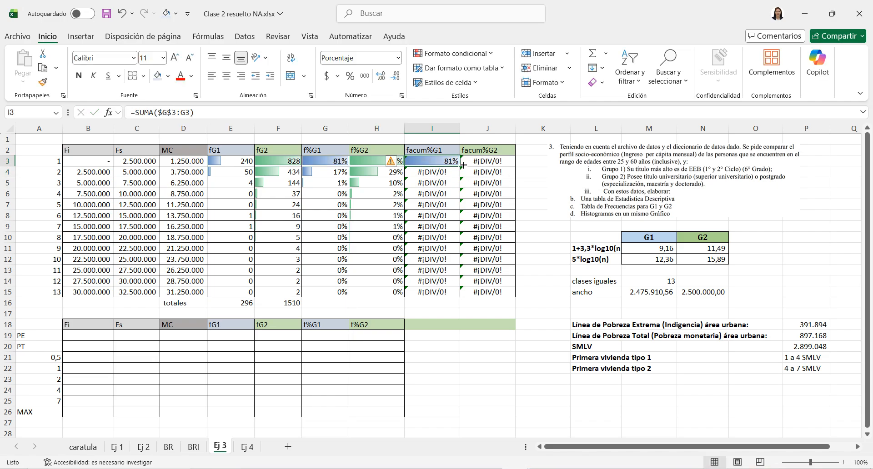
{"action": "left_click_drag", "start_coordinate": [463, 165], "coordinate": [508, 295]}
Clear the conditional formatting rules from the cumulative percentage cells I3:J15.
{"action": "left_click_drag", "start_coordinate": [453, 164], "coordinate": [471, 291]}
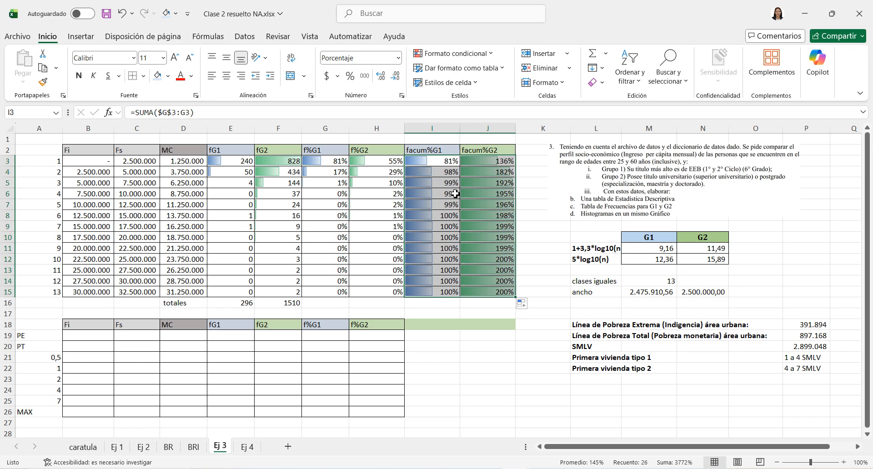
{"action": "left_click", "coordinate": [454, 53]}
{"action": "mouse_move", "coordinate": [451, 211]}
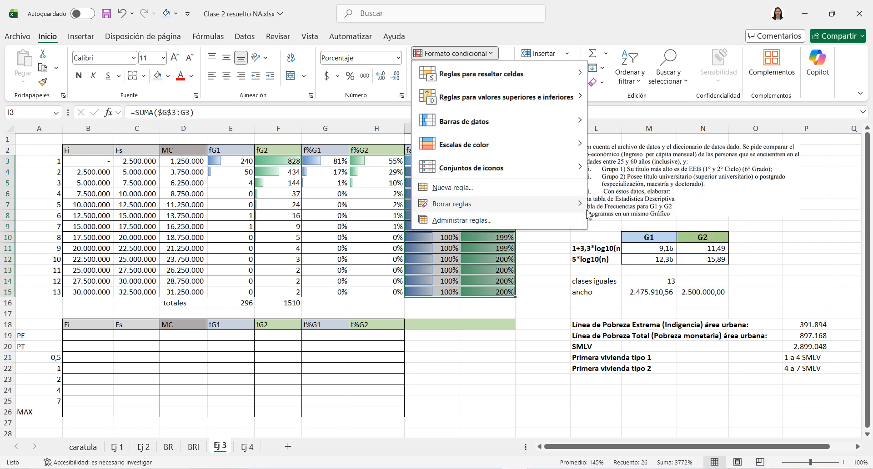
{"action": "left_click", "coordinate": [619, 206]}
{"action": "left_click", "coordinate": [566, 289]}
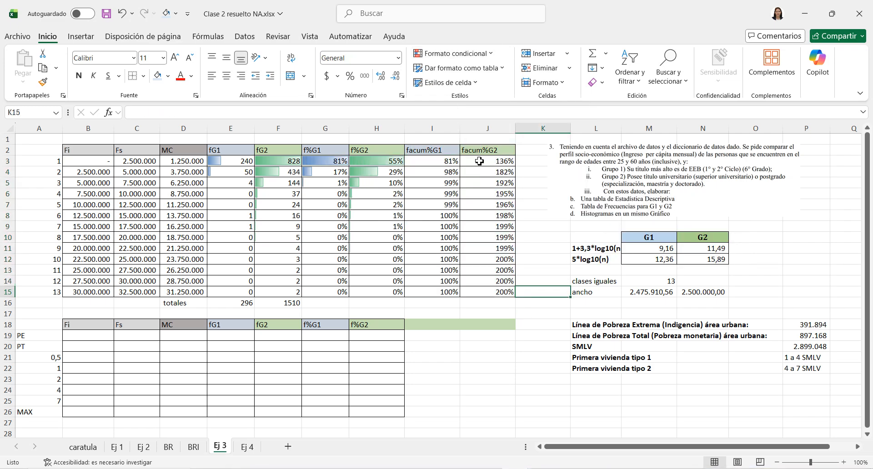
Correct the G2 cumulative formula in J3 to =SUMA($H$3:H3) and fill it down through J15.
{"action": "left_click_drag", "start_coordinate": [450, 164], "coordinate": [451, 259]}
{"action": "left_click_drag", "start_coordinate": [492, 205], "coordinate": [489, 260]}
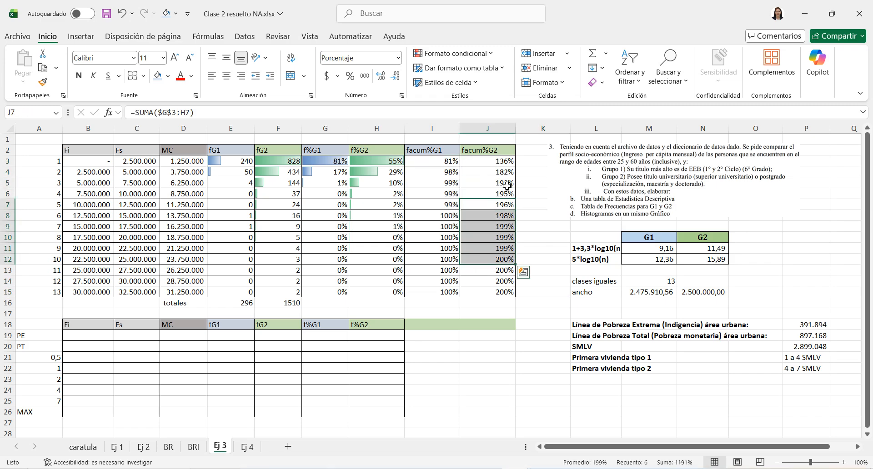
{"action": "left_click", "coordinate": [506, 160]}
{"action": "double_click", "coordinate": [494, 162]}
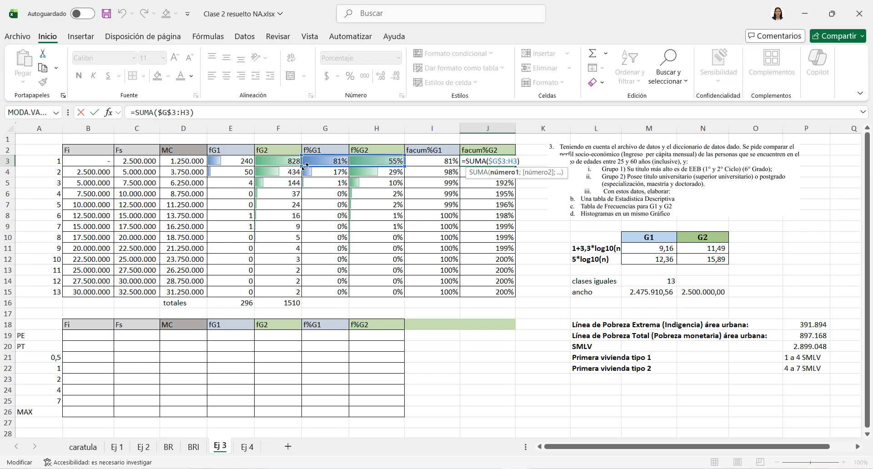
{"action": "left_click_drag", "start_coordinate": [335, 166], "coordinate": [347, 156]}
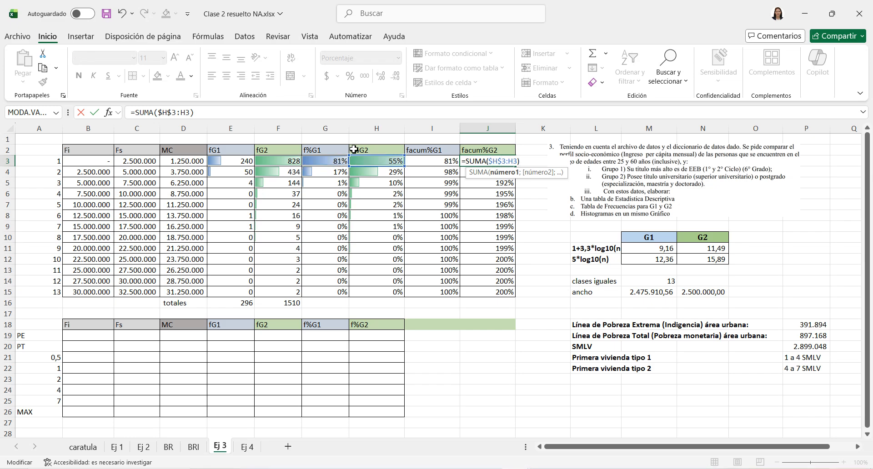
{"action": "key", "text": "Return"}
{"action": "left_click", "coordinate": [495, 161]}
{"action": "left_click_drag", "start_coordinate": [515, 167], "coordinate": [509, 297]}
{"action": "left_click", "coordinate": [491, 181]}
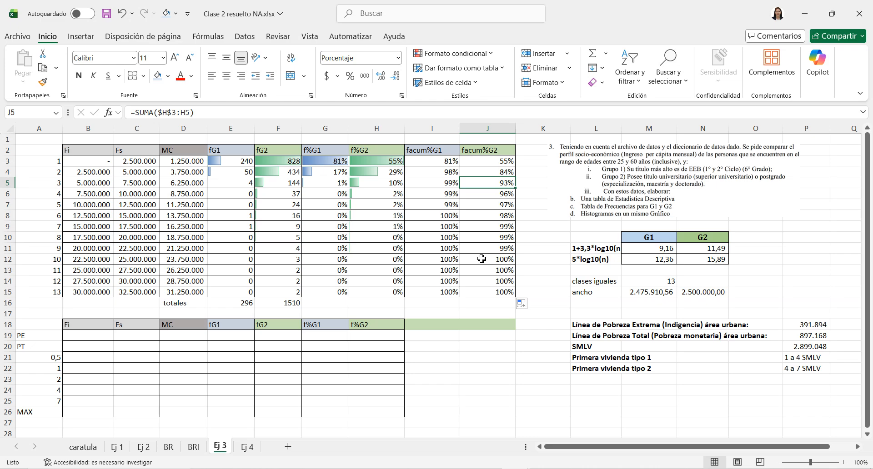
Examine how the frequencies, percentages and cumulative percentages of G1 and G2 concentrate in the first income classes of the 13-class table.
{"action": "left_click_drag", "start_coordinate": [482, 259], "coordinate": [483, 293]}
{"action": "left_click_drag", "start_coordinate": [492, 206], "coordinate": [489, 271]}
{"action": "left_click", "coordinate": [450, 171]}
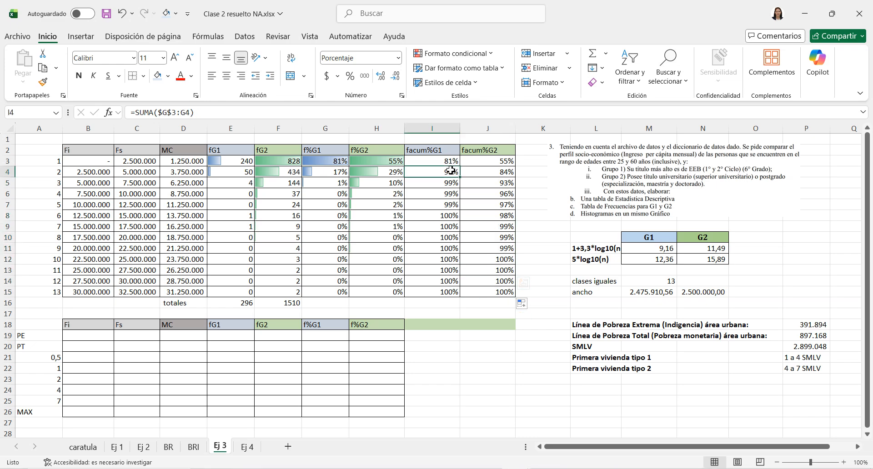
{"action": "left_click_drag", "start_coordinate": [443, 160], "coordinate": [488, 292]}
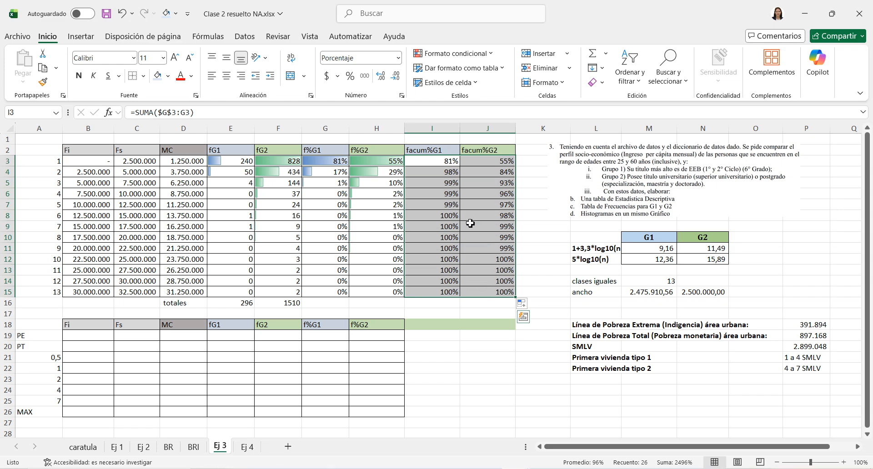
{"action": "left_click", "coordinate": [163, 177]}
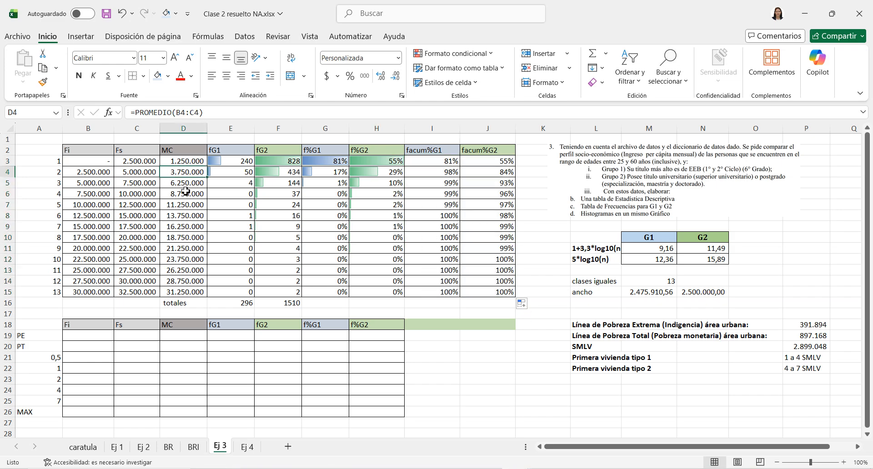
{"action": "left_click", "coordinate": [445, 193]}
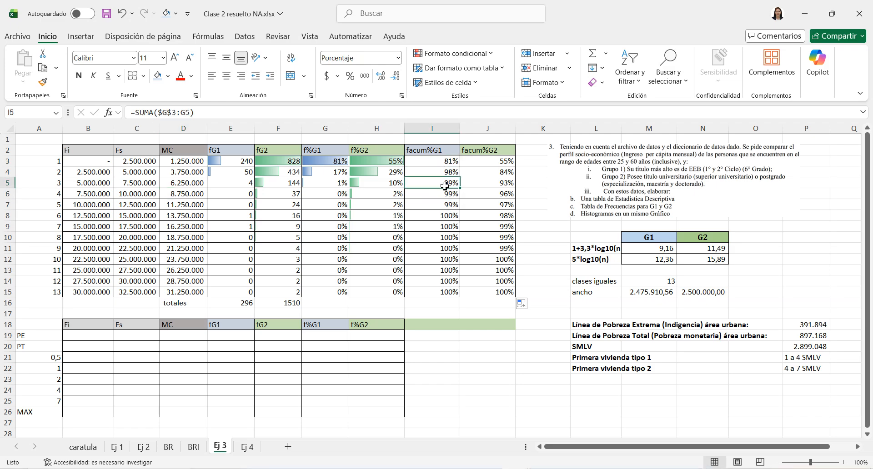
{"action": "left_click_drag", "start_coordinate": [298, 163], "coordinate": [242, 173]}
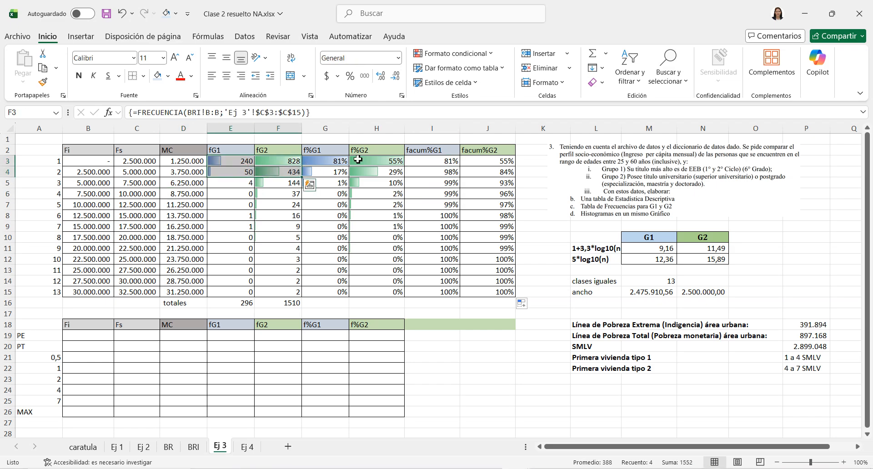
{"action": "left_click_drag", "start_coordinate": [387, 161], "coordinate": [232, 209]}
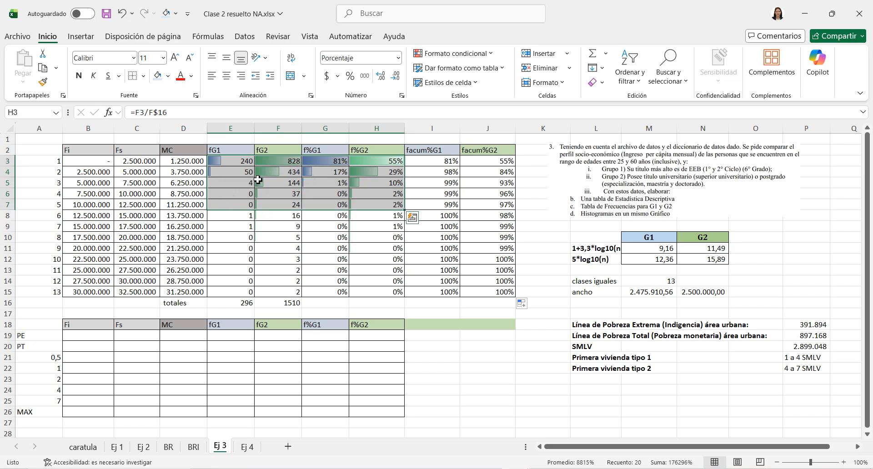
{"action": "left_click_drag", "start_coordinate": [249, 166], "coordinate": [380, 210]}
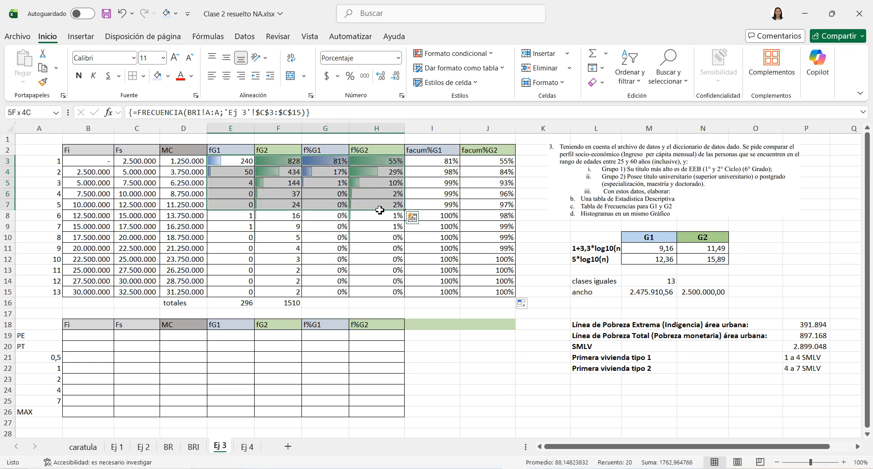
{"action": "left_click", "coordinate": [247, 165]}
{"action": "key", "text": "shift+Right"}
{"action": "key", "text": "shift+Right"}
{"action": "key", "text": "shift+Right"}
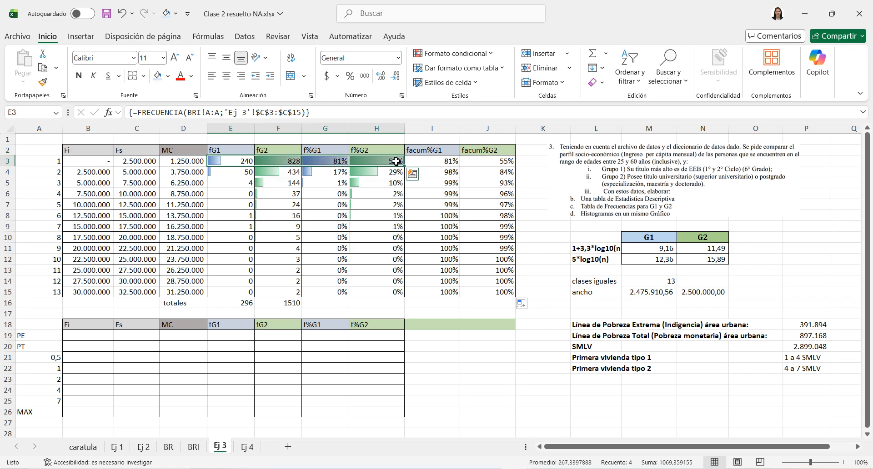
{"action": "left_click", "coordinate": [420, 163]}
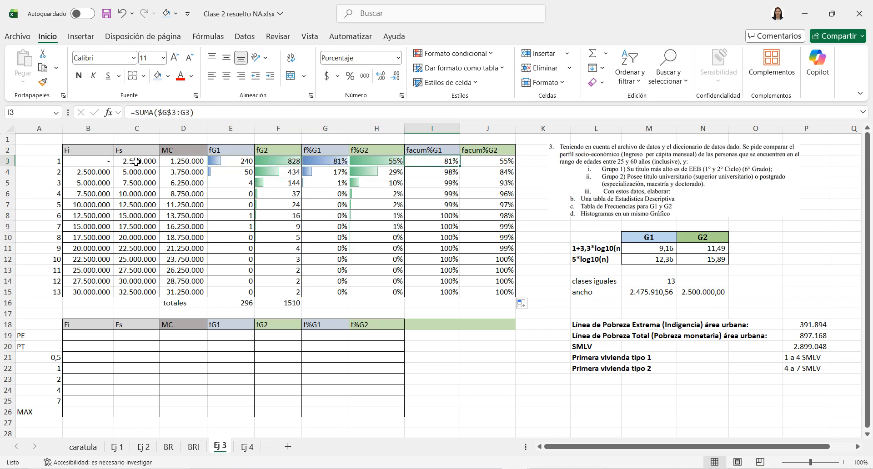
{"action": "left_click_drag", "start_coordinate": [100, 163], "coordinate": [136, 162]}
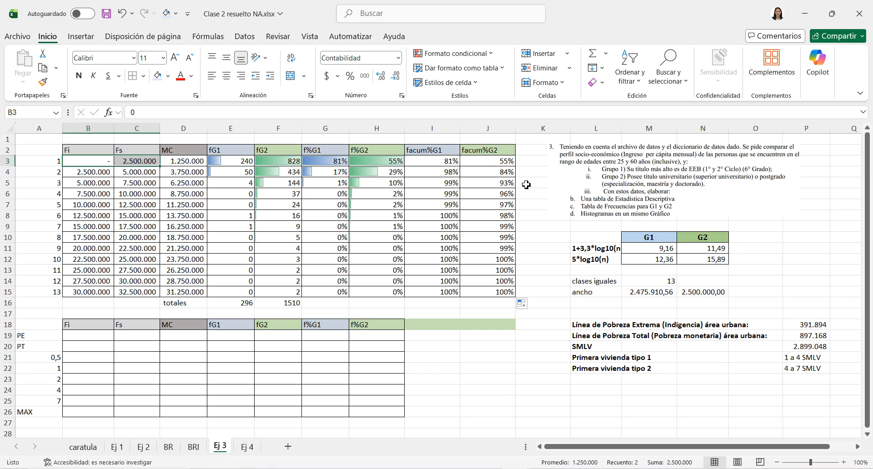
Save the workbook with the completed 13-class frequency table.
{"action": "left_click_drag", "start_coordinate": [657, 445], "coordinate": [501, 415]}
{"action": "left_click", "coordinate": [487, 390]}
{"action": "key", "text": "ctrl+s"}
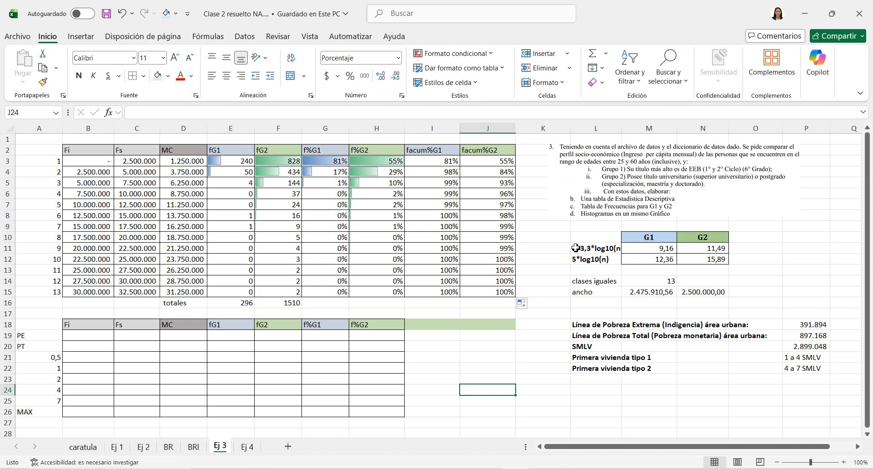
Define the PE class in row 19 with lower limit 0 in B19 and the extreme poverty line as upper limit, =P18, in C19.
{"action": "left_click_drag", "start_coordinate": [577, 329], "coordinate": [776, 394]}
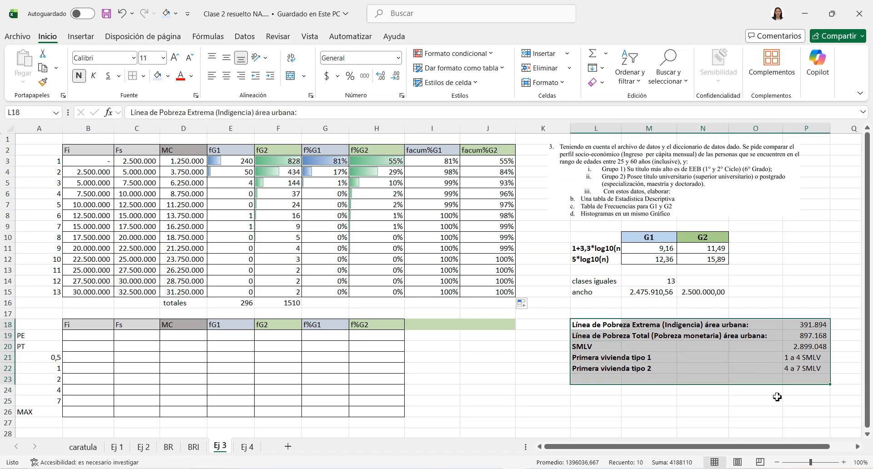
{"action": "left_click", "coordinate": [772, 400]}
{"action": "left_click", "coordinate": [590, 326]}
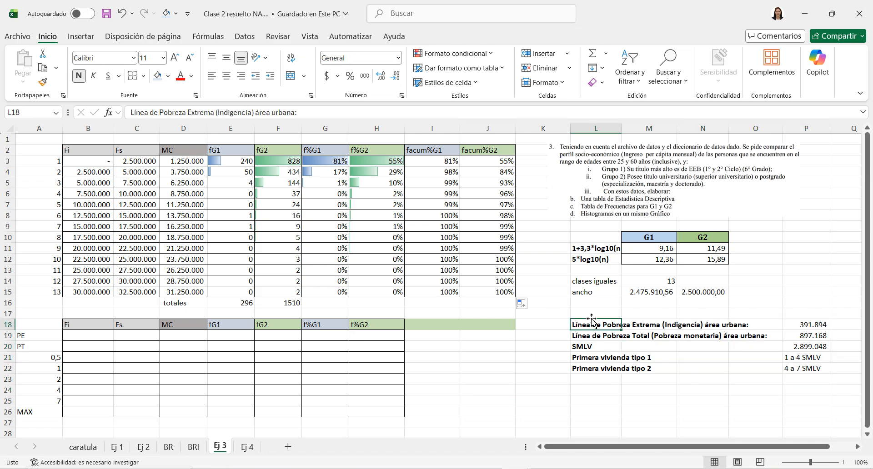
{"action": "left_click", "coordinate": [804, 325]}
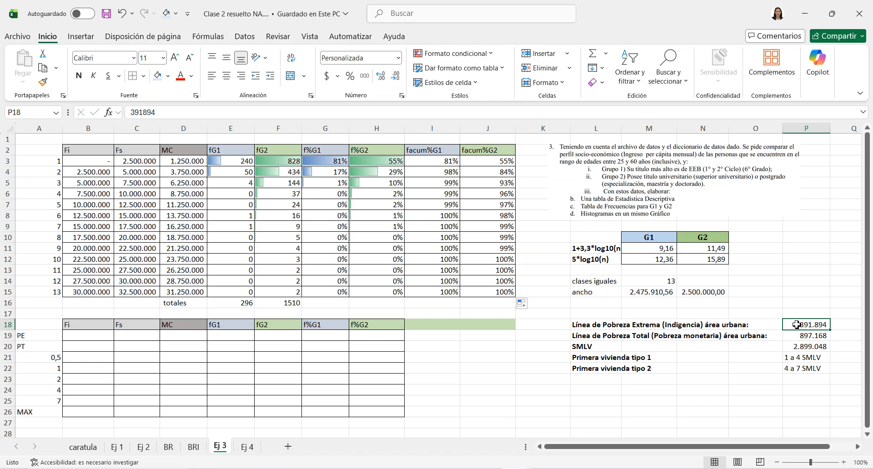
{"action": "left_click", "coordinate": [92, 339]}
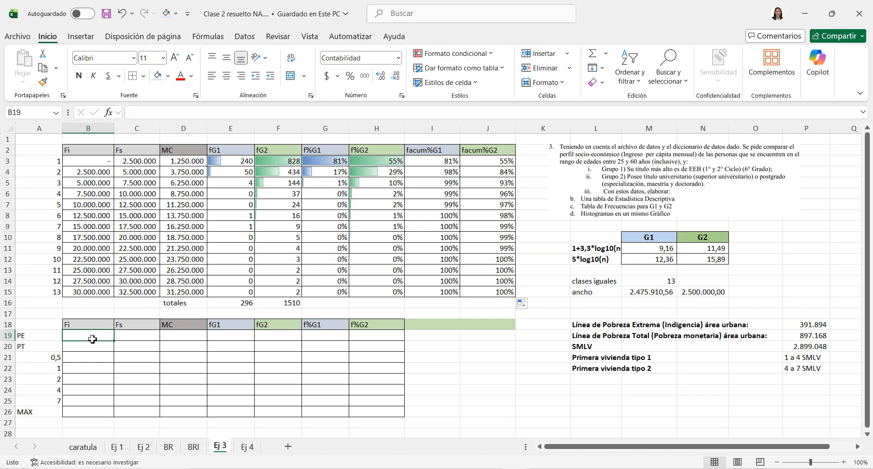
{"action": "type", "text": "0"}
{"action": "key", "text": "Tab"}
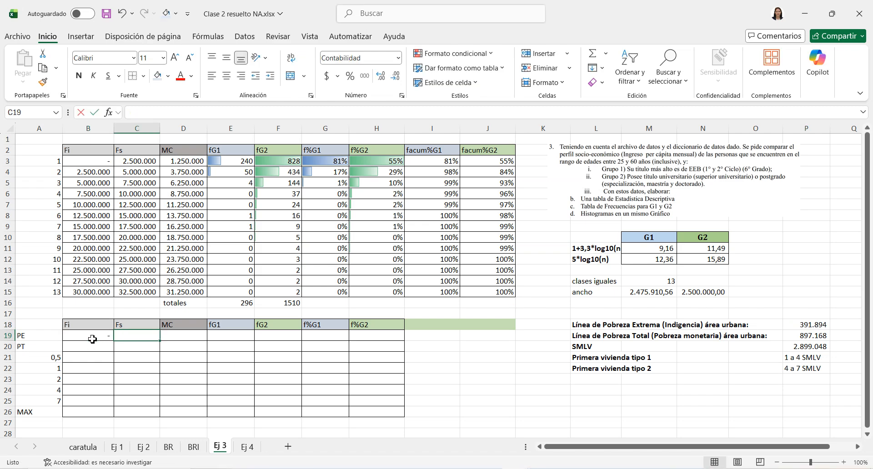
{"action": "type", "text": "="}
{"action": "left_click", "coordinate": [795, 324]}
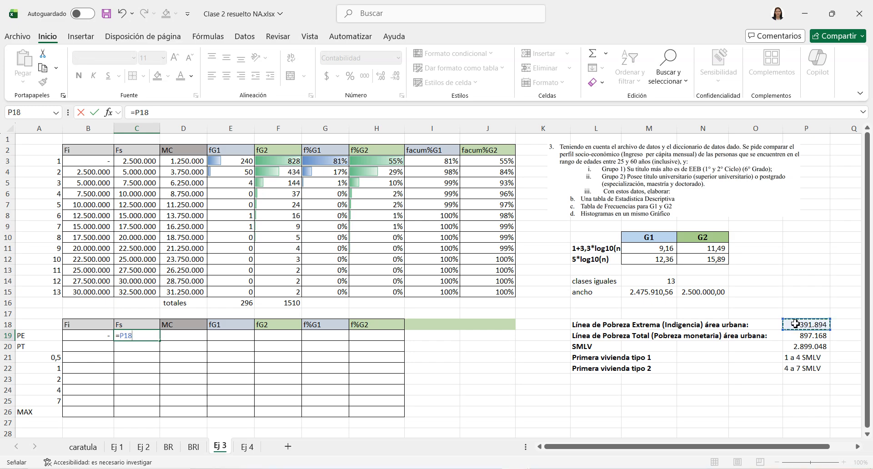
{"action": "key", "text": "Return"}
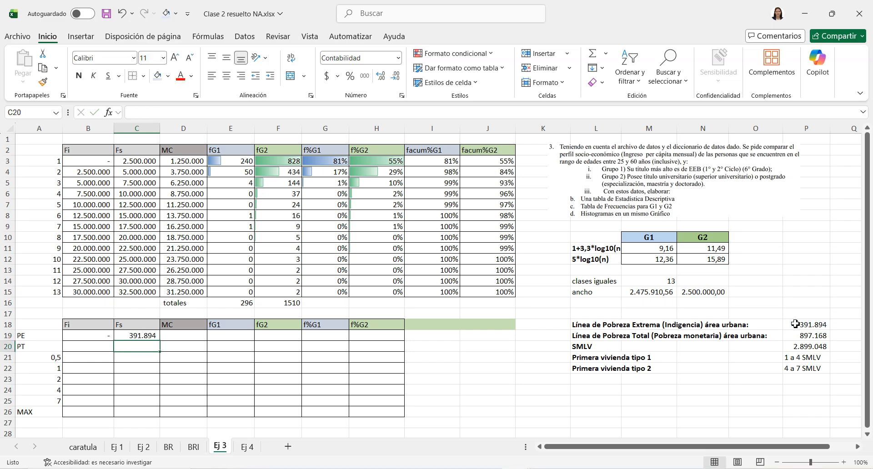
Link the PT lower limit in B20 to the previous upper limit with =C19 and fill the formula down through B26.
{"action": "key", "text": "Left"}
{"action": "type", "text": "="}
{"action": "key", "text": "Up"}
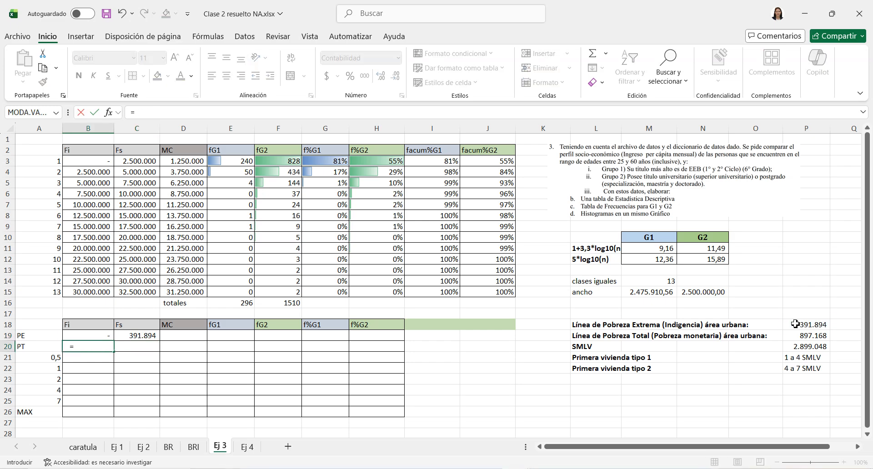
{"action": "key", "text": "Right"}
{"action": "key", "text": "Return"}
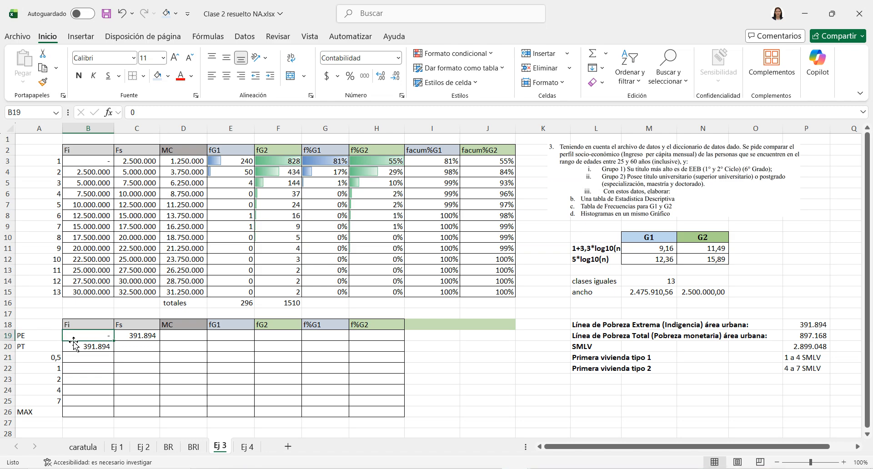
{"action": "left_click", "coordinate": [117, 349]}
{"action": "left_click", "coordinate": [111, 348]}
{"action": "left_click_drag", "start_coordinate": [114, 352], "coordinate": [106, 413]}
Set the PT upper limit in C20 to the total poverty line with =P19.
{"action": "left_click", "coordinate": [143, 352]}
{"action": "type", "text": "="}
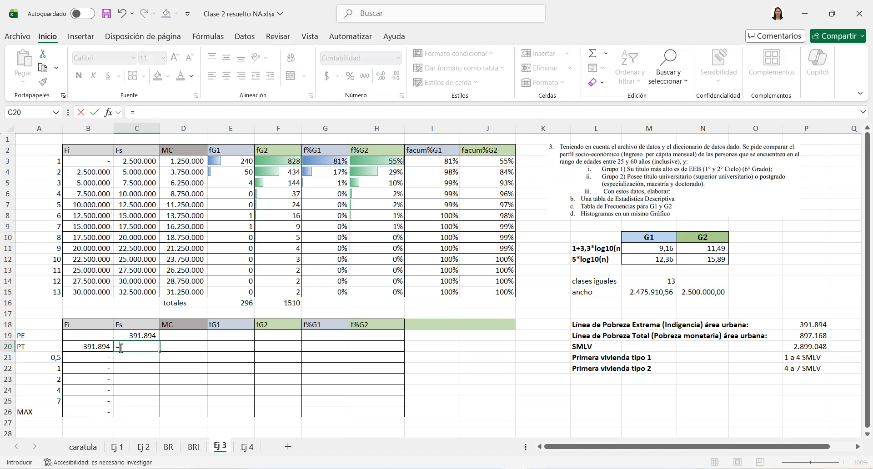
{"action": "left_click", "coordinate": [810, 337]}
{"action": "key", "text": "Return"}
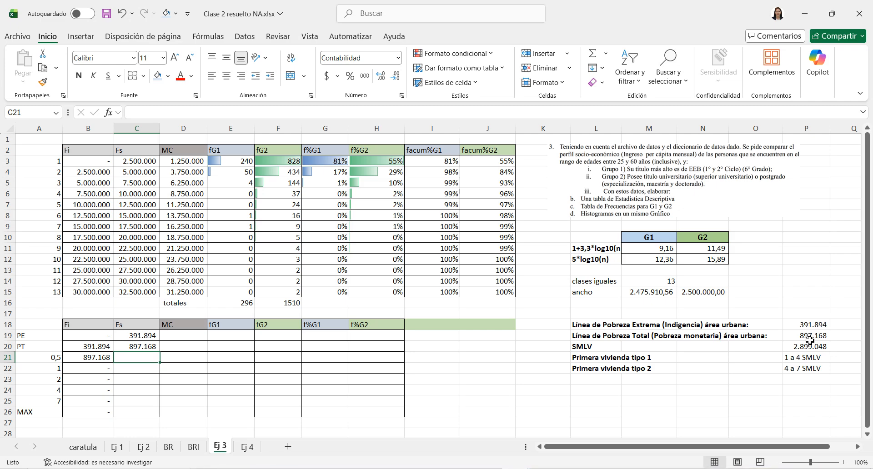
Calculate the 0,5 minimum-wage upper limit in C21 as =$P$20*A21 and fill the formula down to C22.
{"action": "left_click_drag", "start_coordinate": [808, 349], "coordinate": [584, 346]}
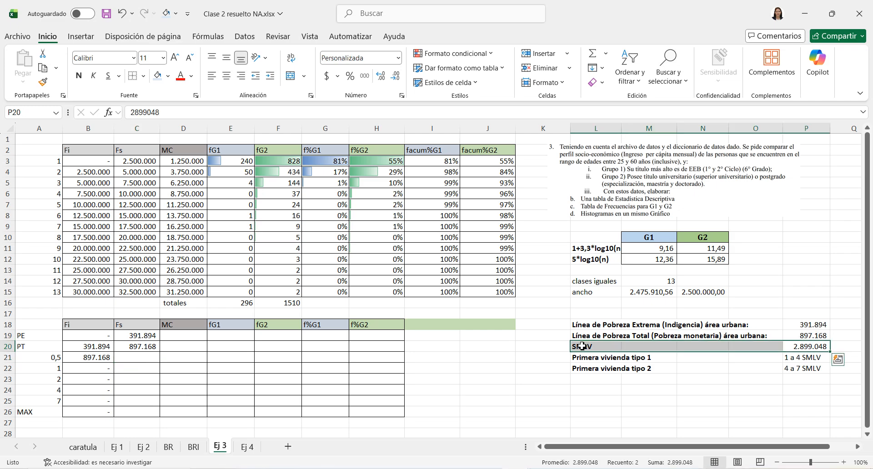
{"action": "left_click", "coordinate": [128, 359]}
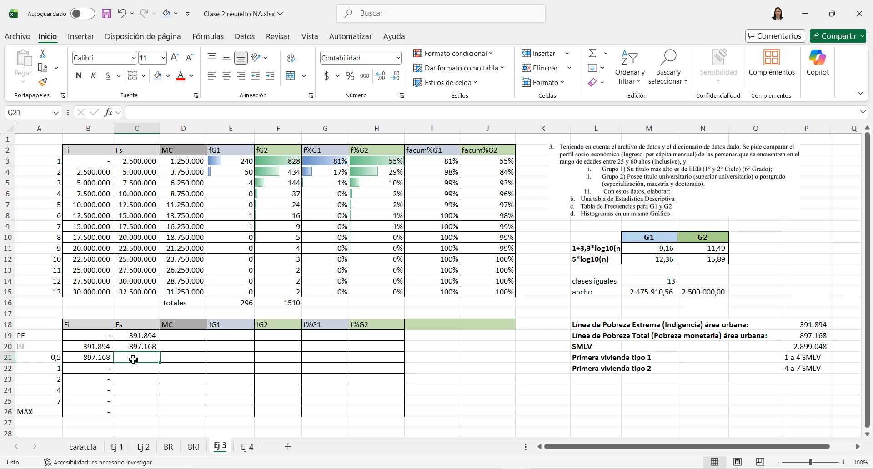
{"action": "type", "text": "="}
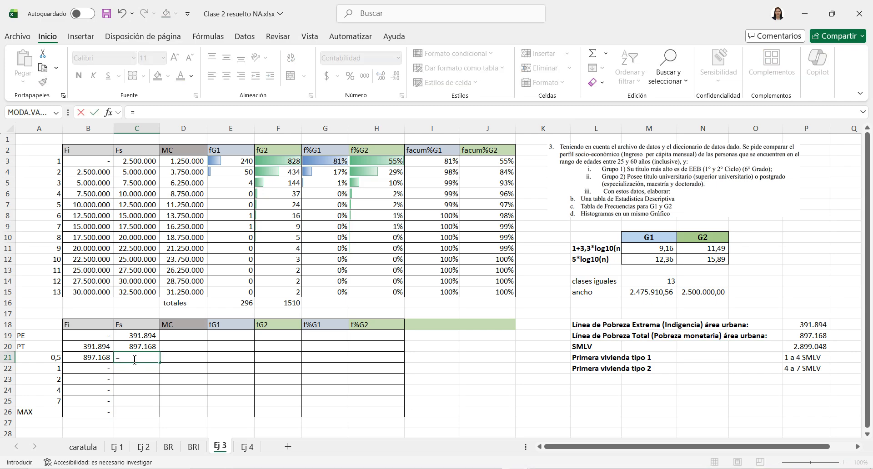
{"action": "left_click", "coordinate": [805, 347]}
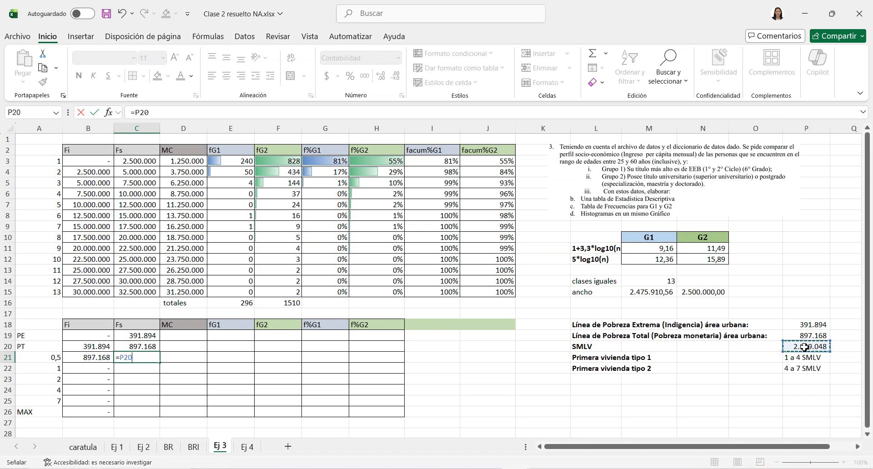
{"action": "key", "text": "F4"}
{"action": "type", "text": "*"}
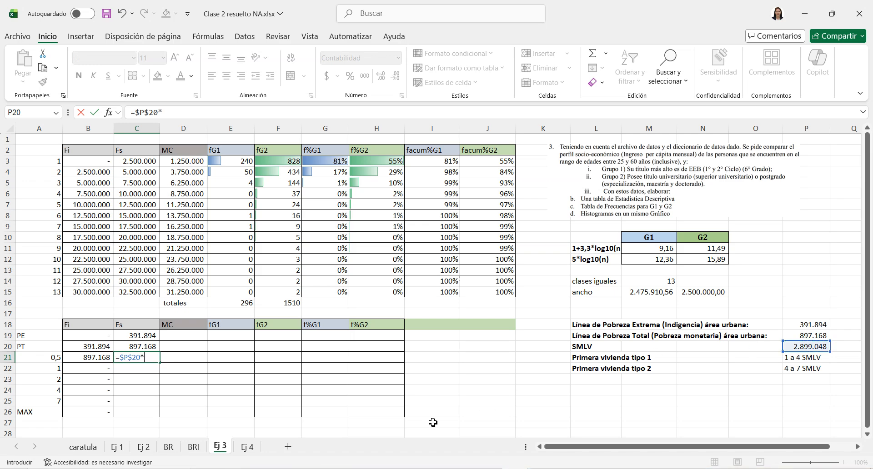
{"action": "left_click", "coordinate": [61, 359]}
{"action": "key", "text": "Return"}
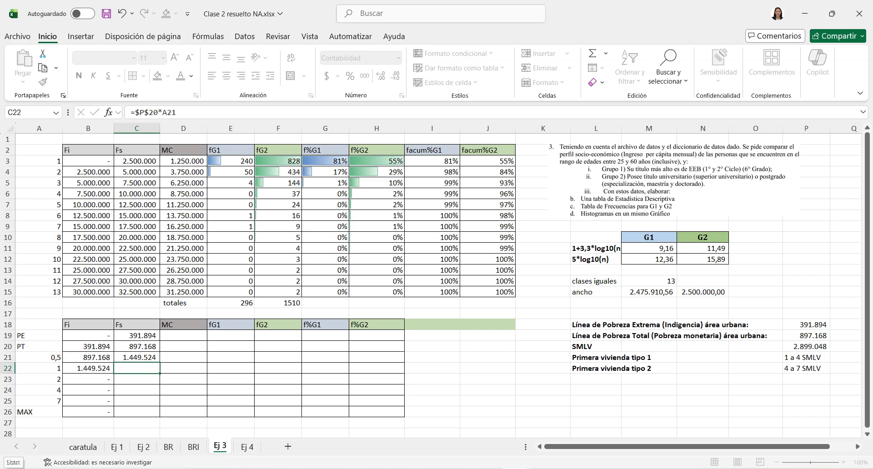
{"action": "left_click", "coordinate": [152, 359]}
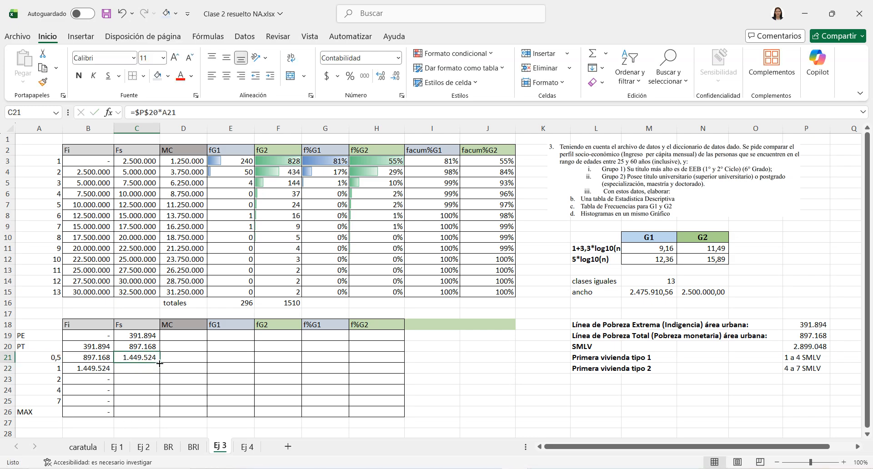
{"action": "left_click_drag", "start_coordinate": [160, 368], "coordinate": [161, 372]}
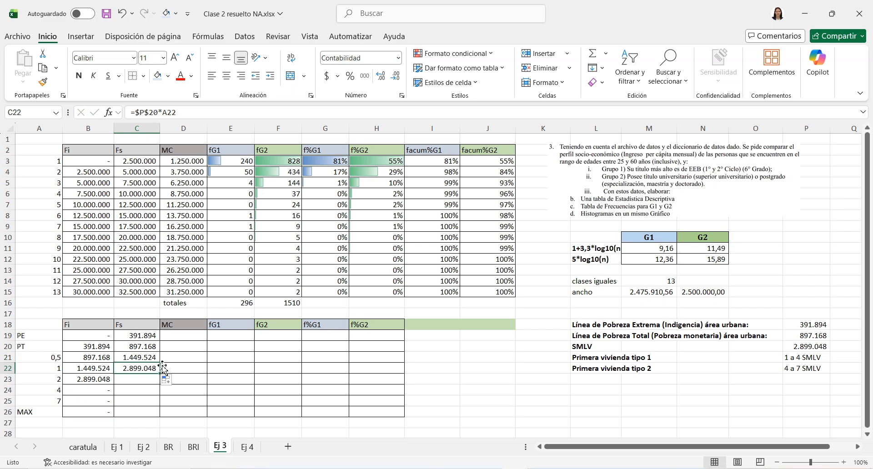
Review the 0,8 and 0,7 deciles of G1 and G2 on the BRI sheet, and return to the housing thresholds on Ej 3.
{"action": "left_click", "coordinate": [193, 447]}
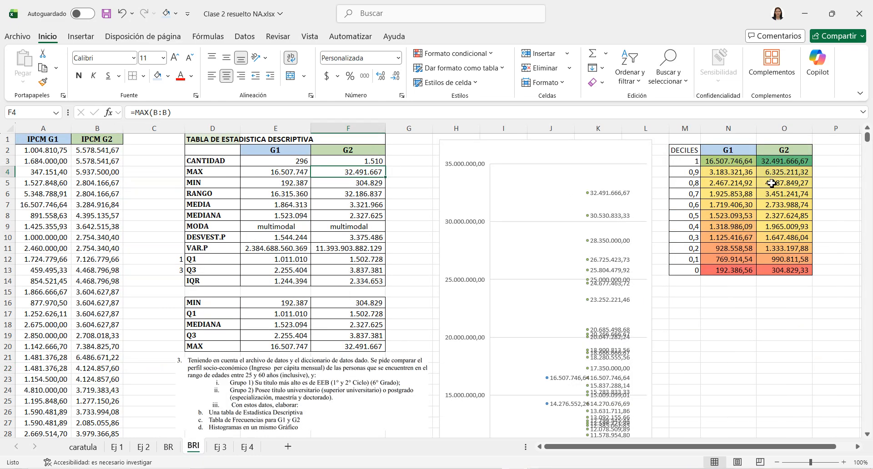
{"action": "left_click", "coordinate": [808, 183]}
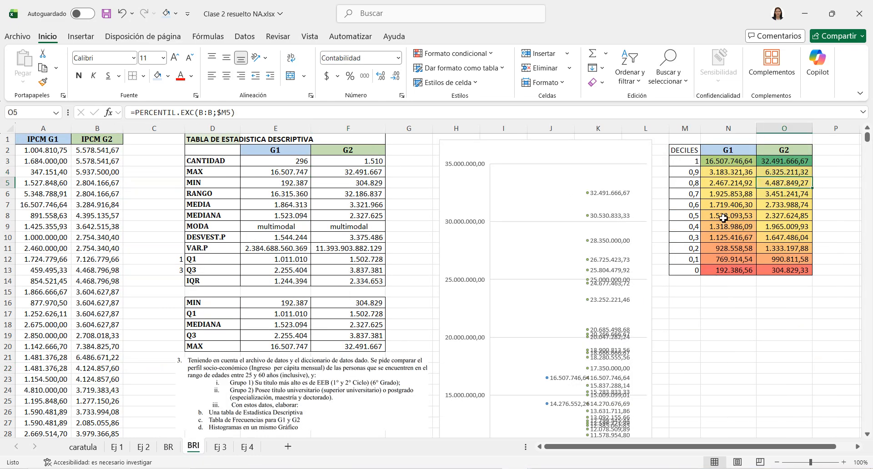
{"action": "left_click", "coordinate": [734, 188]}
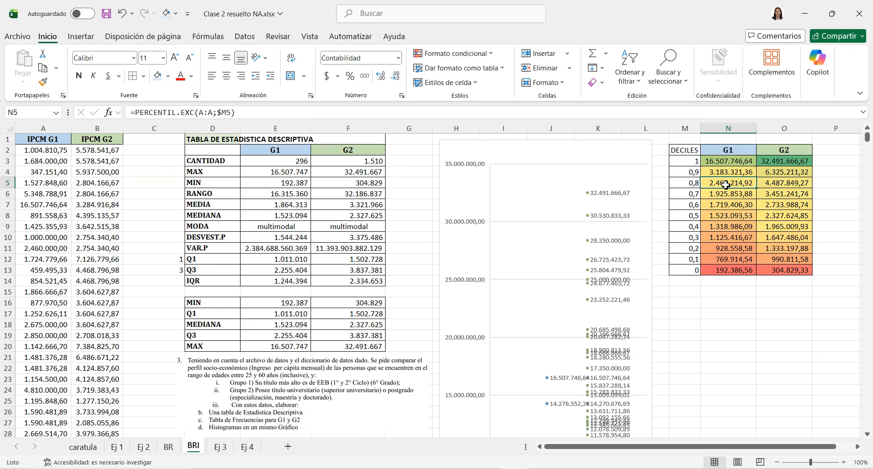
{"action": "left_click", "coordinate": [775, 198], "text": "ctrl"}
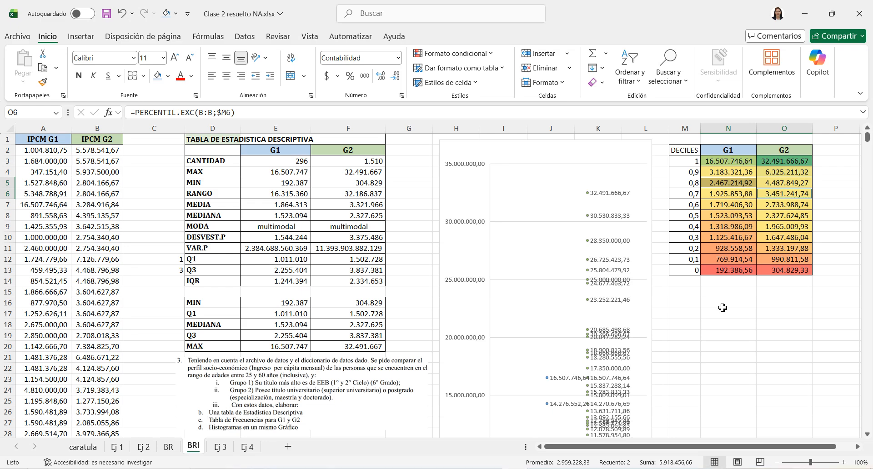
{"action": "left_click", "coordinate": [225, 449]}
{"action": "left_click", "coordinate": [592, 359]}
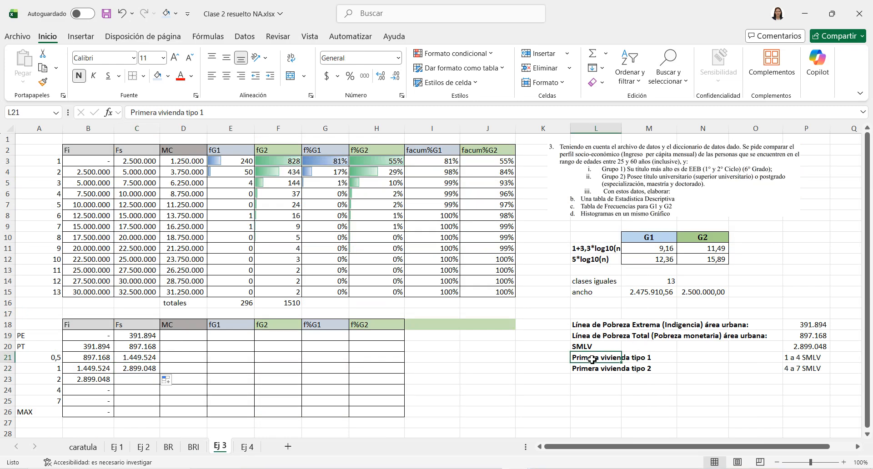
Review the two first-housing thresholds, the minimum-wage class 2 row and the upper-limit formulas in C19:C22.
{"action": "left_click", "coordinate": [595, 365]}
{"action": "left_click", "coordinate": [590, 357]}
{"action": "left_click", "coordinate": [594, 368]}
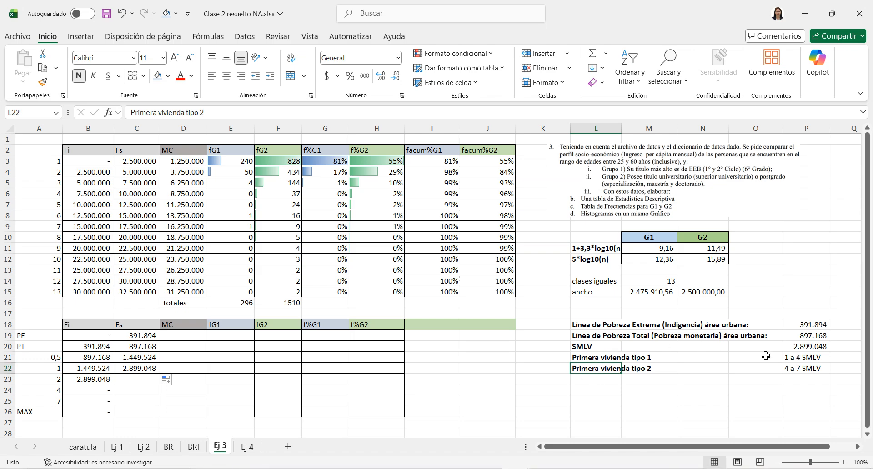
{"action": "left_click", "coordinate": [151, 369]}
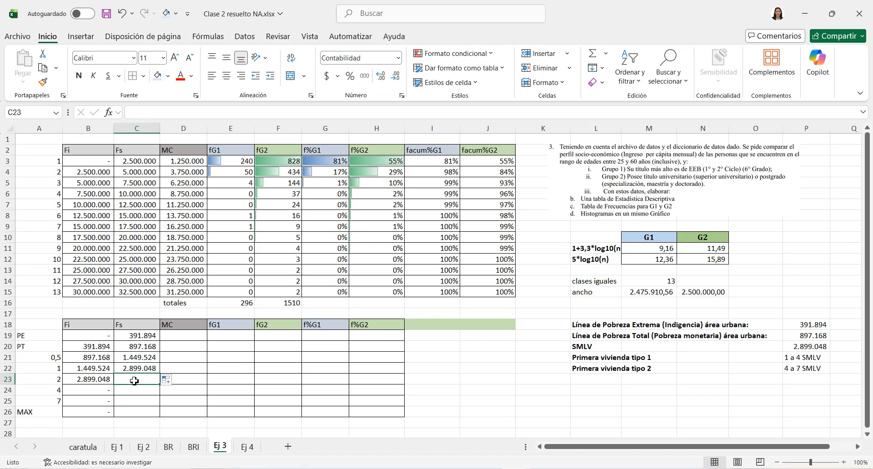
{"action": "left_click", "coordinate": [51, 380]}
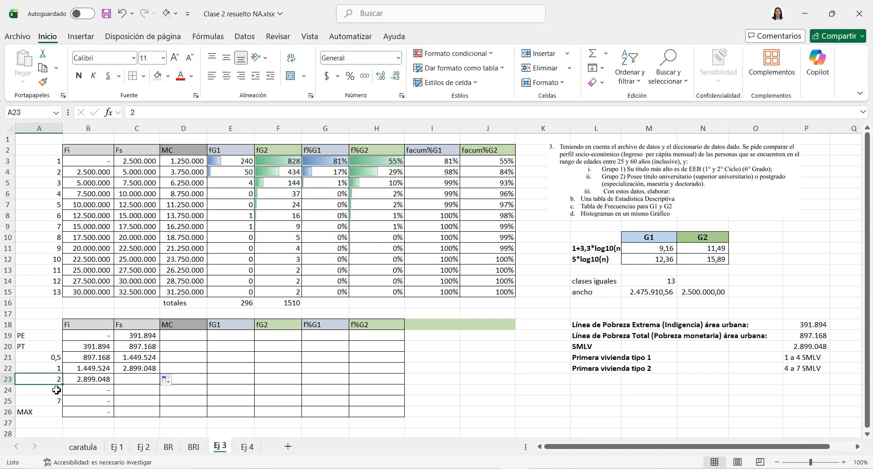
{"action": "left_click", "coordinate": [3, 379]}
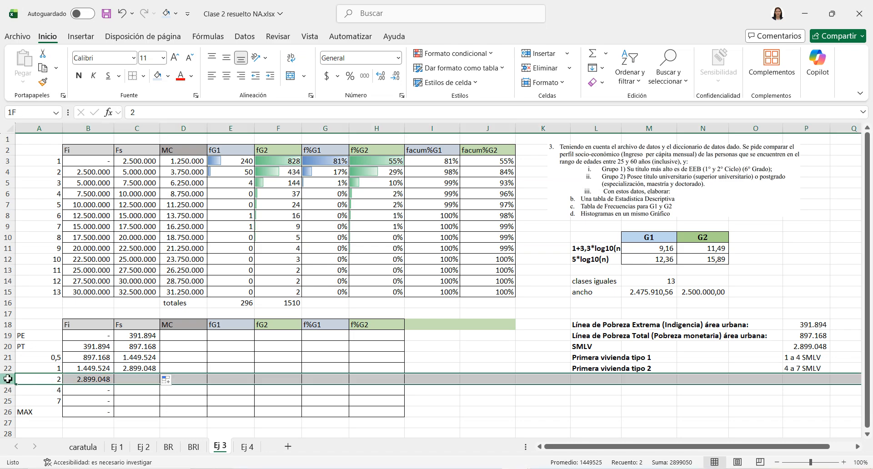
{"action": "left_click", "coordinate": [146, 370]}
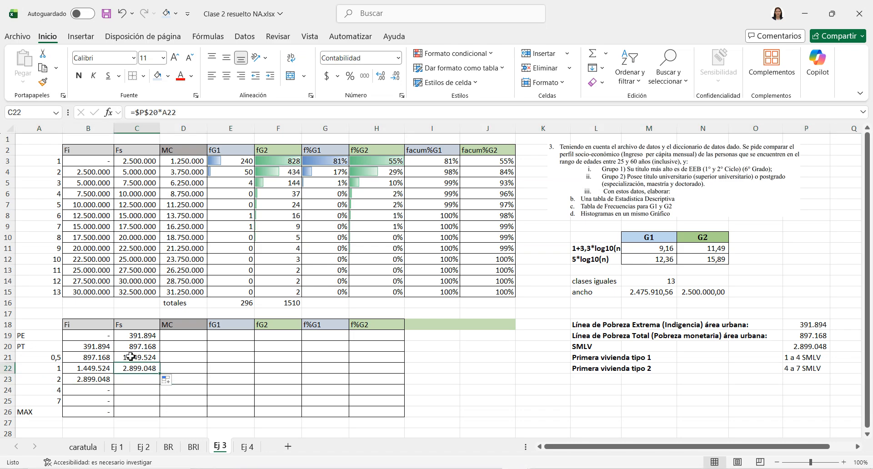
{"action": "left_click", "coordinate": [109, 336]}
{"action": "left_click", "coordinate": [128, 337]}
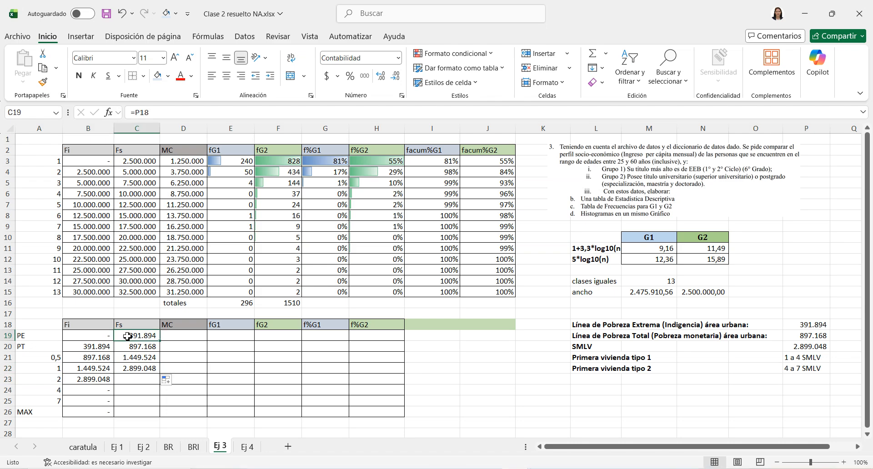
{"action": "left_click", "coordinate": [132, 348]}
{"action": "left_click", "coordinate": [136, 357]}
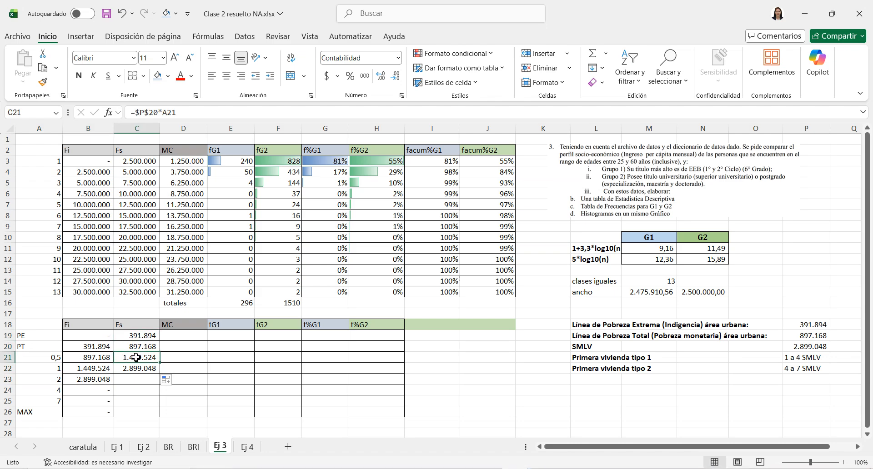
Fill the minimum-wage upper-limit formula from C22 down to C25 for the 2, 4 and 7 classes.
{"action": "left_click", "coordinate": [139, 369]}
{"action": "left_click_drag", "start_coordinate": [159, 373], "coordinate": [160, 396]}
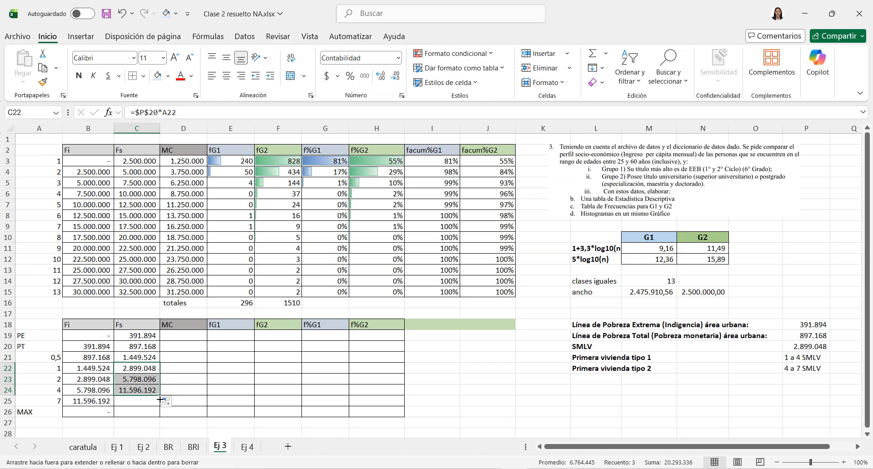
{"action": "left_click_drag", "start_coordinate": [160, 395], "coordinate": [159, 405]}
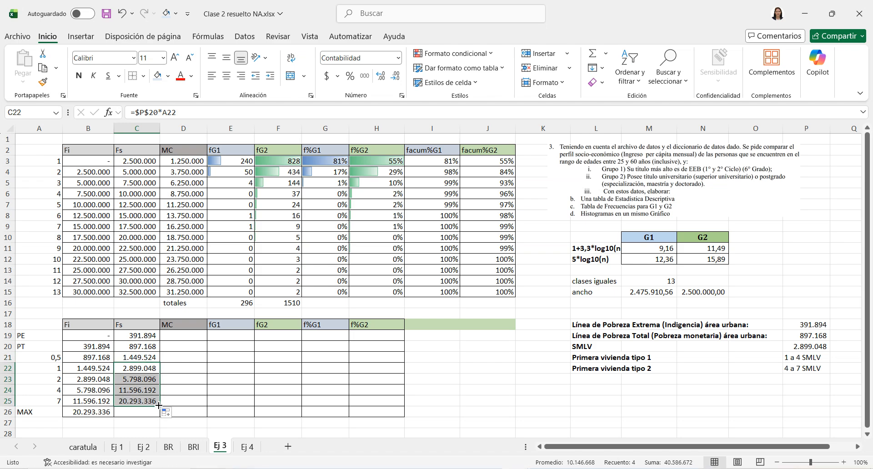
{"action": "left_click", "coordinate": [134, 401]}
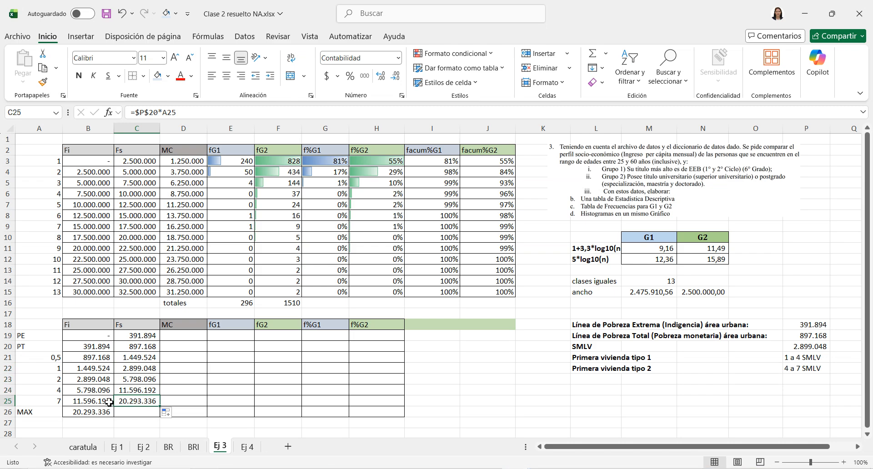
Check the maximum incomes of G1 and G2 on the BRI sheet for the MAX class, and return to Ej 3.
{"action": "left_click", "coordinate": [88, 412]}
{"action": "left_click", "coordinate": [119, 412]}
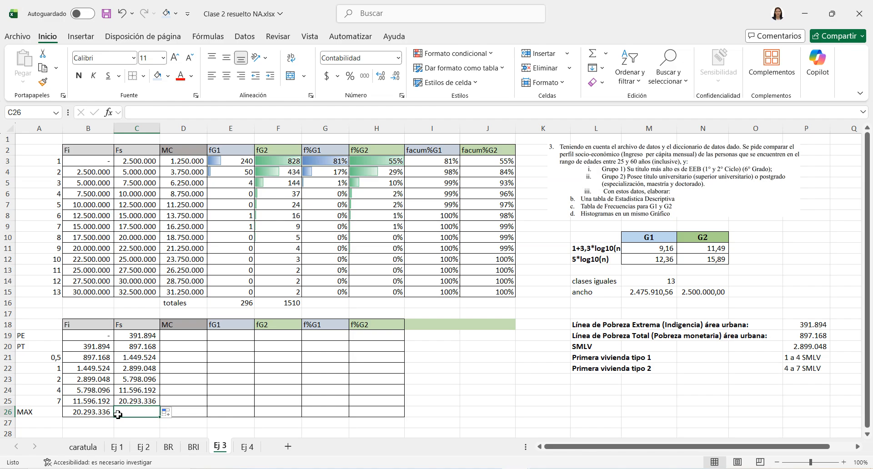
{"action": "left_click", "coordinate": [76, 412]}
{"action": "left_click", "coordinate": [200, 447]}
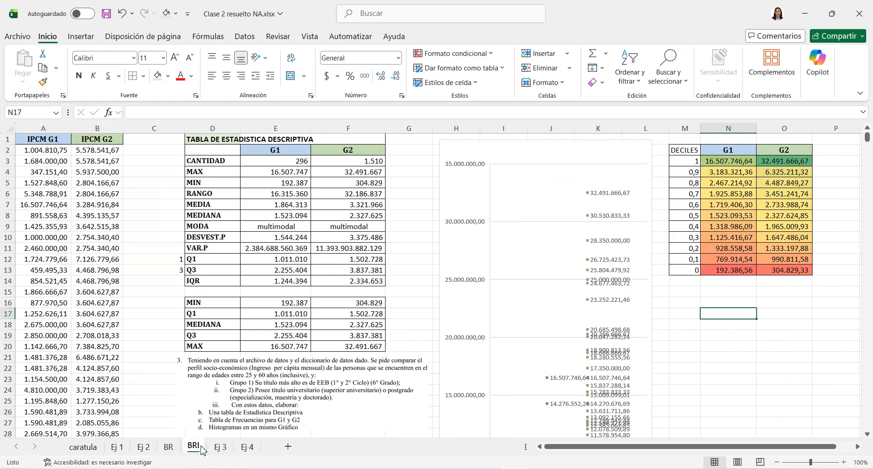
{"action": "left_click", "coordinate": [773, 175]}
{"action": "left_click_drag", "start_coordinate": [750, 162], "coordinate": [765, 161]}
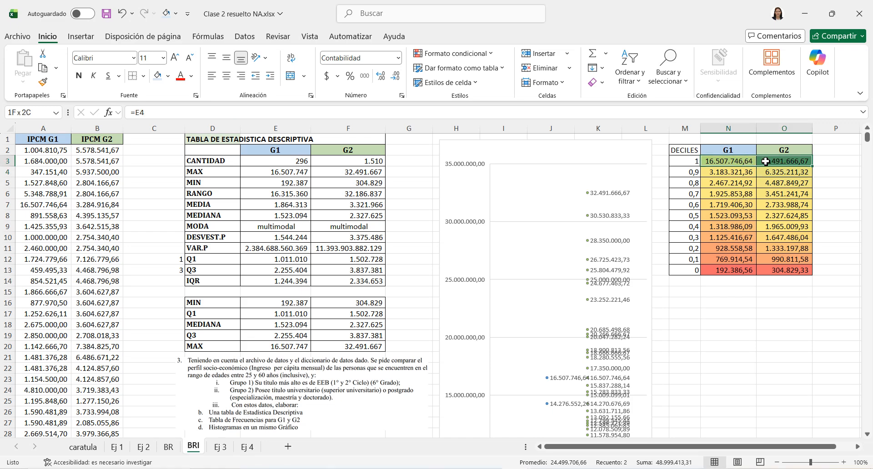
{"action": "left_click", "coordinate": [770, 161]}
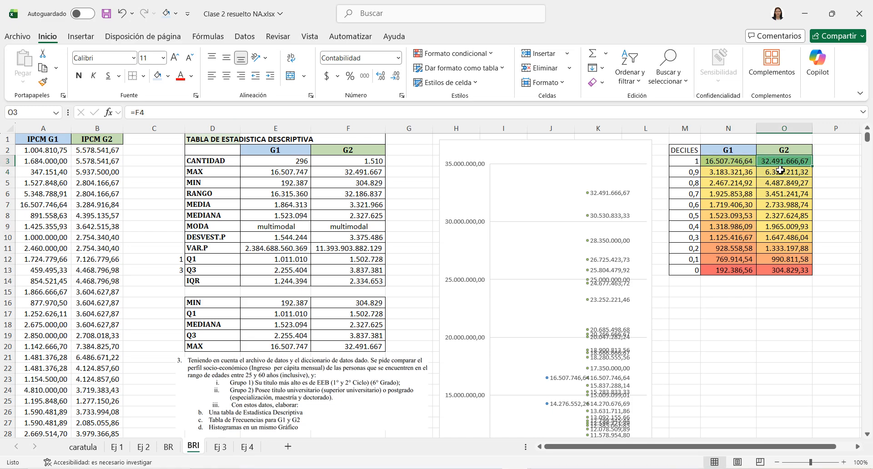
{"action": "left_click", "coordinate": [220, 447]}
Set the MAX upper limit in C26 to the G2 maximum on the BRI sheet with =BRI!F4.
{"action": "left_click", "coordinate": [135, 412]}
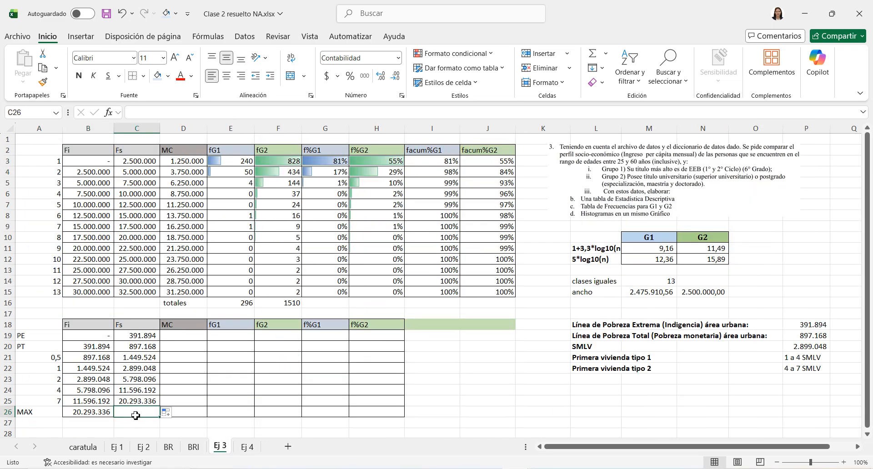
{"action": "type", "text": "="}
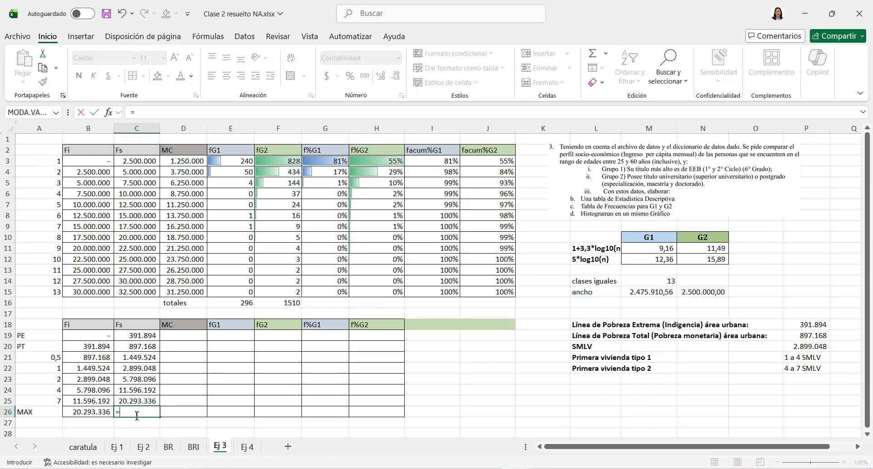
{"action": "left_click", "coordinate": [194, 447]}
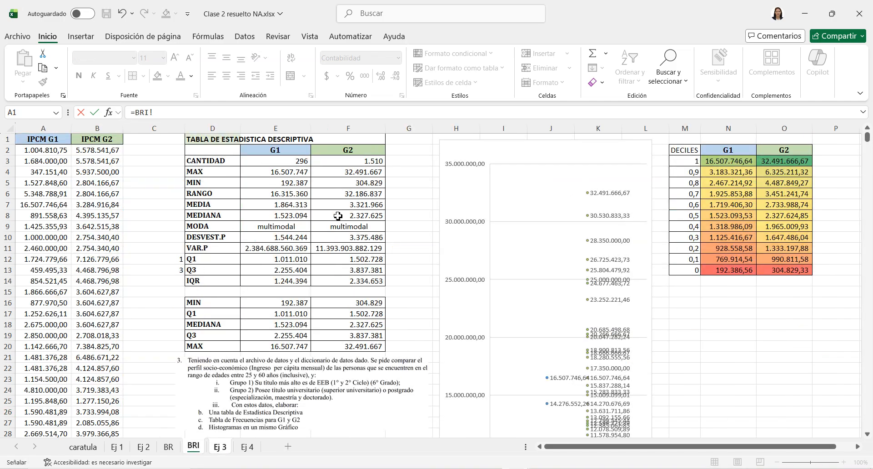
{"action": "left_click", "coordinate": [309, 175]}
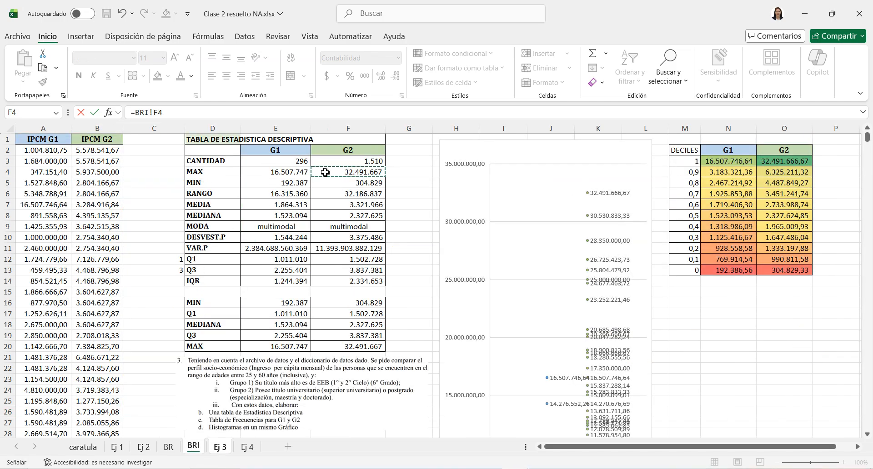
{"action": "key", "text": "Return"}
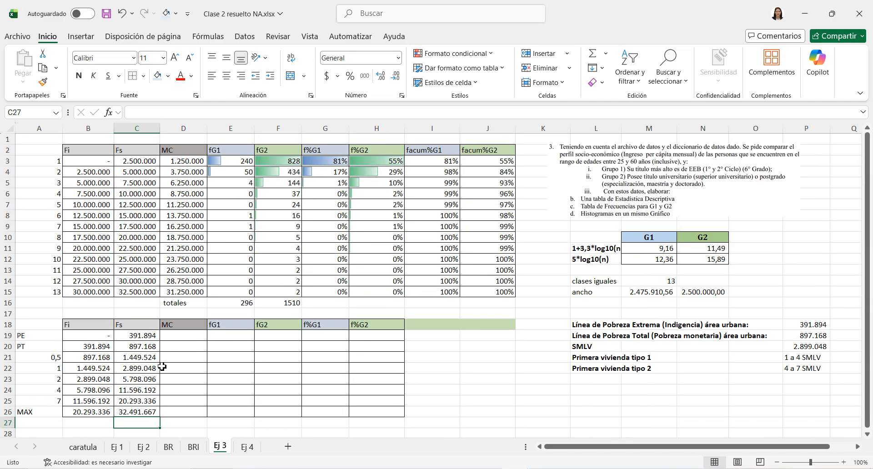
Calculate the overall maximum of both groups in G4 of the BRI sheet with =MAX(E4:F4).
{"action": "left_click", "coordinate": [193, 447]}
{"action": "left_click", "coordinate": [391, 173]}
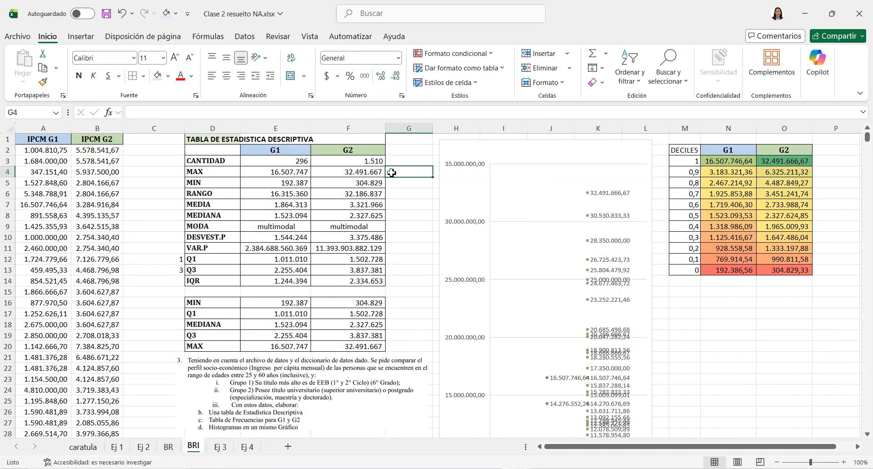
{"action": "type", "text": "=mas"}
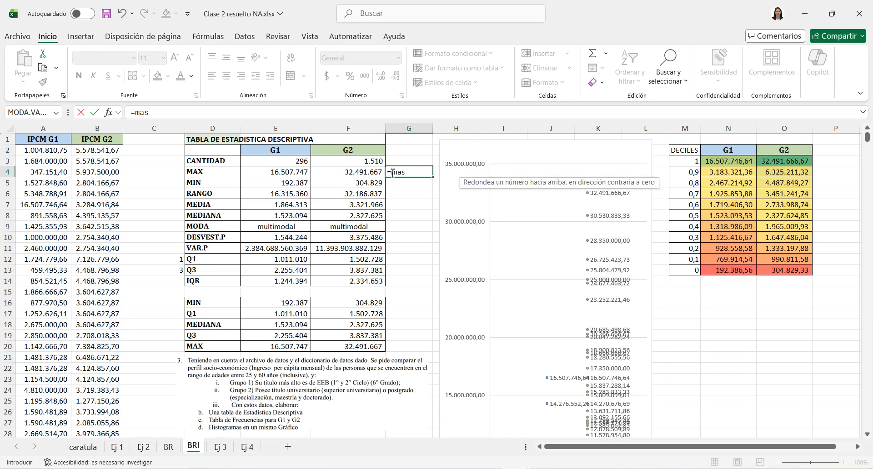
{"action": "key", "text": "BackSpace"}
{"action": "type", "text": "x("}
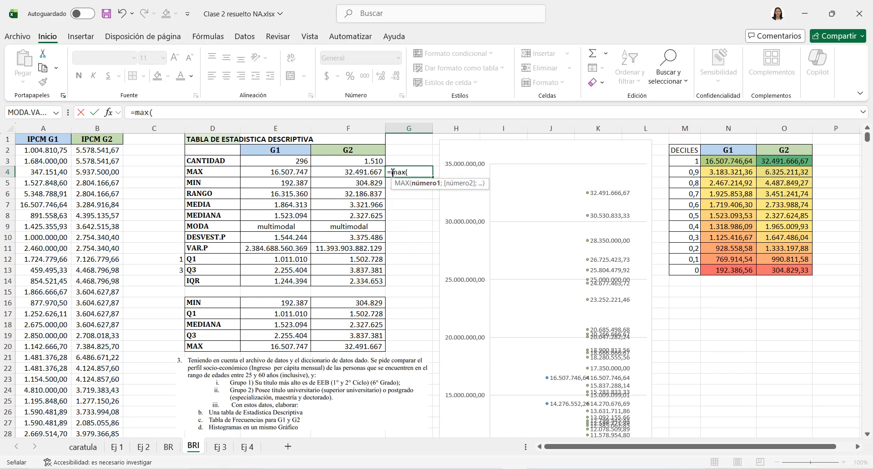
{"action": "type", "text": "E4:F4"}
{"action": "key", "text": "Return"}
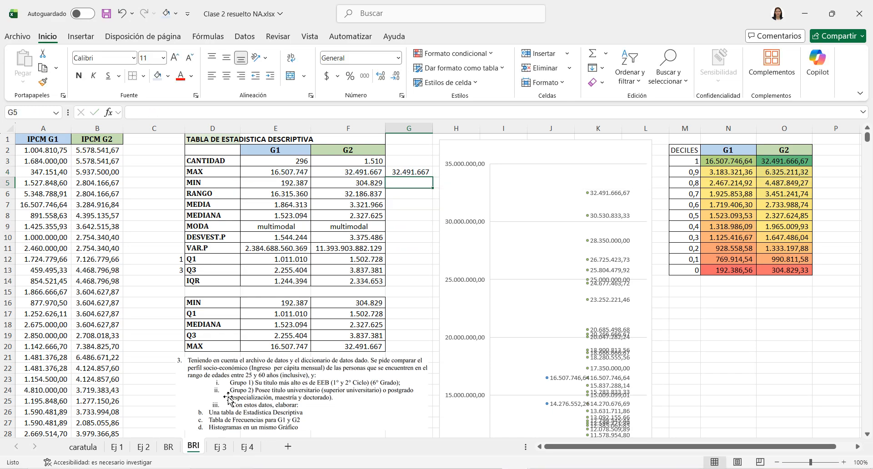
Change the MAX upper limit in C26 of Ej 3 to reference the overall maximum with =BRI!G4.
{"action": "left_click", "coordinate": [220, 447]}
{"action": "left_click", "coordinate": [134, 415]}
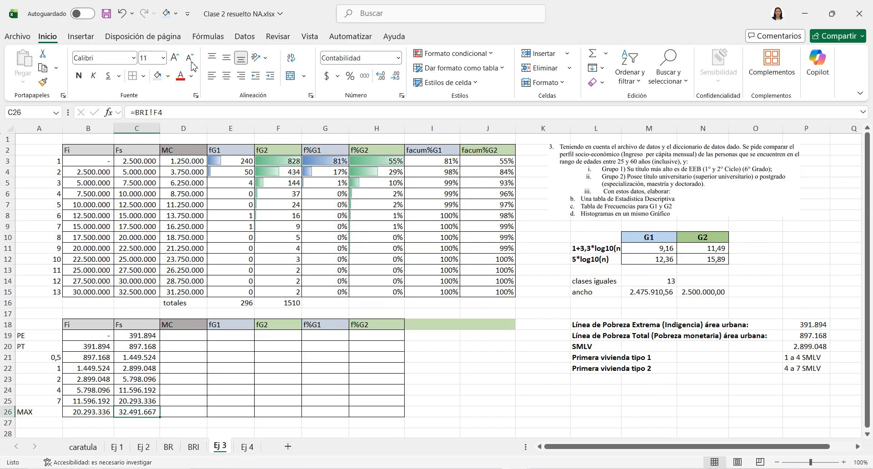
{"action": "left_click", "coordinate": [156, 113]}
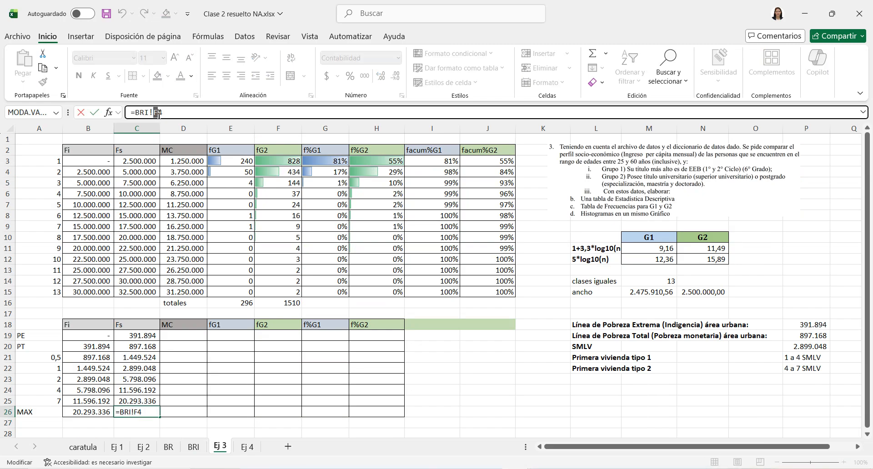
{"action": "key", "text": "Return"}
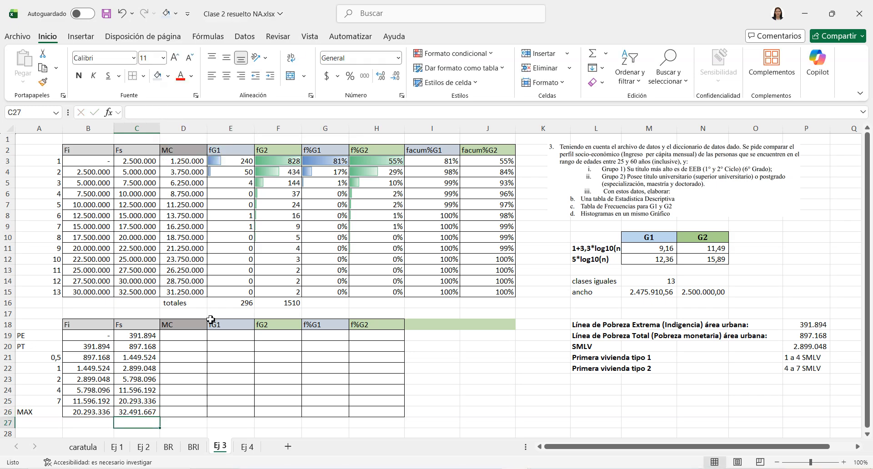
Copy the MC average formula from D3 into D19 and fill it down through D26.
{"action": "left_click", "coordinate": [195, 334]}
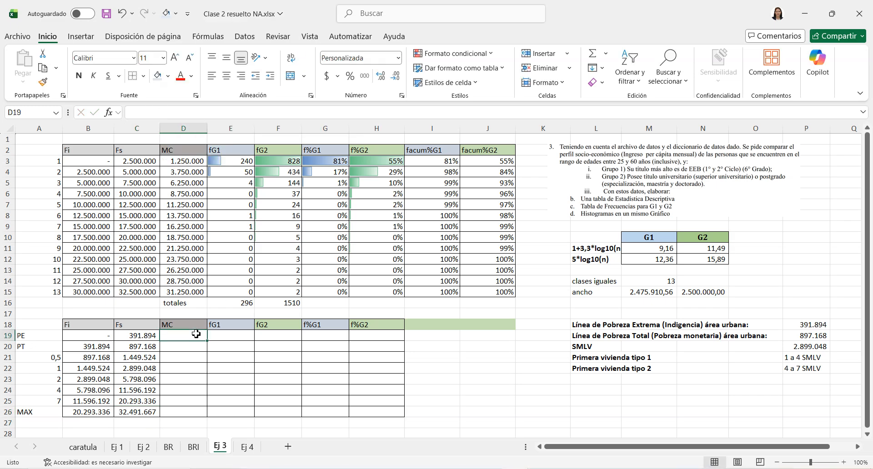
{"action": "left_click", "coordinate": [204, 161]}
{"action": "key", "text": "ctrl+c"}
{"action": "left_click", "coordinate": [190, 334]}
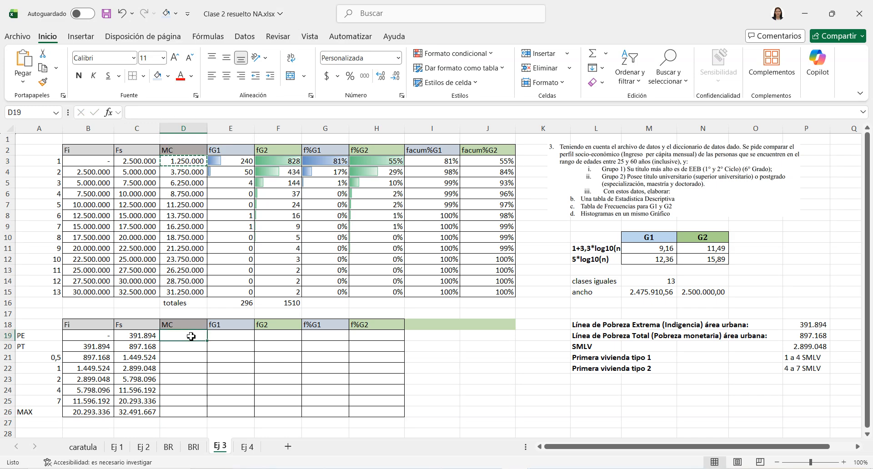
{"action": "key", "text": "ctrl+v"}
{"action": "left_click_drag", "start_coordinate": [208, 347], "coordinate": [204, 413]}
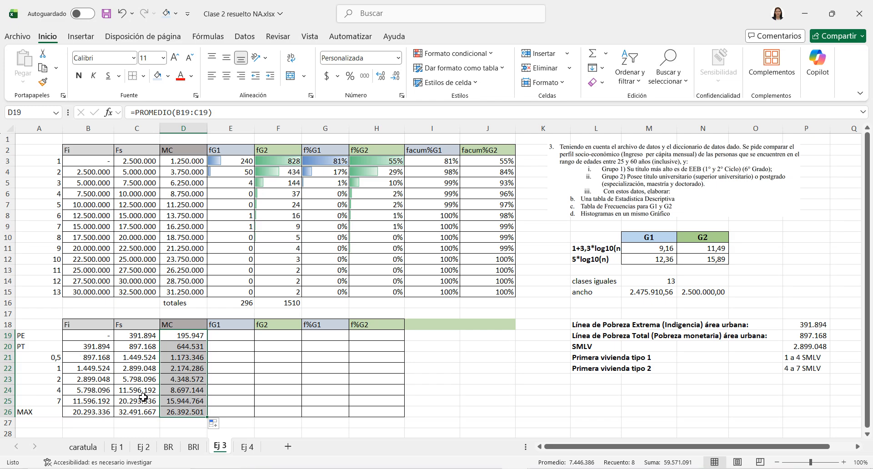
{"action": "left_click", "coordinate": [136, 413]}
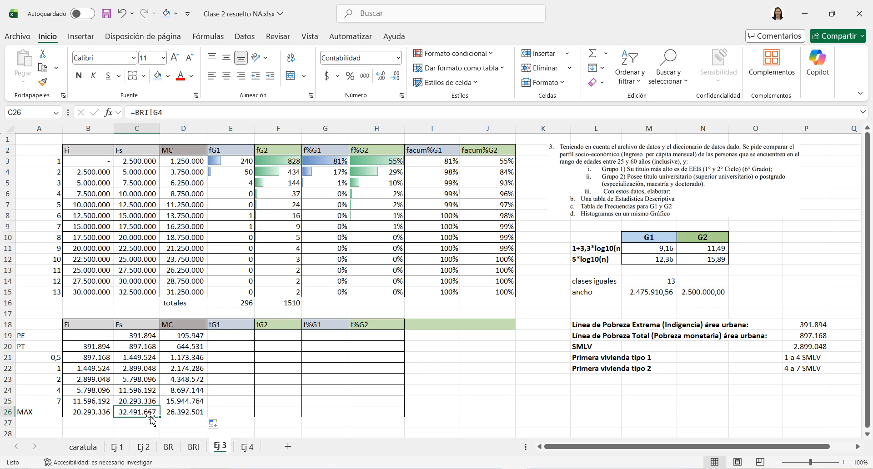
Copy the totales row D16:F16 of the first table to row 27, starting at D27, under the second table.
{"action": "left_click", "coordinate": [232, 338]}
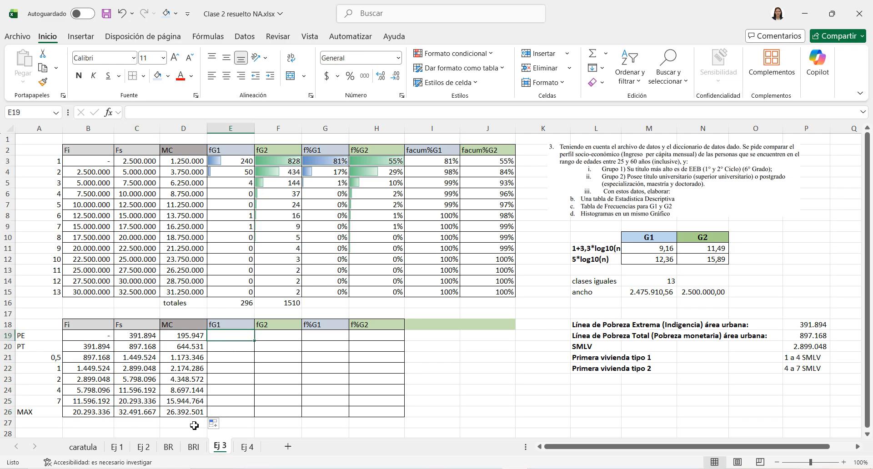
{"action": "left_click_drag", "start_coordinate": [198, 303], "coordinate": [272, 305]}
{"action": "key", "text": "ctrl+c"}
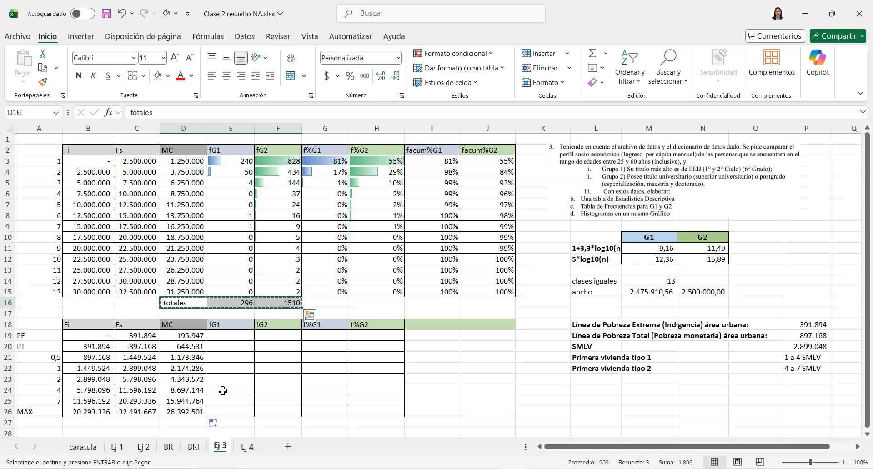
{"action": "left_click", "coordinate": [199, 424]}
{"action": "key", "text": "ctrl+v"}
Copy the relative and cumulative percentage headers with their first-row formulas from G2:J3 to the second table at G18.
{"action": "left_click", "coordinate": [382, 160]}
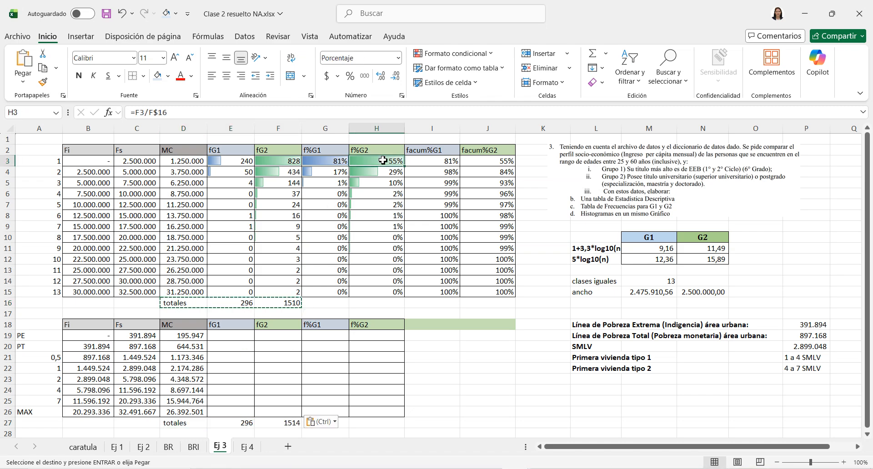
{"action": "left_click_drag", "start_coordinate": [343, 161], "coordinate": [491, 150]}
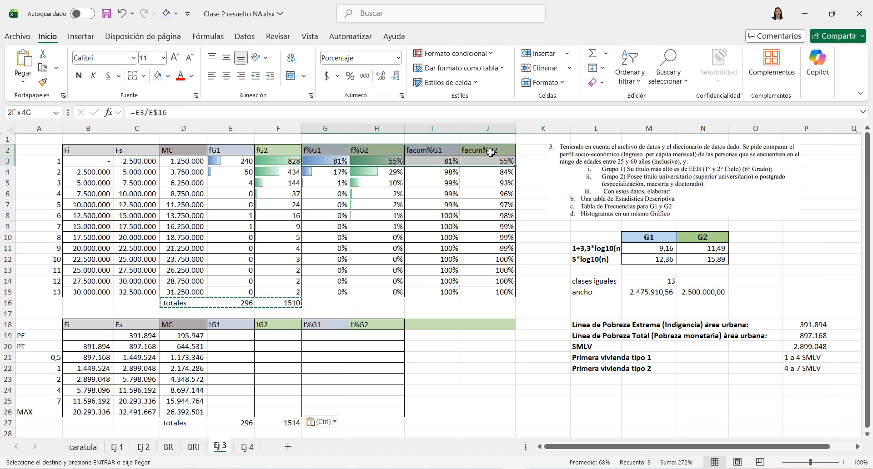
{"action": "key", "text": "ctrl+c"}
{"action": "left_click", "coordinate": [335, 325]}
{"action": "key", "text": "ctrl+v"}
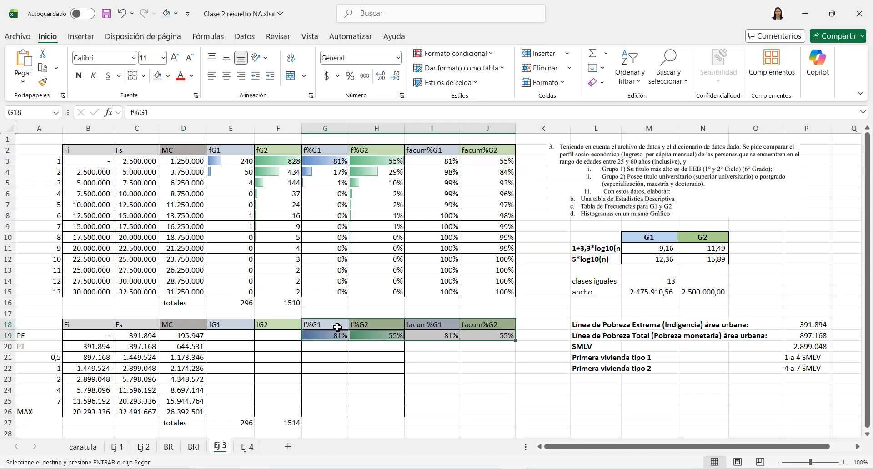
Fill the cumulative percentage formulas in I19:J19 of the second table down to row 26.
{"action": "left_click", "coordinate": [420, 337]}
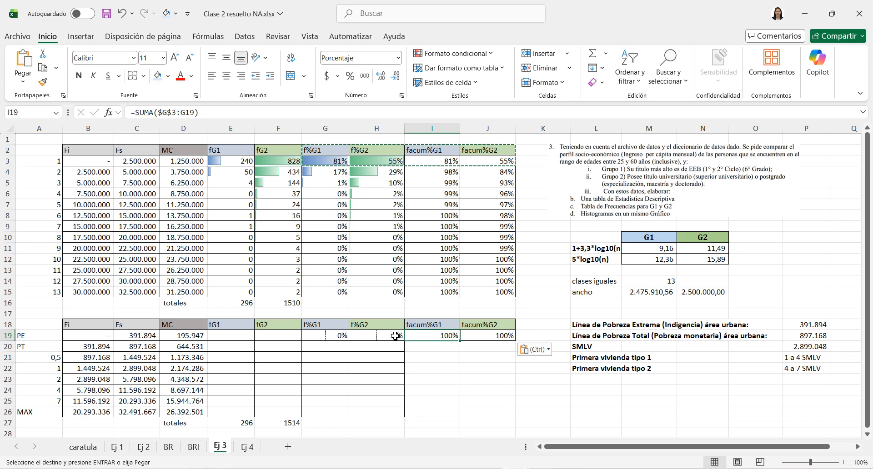
{"action": "left_click_drag", "start_coordinate": [423, 334], "coordinate": [517, 415]}
{"action": "left_click", "coordinate": [487, 379]}
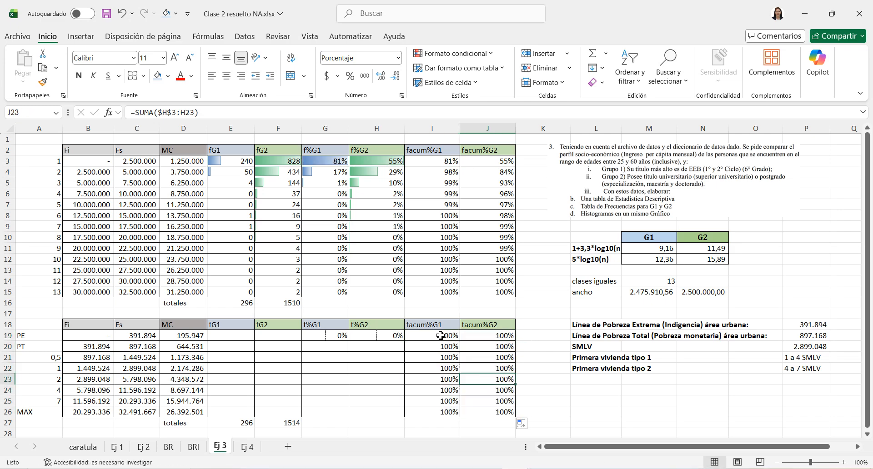
Change the relative percentage formulas to divide by the second table's totals: =E19/E$27 in G19 and =F19/F$27 in H19.
{"action": "left_click", "coordinate": [340, 337]}
{"action": "double_click", "coordinate": [340, 336]}
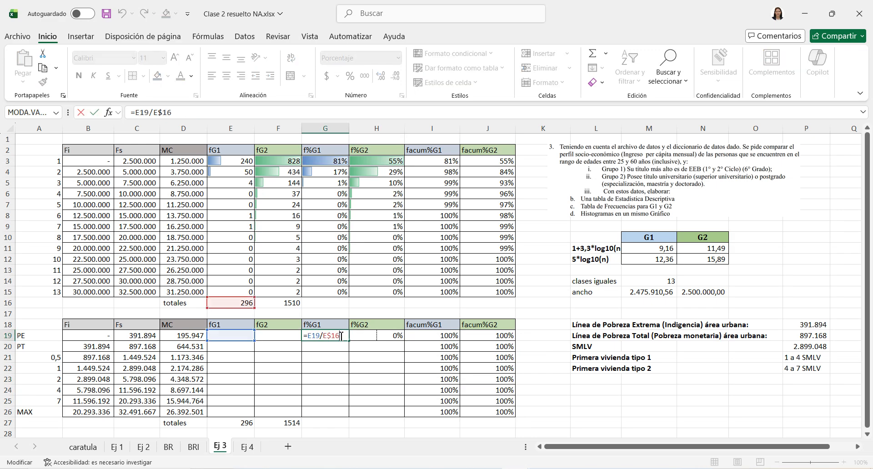
{"action": "left_click_drag", "start_coordinate": [231, 311], "coordinate": [234, 425]}
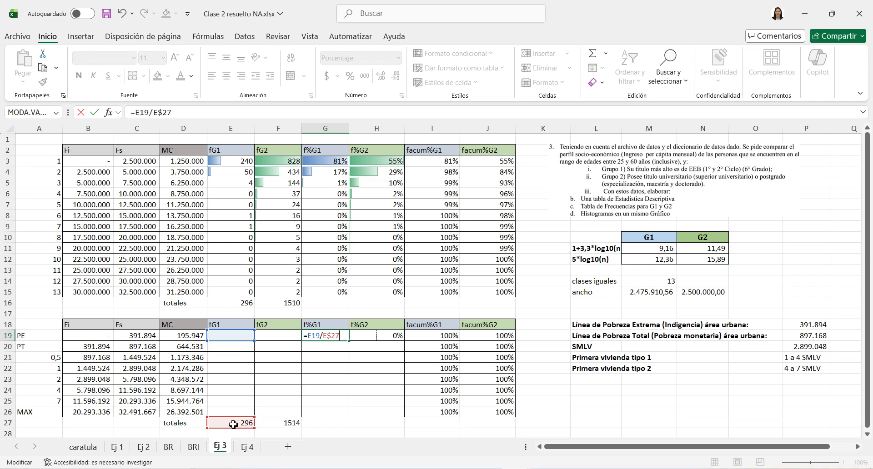
{"action": "key", "text": "Return"}
{"action": "left_click", "coordinate": [374, 339]}
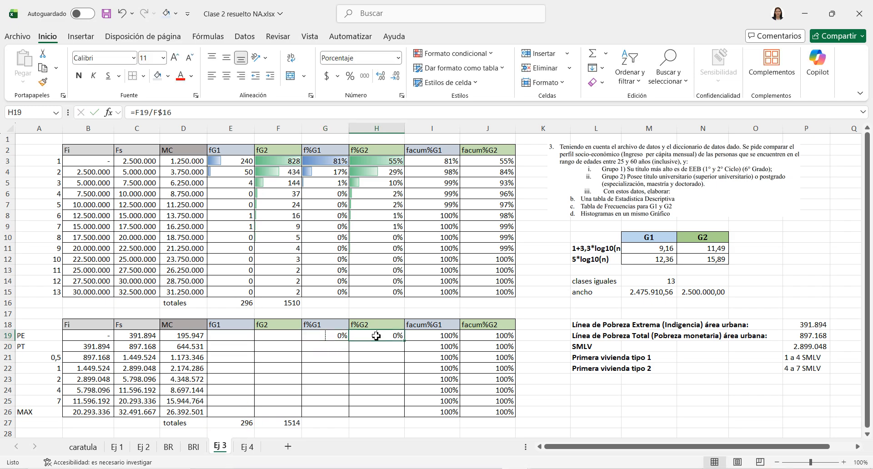
{"action": "double_click", "coordinate": [375, 336]}
{"action": "left_click_drag", "start_coordinate": [300, 308], "coordinate": [288, 425]}
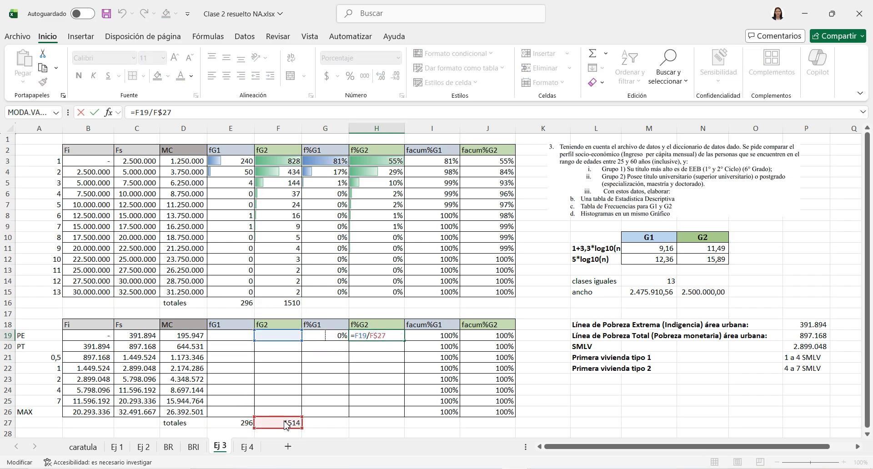
{"action": "key", "text": "Return"}
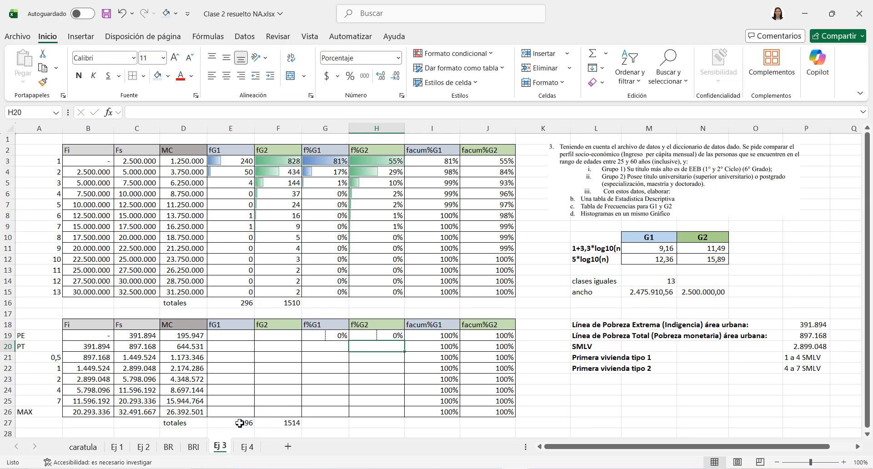
Correct the total in F27 to =SUMA(F19:F26) and copy the formula to E27.
{"action": "left_click", "coordinate": [240, 424]}
{"action": "double_click", "coordinate": [262, 423]}
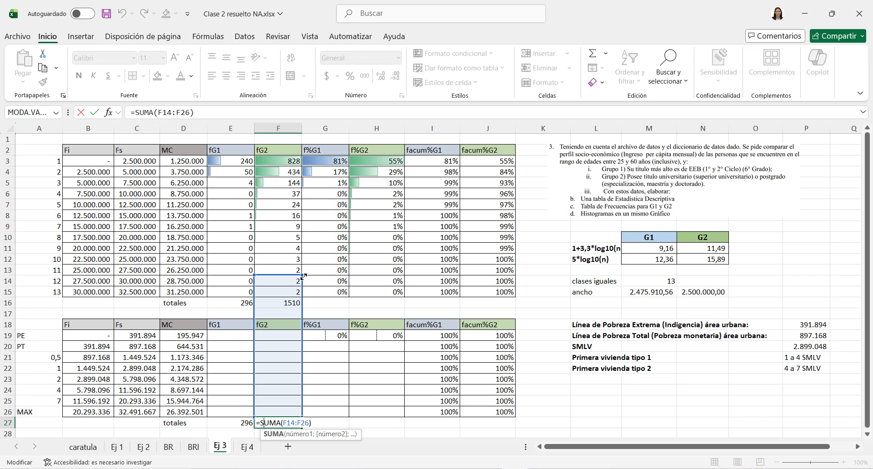
{"action": "left_click_drag", "start_coordinate": [303, 276], "coordinate": [303, 331]}
{"action": "key", "text": "Return"}
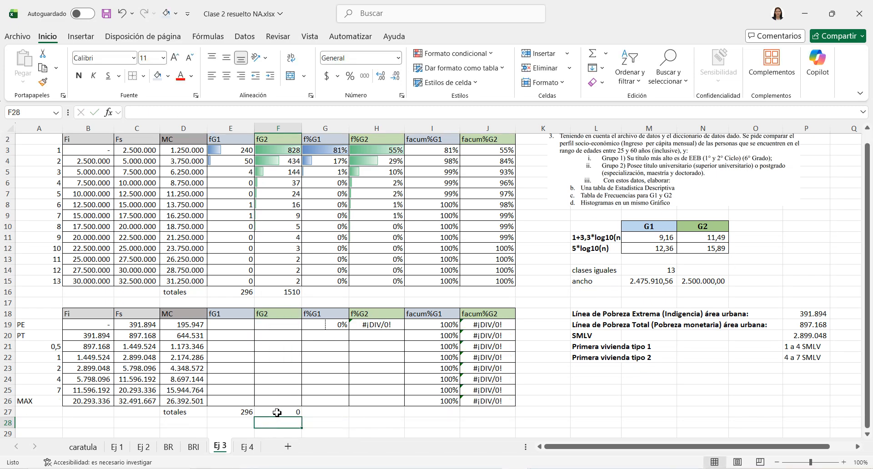
{"action": "left_click", "coordinate": [277, 412]}
{"action": "left_click_drag", "start_coordinate": [302, 417], "coordinate": [267, 406]}
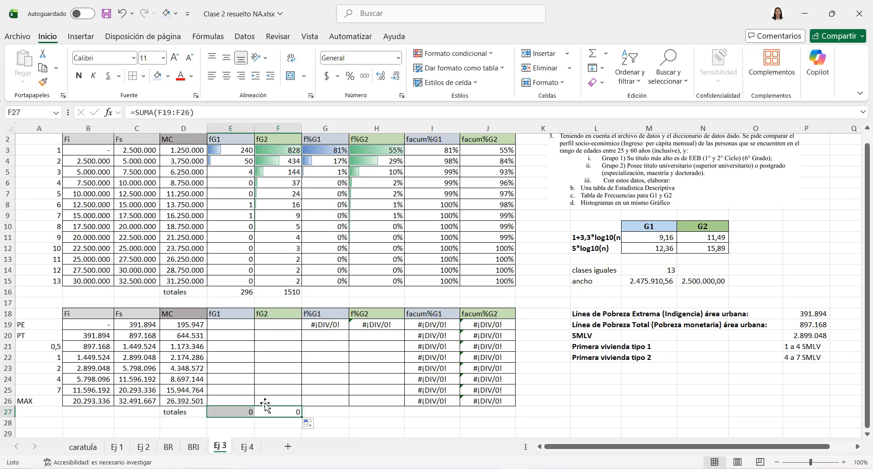
{"action": "left_click", "coordinate": [323, 380]}
{"action": "left_click", "coordinate": [370, 326]}
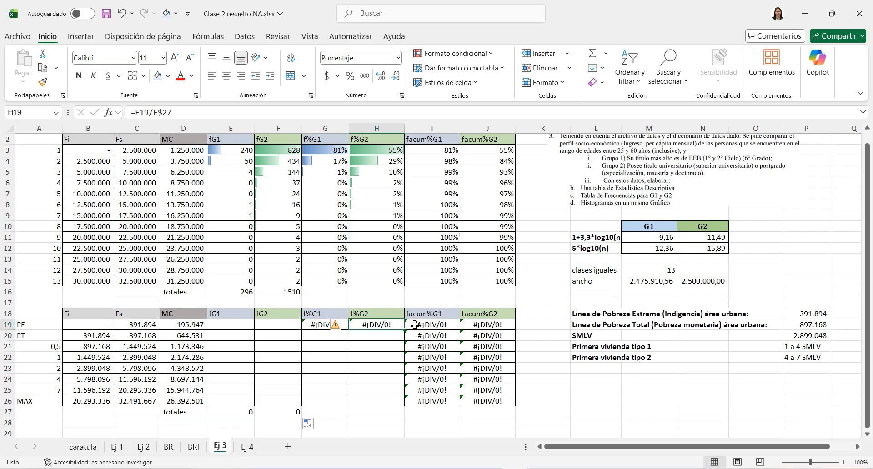
Anchor the cumulative sums at row 19, with =SUMA($G$19:G19) in I19 and the column H equivalent in J19, and fill them down to row 26.
{"action": "left_click", "coordinate": [424, 324]}
{"action": "left_click", "coordinate": [289, 110]}
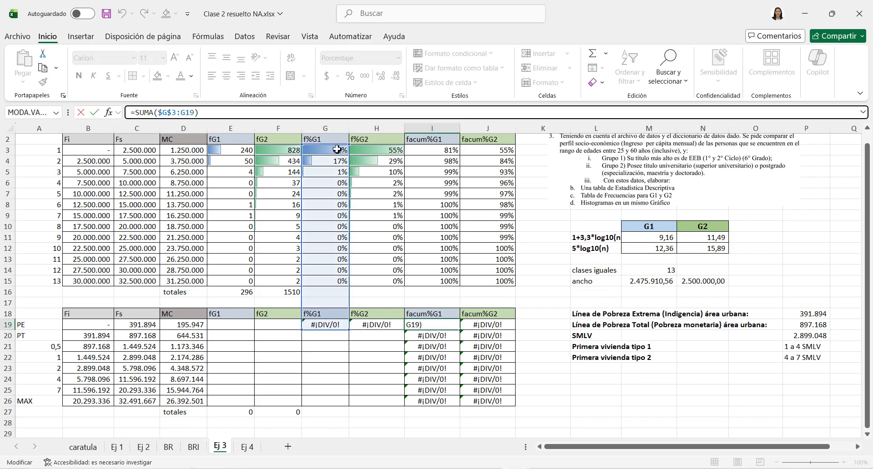
{"action": "left_click_drag", "start_coordinate": [349, 144], "coordinate": [341, 321]}
{"action": "key", "text": "Return"}
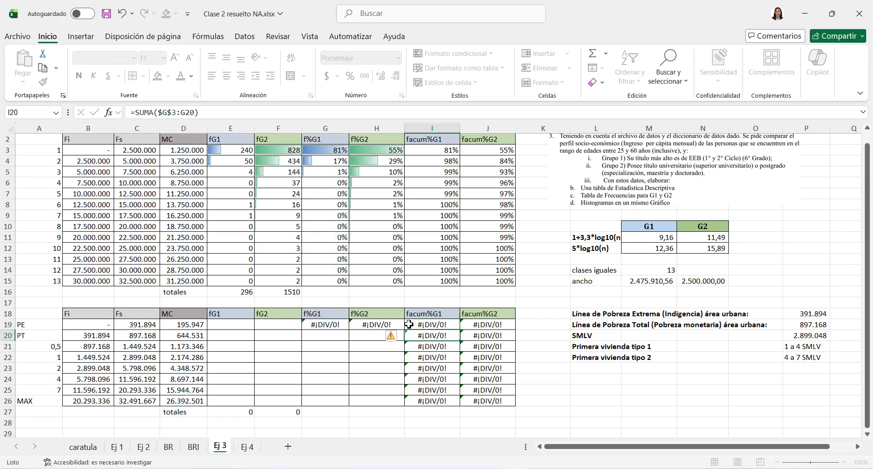
{"action": "left_click", "coordinate": [469, 324]}
{"action": "left_click", "coordinate": [350, 112]}
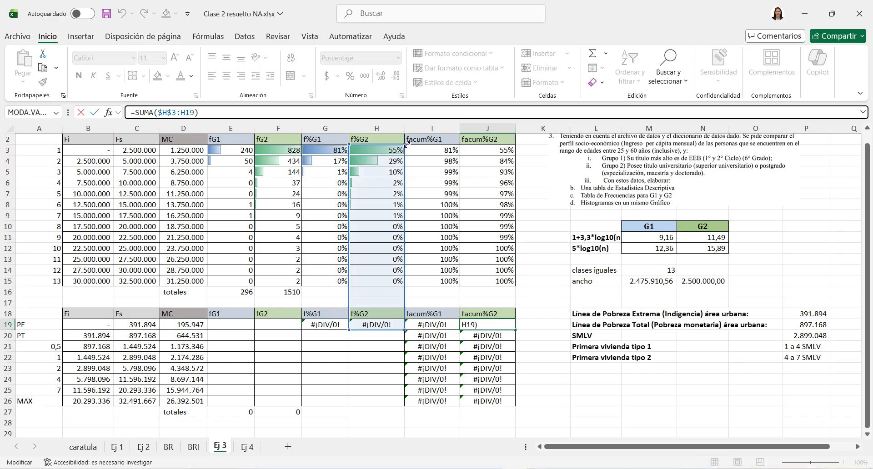
{"action": "left_click_drag", "start_coordinate": [406, 144], "coordinate": [516, 405]}
{"action": "key", "text": "Return"}
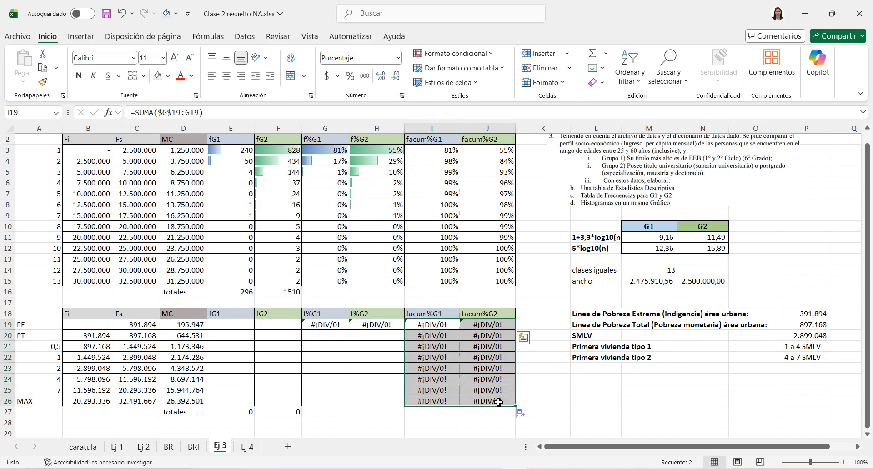
{"action": "left_click", "coordinate": [360, 422]}
Enter the array formula =FRECUENCIA(BRI!A:A;'Ej 3'!$C$19:$C$26) in E19:E26 for the G1 frequencies.
{"action": "left_click_drag", "start_coordinate": [232, 324], "coordinate": [242, 400]}
{"action": "type", "text": "=f"}
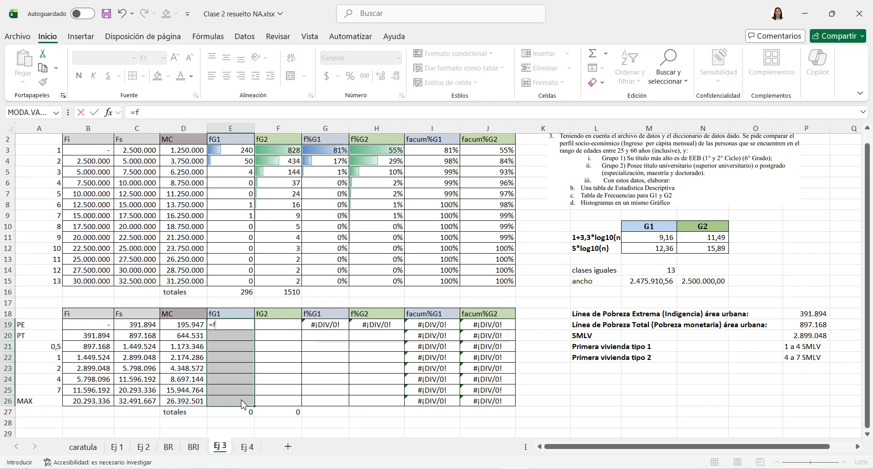
{"action": "type", "text": "re"}
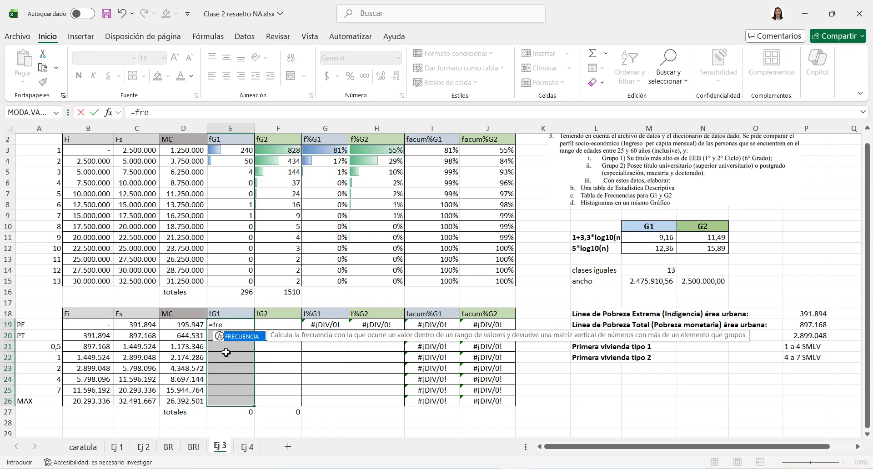
{"action": "key", "text": "Tab"}
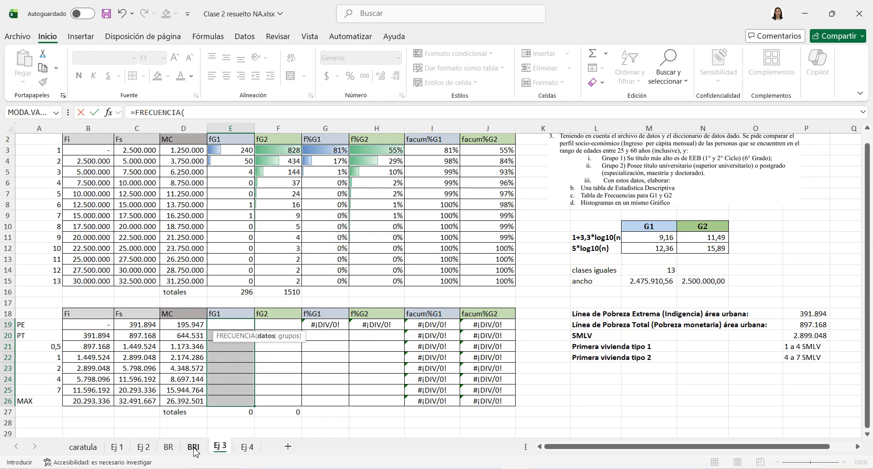
{"action": "left_click", "coordinate": [193, 447]}
{"action": "left_click", "coordinate": [50, 130]}
{"action": "type", "text": ";"}
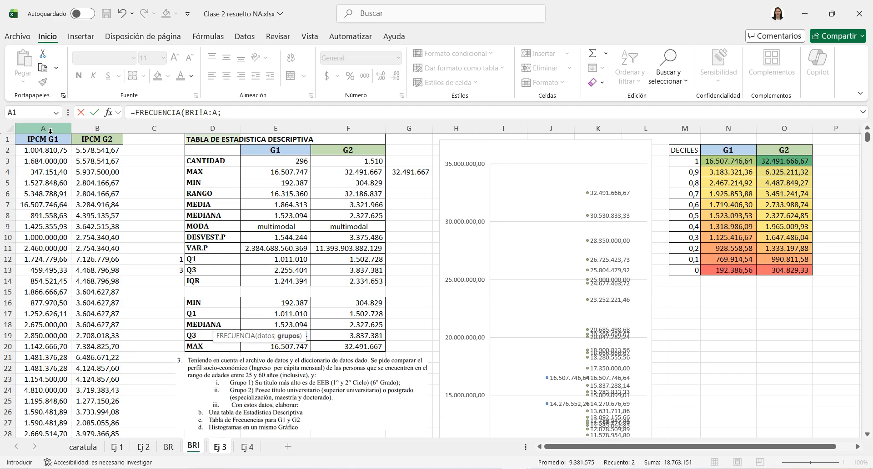
{"action": "left_click", "coordinate": [220, 447]}
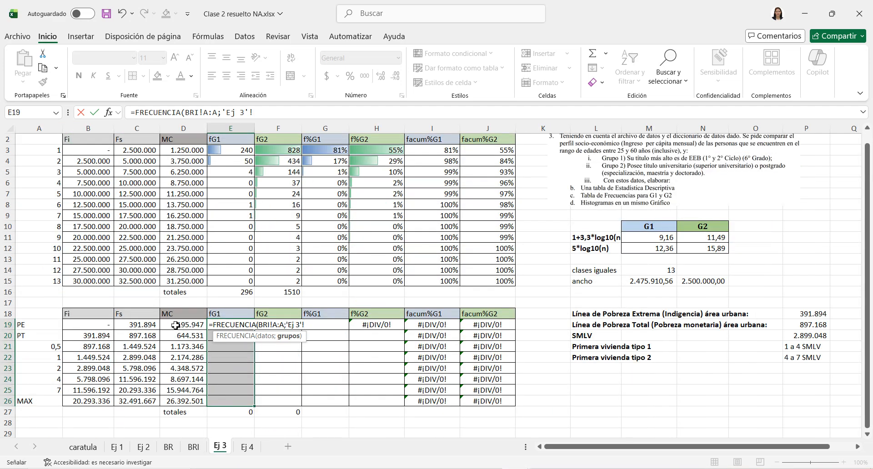
{"action": "left_click_drag", "start_coordinate": [145, 324], "coordinate": [143, 404]}
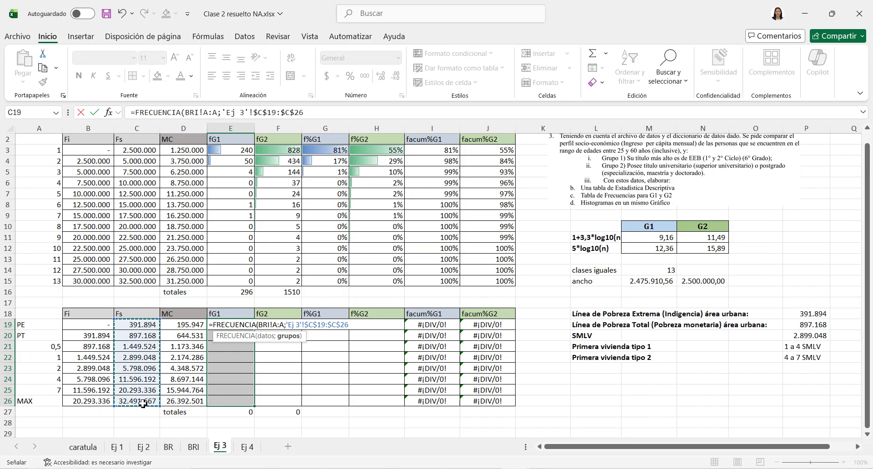
{"action": "key", "text": "ctrl+shift+Return"}
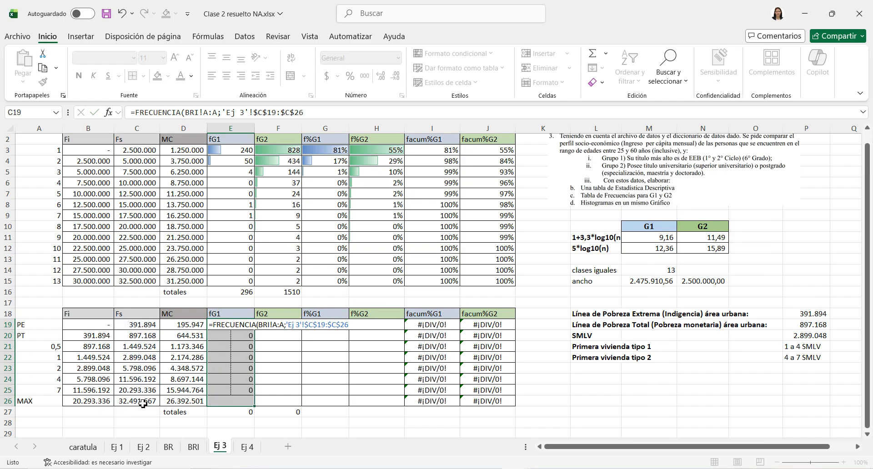
Copy the frequency array across to F19:F26 for G2, and fill the percentage formulas in G19:J19 down to row 26.
{"action": "left_click_drag", "start_coordinate": [255, 407], "coordinate": [288, 404]}
{"action": "left_click", "coordinate": [286, 349]}
{"action": "left_click", "coordinate": [233, 327]}
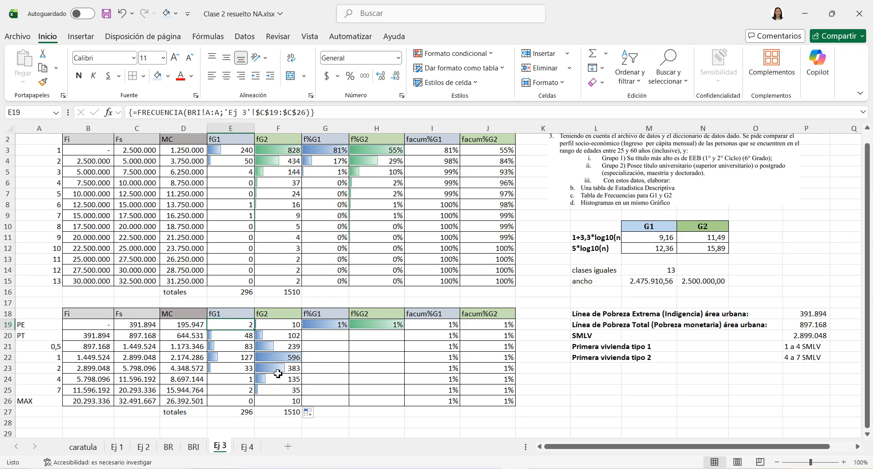
{"action": "left_click_drag", "start_coordinate": [325, 324], "coordinate": [511, 403]}
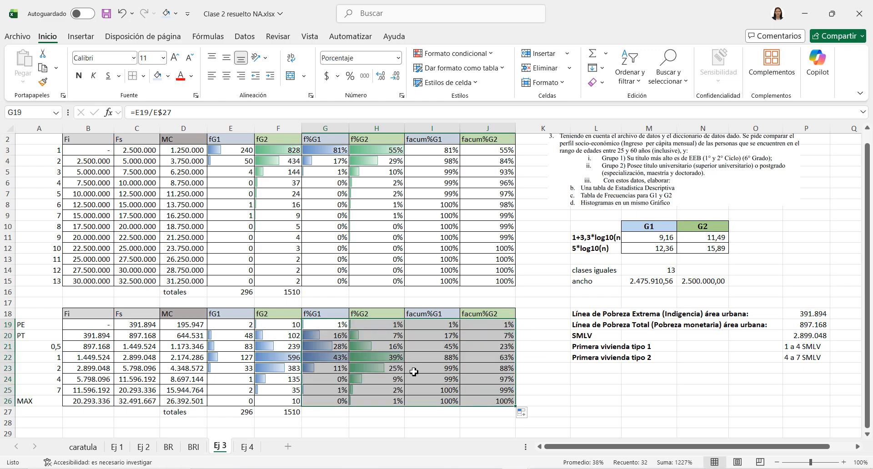
{"action": "left_click", "coordinate": [332, 325]}
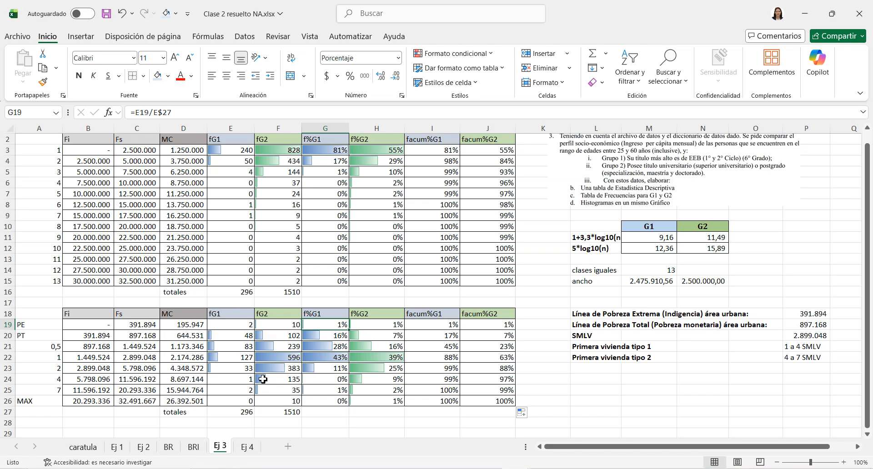
Examine the second table's class limits alongside its G1 frequencies and cumulative percentages.
{"action": "left_click_drag", "start_coordinate": [87, 360], "coordinate": [128, 381]}
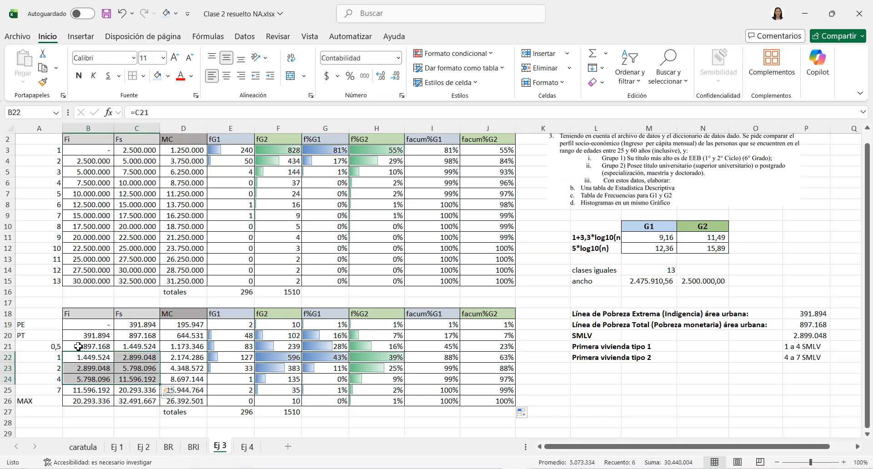
{"action": "left_click_drag", "start_coordinate": [77, 325], "coordinate": [139, 400]}
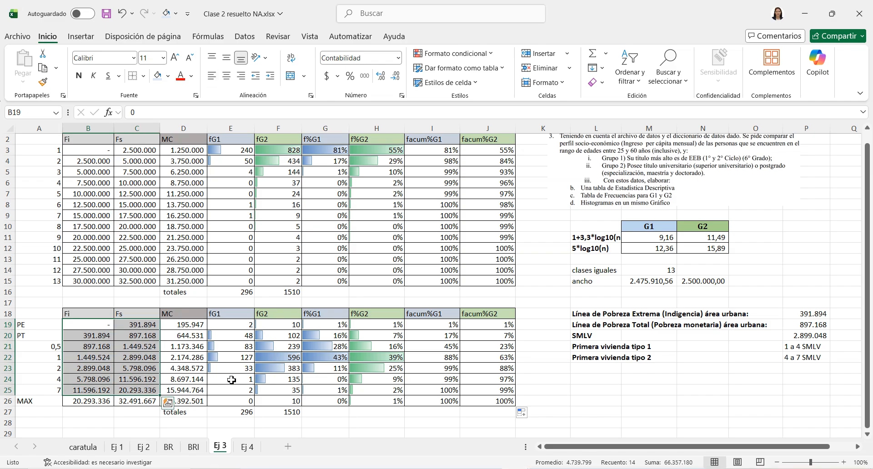
{"action": "left_click", "coordinate": [234, 379]}
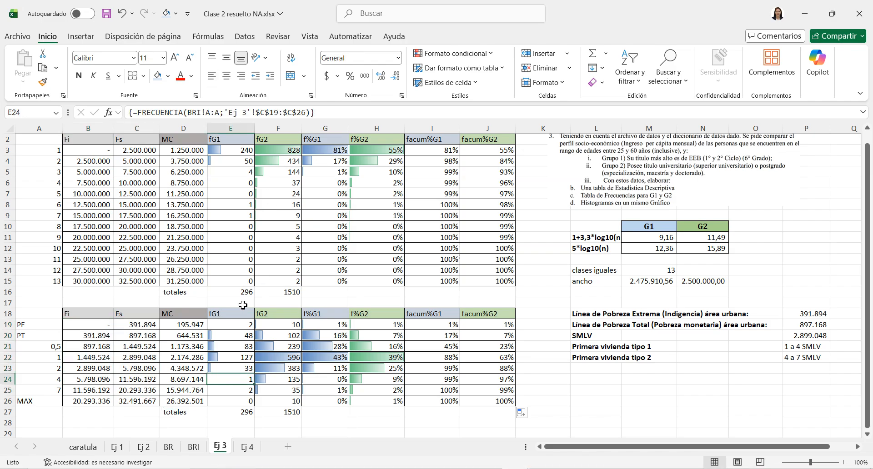
{"action": "left_click", "coordinate": [450, 354]}
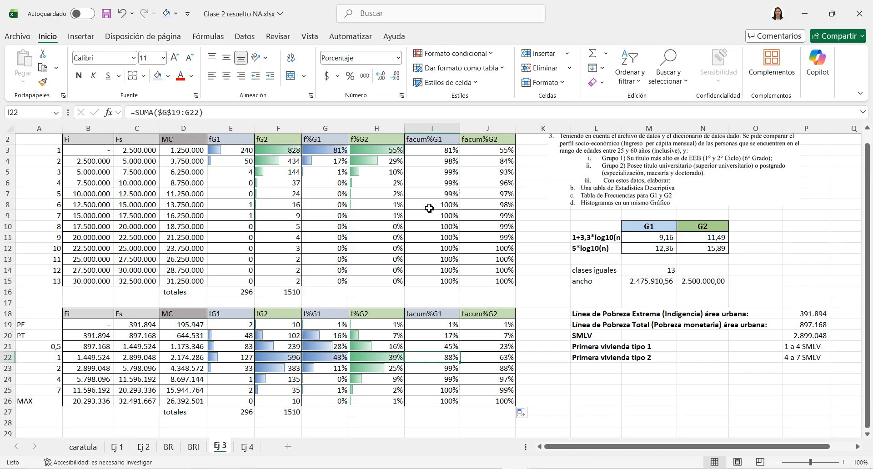
{"action": "scroll", "coordinate": [502, 216], "scroll_direction": "up", "scroll_amount": 1}
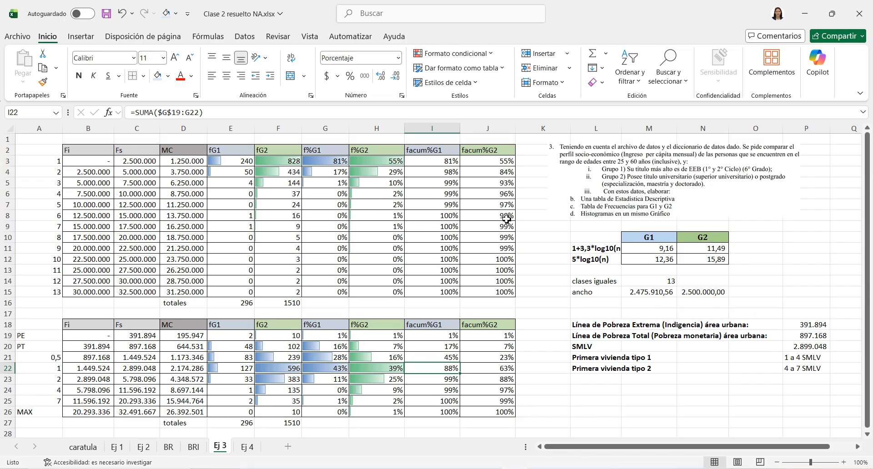
{"action": "left_click", "coordinate": [552, 241]}
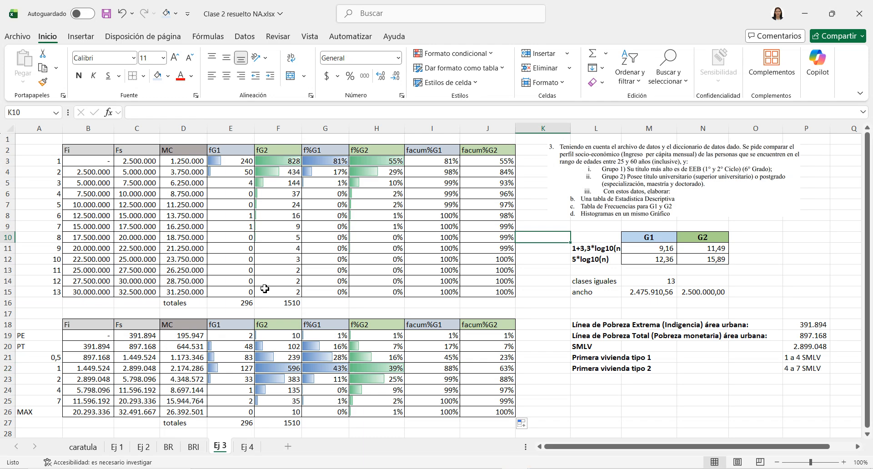
{"action": "left_click_drag", "start_coordinate": [187, 324], "coordinate": [287, 417]}
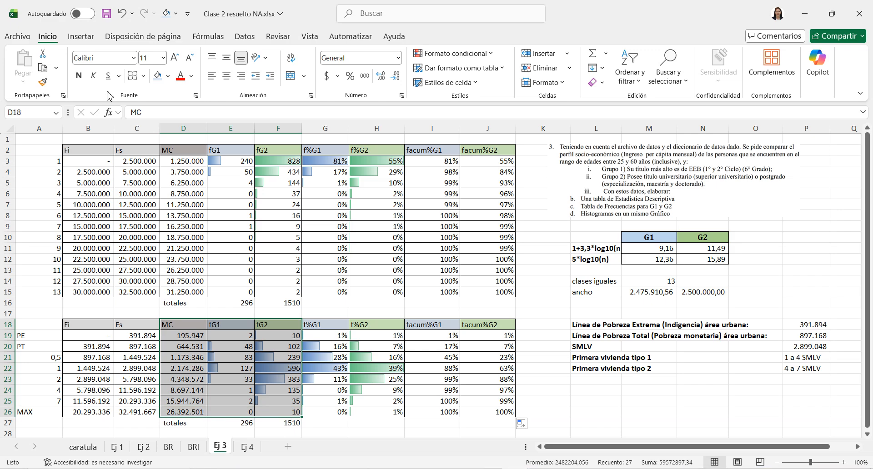
{"action": "left_click", "coordinate": [81, 37]}
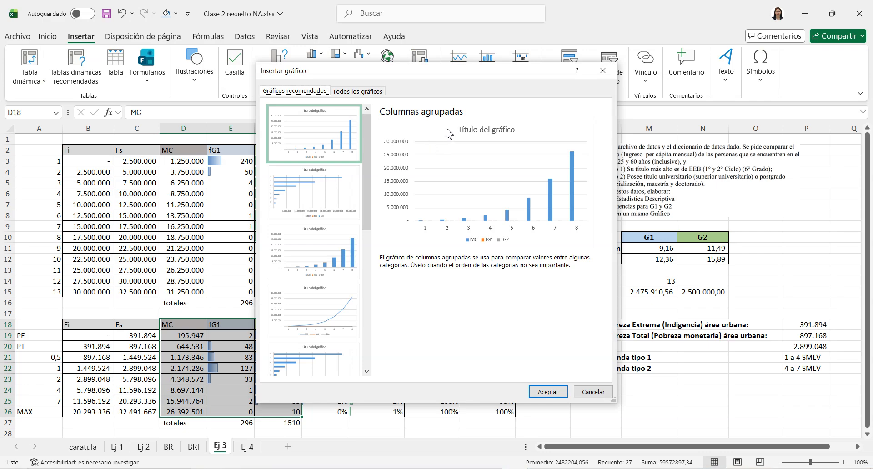
{"action": "scroll", "coordinate": [355, 241], "scroll_direction": "down", "scroll_amount": 5}
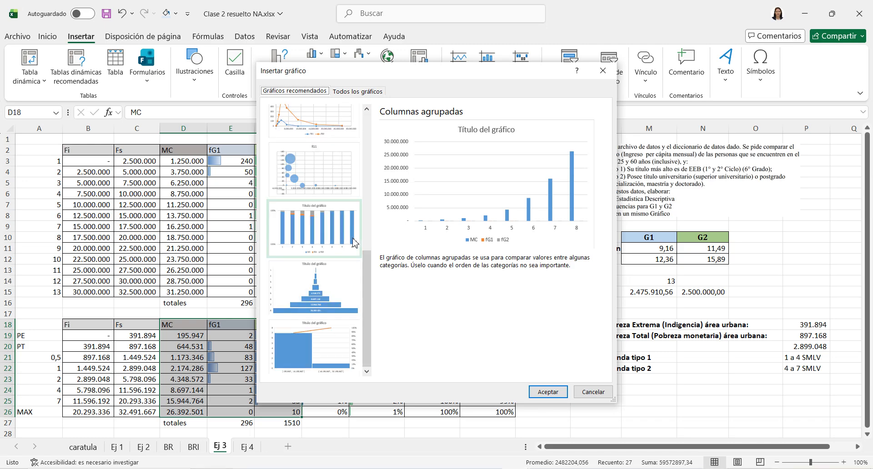
{"action": "left_click", "coordinate": [581, 390]}
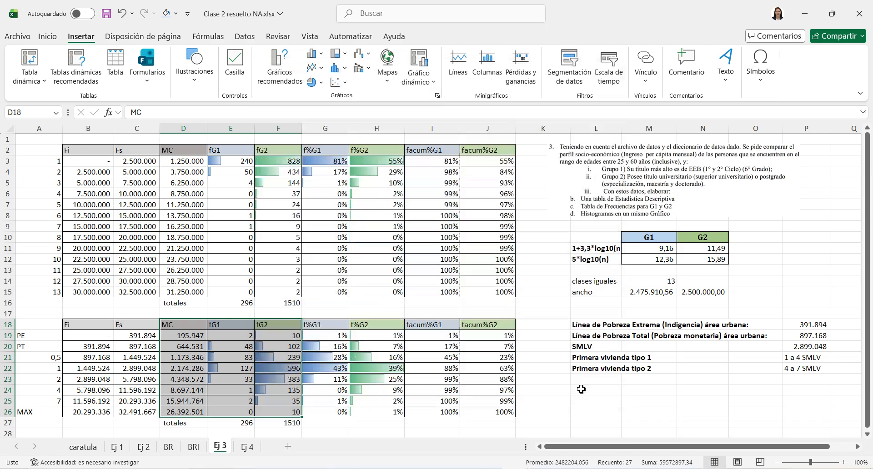
{"action": "left_click", "coordinate": [277, 351]}
{"action": "left_click_drag", "start_coordinate": [172, 325], "coordinate": [230, 411]}
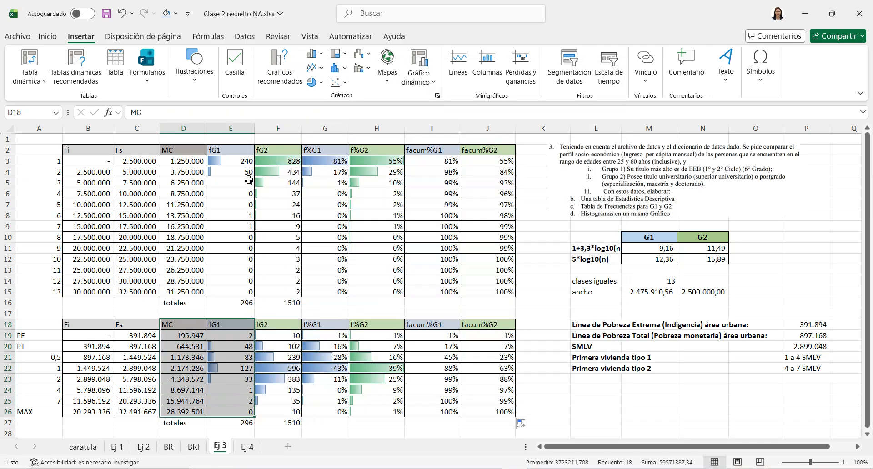
{"action": "left_click", "coordinate": [289, 82]}
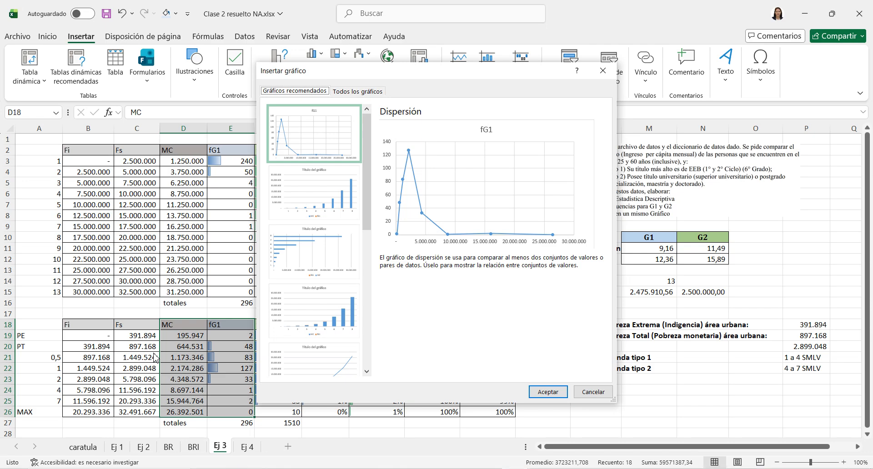
{"action": "scroll", "coordinate": [362, 282], "scroll_direction": "down", "scroll_amount": 5}
{"action": "scroll", "coordinate": [362, 282], "scroll_direction": "up", "scroll_amount": 5}
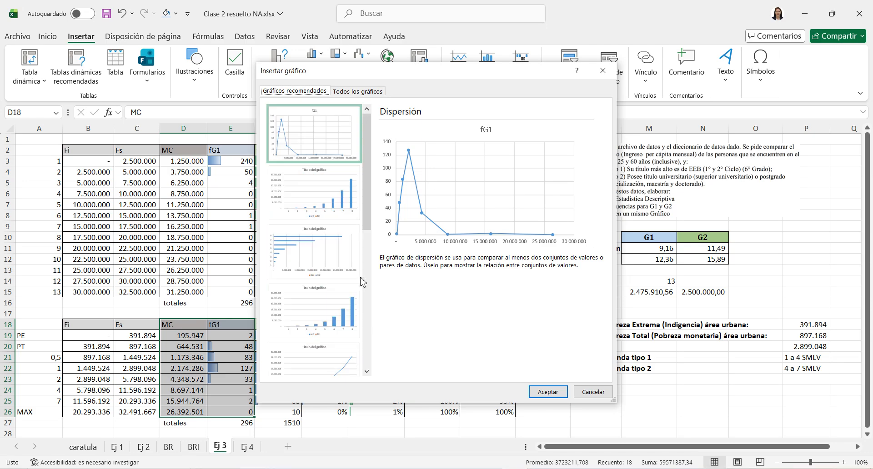
{"action": "left_click", "coordinate": [359, 91]}
{"action": "mouse_move", "coordinate": [418, 226]}
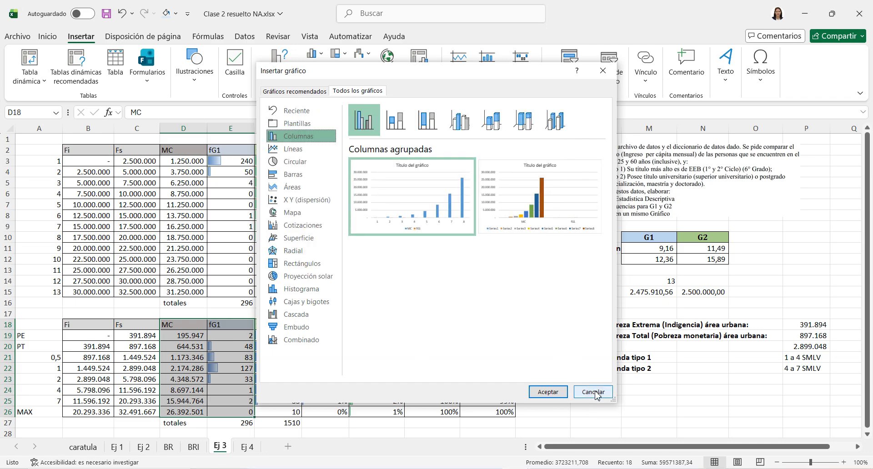
{"action": "mouse_move", "coordinate": [448, 224]}
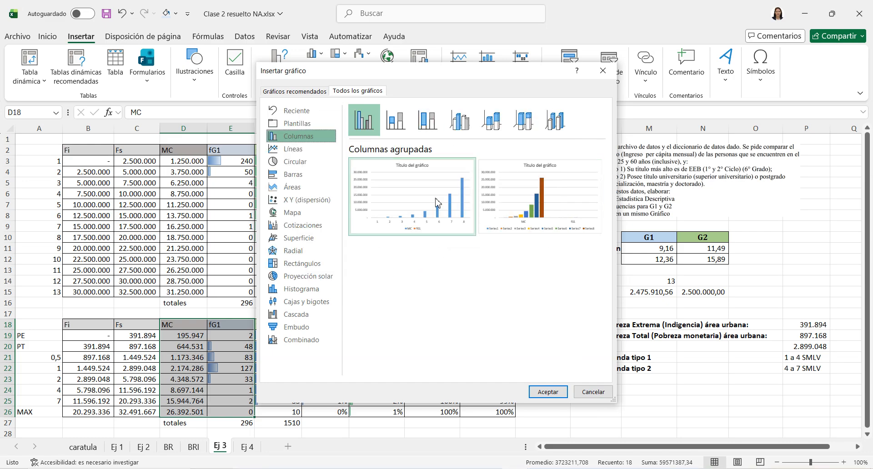
{"action": "left_click", "coordinate": [586, 394]}
Insert the recommended scatter chart of the G1 frequencies against the class marks from D18:E26.
{"action": "left_click", "coordinate": [279, 351]}
{"action": "left_click_drag", "start_coordinate": [196, 325], "coordinate": [230, 412]}
{"action": "left_click", "coordinate": [284, 56]}
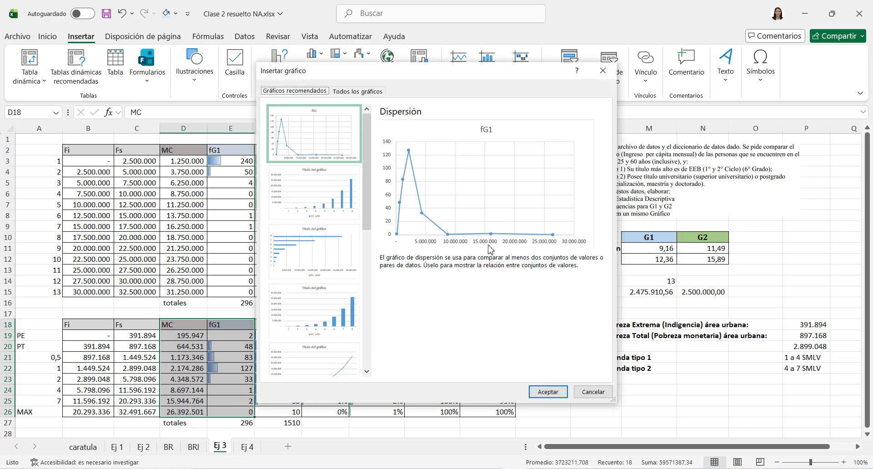
{"action": "left_click", "coordinate": [547, 392]}
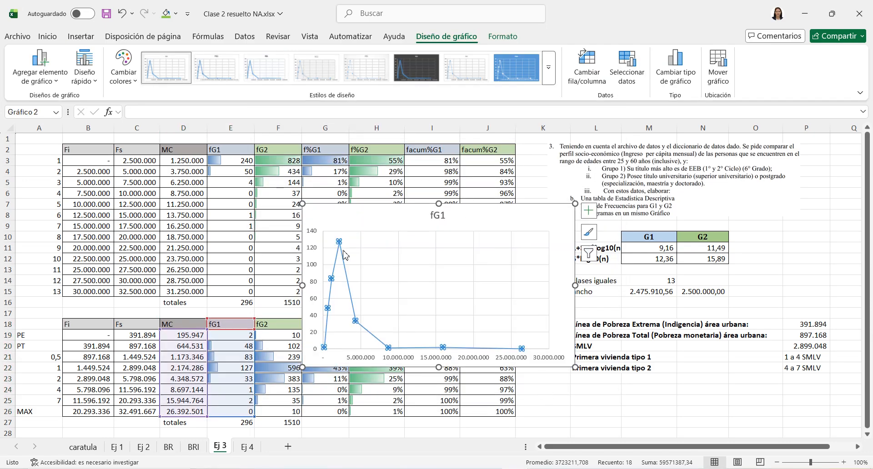
Change the new fG1 chart to clustered columns and move it clear of the second frequency table.
{"action": "left_click", "coordinate": [343, 255]}
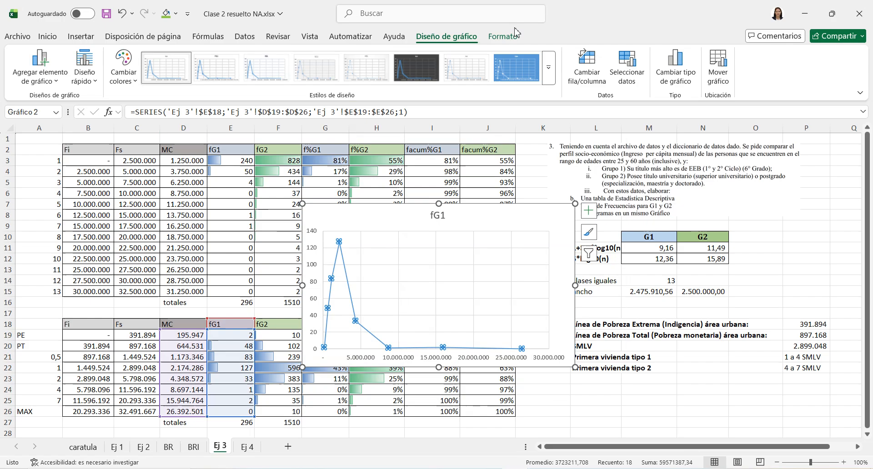
{"action": "left_click", "coordinate": [690, 86]}
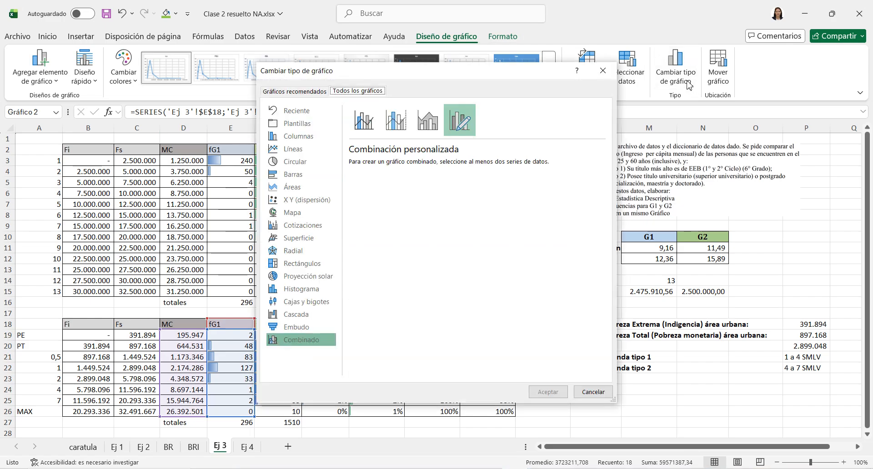
{"action": "left_click", "coordinate": [312, 137]}
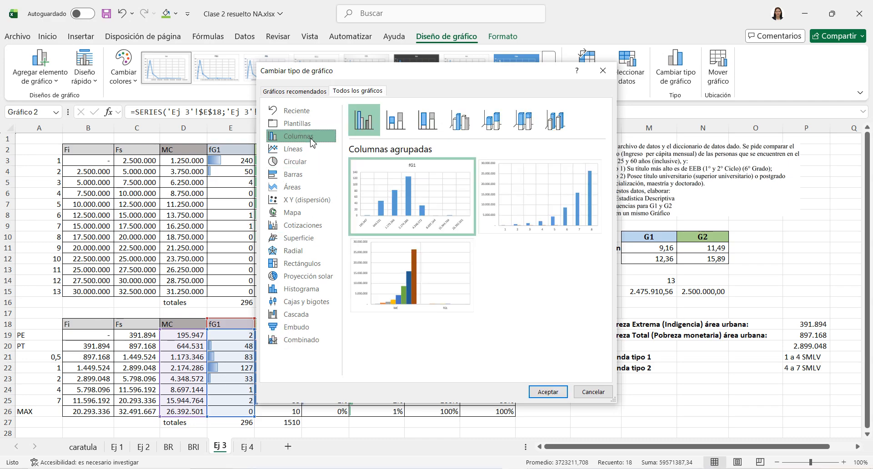
{"action": "left_click", "coordinate": [547, 392]}
{"action": "left_click_drag", "start_coordinate": [401, 207], "coordinate": [443, 161]}
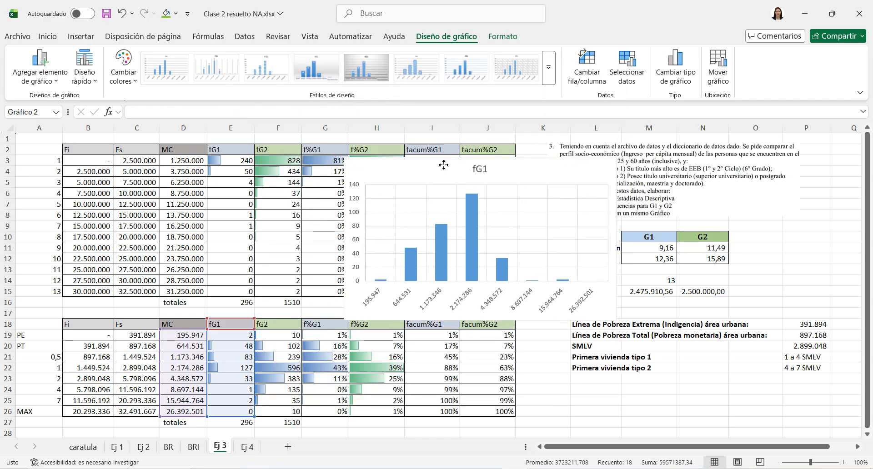
Add a series named fG2 with values F19:F26 to the column chart, and refresh the chart by deleting and restoring it.
{"action": "right_click", "coordinate": [529, 174]}
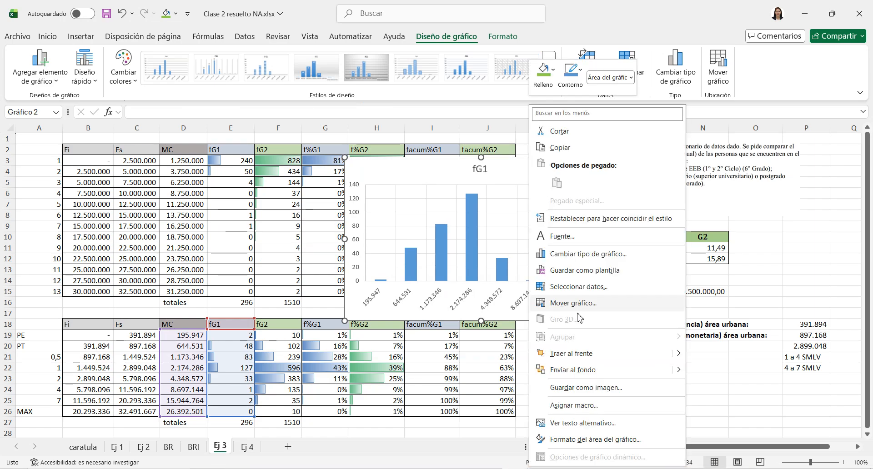
{"action": "left_click", "coordinate": [581, 289]}
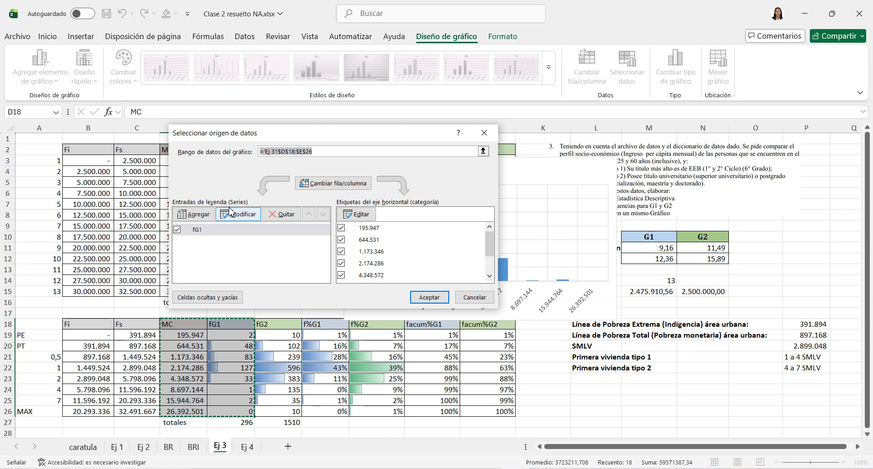
{"action": "left_click", "coordinate": [208, 216]}
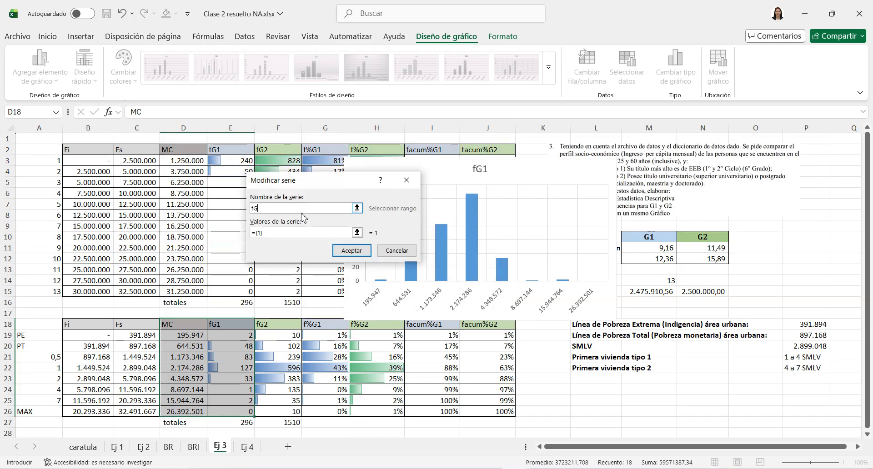
{"action": "type", "text": "fG2"}
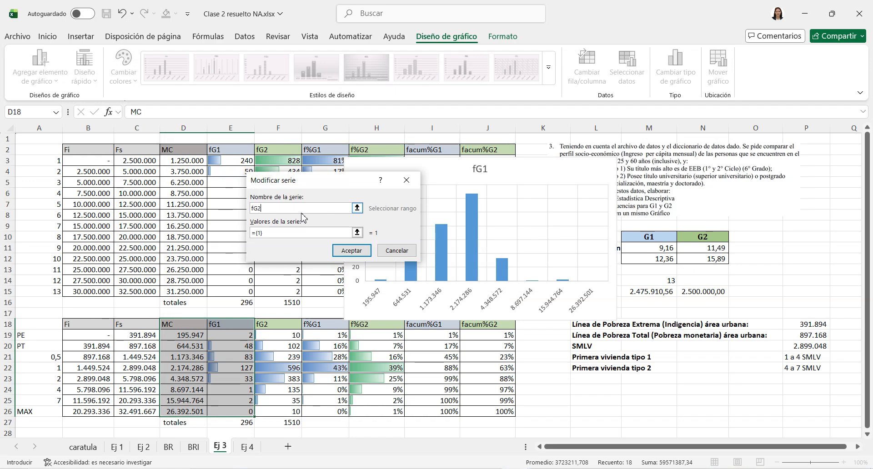
{"action": "left_click", "coordinate": [357, 232]}
{"action": "left_click_drag", "start_coordinate": [295, 335], "coordinate": [297, 418]}
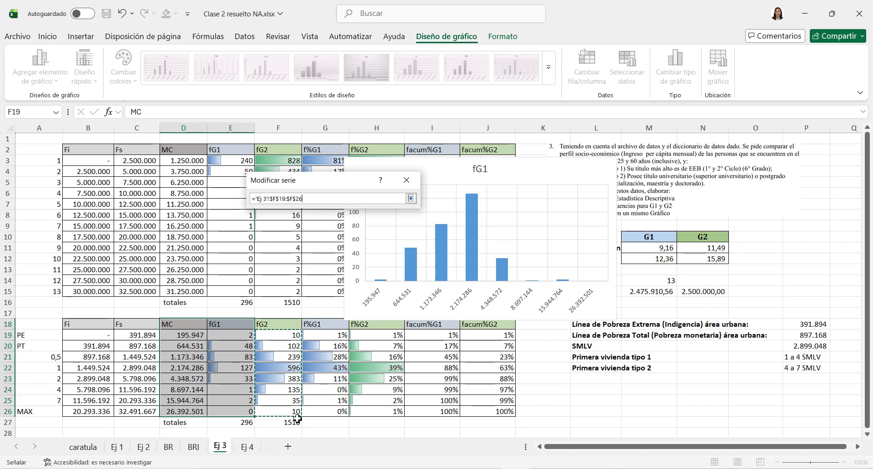
{"action": "key", "text": "Return"}
{"action": "key", "text": "Return"}
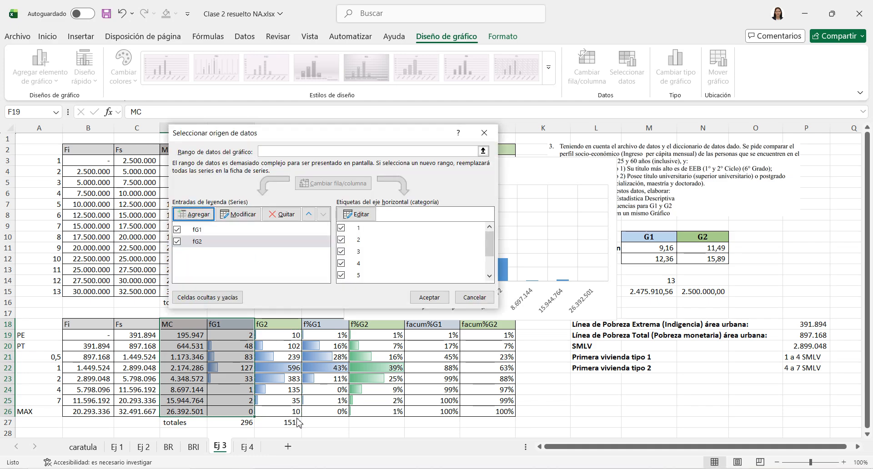
{"action": "left_click", "coordinate": [429, 297]}
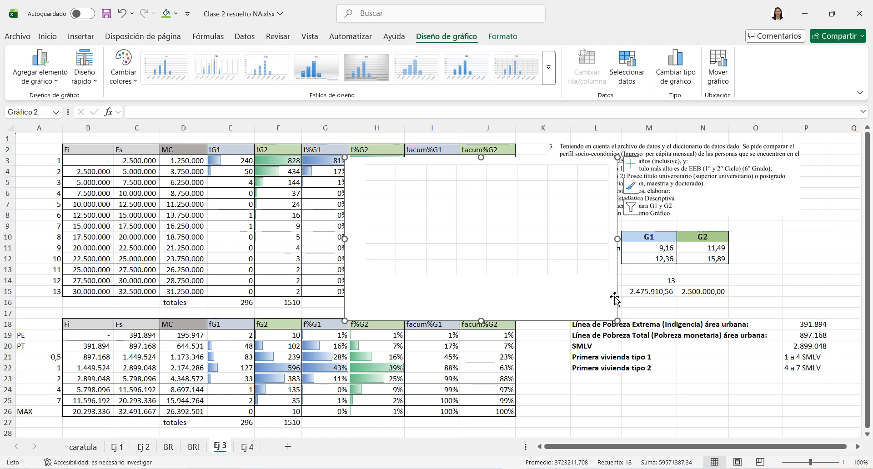
{"action": "key", "text": "Delete"}
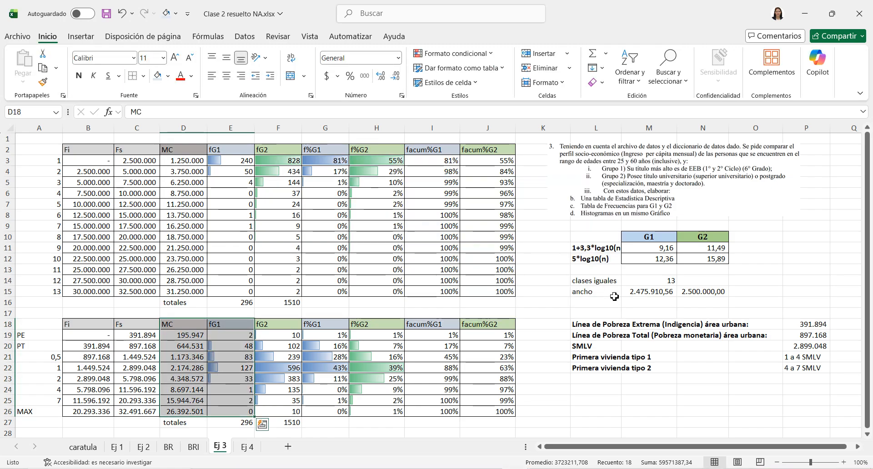
{"action": "key", "text": "ctrl+z"}
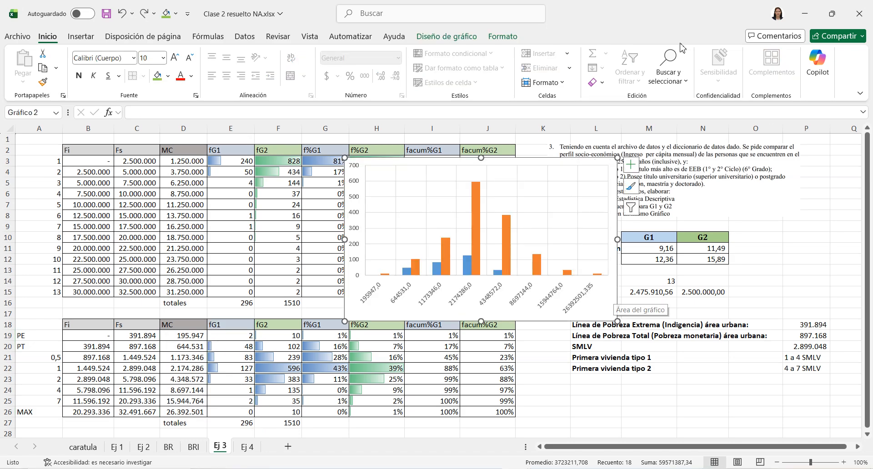
Resize the G1 and G2 column chart and place it beside the second table, over columns K to P from row 16 down.
{"action": "left_click_drag", "start_coordinate": [541, 163], "coordinate": [595, 240]}
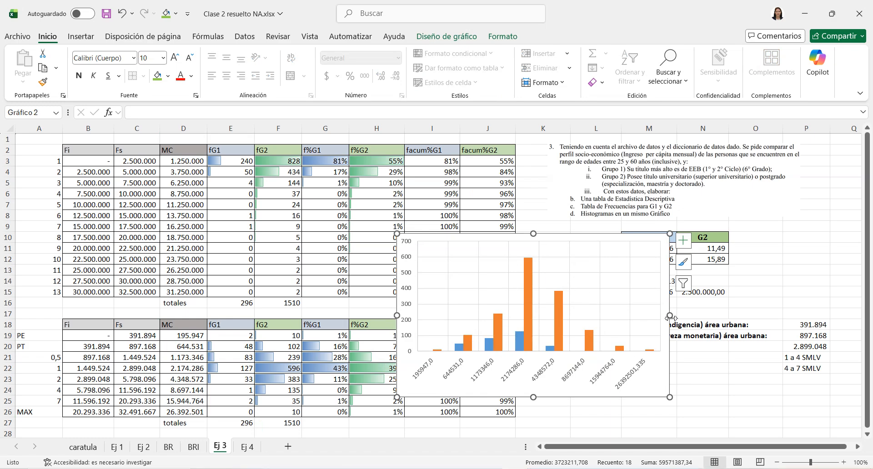
{"action": "left_click_drag", "start_coordinate": [670, 316], "coordinate": [781, 317]}
{"action": "left_click_drag", "start_coordinate": [678, 250], "coordinate": [748, 289]}
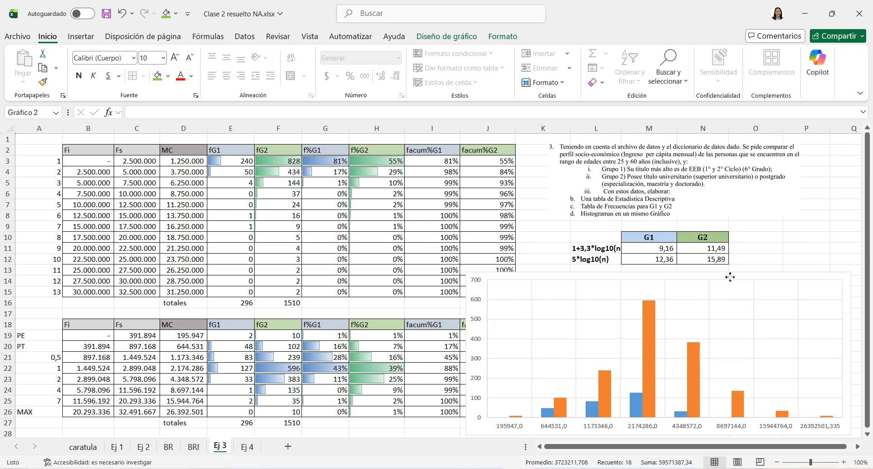
{"action": "left_click_drag", "start_coordinate": [485, 277], "coordinate": [536, 305]}
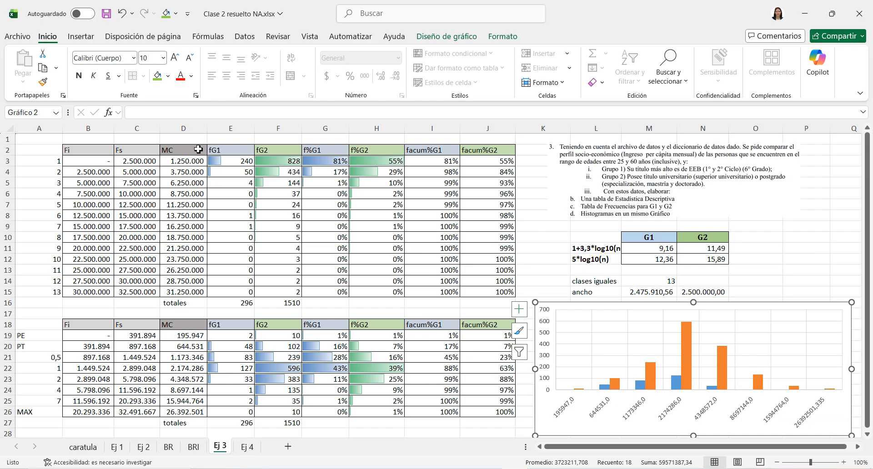
Insert a clustered column chart of the first table's class marks and G1 frequencies from D2:E15.
{"action": "left_click_drag", "start_coordinate": [198, 150], "coordinate": [232, 292]}
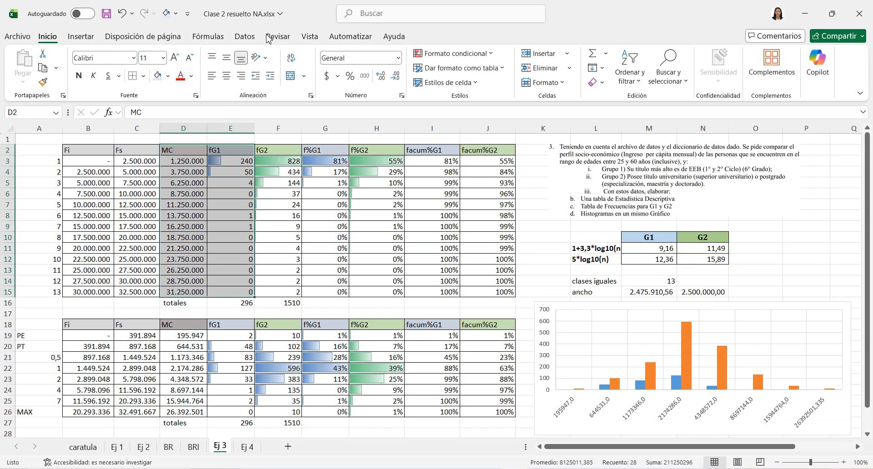
{"action": "left_click", "coordinate": [81, 36]}
{"action": "left_click", "coordinate": [294, 69]}
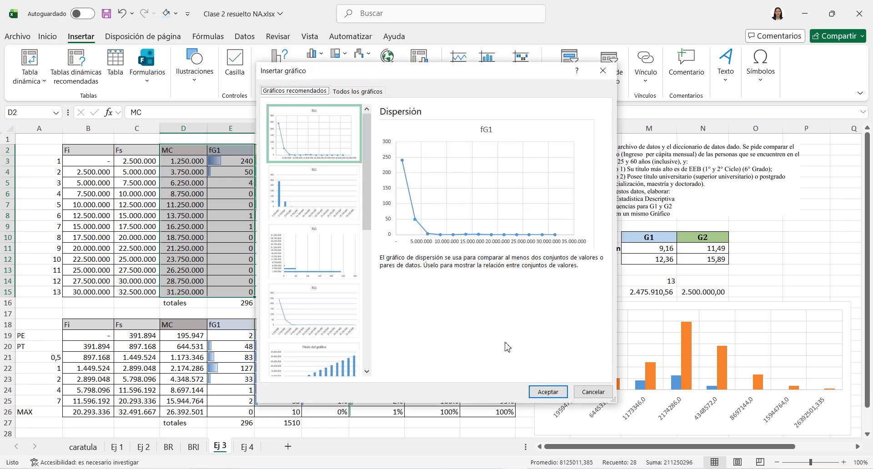
{"action": "left_click", "coordinate": [307, 190]}
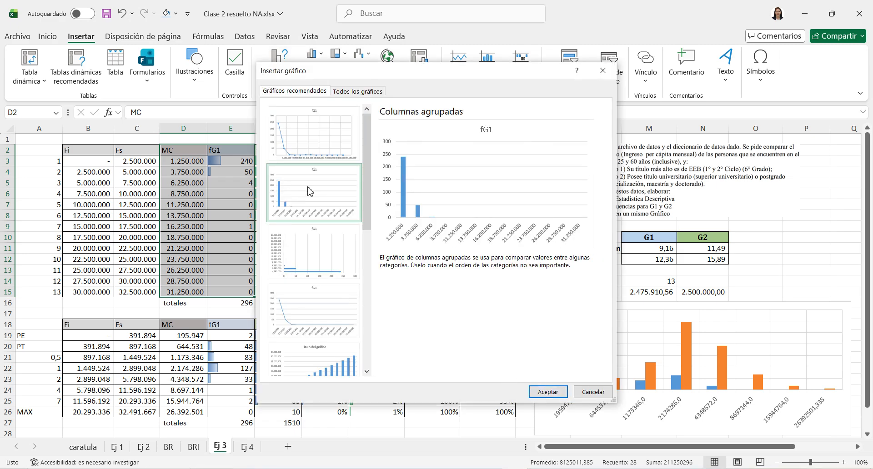
{"action": "left_click", "coordinate": [548, 397]}
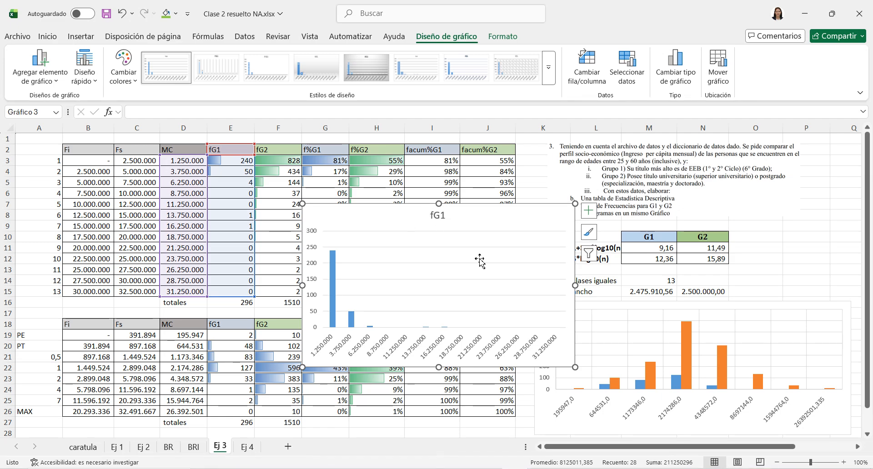
Add a series named fg2 with values F3:F15 to the first table's column chart.
{"action": "right_click", "coordinate": [520, 213]}
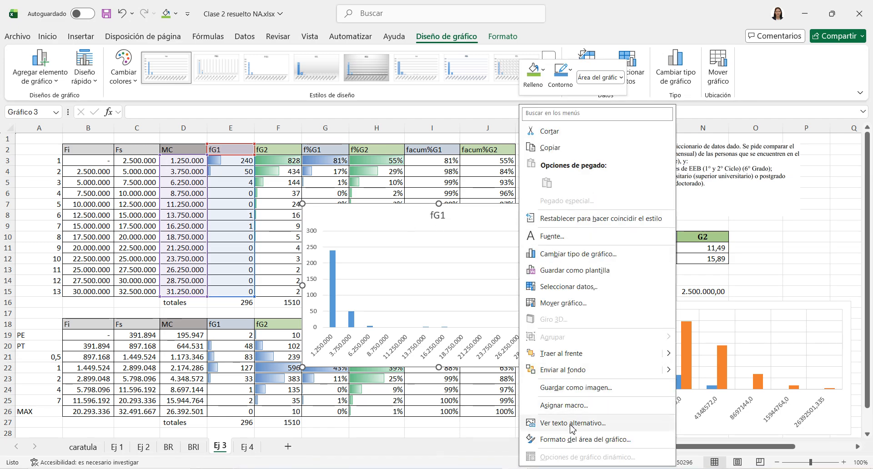
{"action": "left_click", "coordinate": [462, 339]}
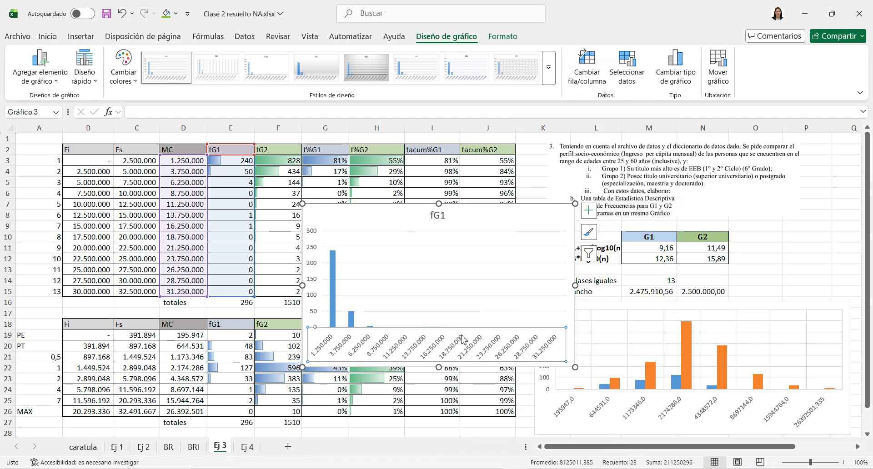
{"action": "right_click", "coordinate": [483, 307]}
{"action": "left_click", "coordinate": [446, 309]}
{"action": "right_click", "coordinate": [446, 309]}
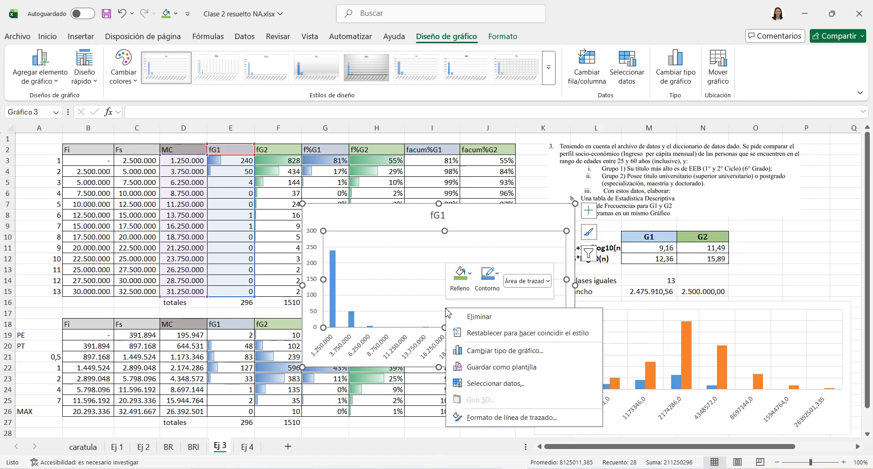
{"action": "left_click", "coordinate": [498, 384]}
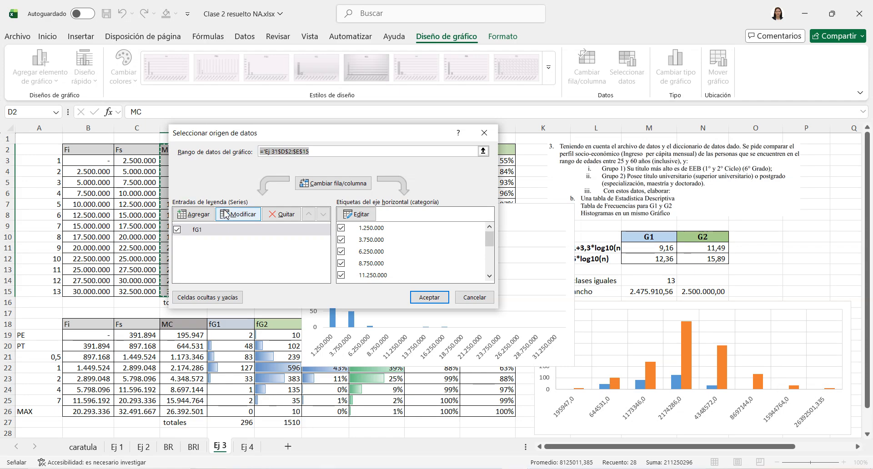
{"action": "left_click", "coordinate": [225, 215]}
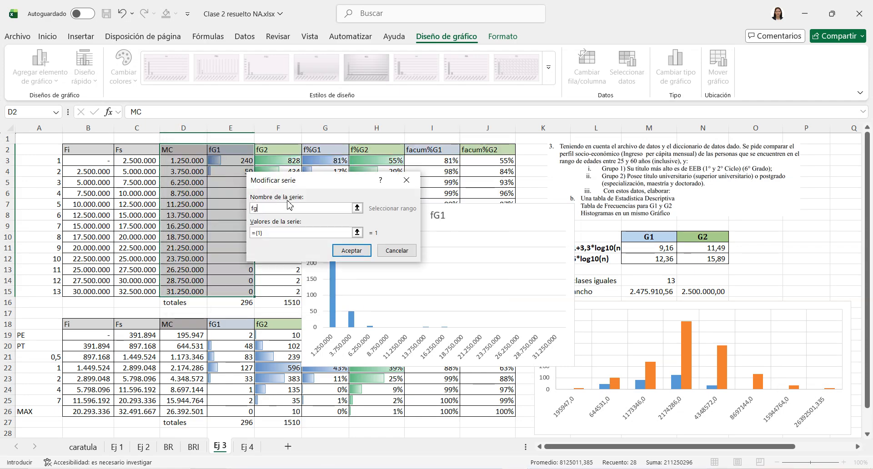
{"action": "left_click", "coordinate": [358, 233]}
{"action": "left_click_drag", "start_coordinate": [283, 159], "coordinate": [283, 295]}
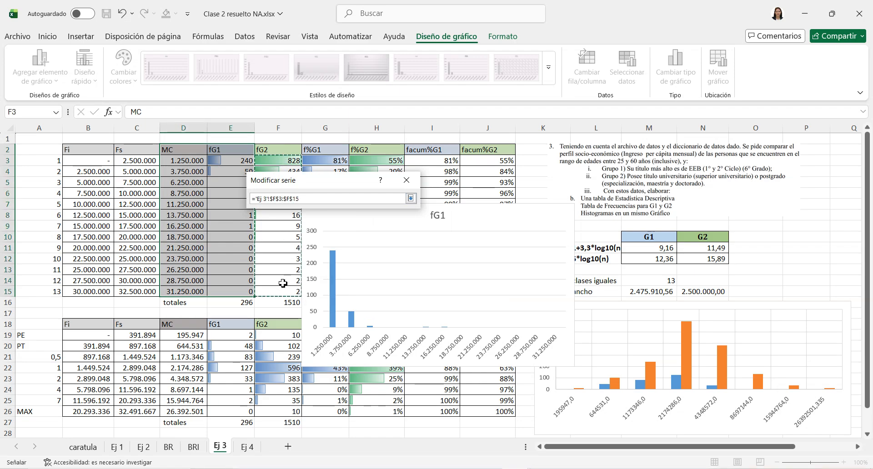
{"action": "key", "text": "Return"}
{"action": "left_click", "coordinate": [359, 252]}
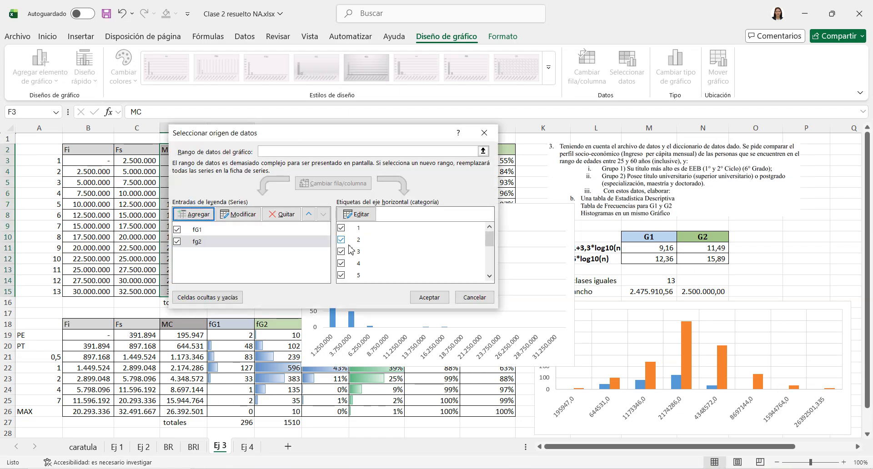
{"action": "left_click", "coordinate": [425, 296]}
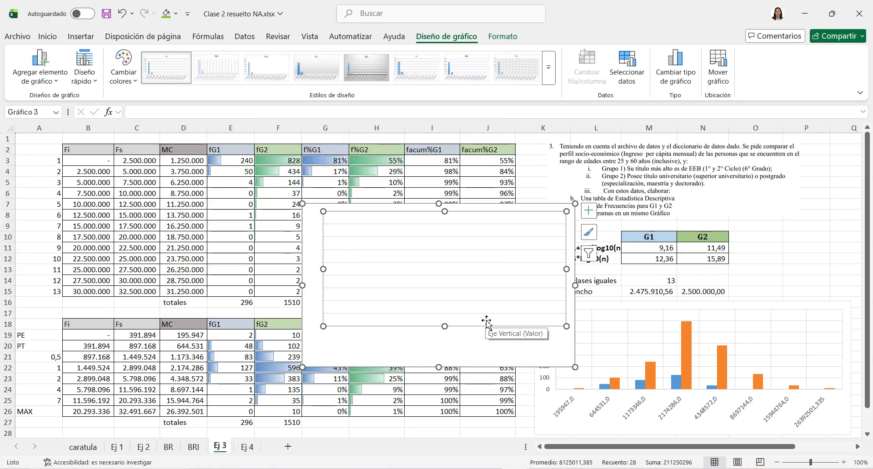
Place the first table's column chart beside that table, directly above the other chart, and widen it to match the lower chart's width.
{"action": "left_click_drag", "start_coordinate": [496, 211], "coordinate": [723, 143]}
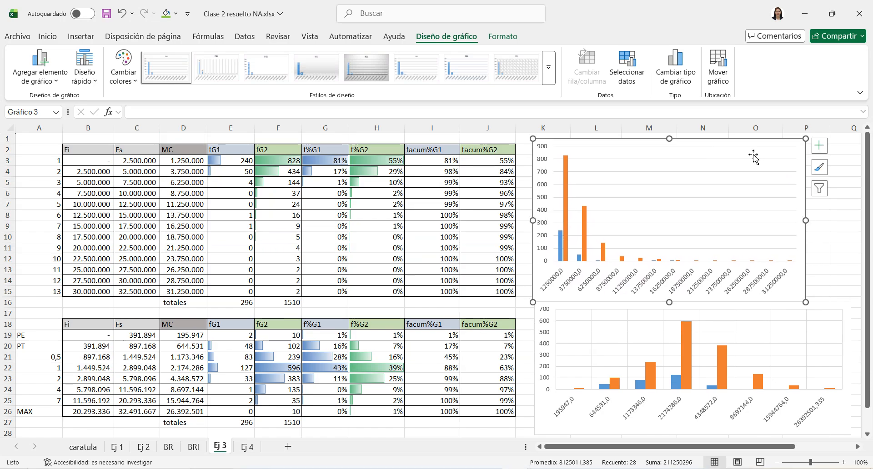
{"action": "left_click_drag", "start_coordinate": [806, 220], "coordinate": [851, 220]}
{"action": "left_click_drag", "start_coordinate": [533, 220], "coordinate": [536, 220]}
Change both column charts to the multicolour palette that starts with blue and grey.
{"action": "left_click", "coordinate": [599, 416]}
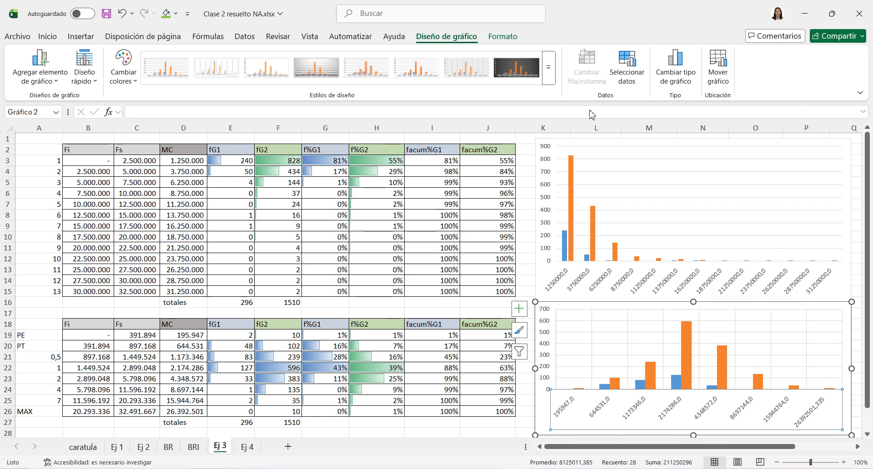
{"action": "left_click", "coordinate": [573, 218]}
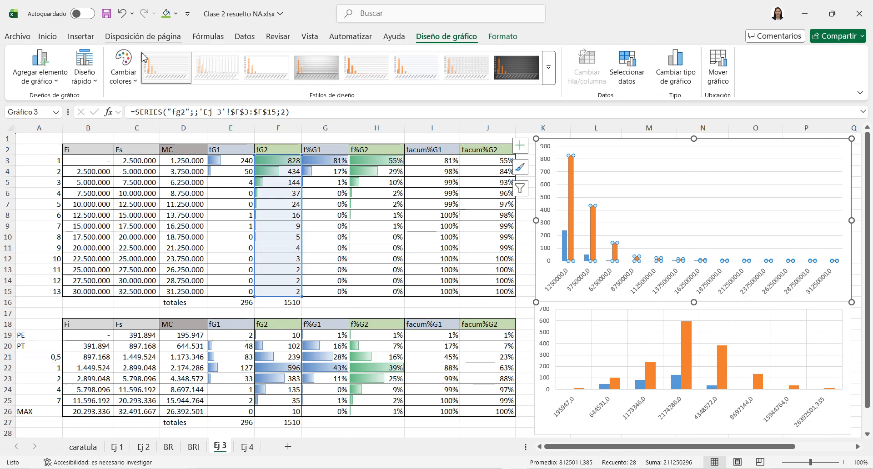
{"action": "left_click", "coordinate": [643, 180]}
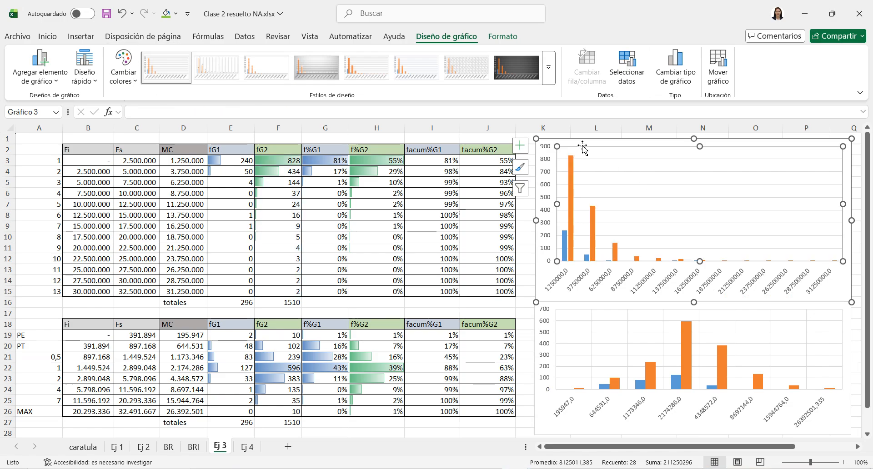
{"action": "left_click", "coordinate": [123, 67]}
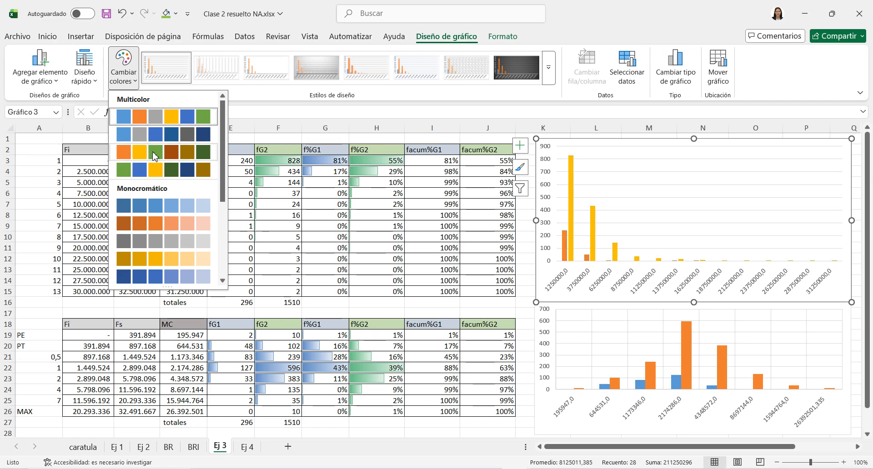
{"action": "left_click", "coordinate": [154, 139]}
{"action": "left_click", "coordinate": [612, 372]}
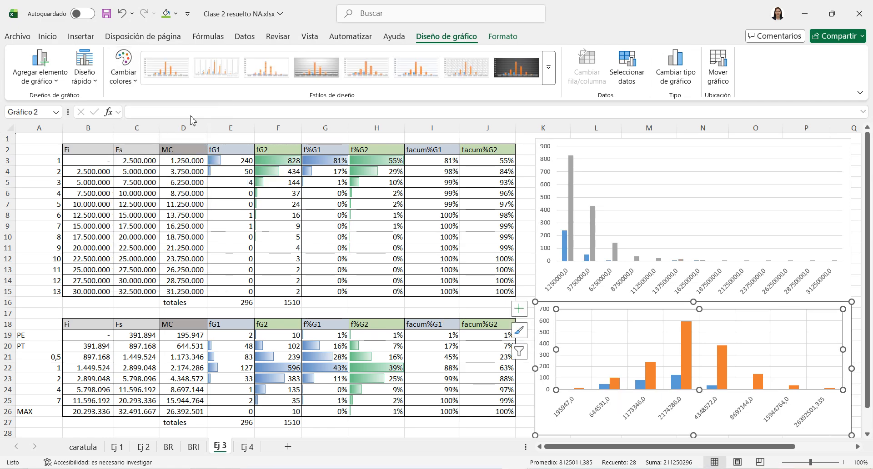
{"action": "left_click", "coordinate": [134, 81]}
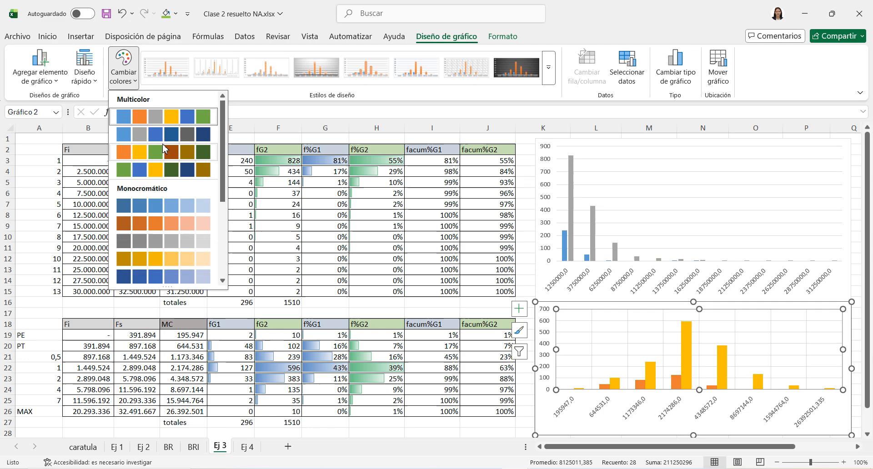
{"action": "left_click", "coordinate": [165, 135]}
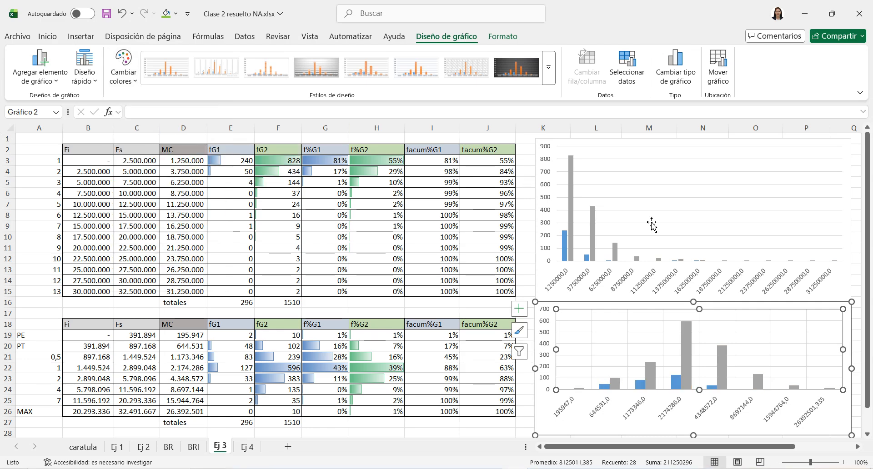
Recolour the fg2 columns in the first table's chart with a green shape style.
{"action": "left_click", "coordinate": [560, 209]}
{"action": "left_click", "coordinate": [571, 204]}
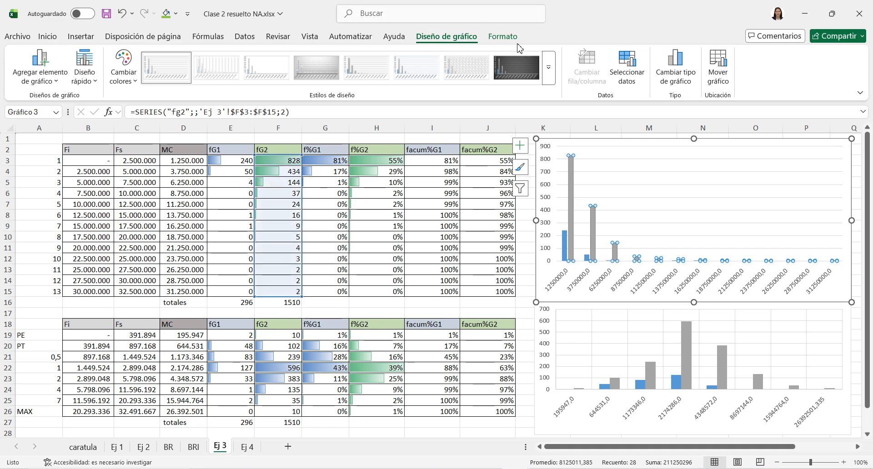
{"action": "left_click", "coordinate": [502, 36]}
{"action": "left_click", "coordinate": [382, 53]}
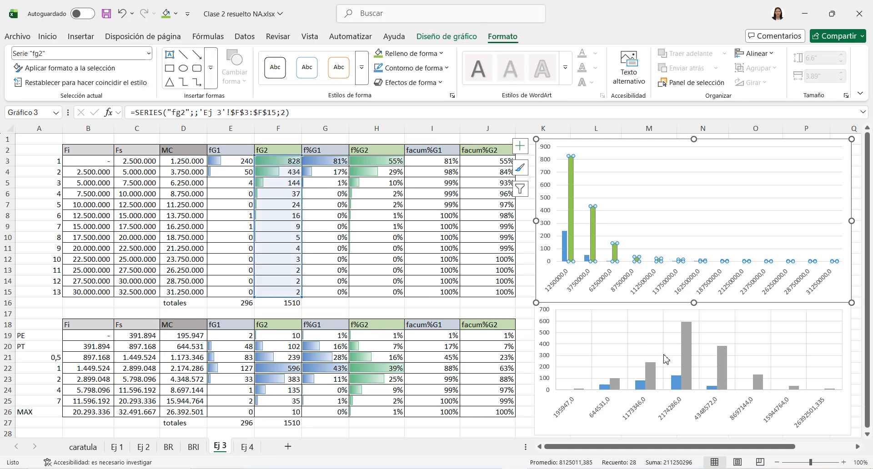
Select the fG2 columns in the second table's chart for recolouring.
{"action": "left_click", "coordinate": [680, 359]}
{"action": "left_click", "coordinate": [687, 349]}
{"action": "left_click", "coordinate": [702, 392]}
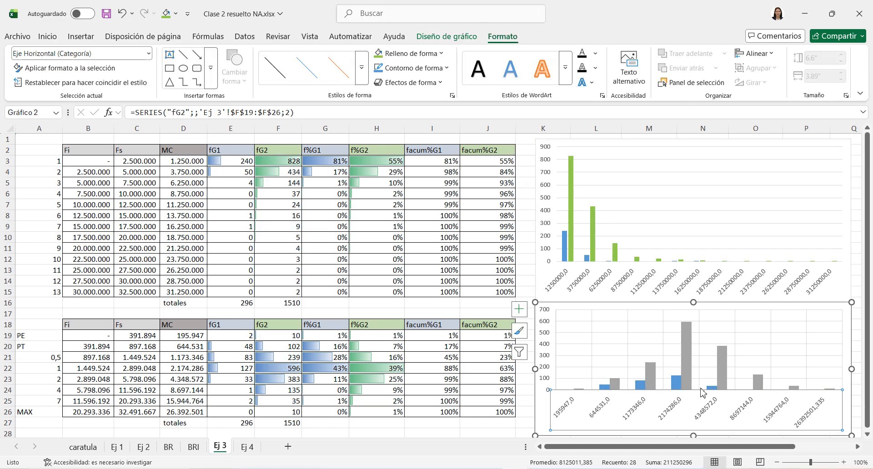